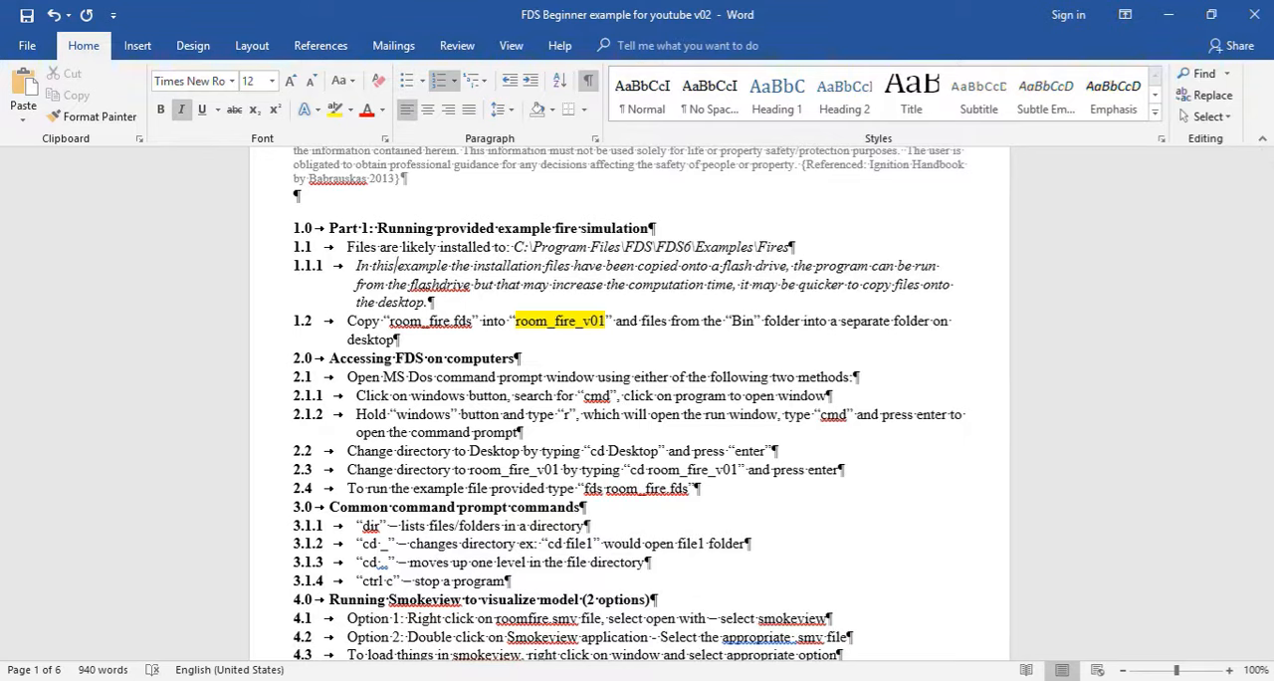
Examine the FDS installation path in item 1.1, highlighting the full path and its Examples, Fires and FDS6 folders.
left_click_drag(795, 246, 514, 246)
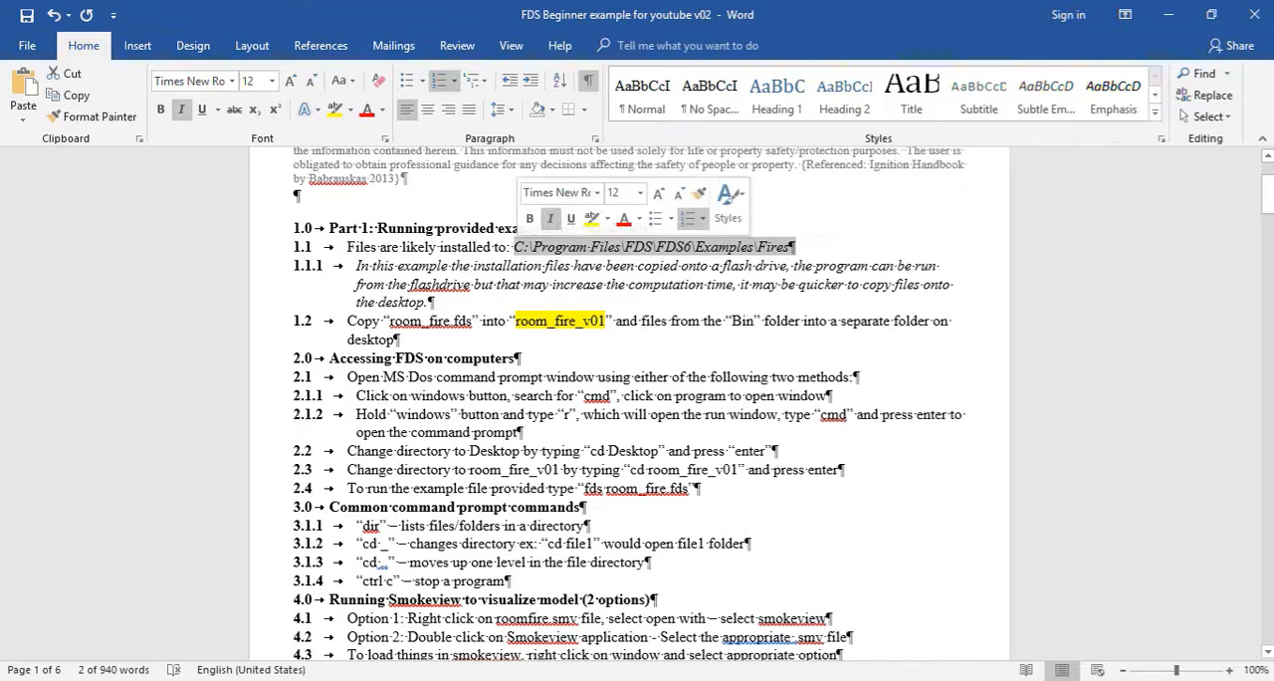
left_click(741, 266)
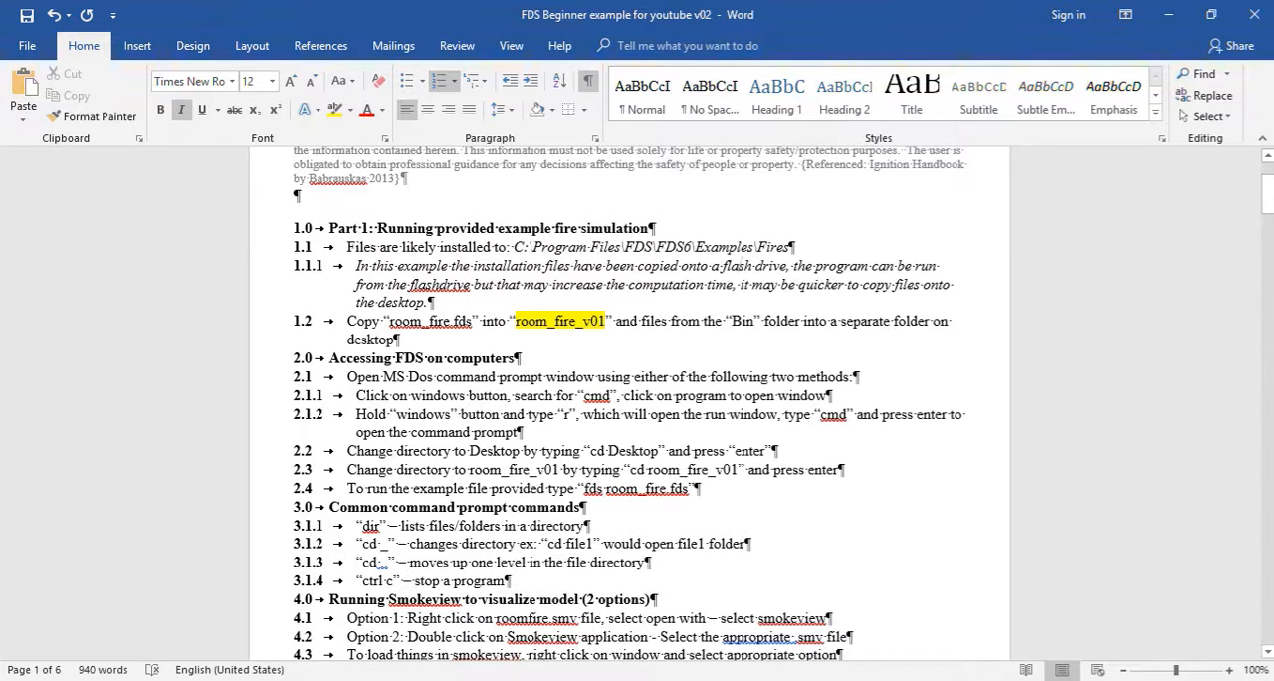
left_click_drag(754, 247, 696, 246)
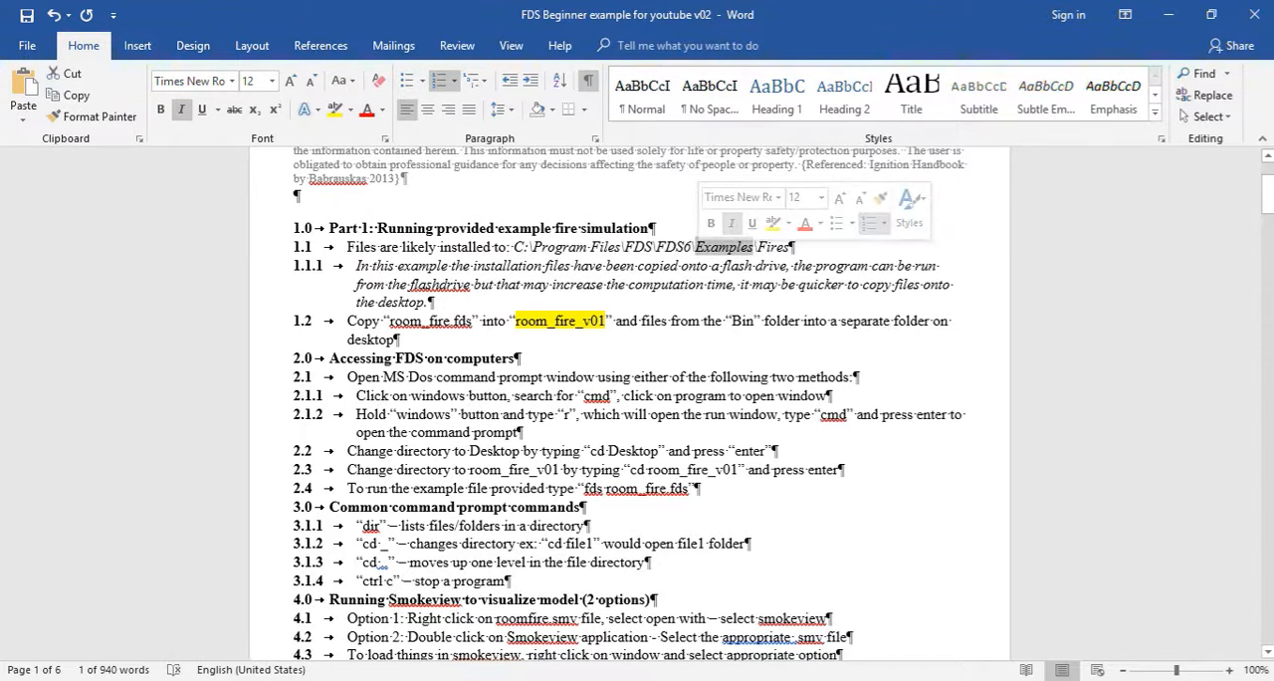
left_click_drag(789, 247, 757, 247)
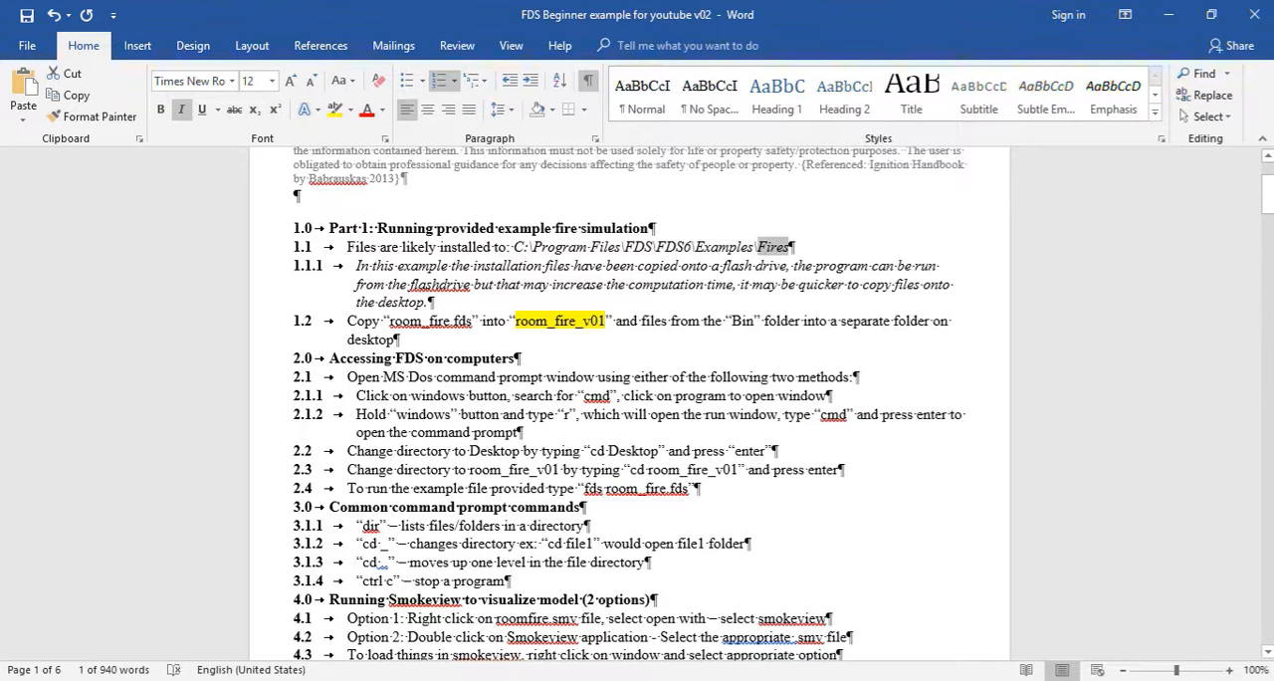
left_click(627, 247)
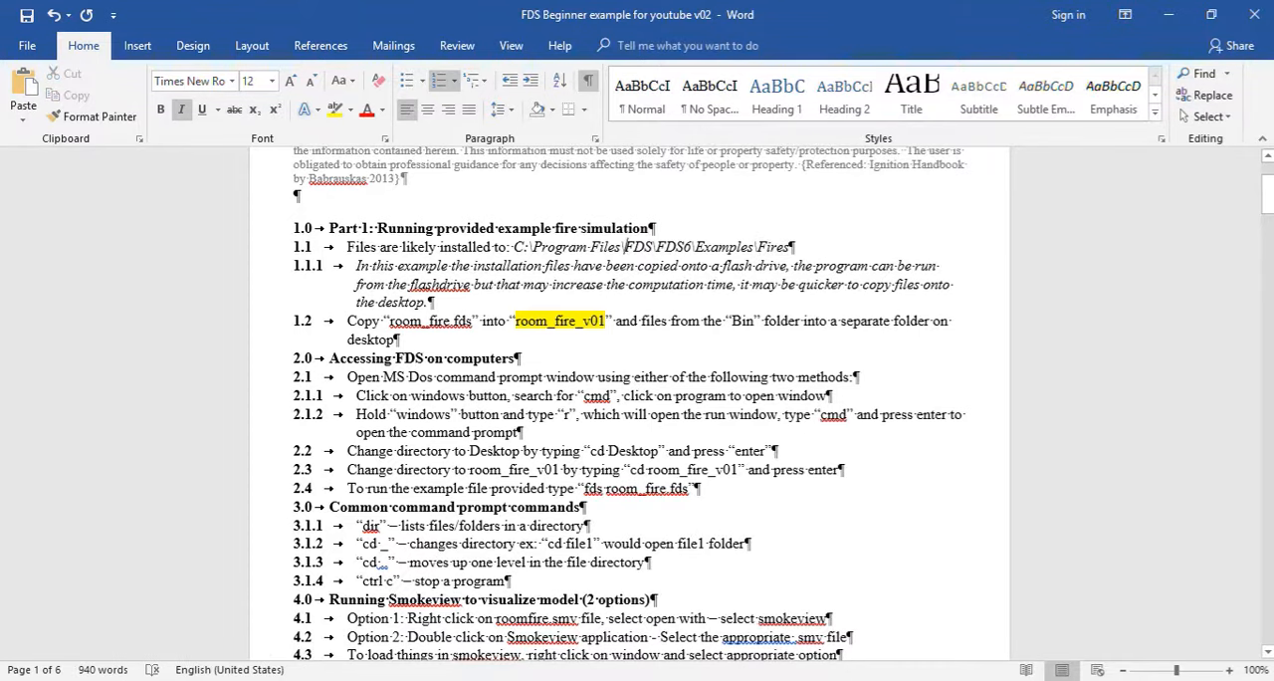
double_click(674, 247)
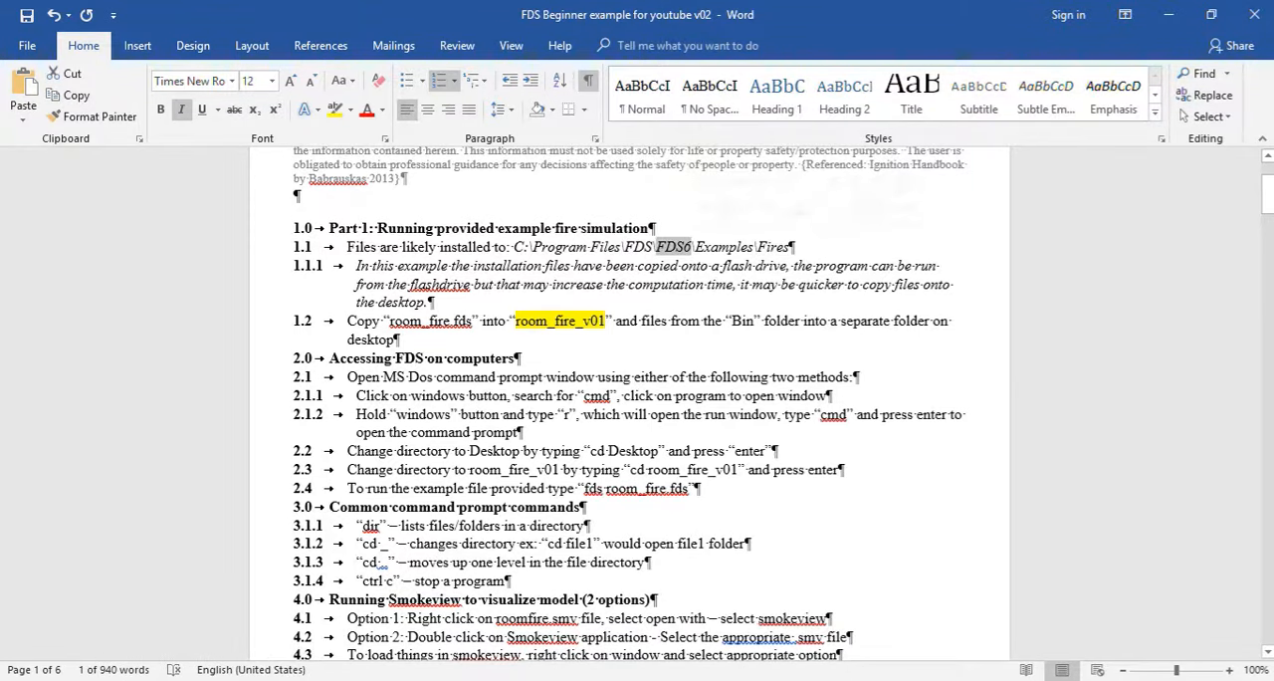
Switch to File Explorer, open the FDS6 folder on USB DISK (D:) and look over its full contents.
key("alt+Tab")
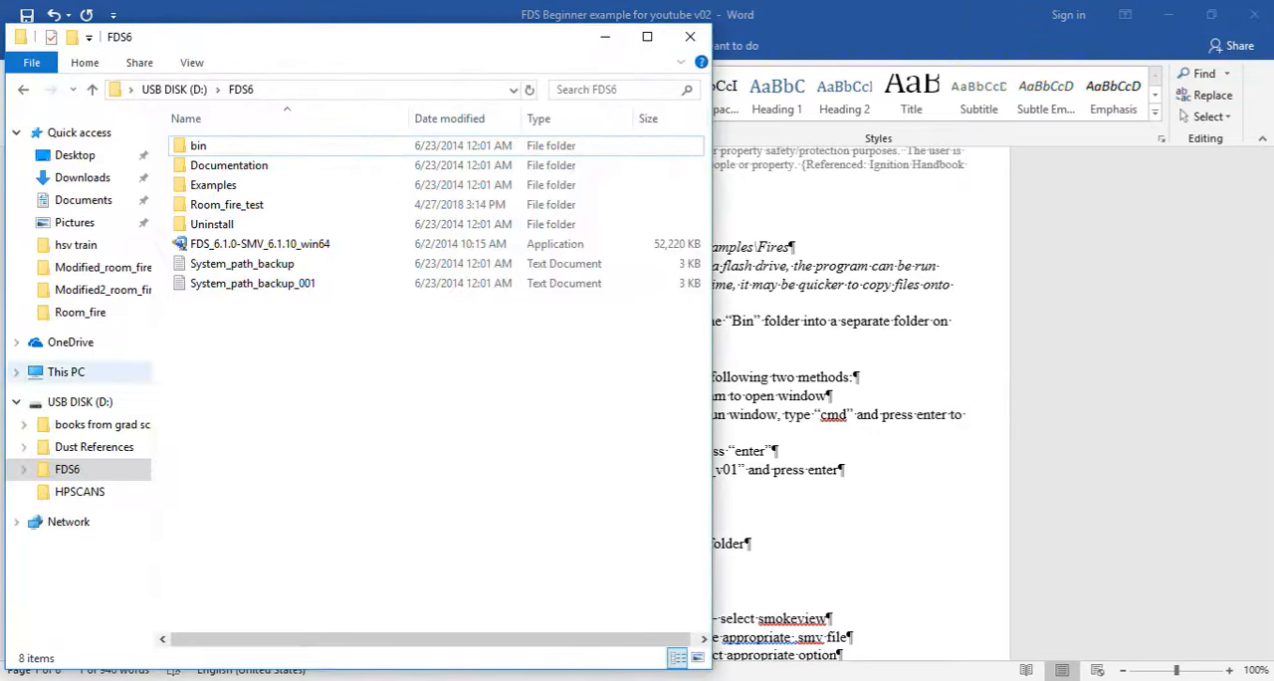
left_click(65, 371)
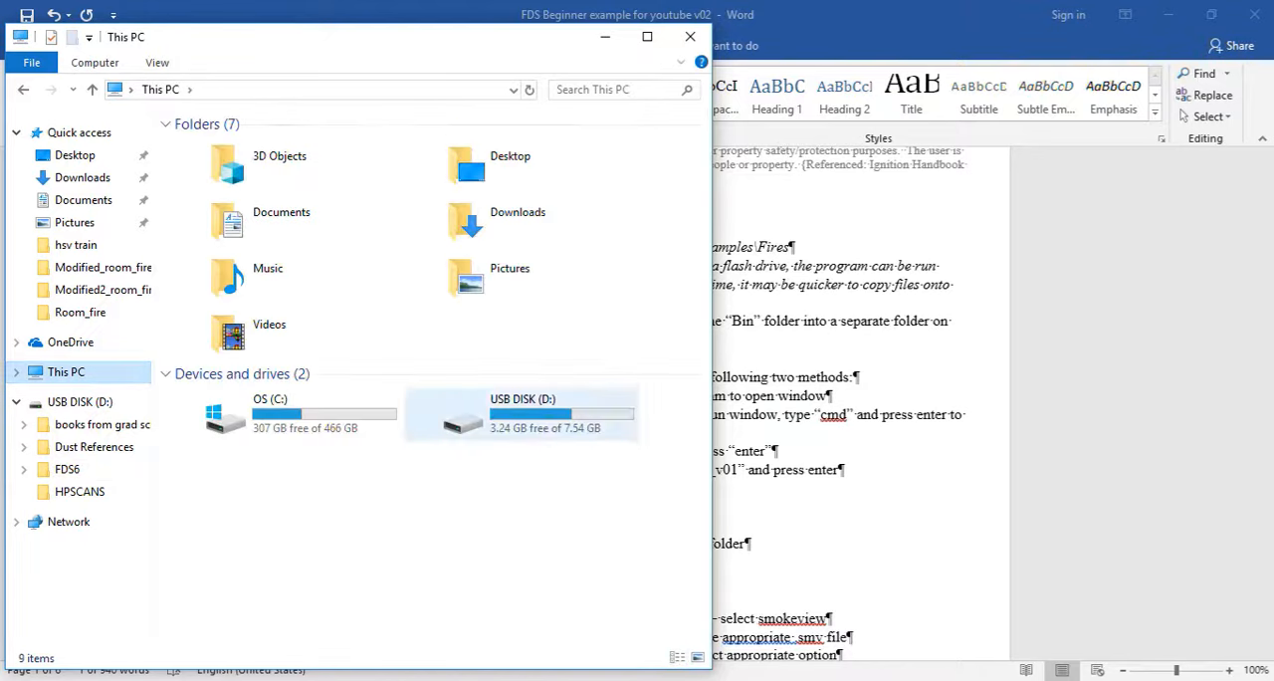
double_click(463, 416)
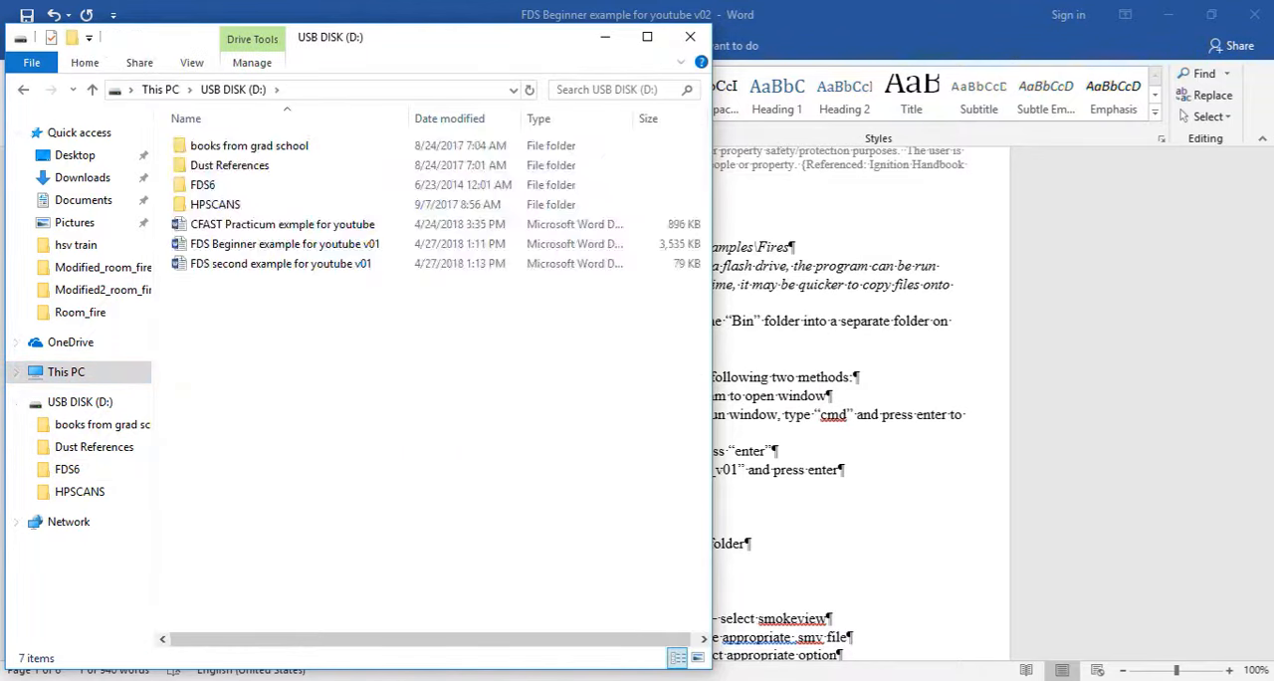
double_click(202, 184)
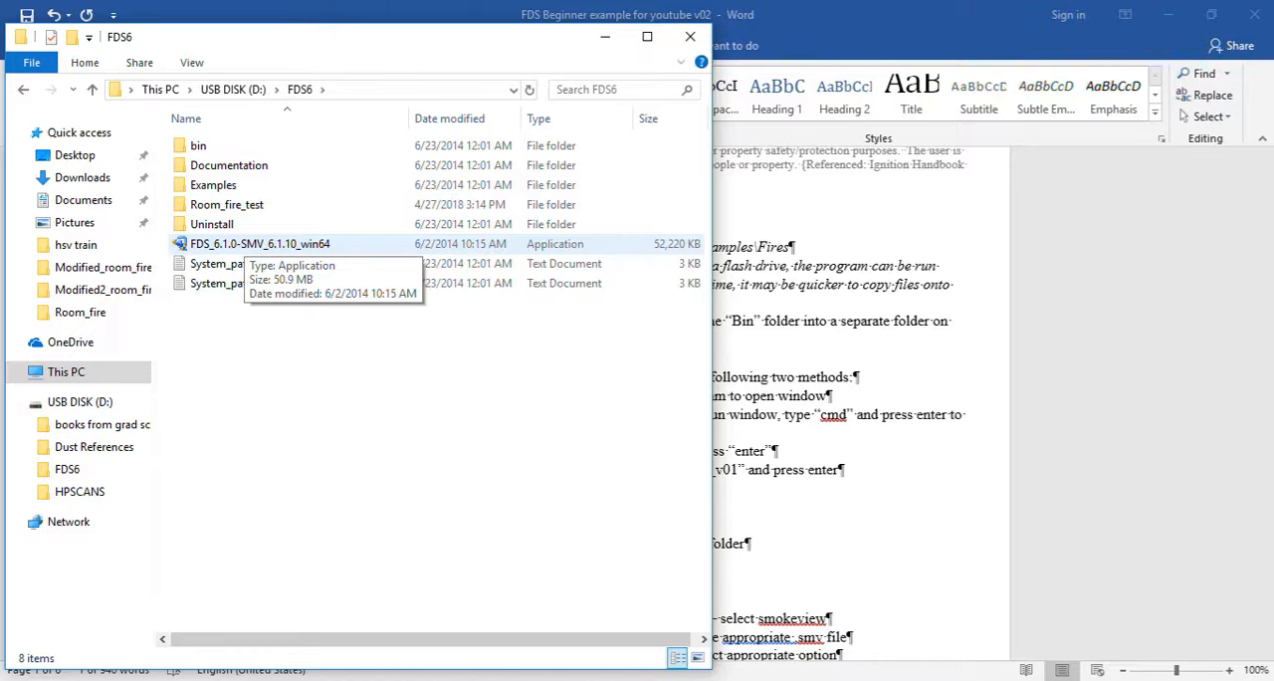
left_click_drag(205, 304, 197, 144)
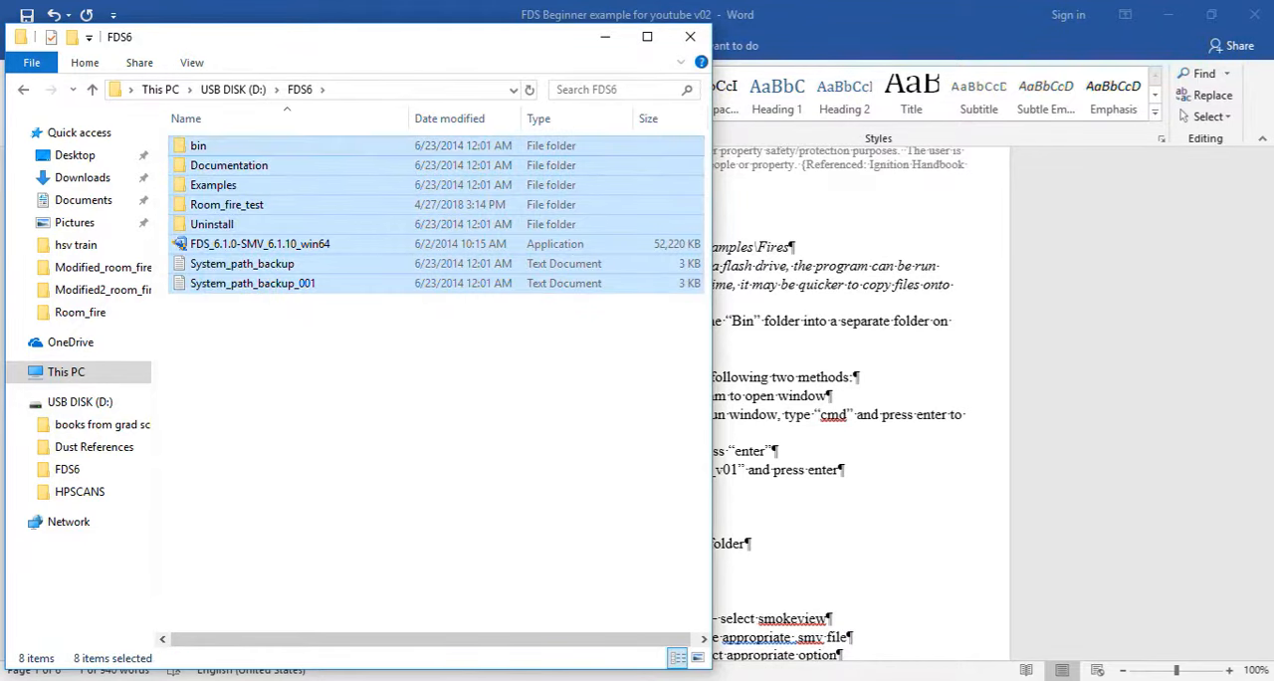
left_click(338, 358)
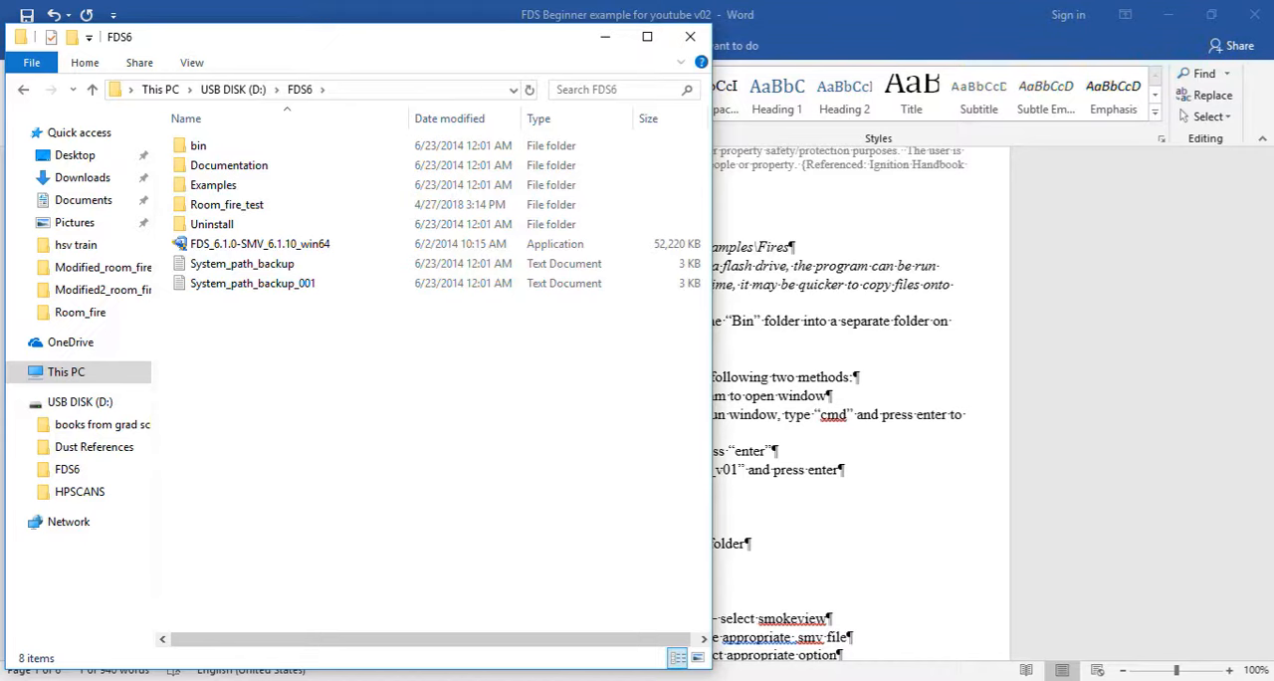
Switch to the Word instructions and restore the window to a smaller size, moved so that the desktop is accessible.
key("alt+Tab")
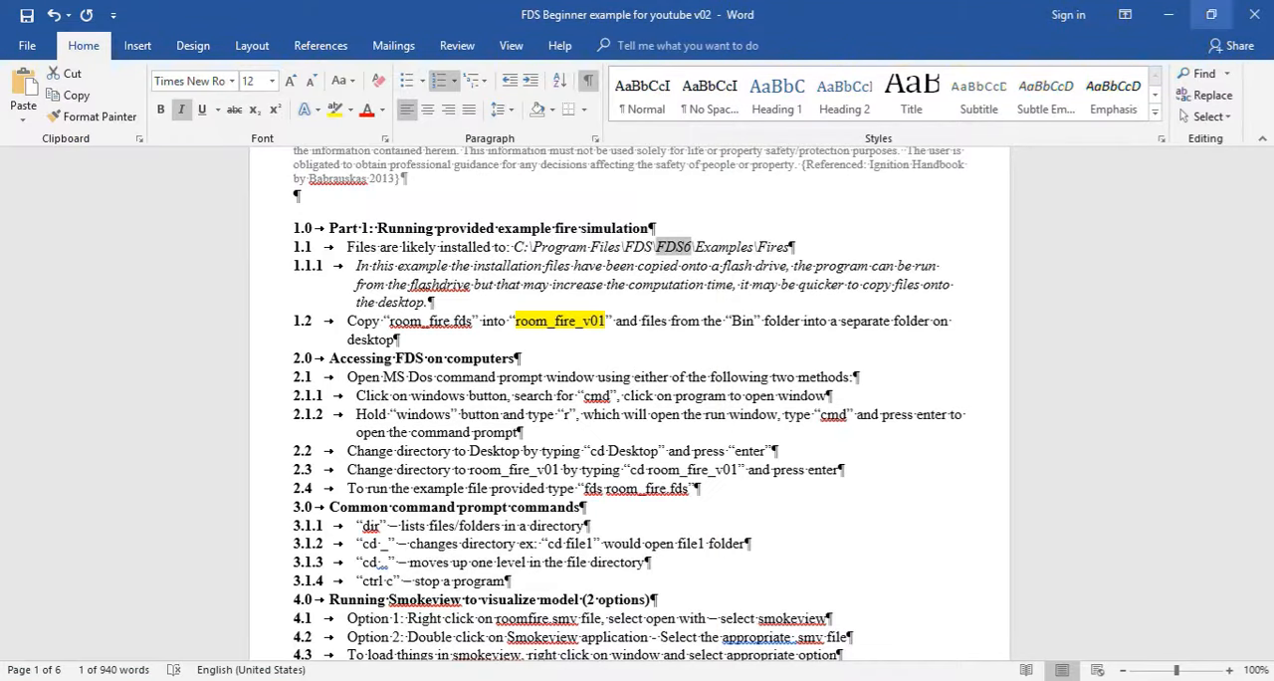
left_click(1212, 14)
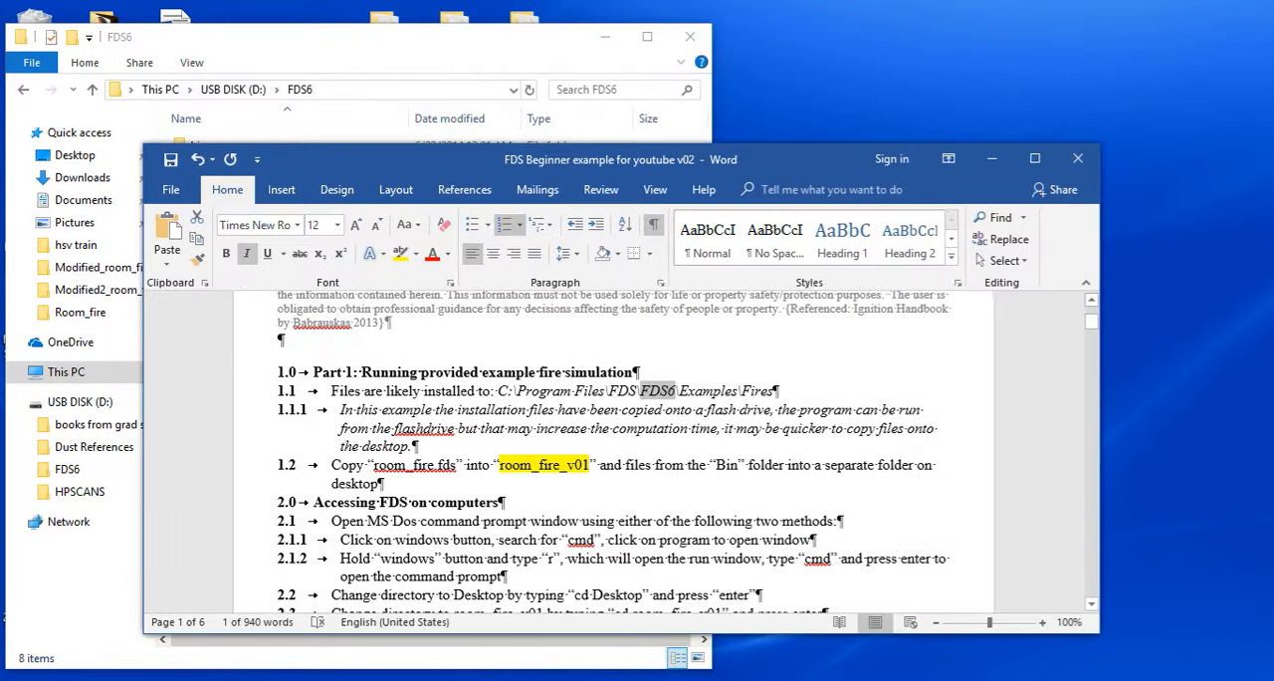
left_click_drag(617, 160, 466, 89)
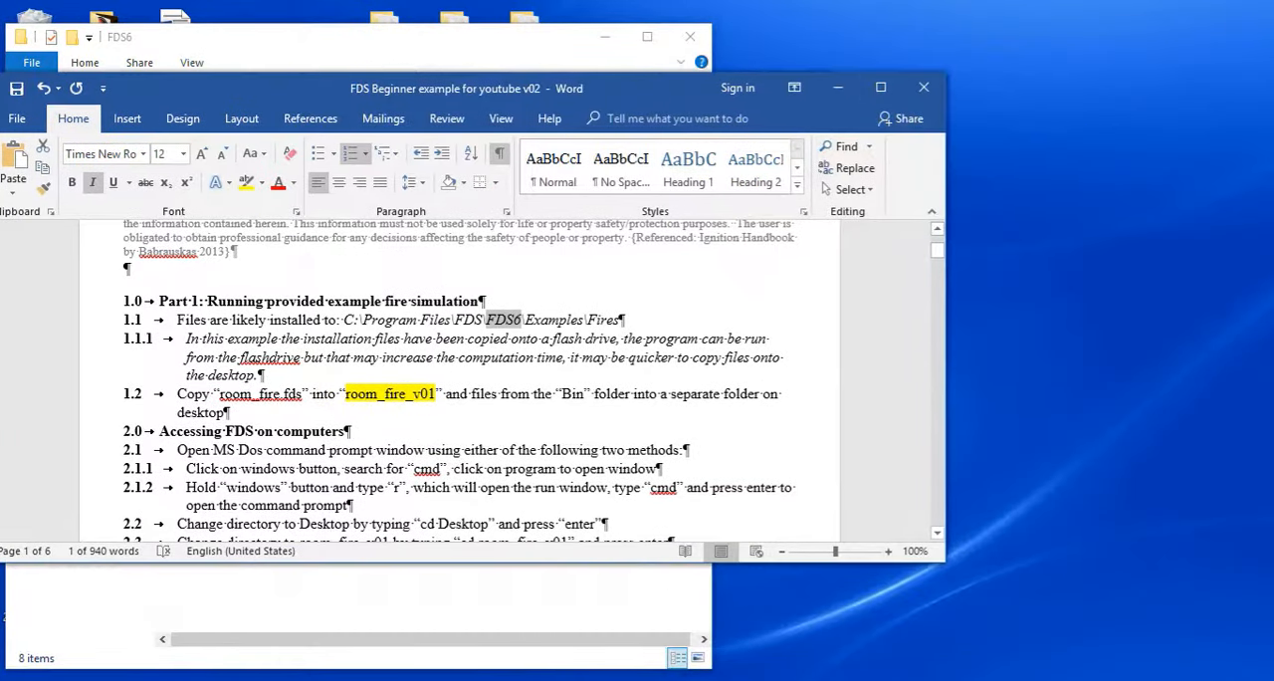
Create a new folder on the desktop named room_fire_v01.
right_click(1043, 155)
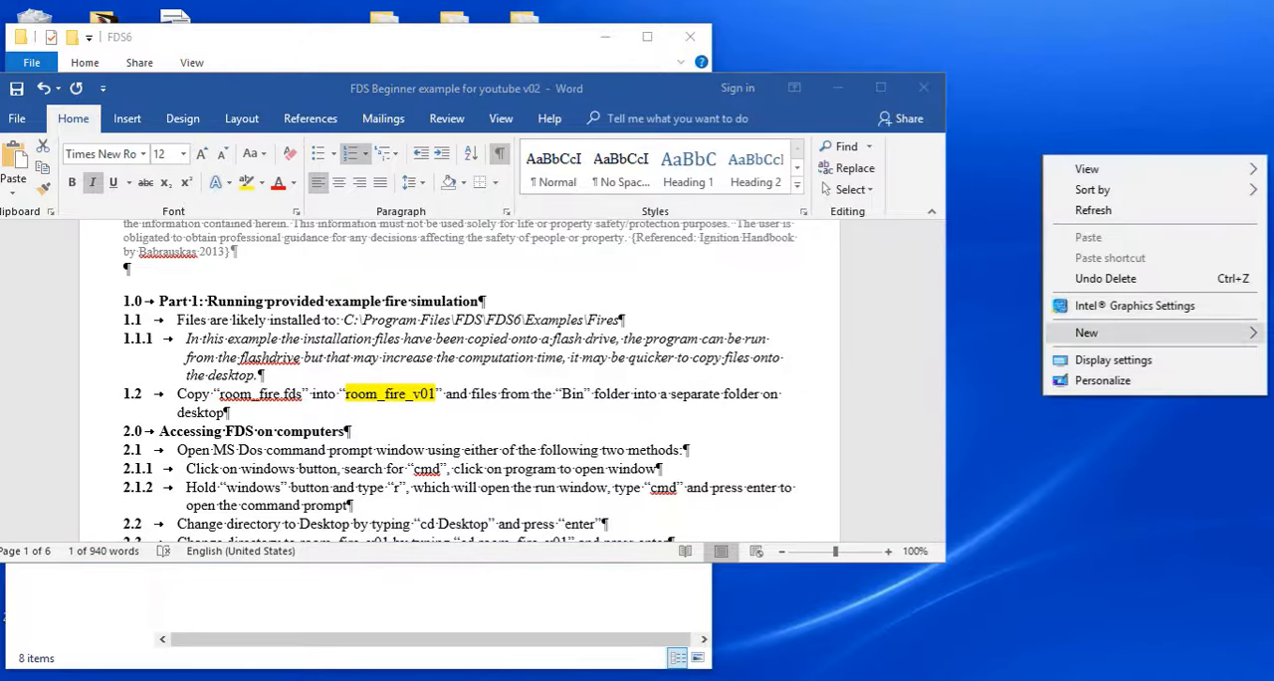
mouse_move(1095, 333)
left_click(816, 334)
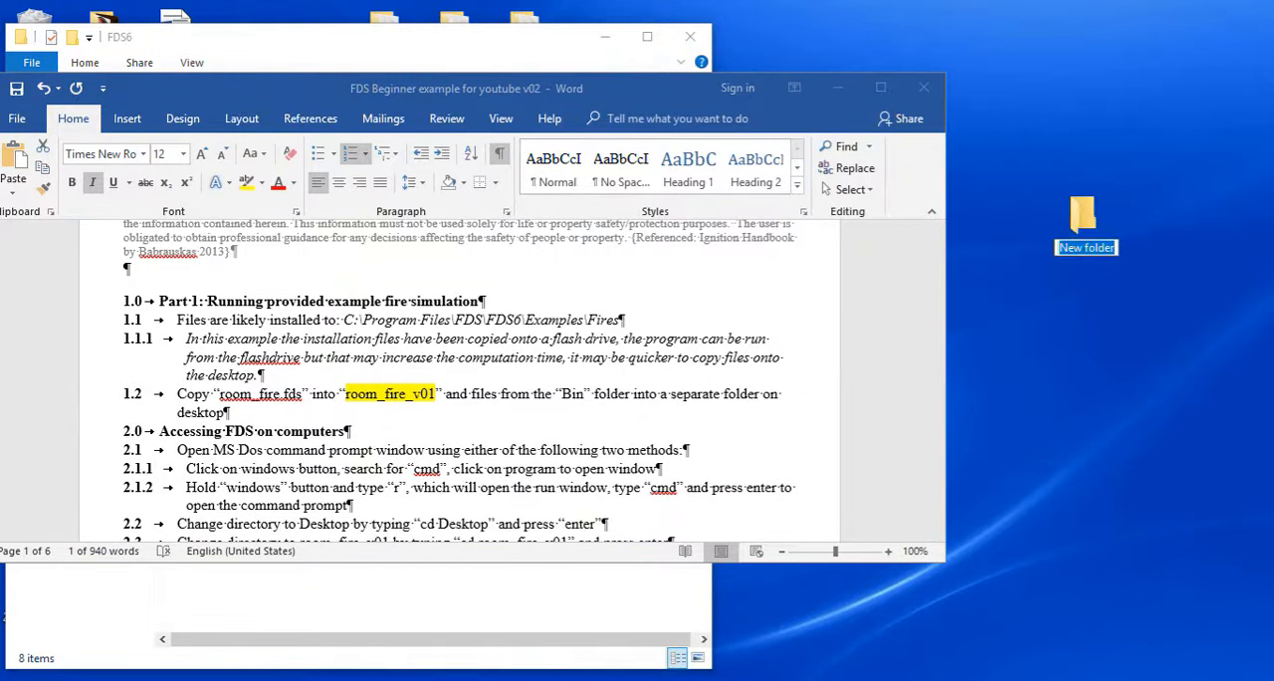
type("room_fire")
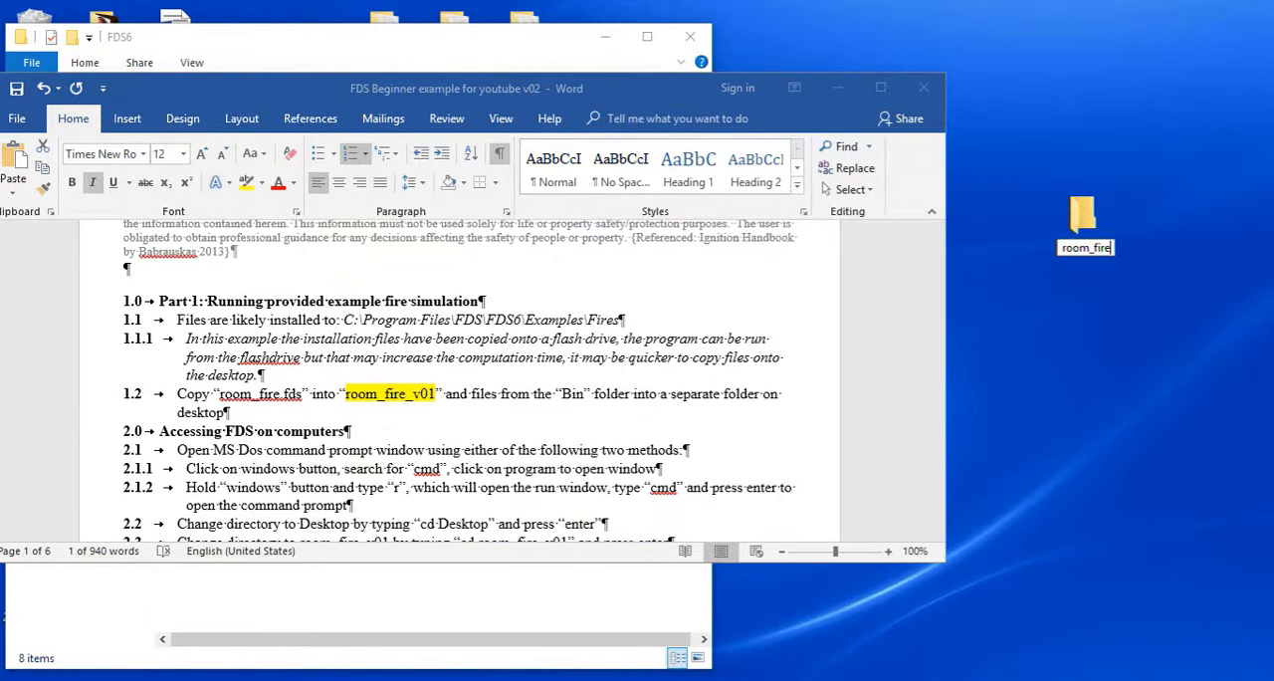
type("_v01")
key("Return")
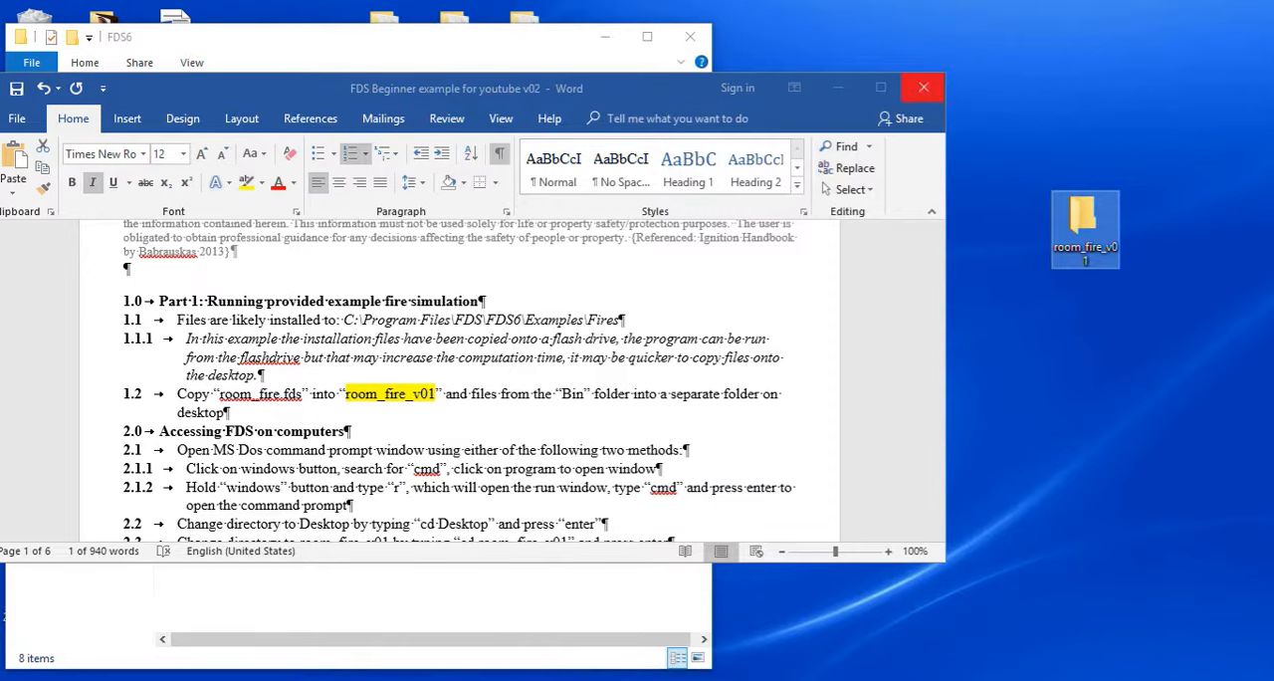
Open the room_fire_v01 folder and arrange its window, narrowed, beside the other windows.
double_click(1085, 222)
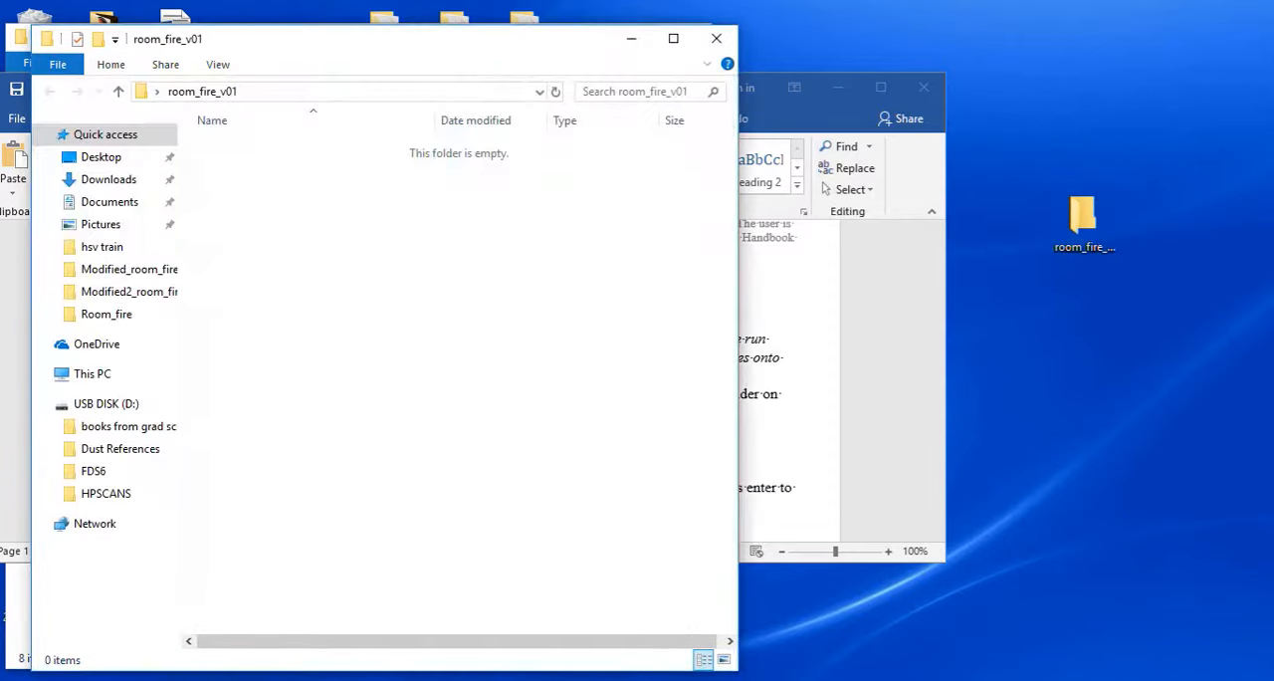
left_click_drag(470, 40, 995, 24)
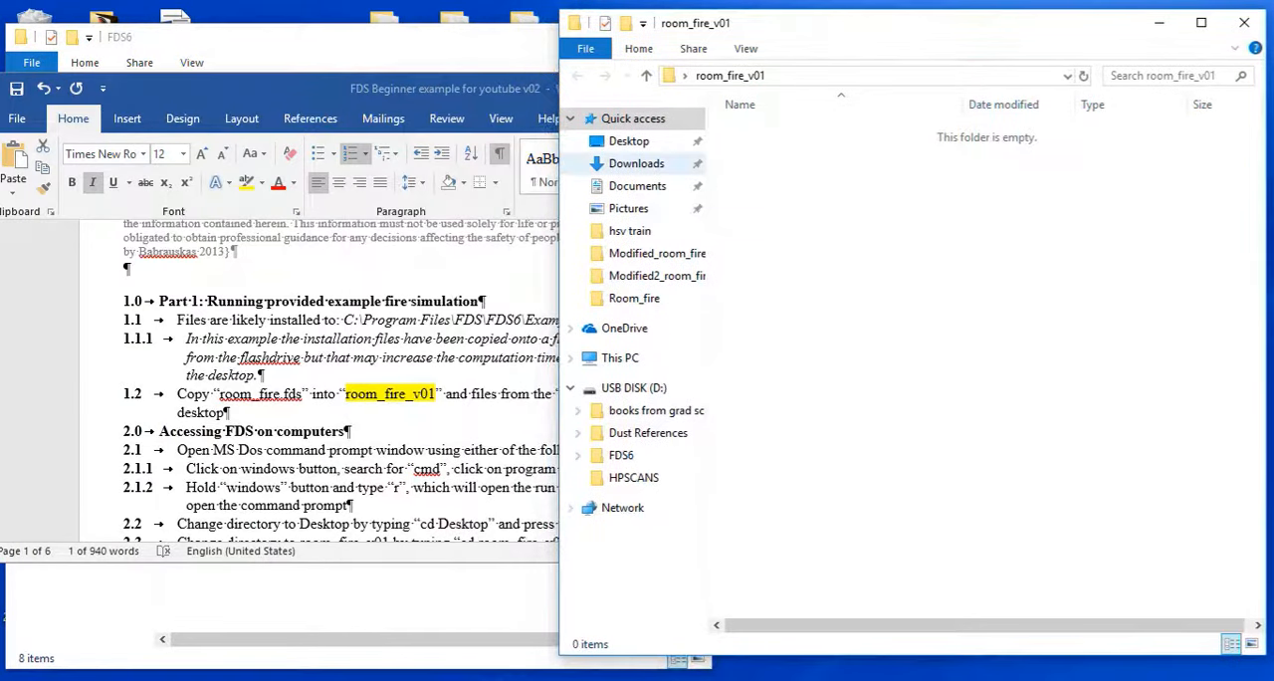
left_click_drag(558, 121, 734, 105)
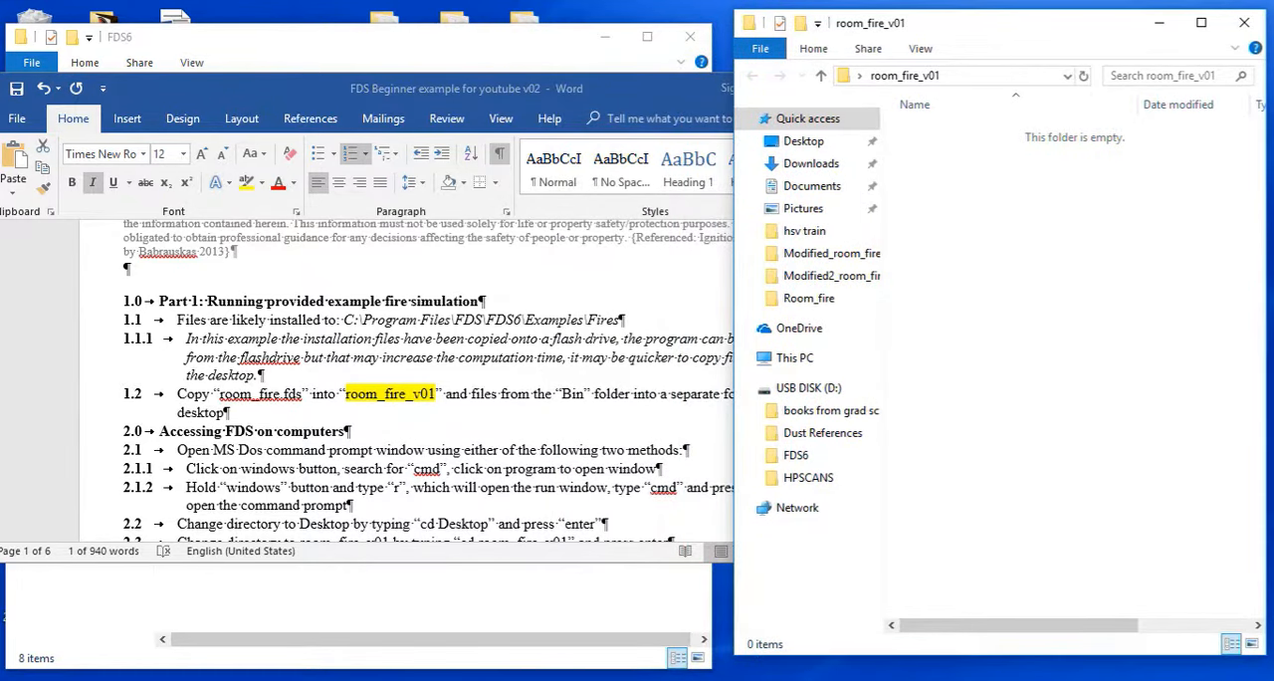
Copy everything in the FDS6 bin folder into room_fire_v01, and locate the fds and smokeview applications among the copies.
left_click(398, 38)
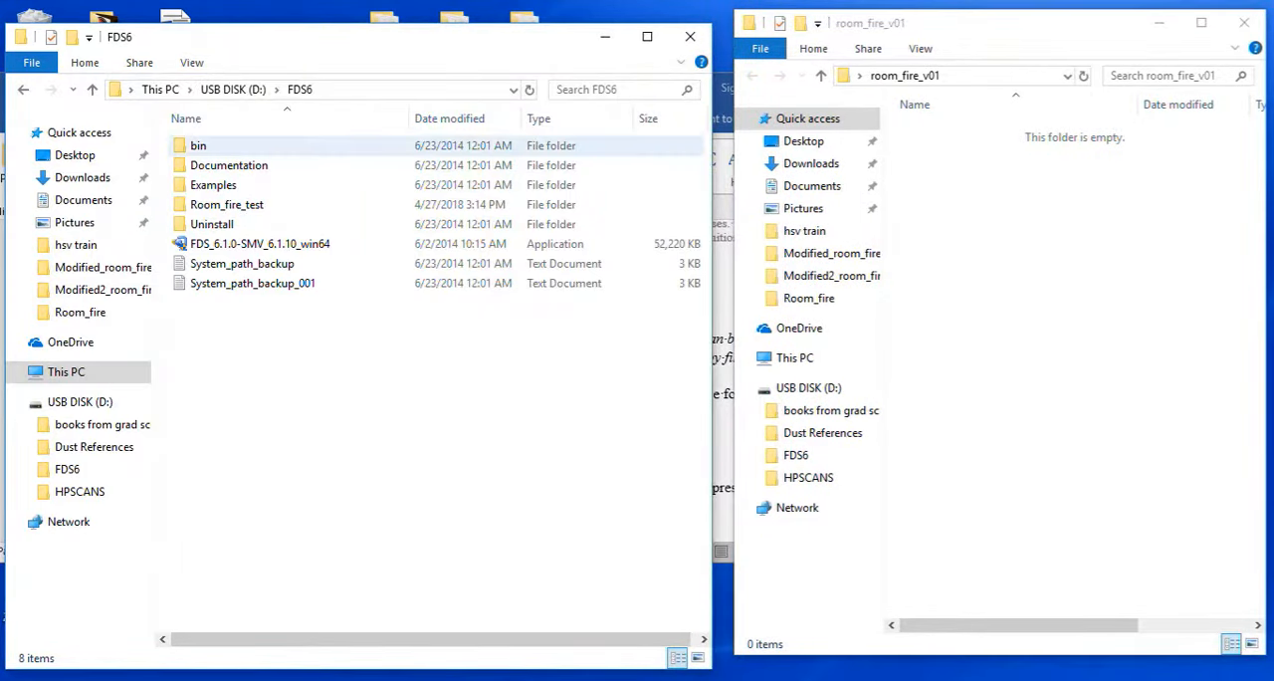
double_click(199, 145)
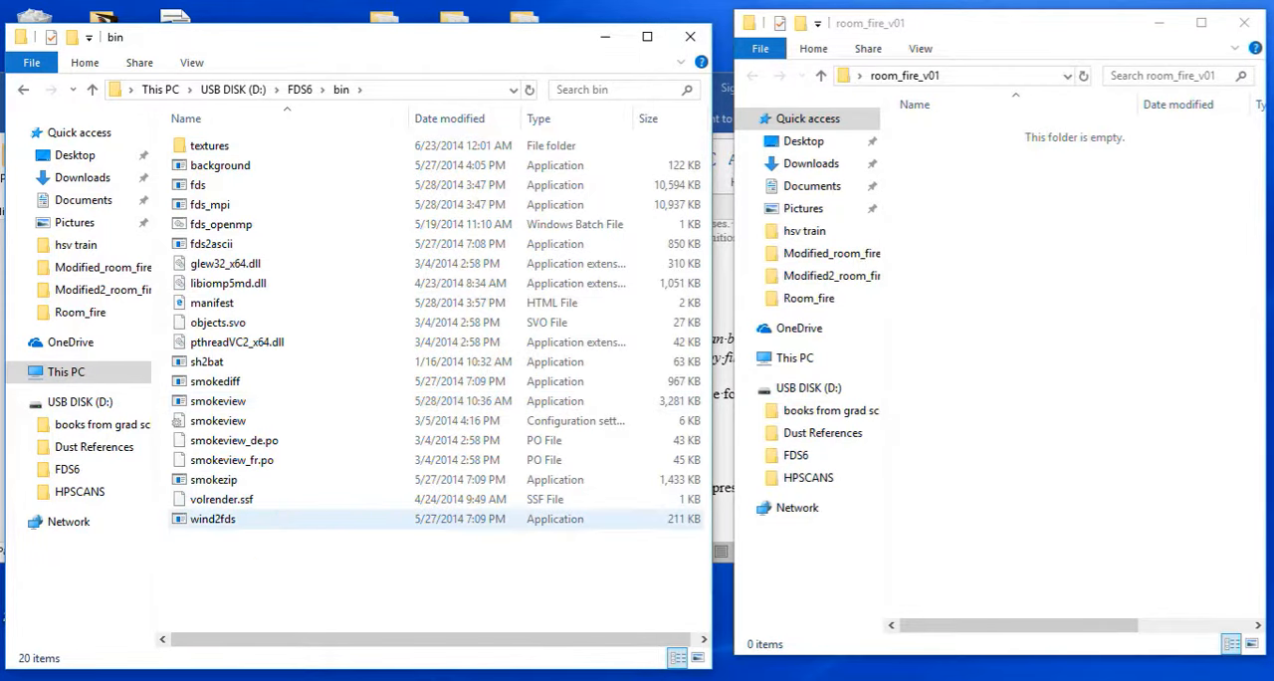
left_click_drag(204, 546, 249, 135)
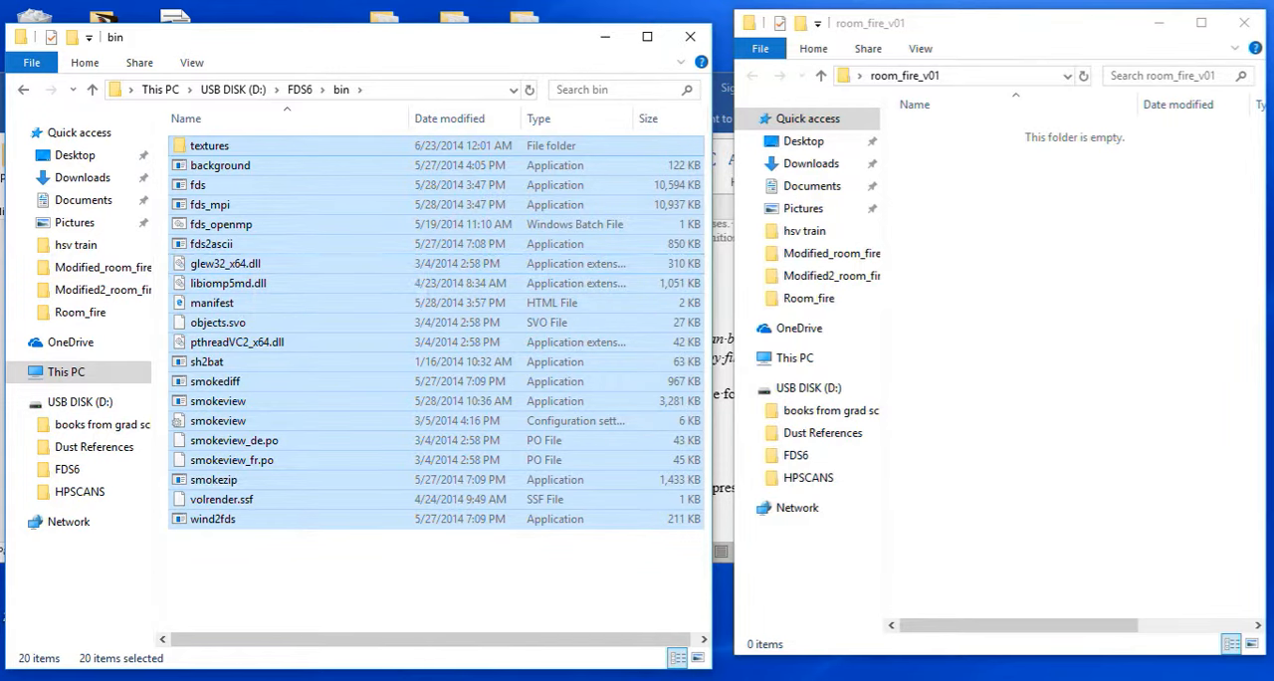
left_click(1006, 299)
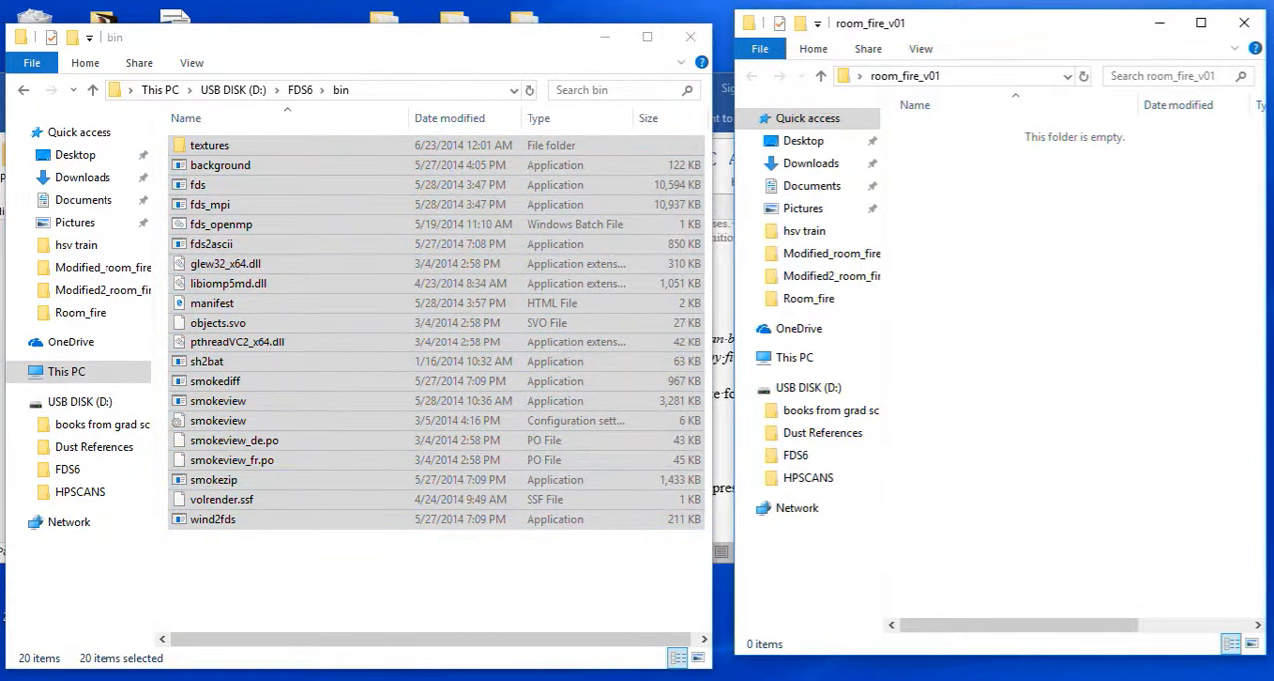
key("ctrl+v")
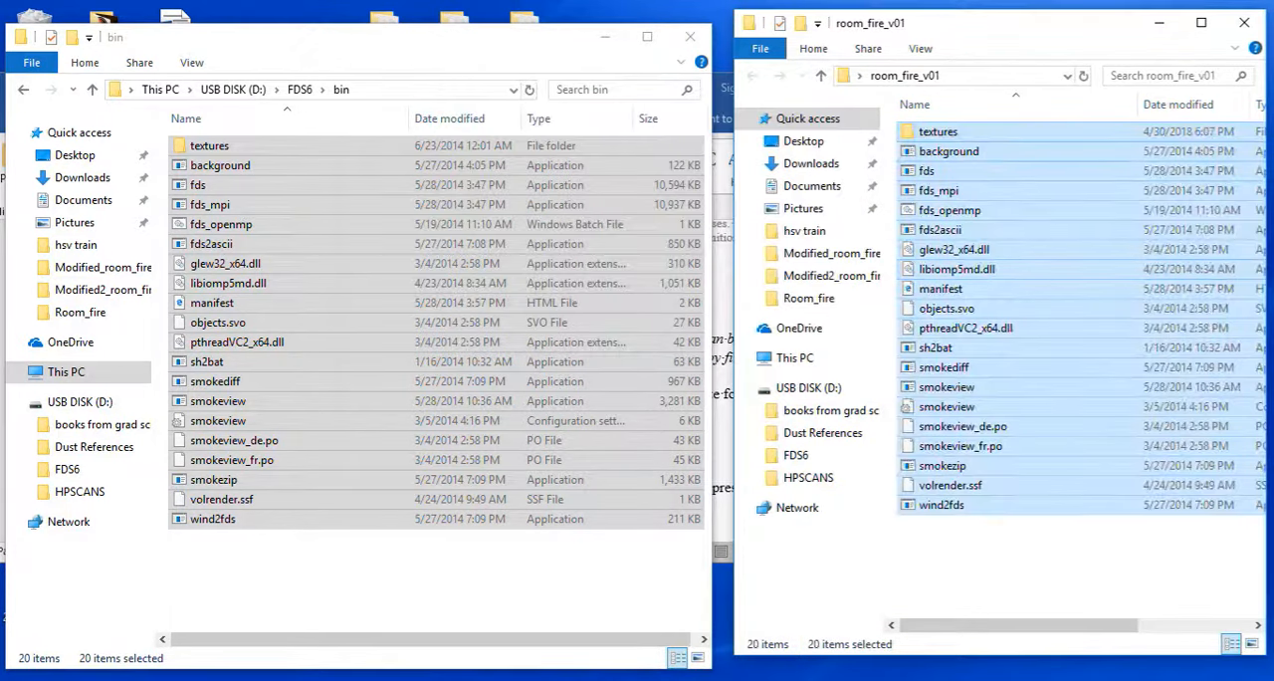
left_click(927, 171)
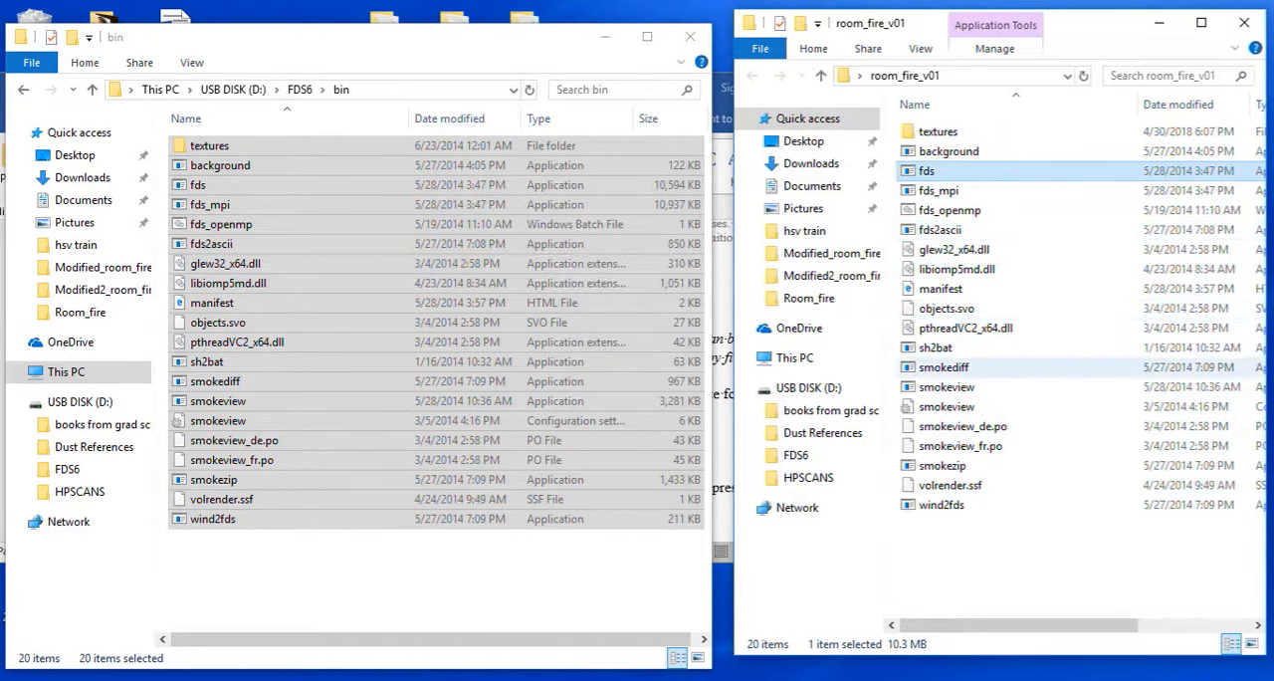
left_click(947, 387)
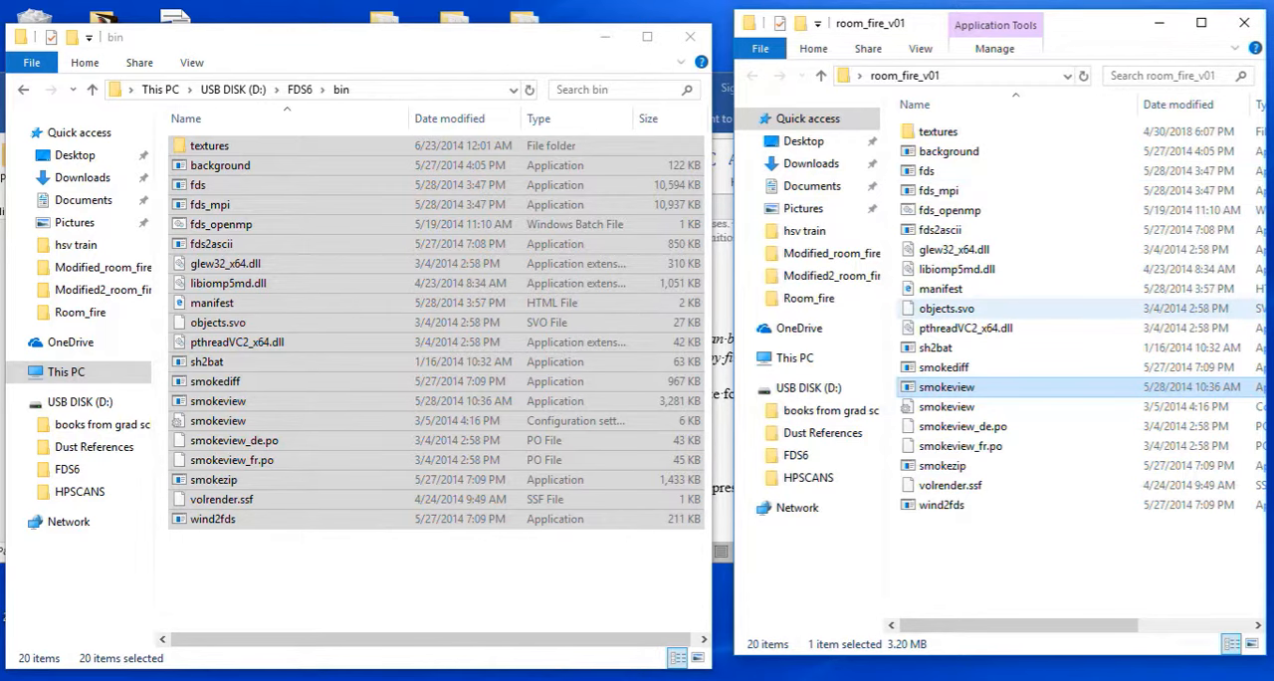
Leave the bin folder and open the Examples folder inside FDS6.
left_click(419, 579)
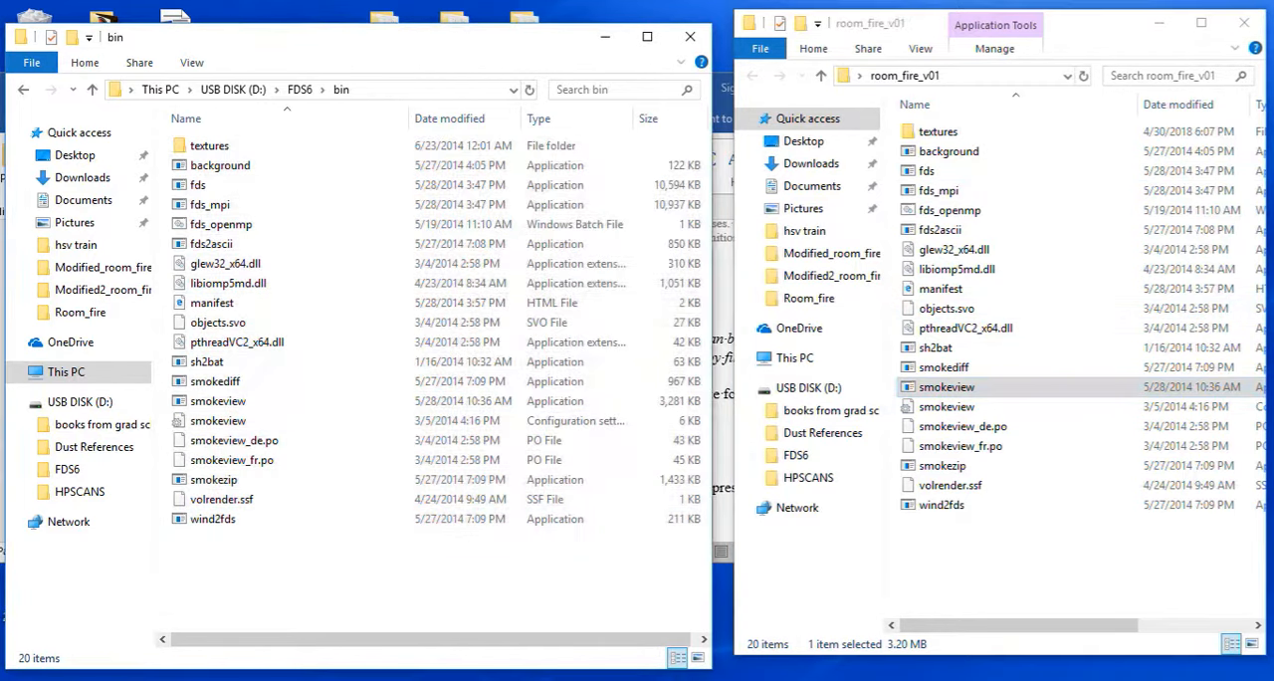
left_click(93, 89)
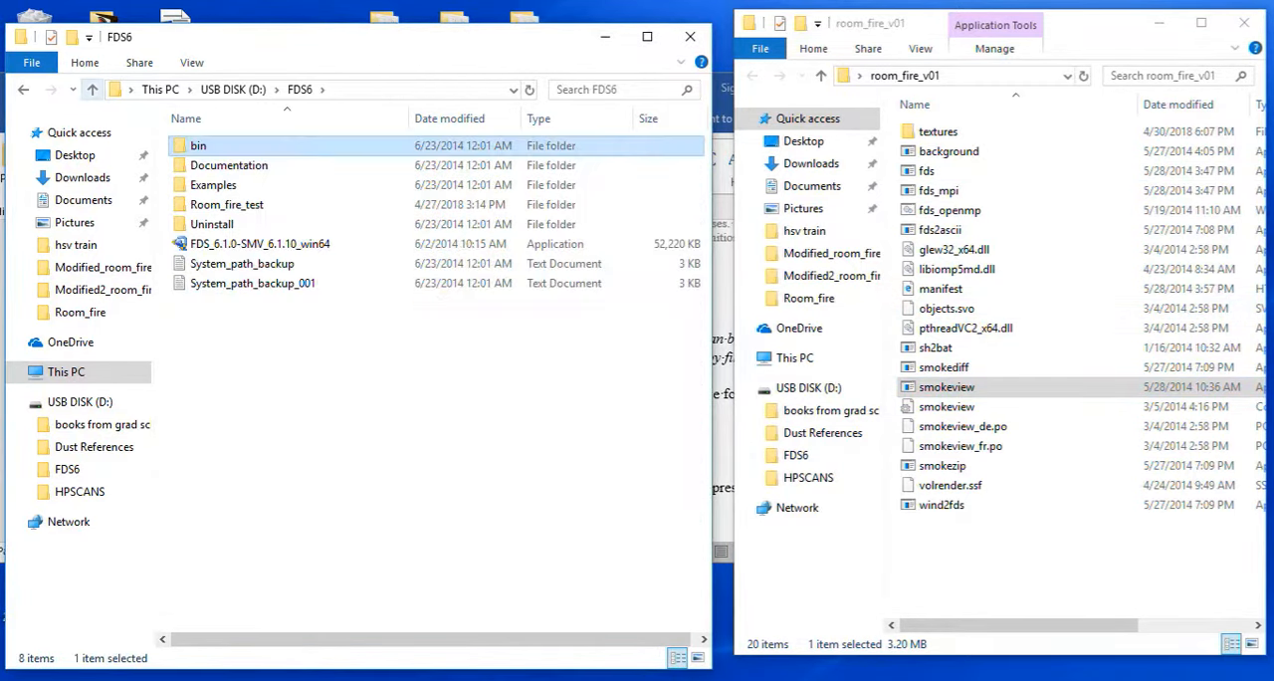
double_click(213, 185)
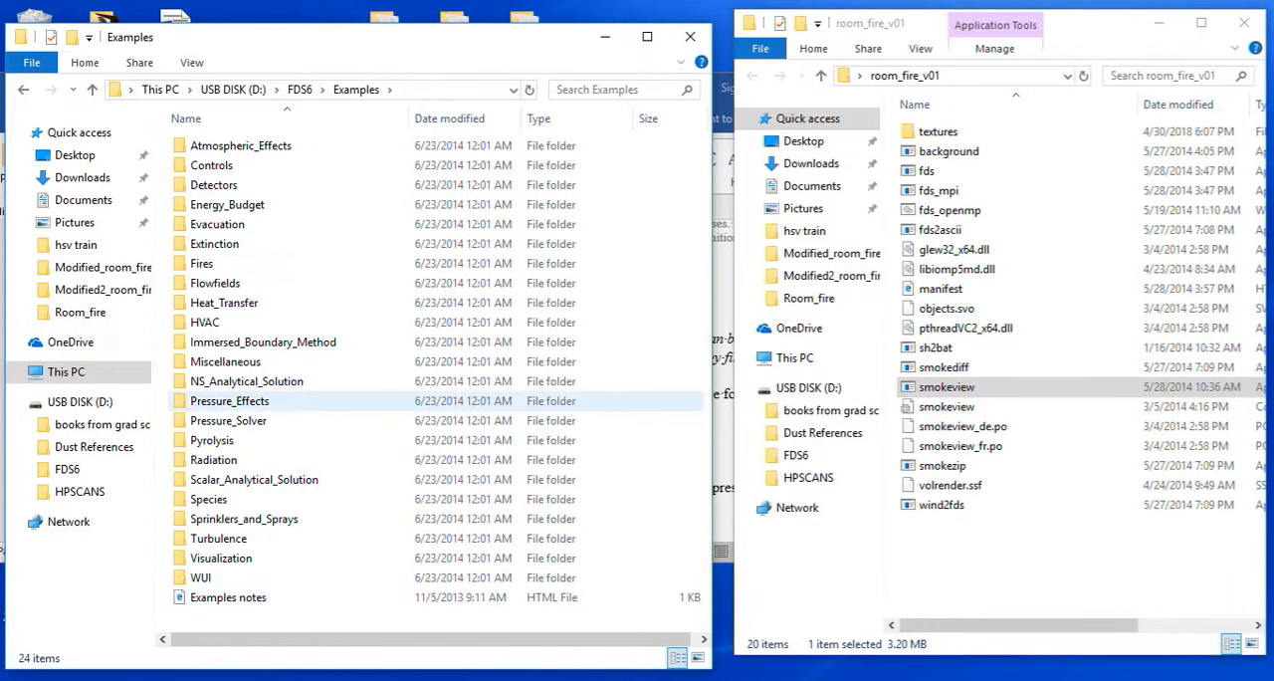
Switch to the Word instructions, review section 8.0 with the interesting examples, and return to the document's beginning.
key("alt+Tab")
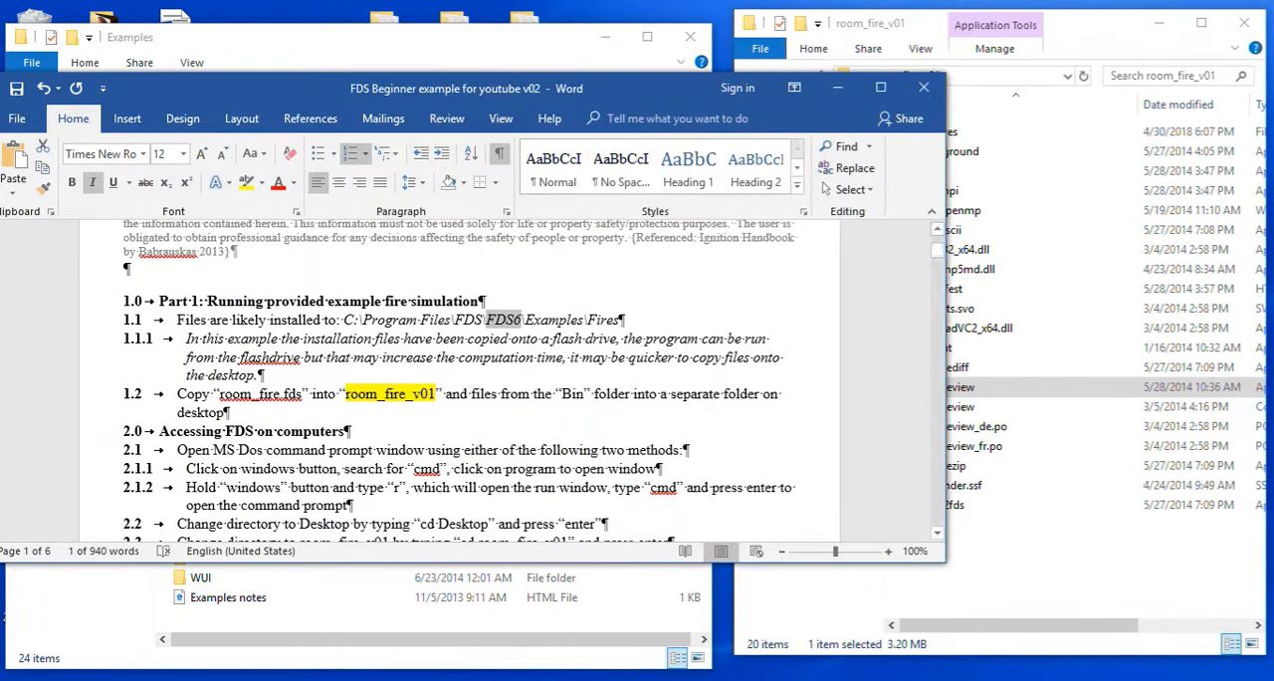
left_click_drag(937, 250, 937, 299)
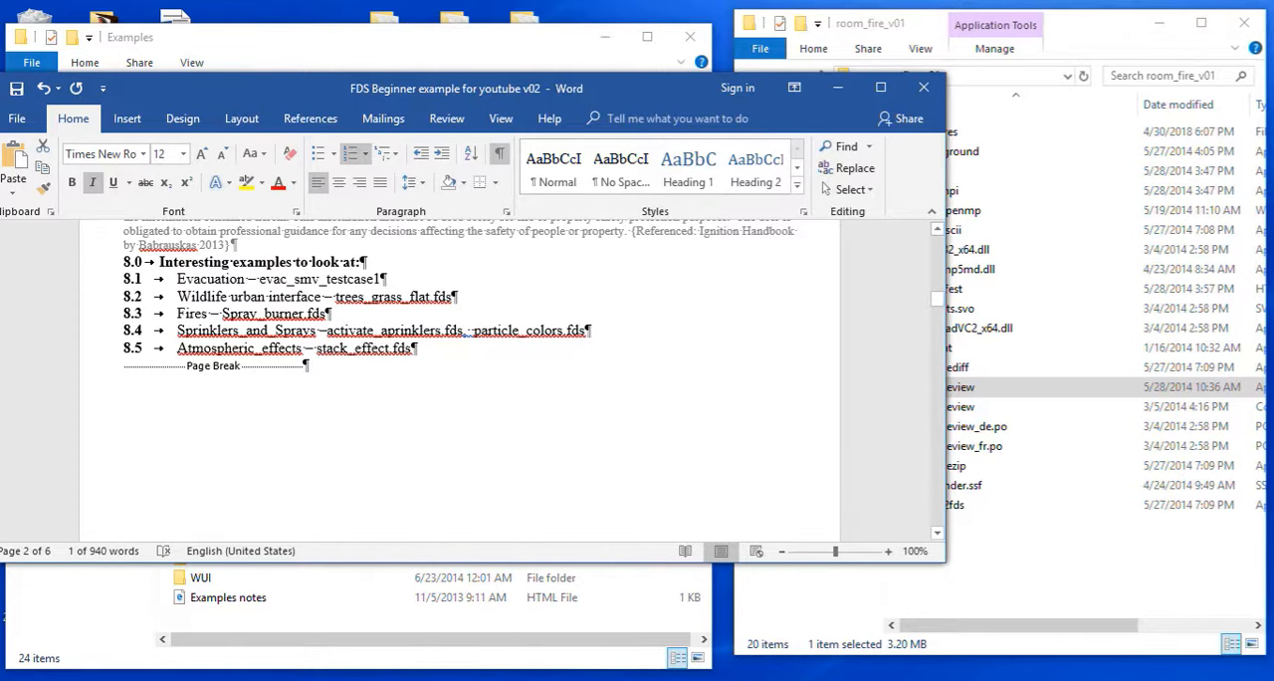
left_click_drag(937, 299, 937, 239)
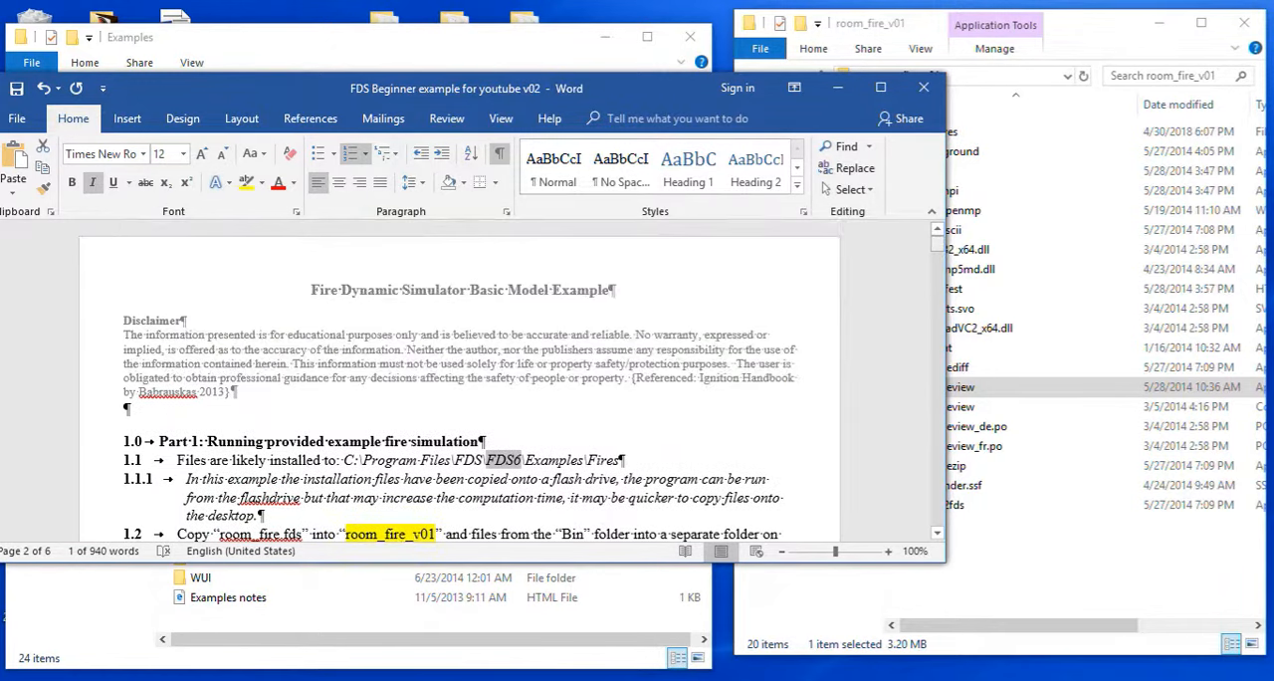
Reposition and heighten the Word window, review the Part 1 and command prompt instructions, and minimize the document.
left_click_drag(641, 88, 661, 21)
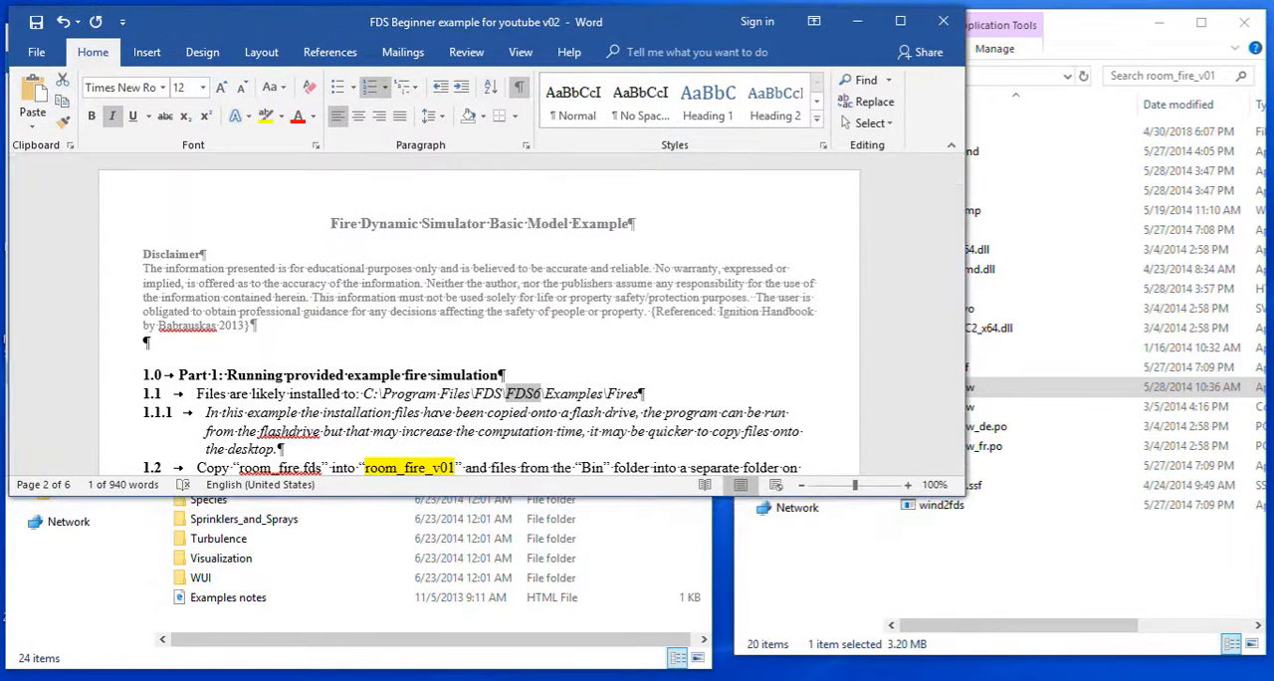
left_click_drag(495, 494, 495, 680)
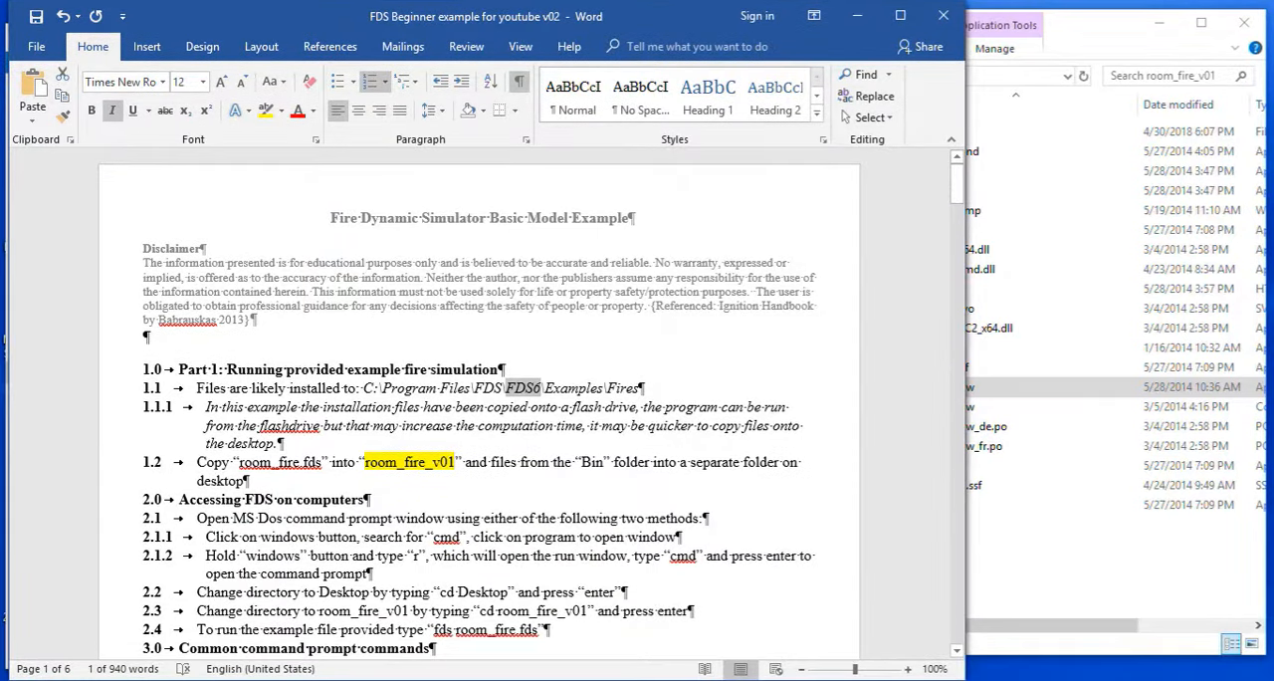
left_click_drag(957, 186, 957, 206)
left_click(858, 16)
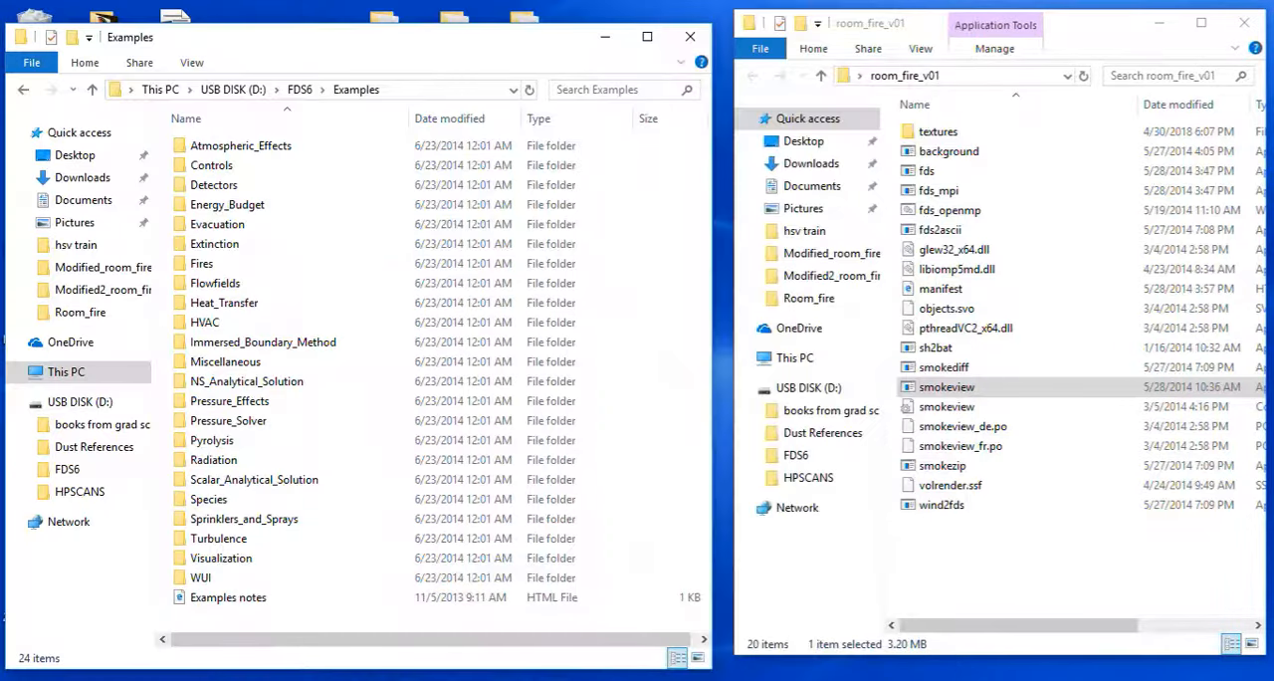
Copy the room_fire FDS file from the Fires examples folder into the room_fire_v01 folder.
double_click(202, 263)
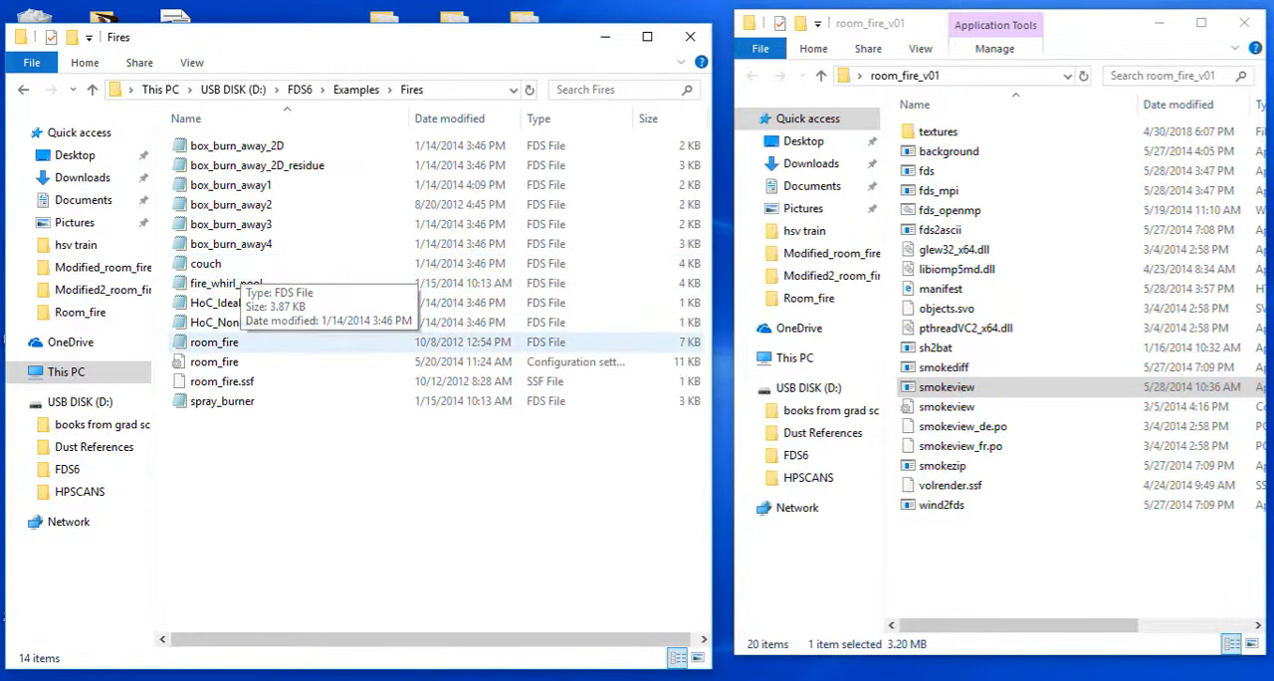
left_click(214, 341)
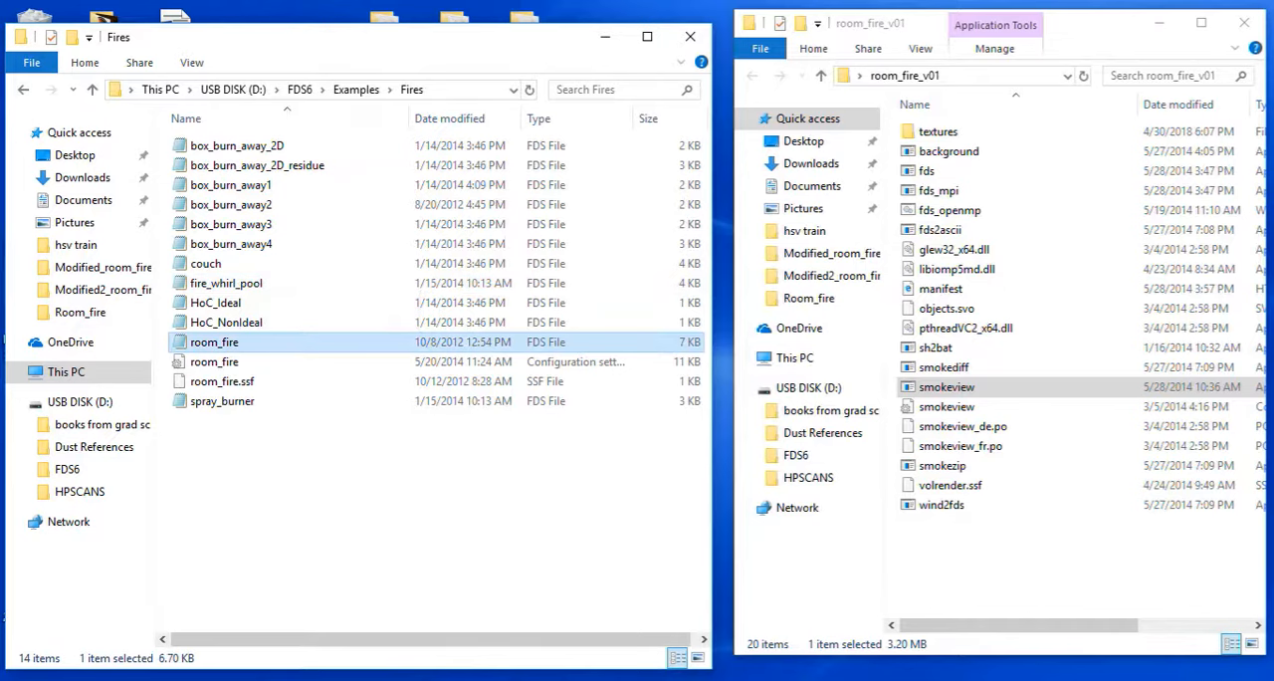
left_click(1016, 567)
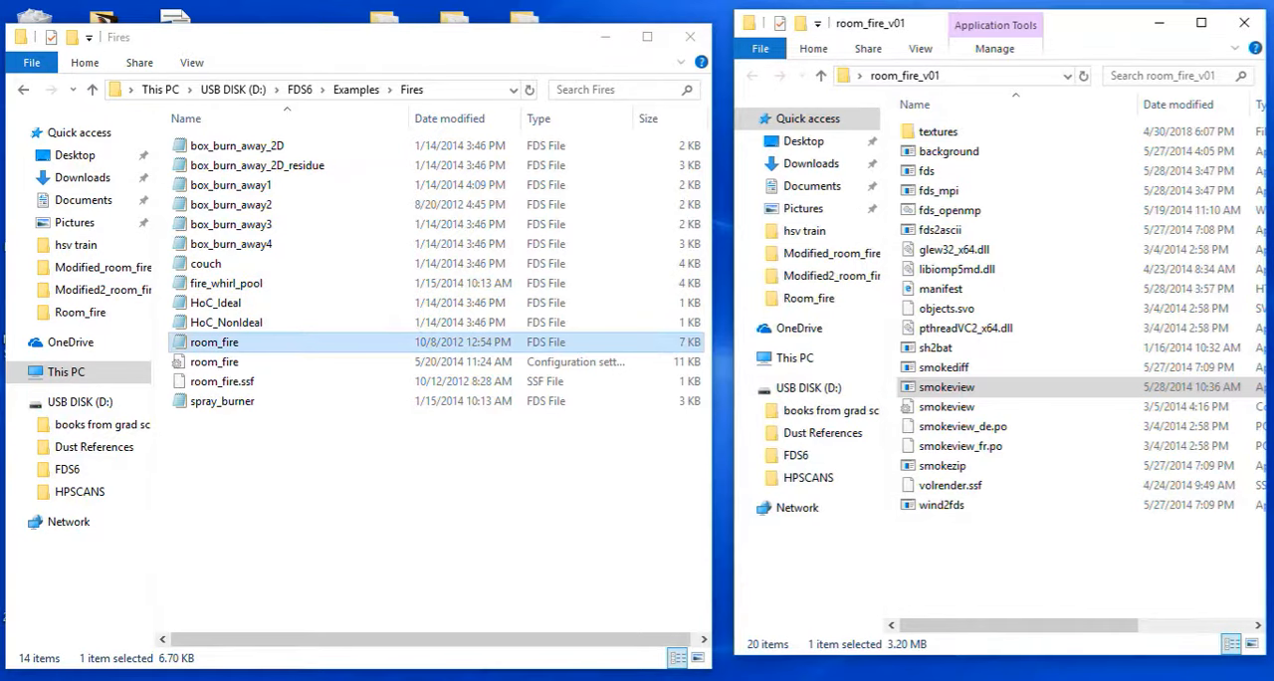
key("ctrl+v")
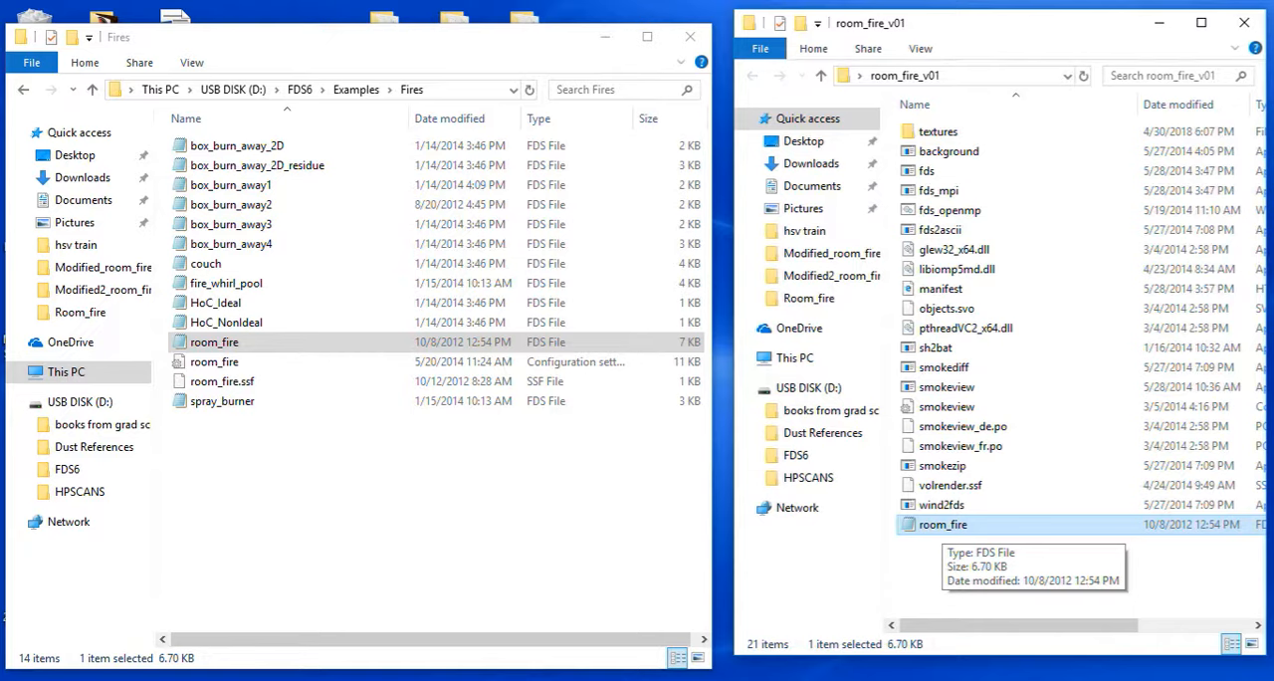
Examine the copied room_fire input file in Notepad, close it, and switch back to the Word instructions.
double_click(941, 525)
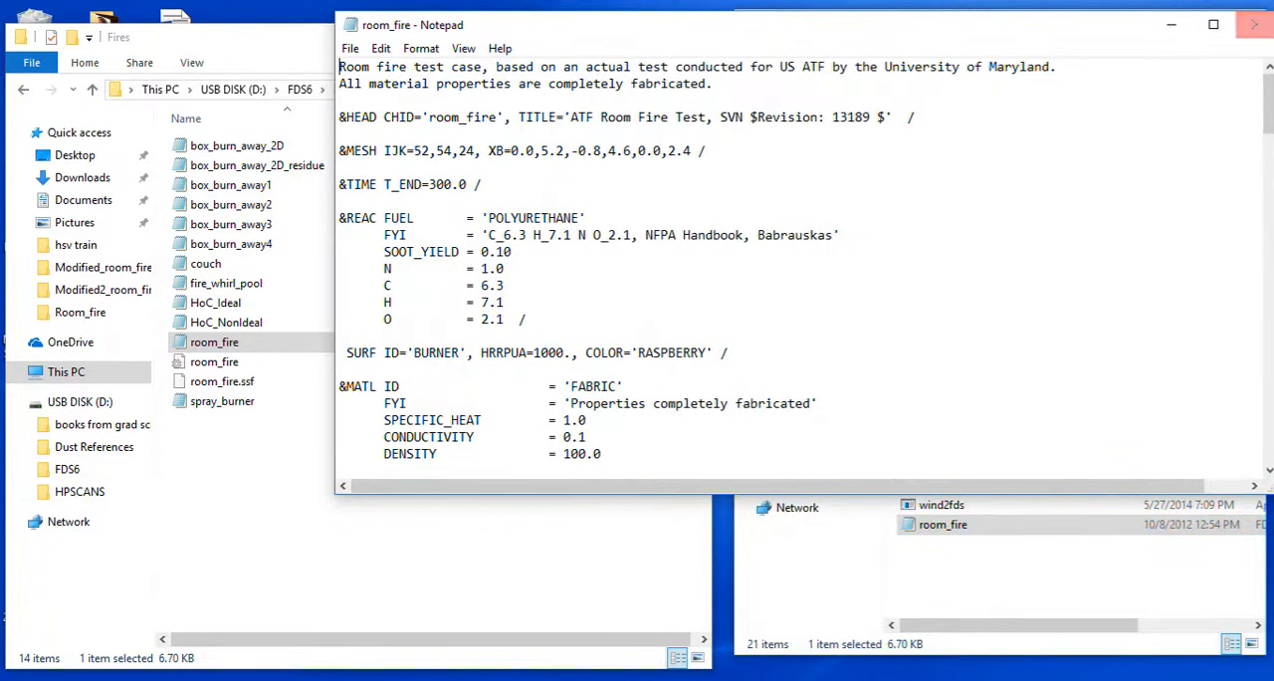
left_click(1256, 23)
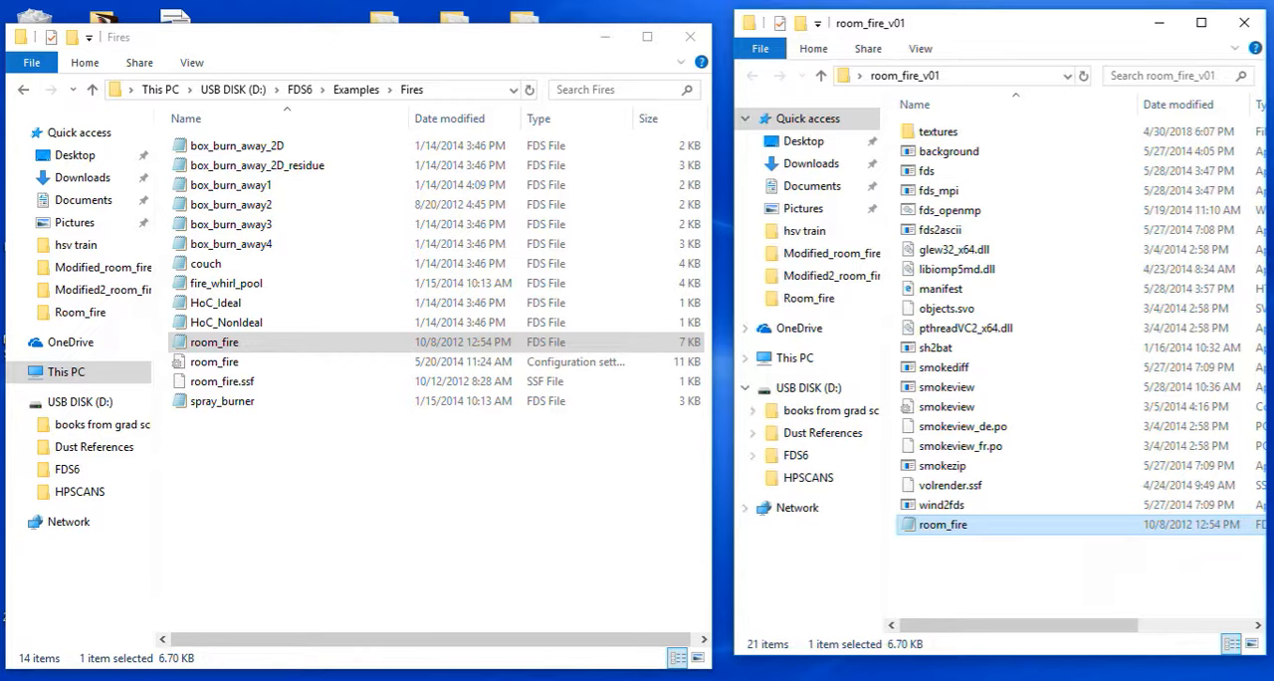
key("alt+Tab")
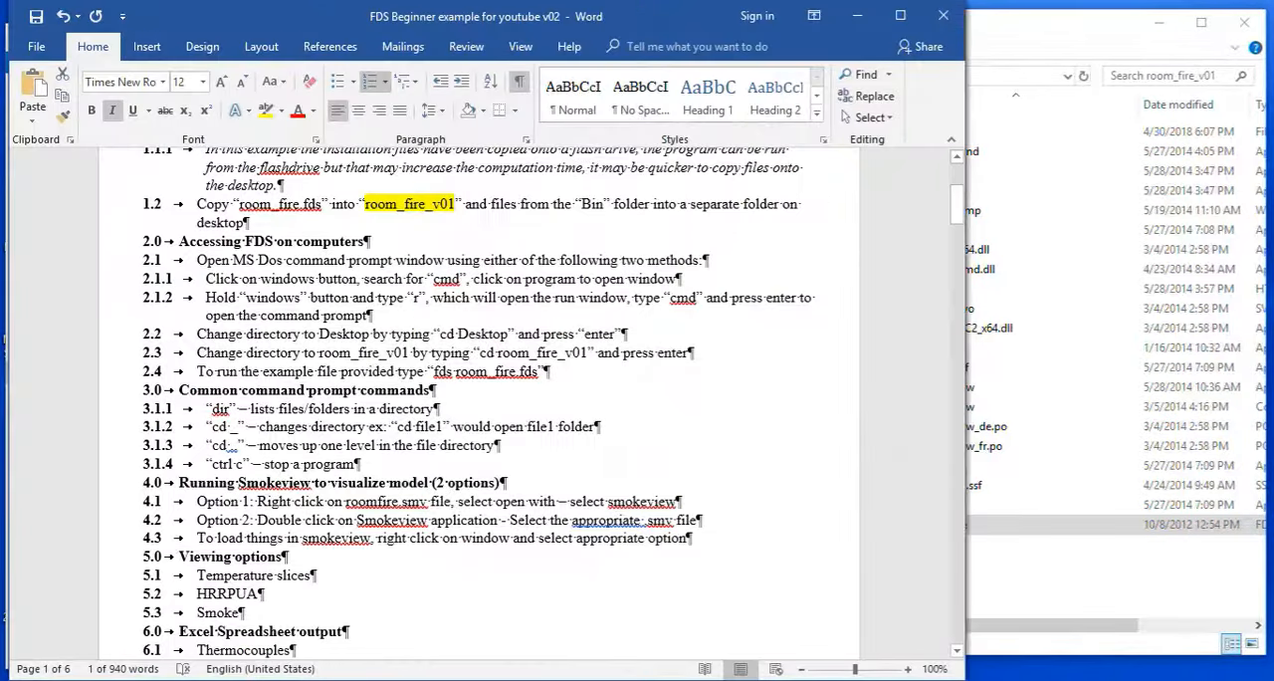
Save the Word document, open a command prompt by running cmd, and move its window clear of the instruction headings.
key("ctrl+s")
key("super+r")
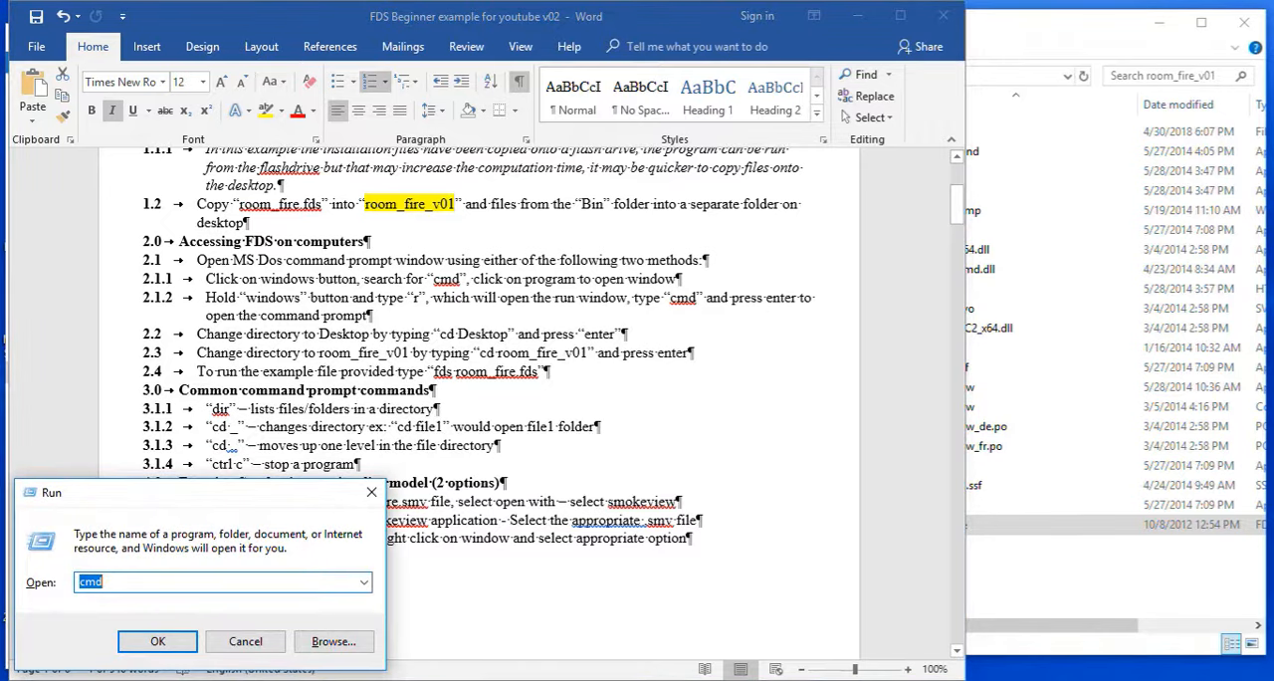
key("Return")
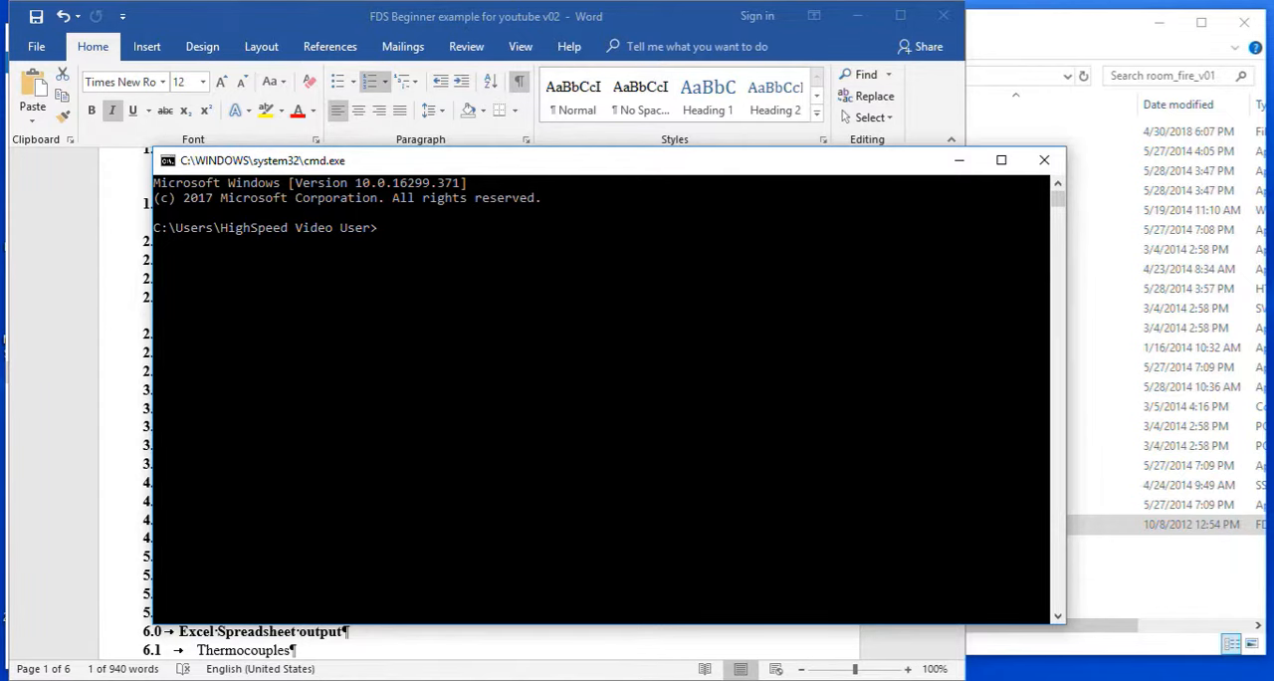
left_click_drag(518, 170, 708, 31)
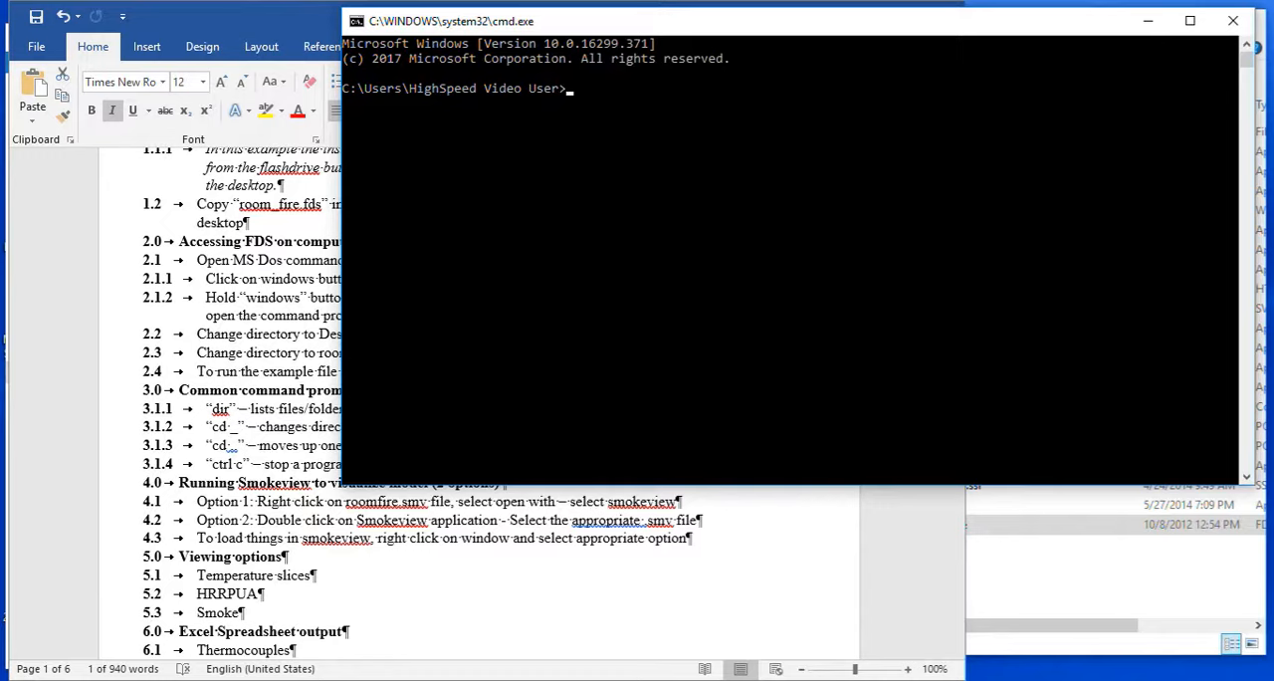
Change the command prompt directory to Desktop and list its contents with dir.
type("cd Desktop")
key("Return")
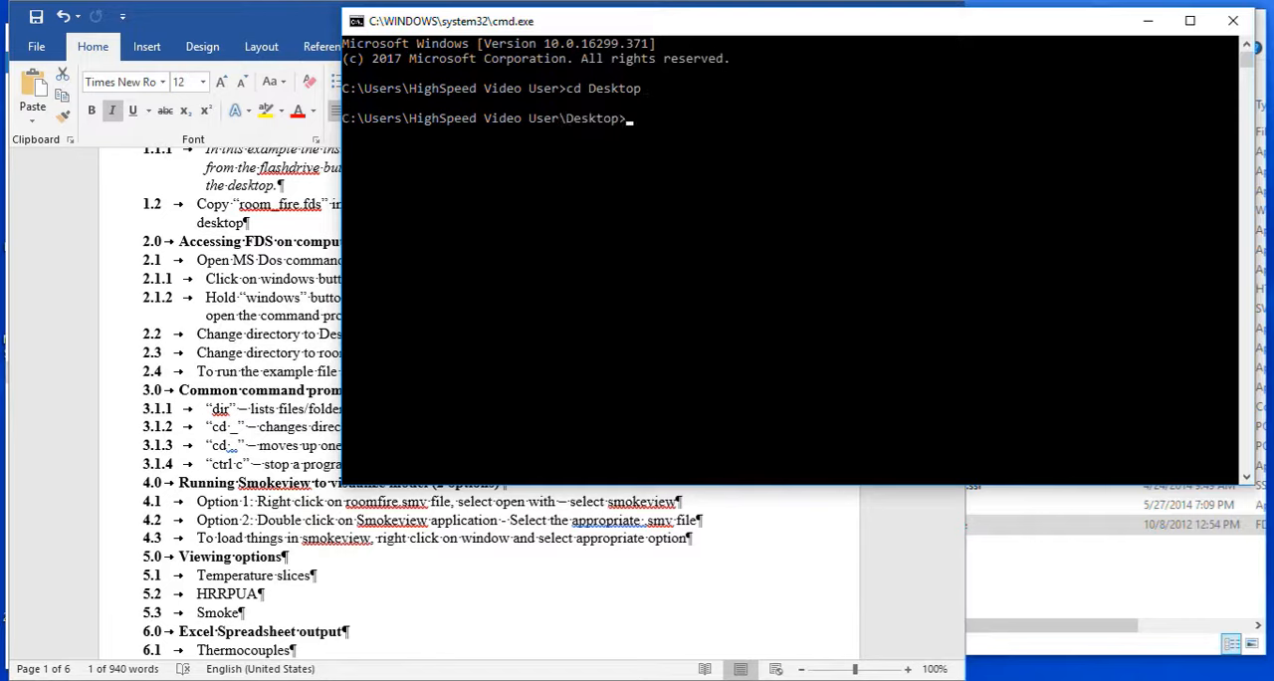
type("dir")
key("Return")
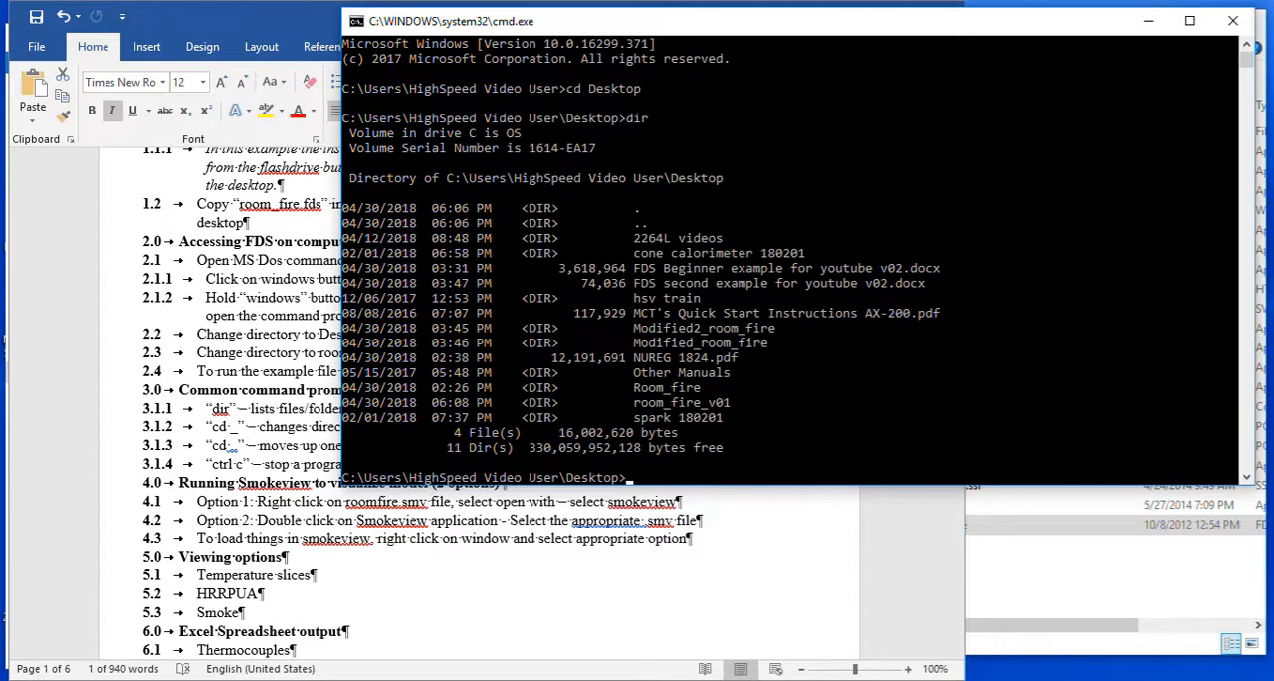
Hide the formatting marks in the Word instructions and return to the command prompt.
key("alt+Tab")
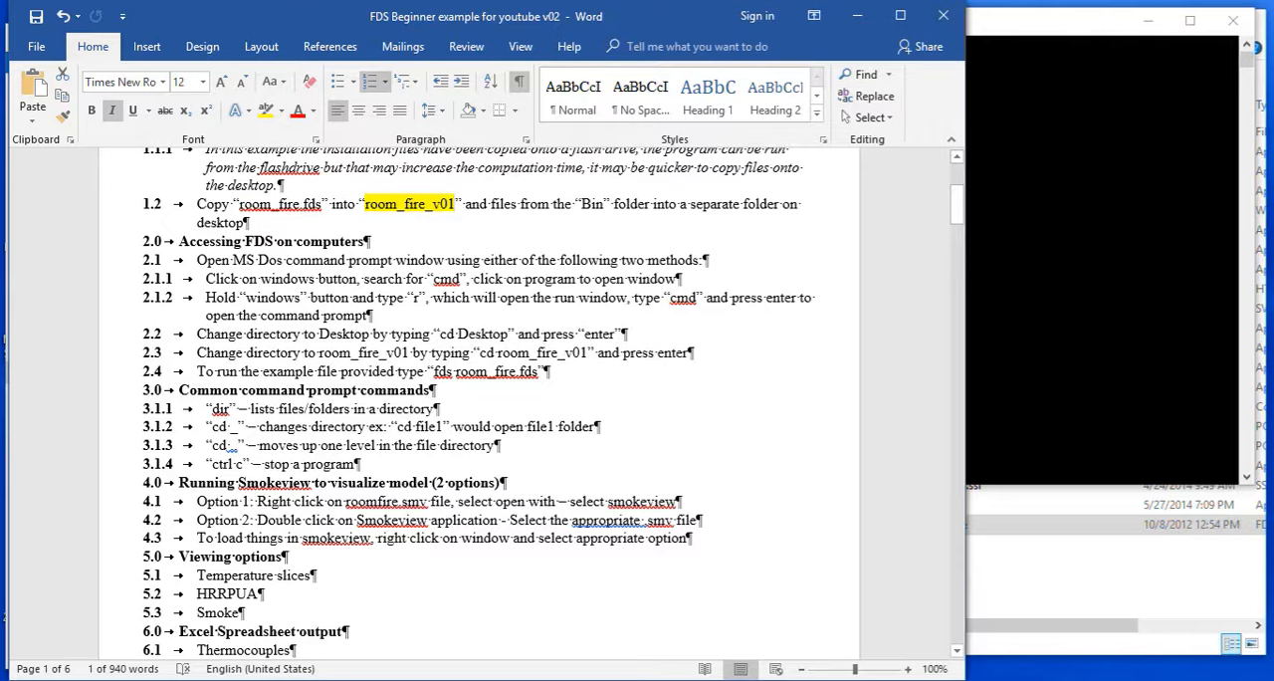
left_click(518, 81)
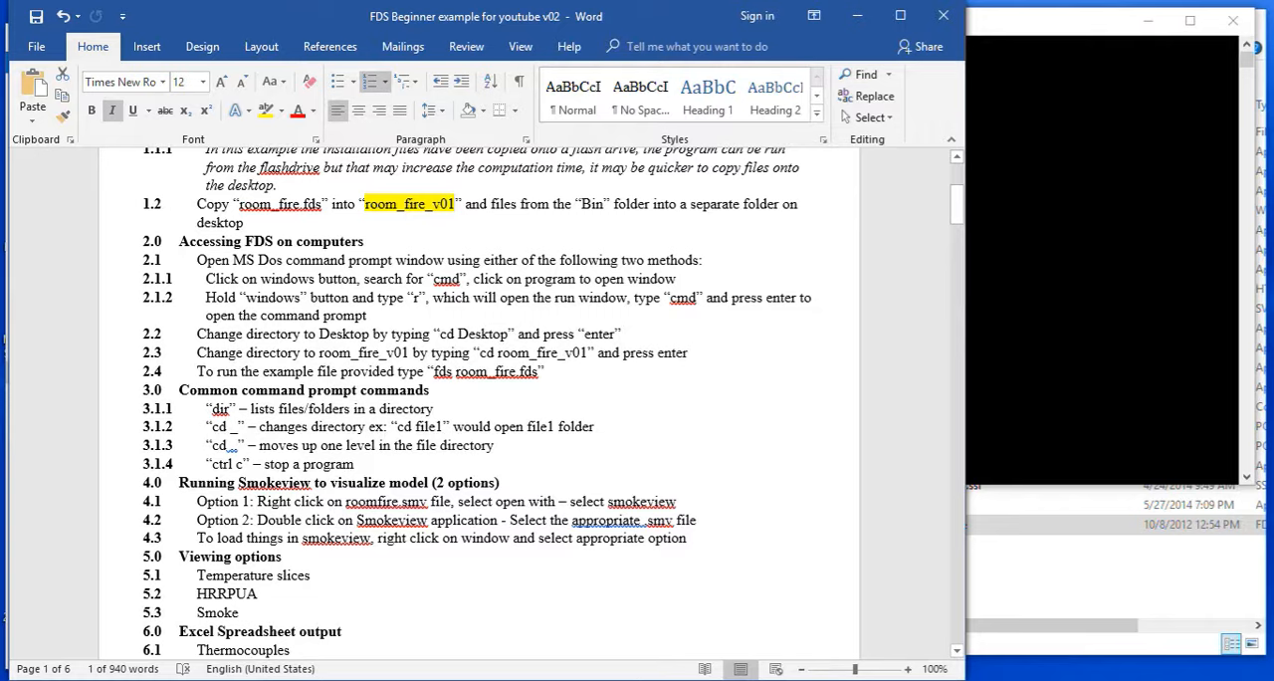
key("alt+Tab")
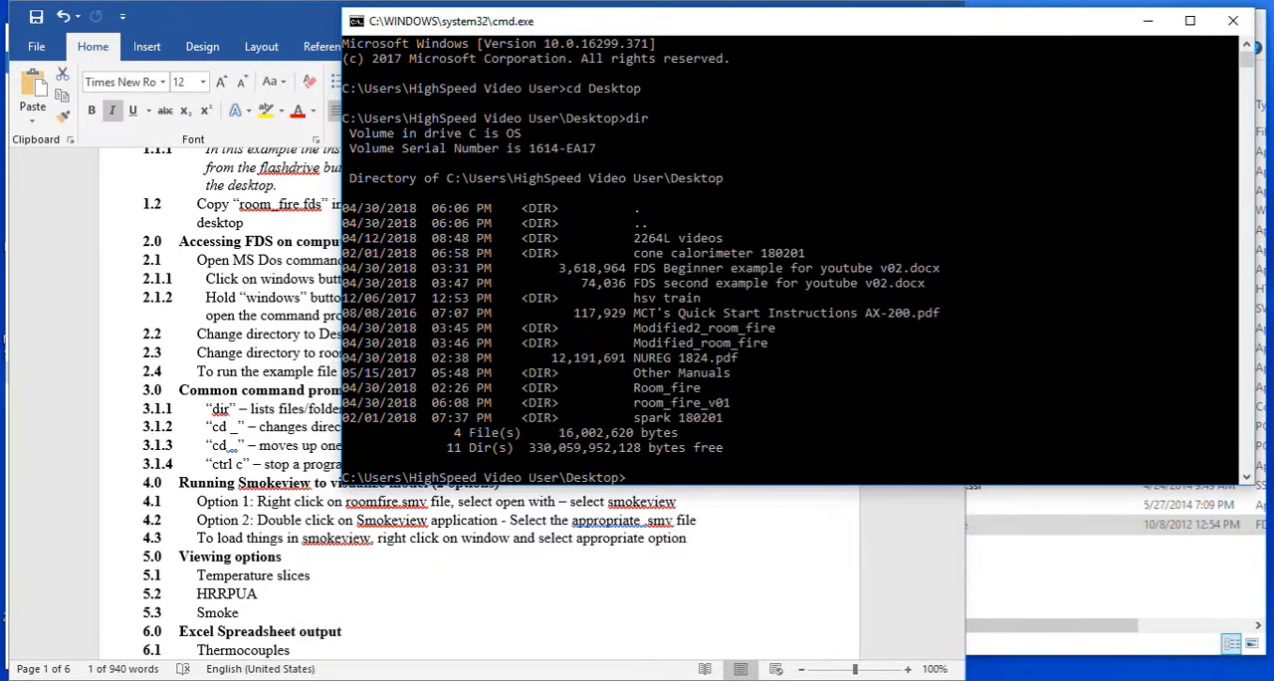
Change the command prompt directory to room_fire_v01 and list its files with dir.
type("cd Room_fire")
key("Tab")
key("Tab")
key("Return")
type("dir")
key("Return")
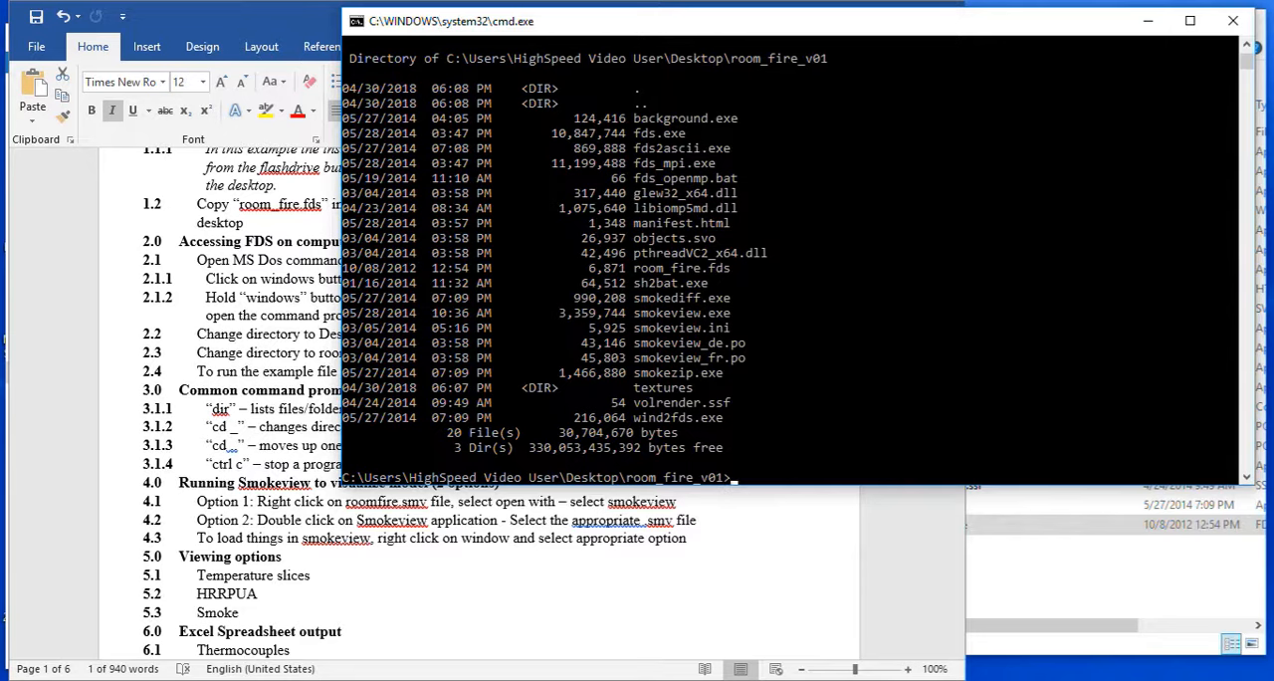
Run the example simulation with fds room_fire.fds and abort it after a few seconds of simulated time.
type("fds room_fire.fds")
key("Return")
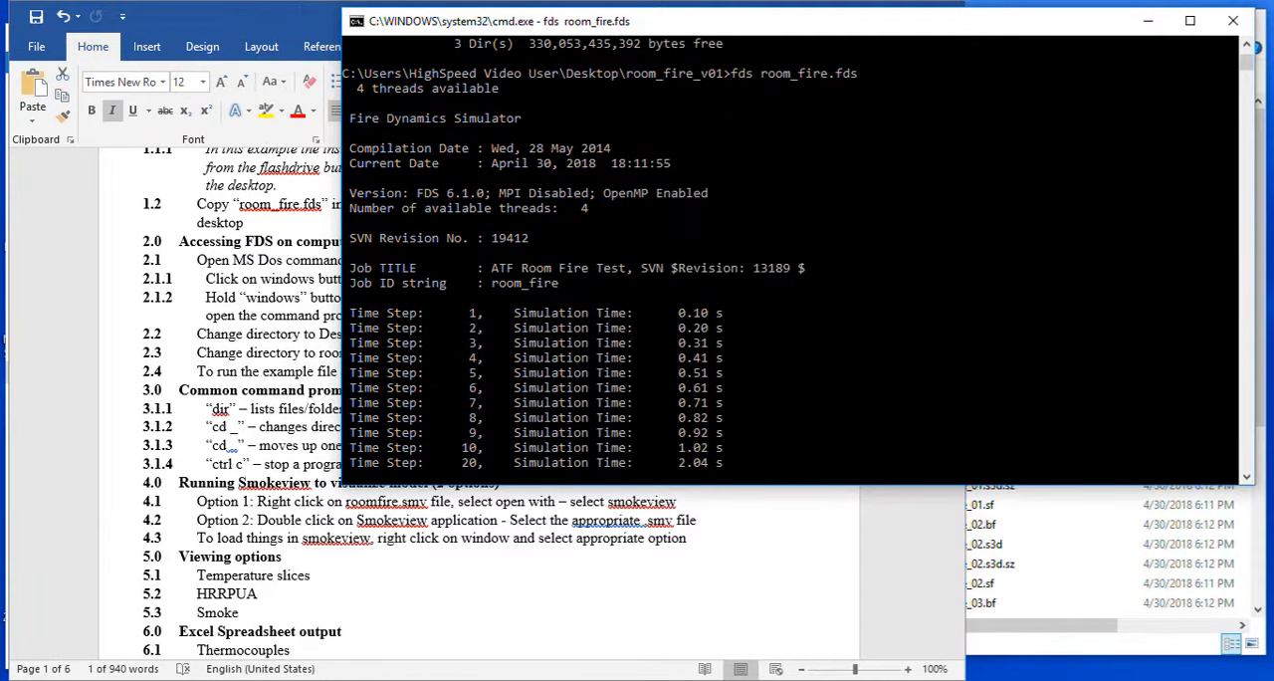
key("ctrl+c")
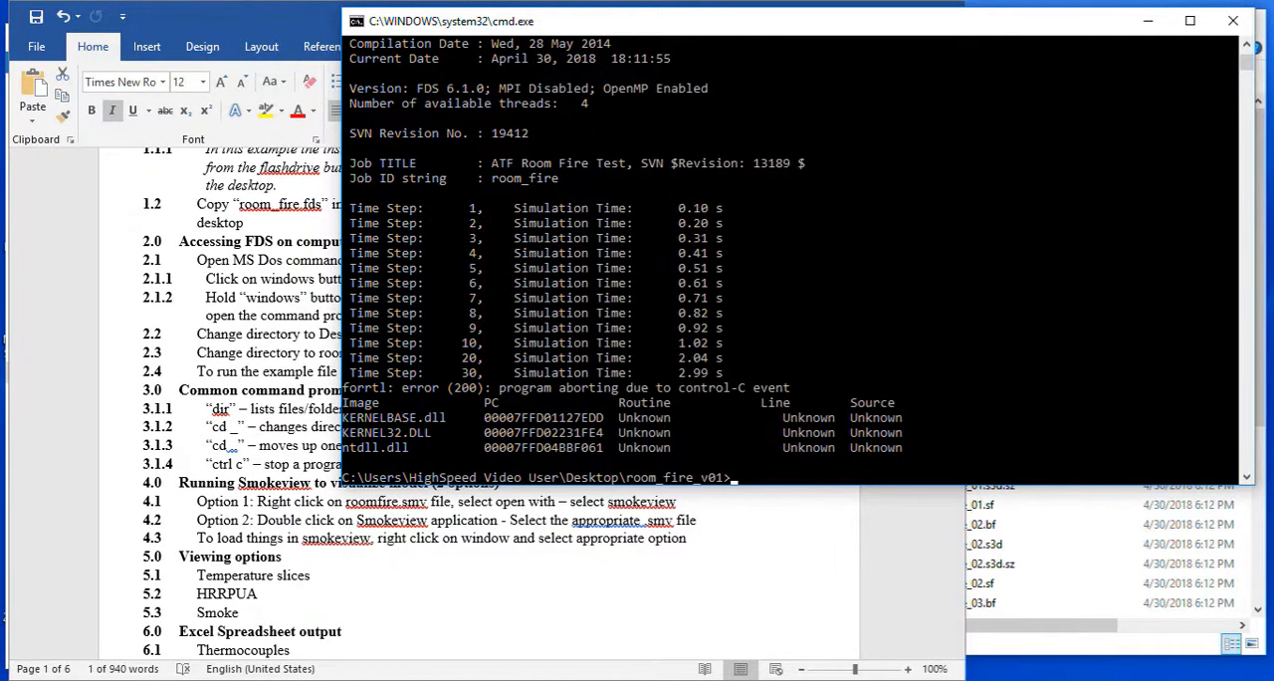
Switch to the room_fire_v01 folder, look through the generated output files, and launch the smokeview application.
left_click(1064, 645)
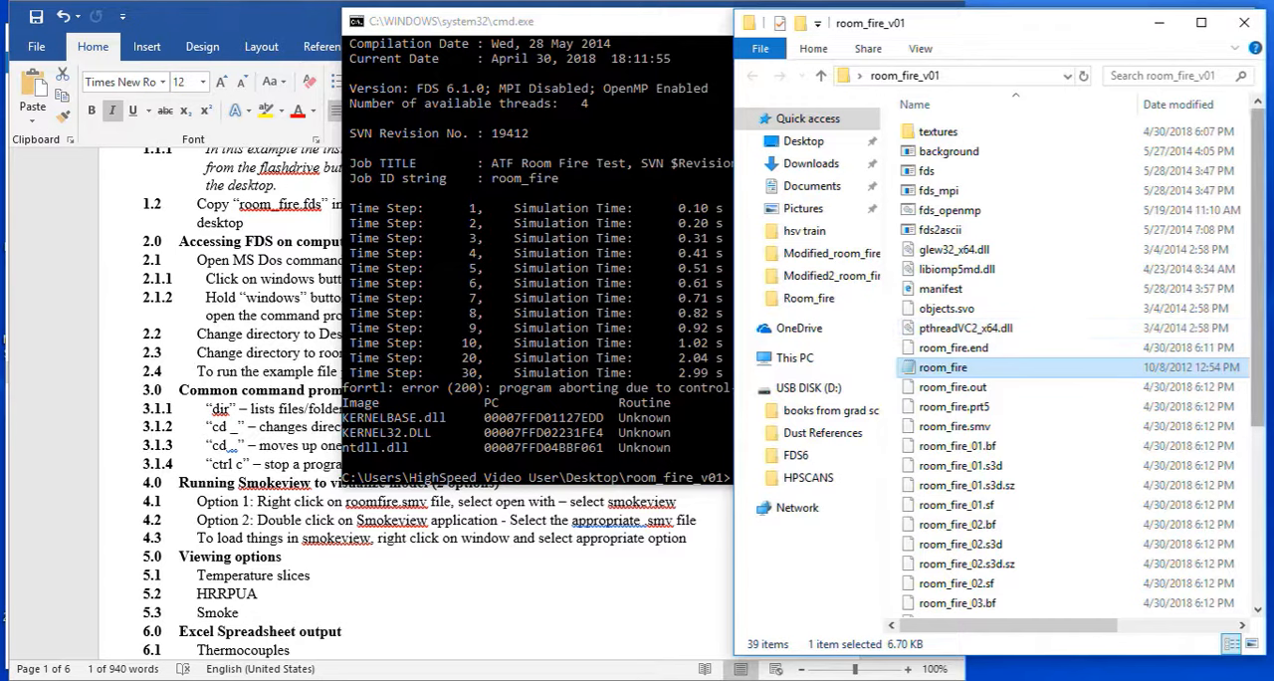
scroll(1075, 369, "down", 4)
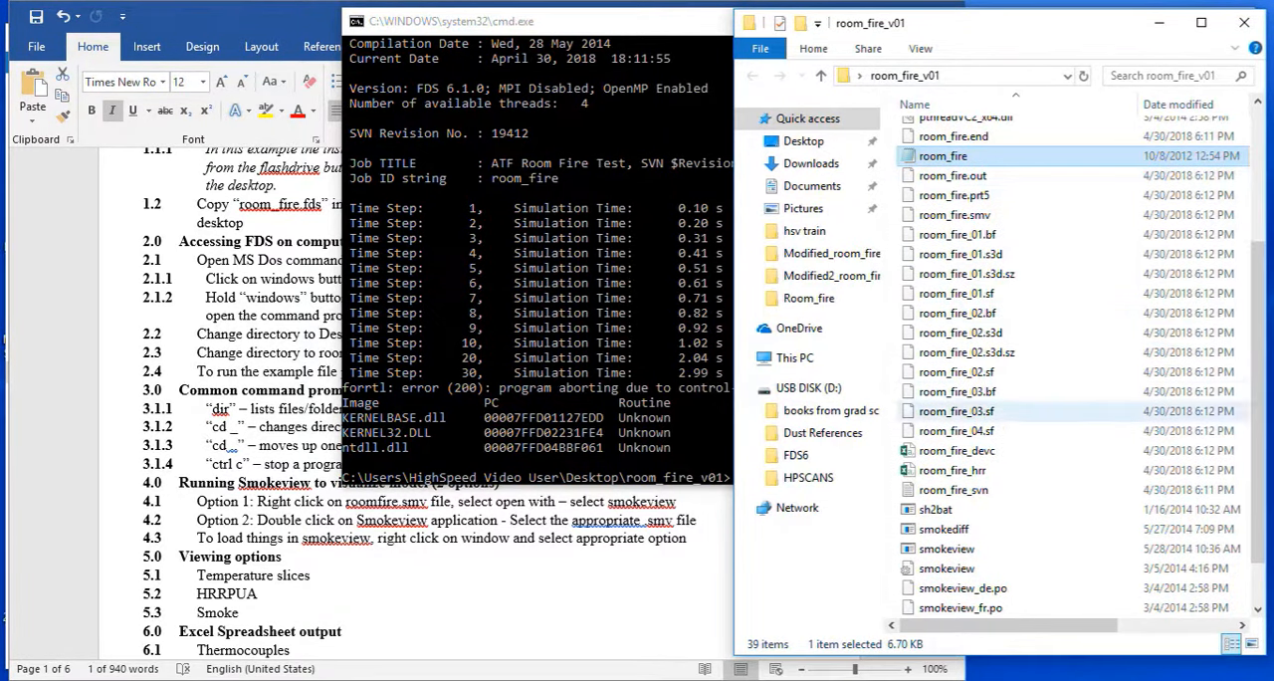
scroll(995, 487, "down", 1)
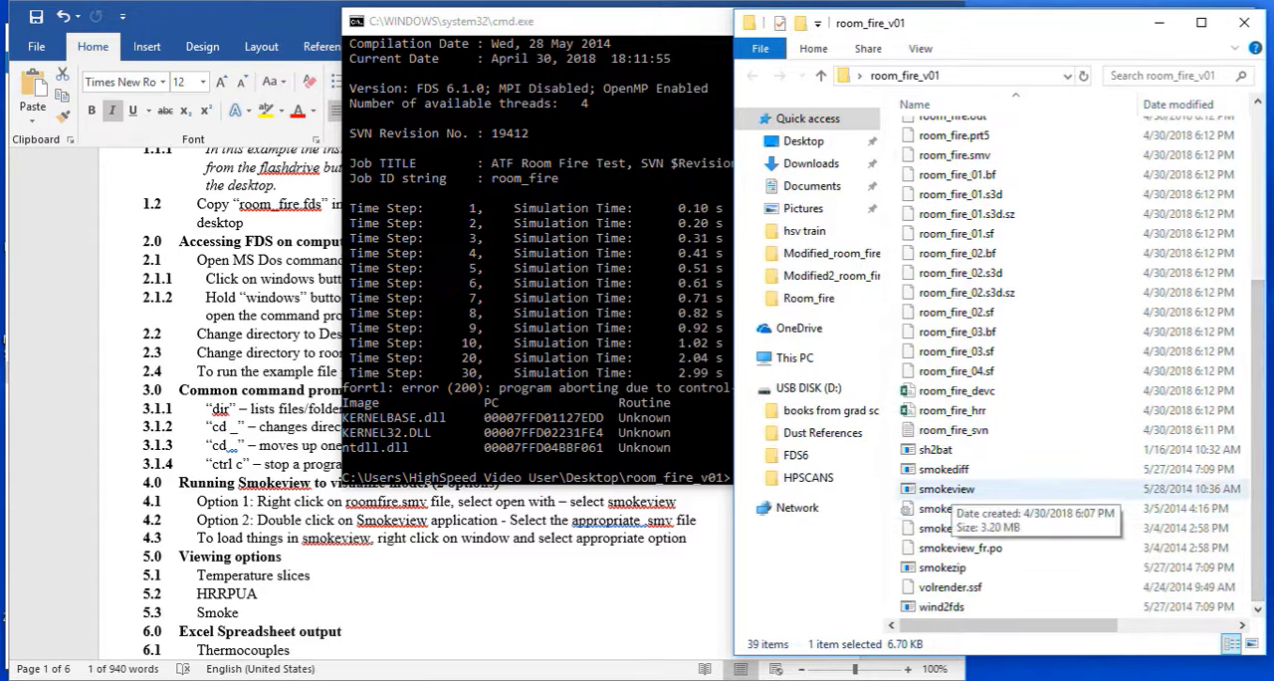
left_click(947, 489)
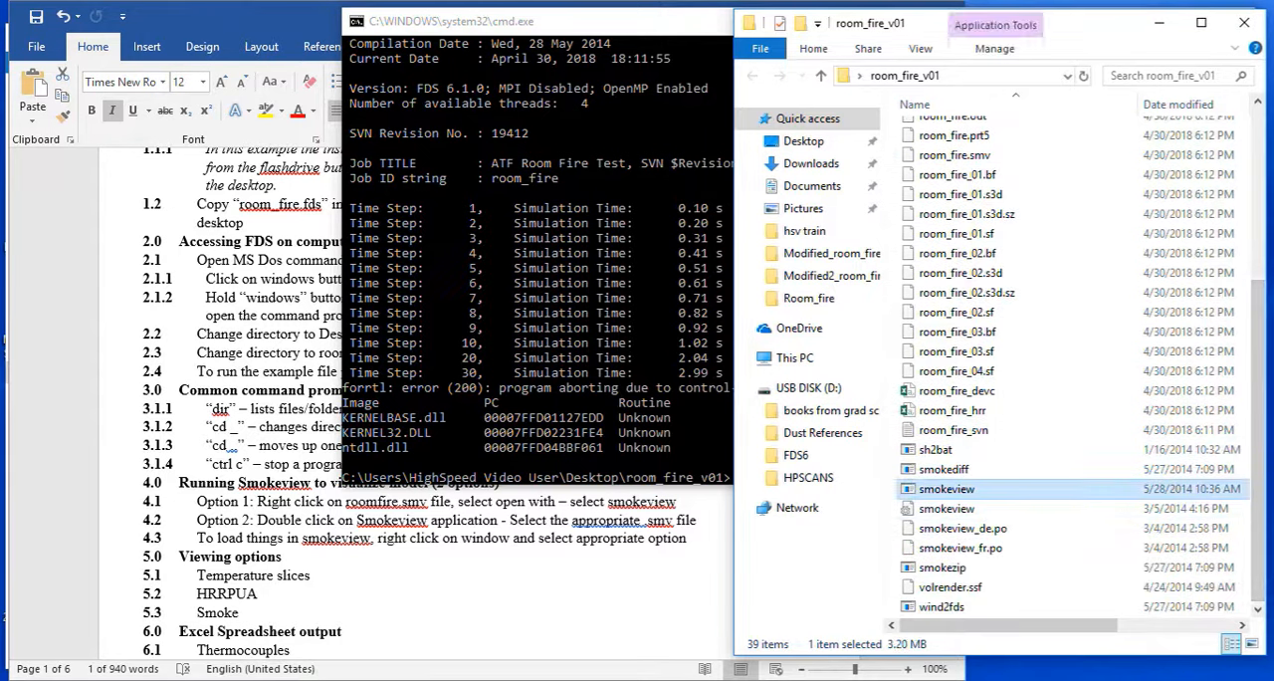
double_click(947, 489)
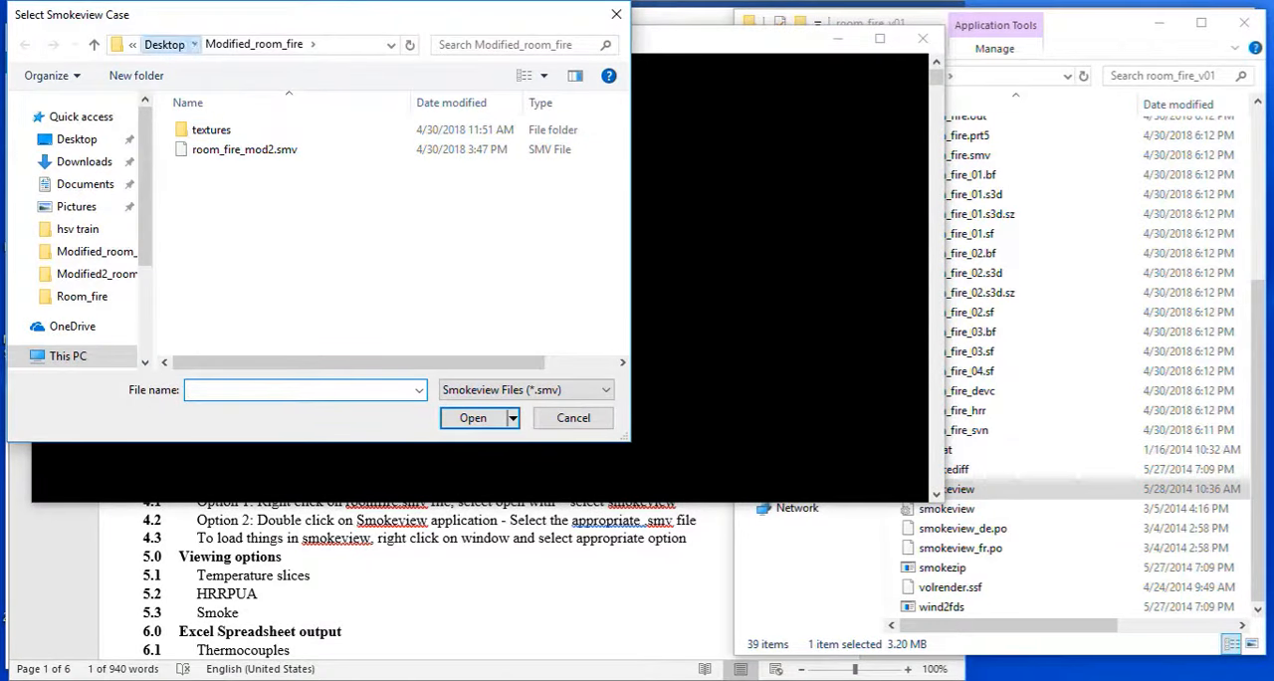
Open the room_fire.smv case from the room_fire_v01 folder on the Desktop.
left_click(163, 44)
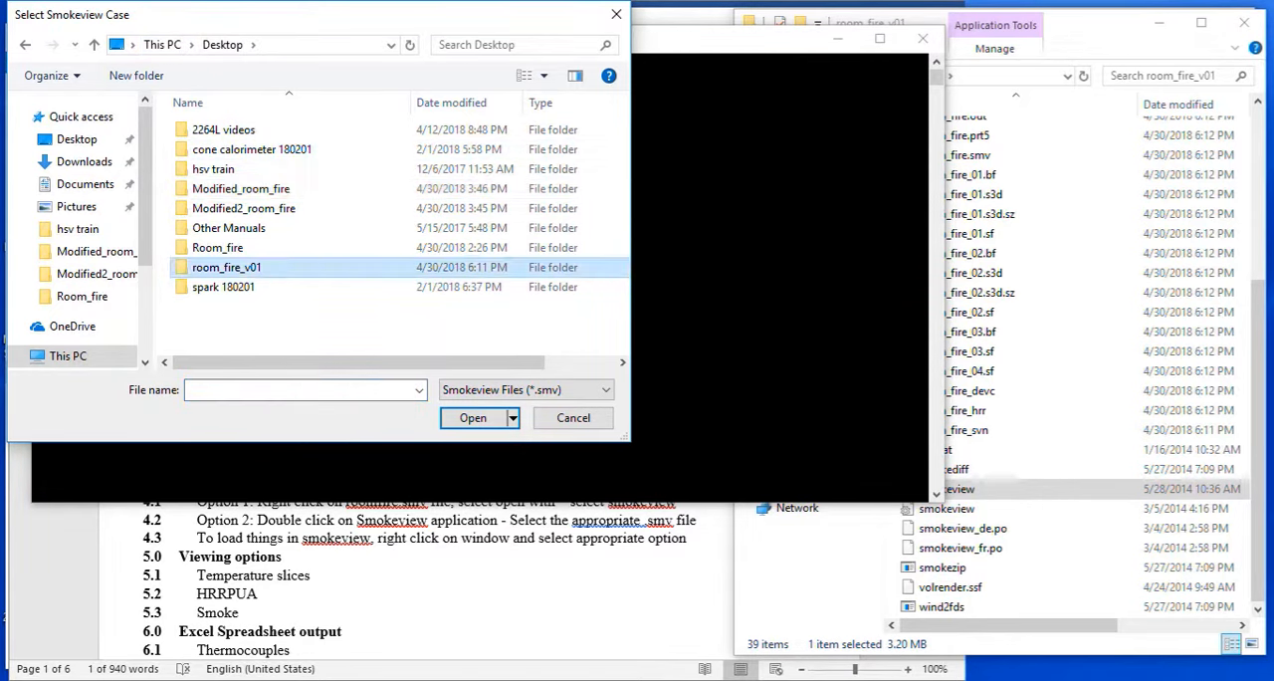
double_click(229, 266)
left_click(228, 150)
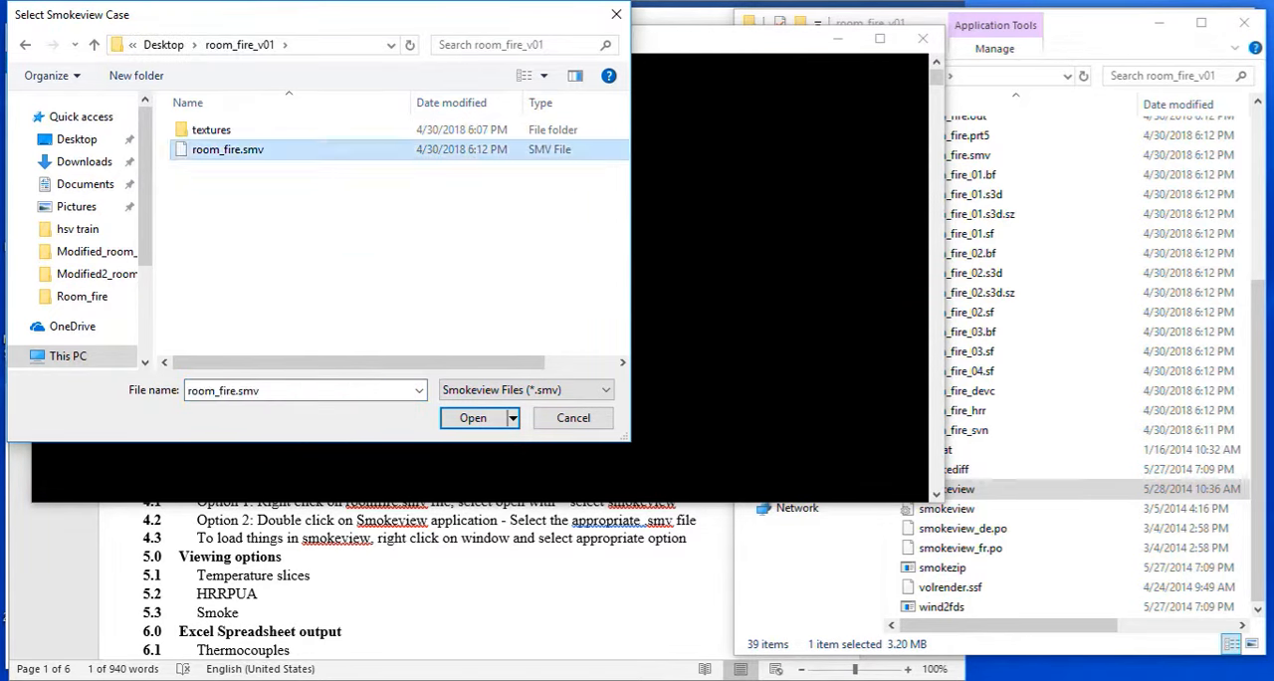
left_click(473, 417)
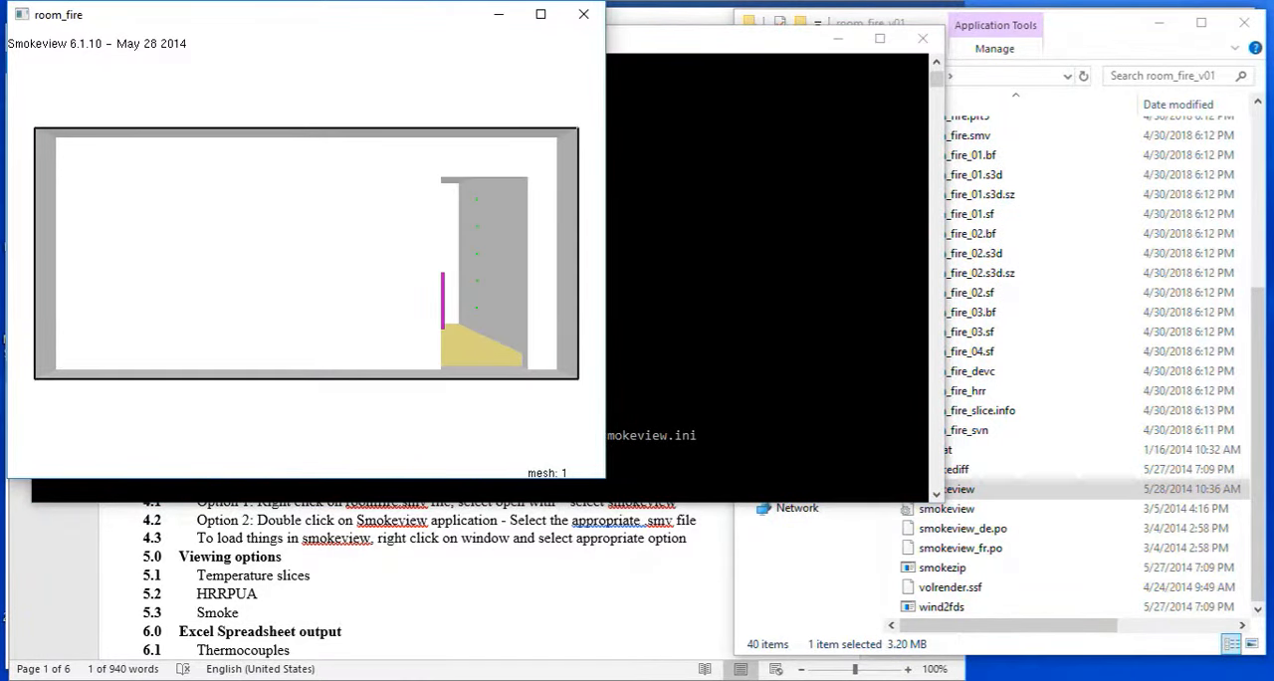
Inspect the furnished room from several angles with a time-based result loaded, close Smokeview, and return to the Word instructions.
mouse_move(298, 249)
left_mouse_down()
mouse_move(359, 265)
mouse_move(302, 269)
mouse_move(331, 296)
mouse_move(296, 261)
left_mouse_up()
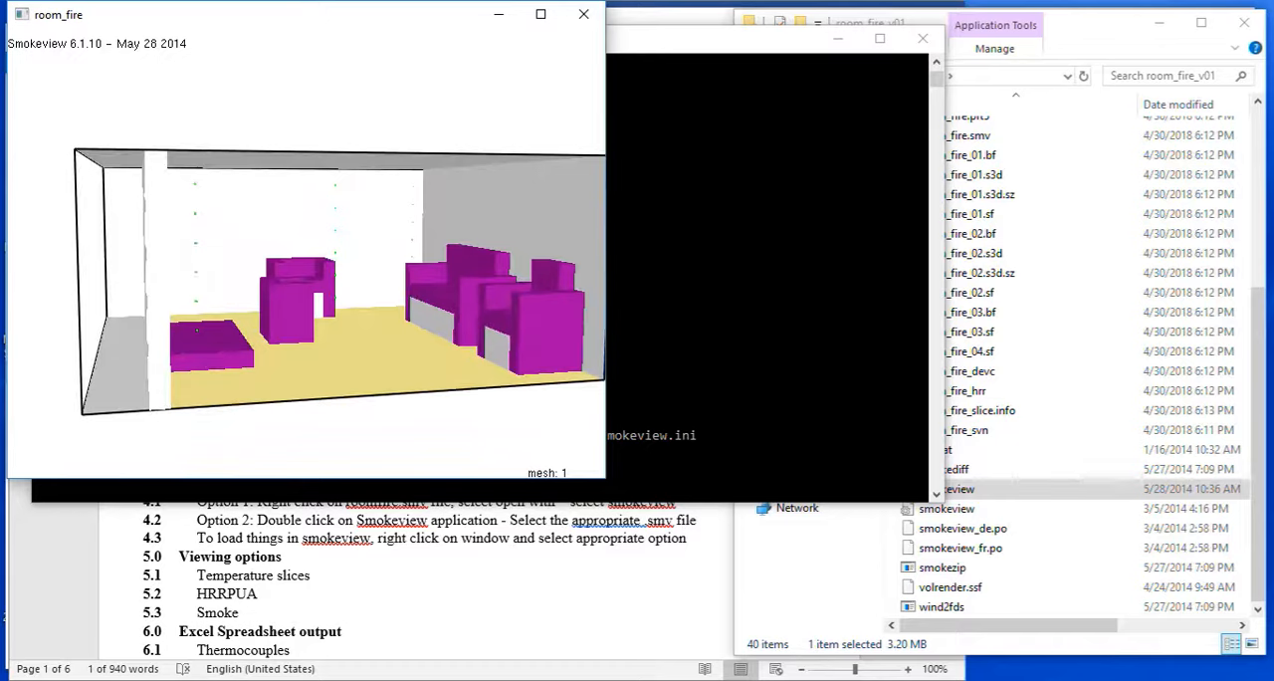
left_click_drag(296, 261, 327, 257)
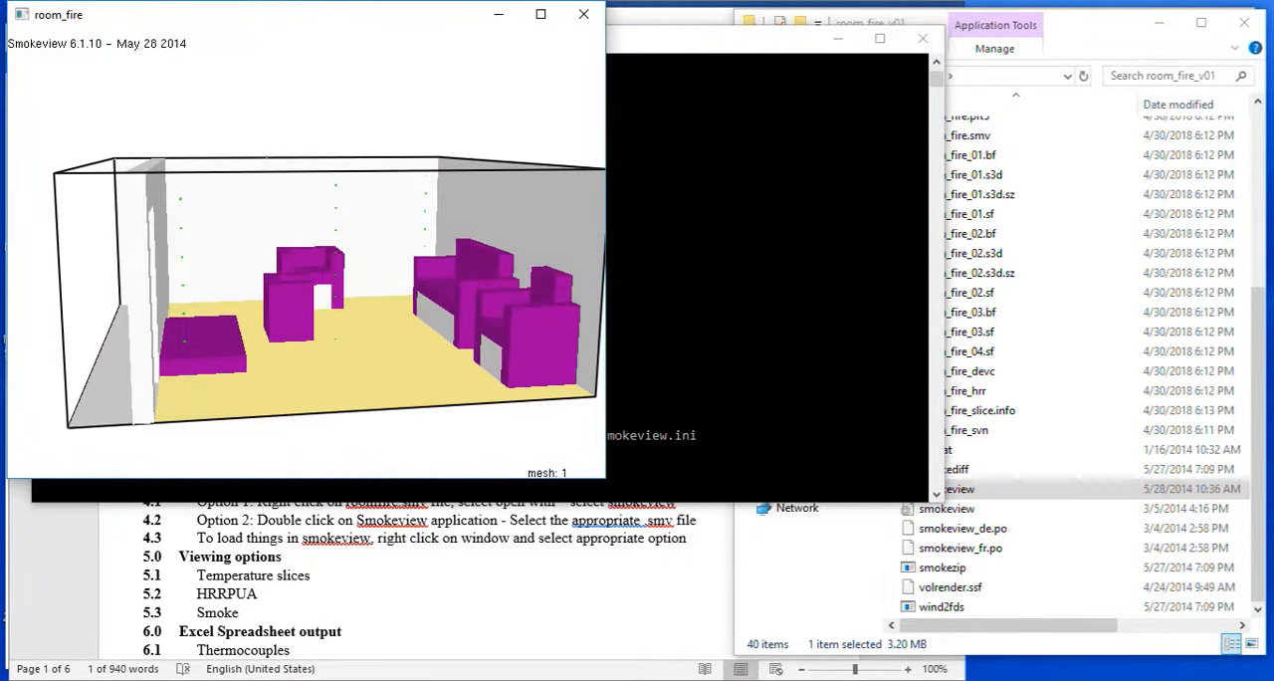
right_click(327, 257)
mouse_move(393, 269)
mouse_move(538, 269)
left_click(830, 269)
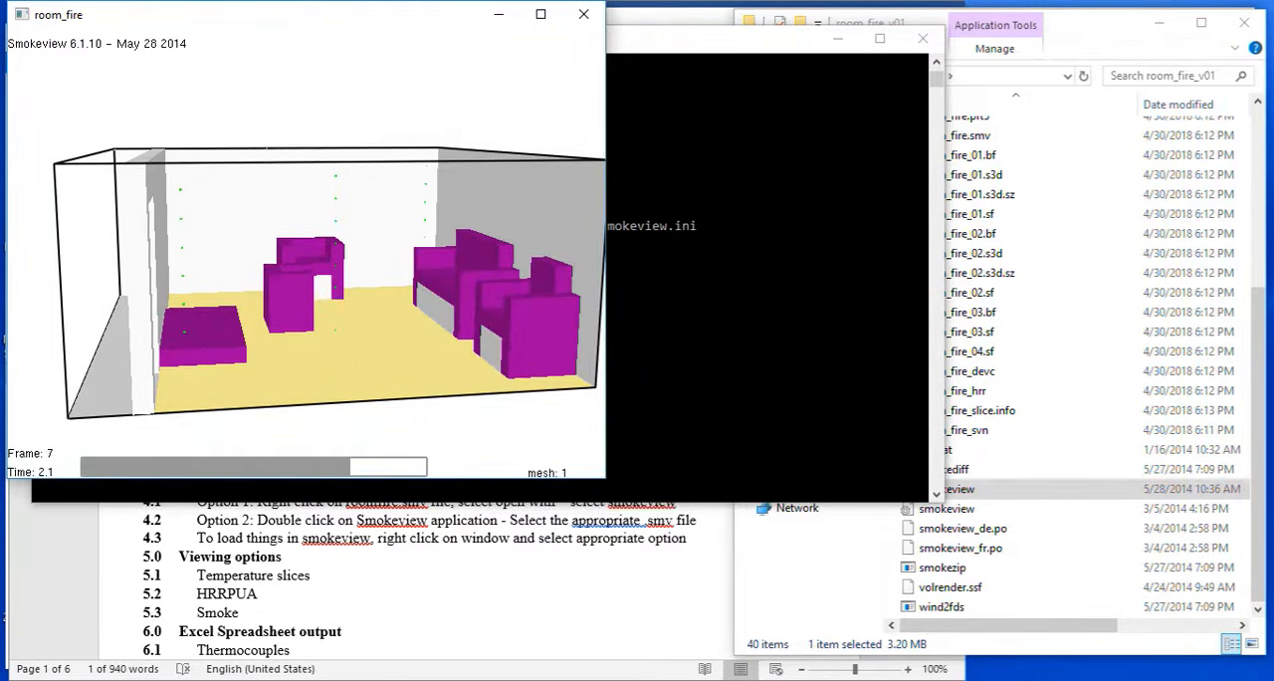
left_click_drag(298, 289, 336, 287)
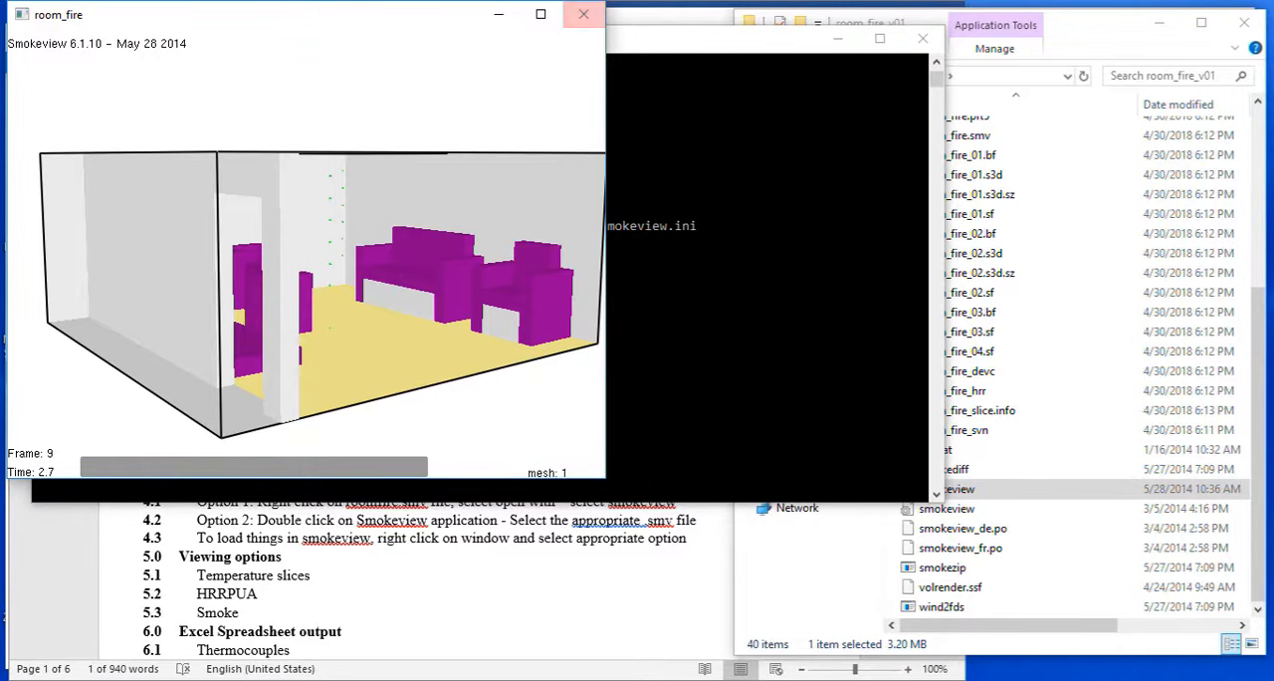
left_click(584, 14)
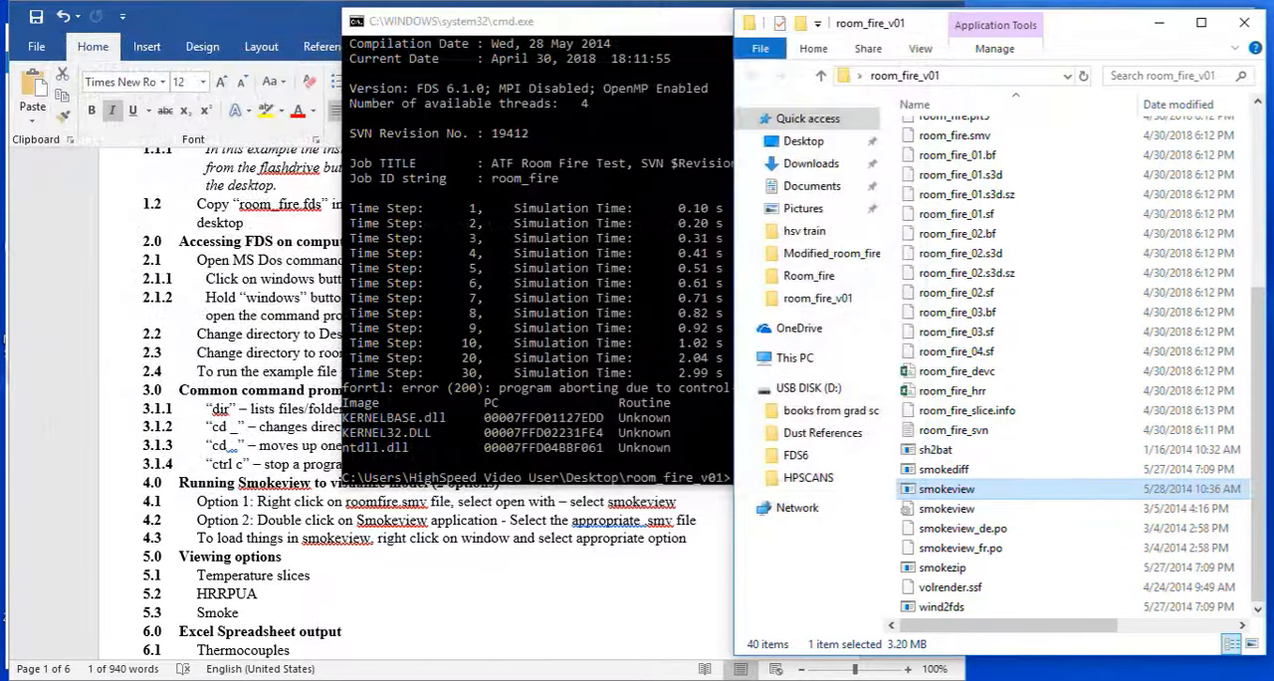
key("alt+Tab")
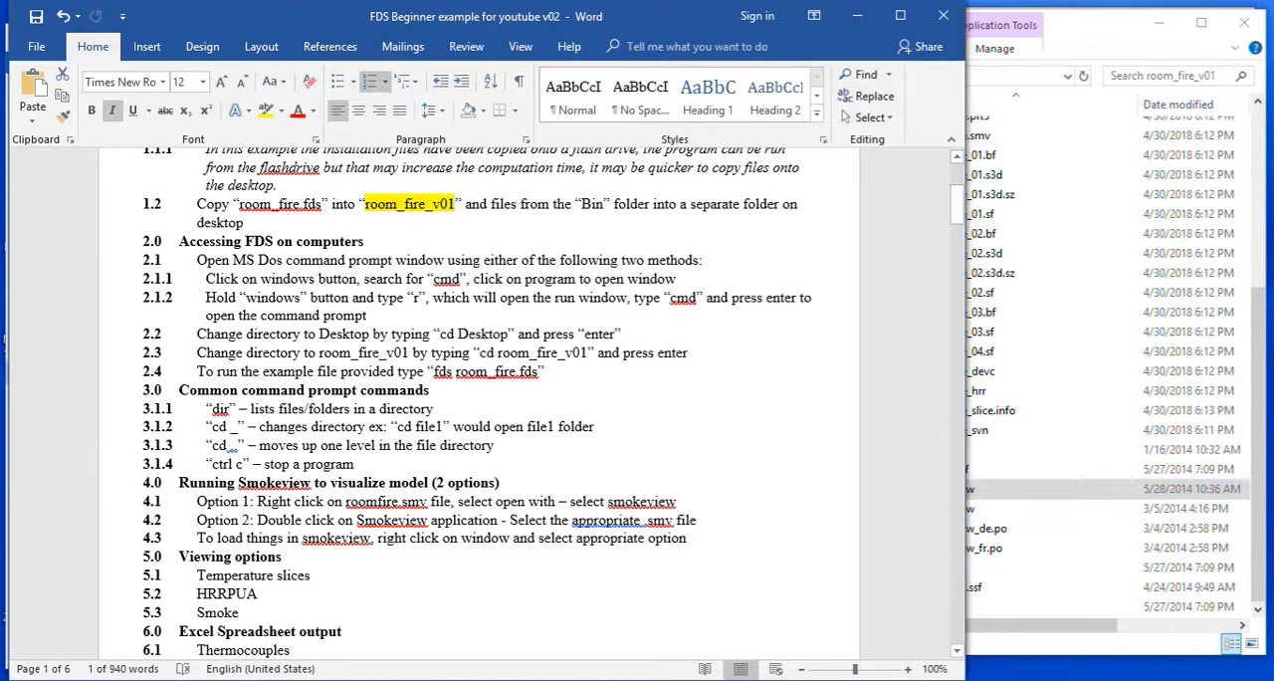
Switch to the completed Room_fire folder, look through its output files, and launch the smokeview application from there.
left_click(984, 392)
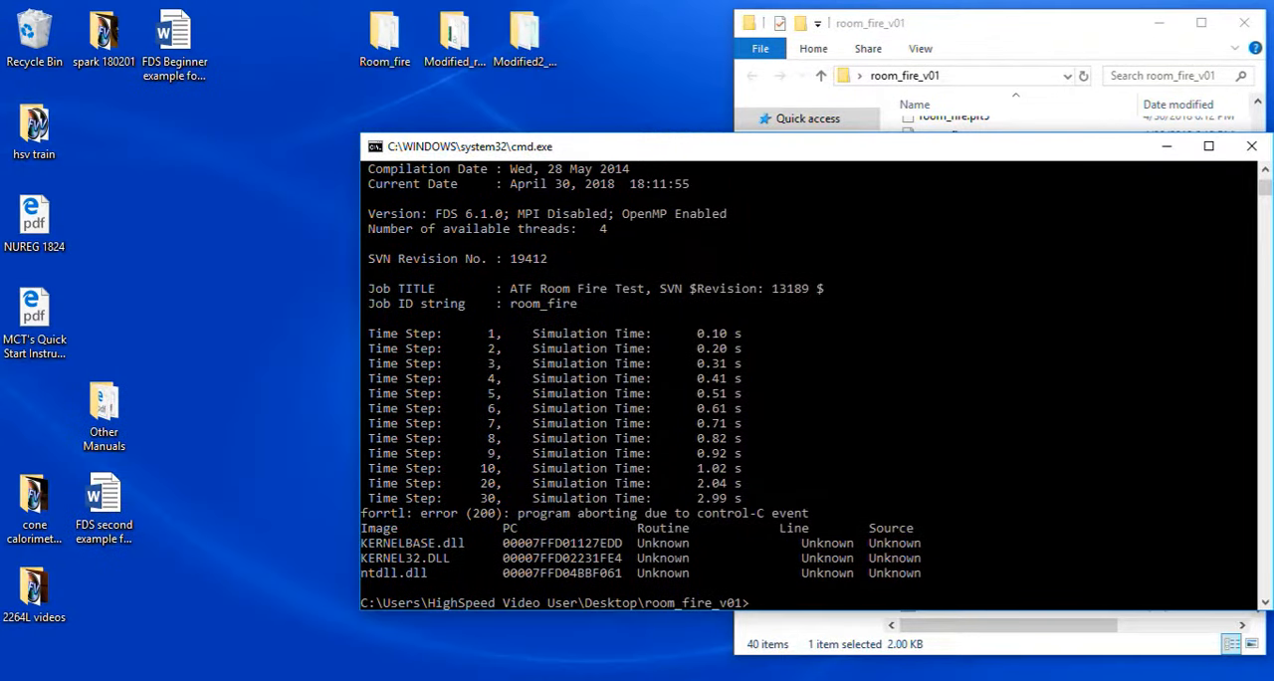
double_click(385, 38)
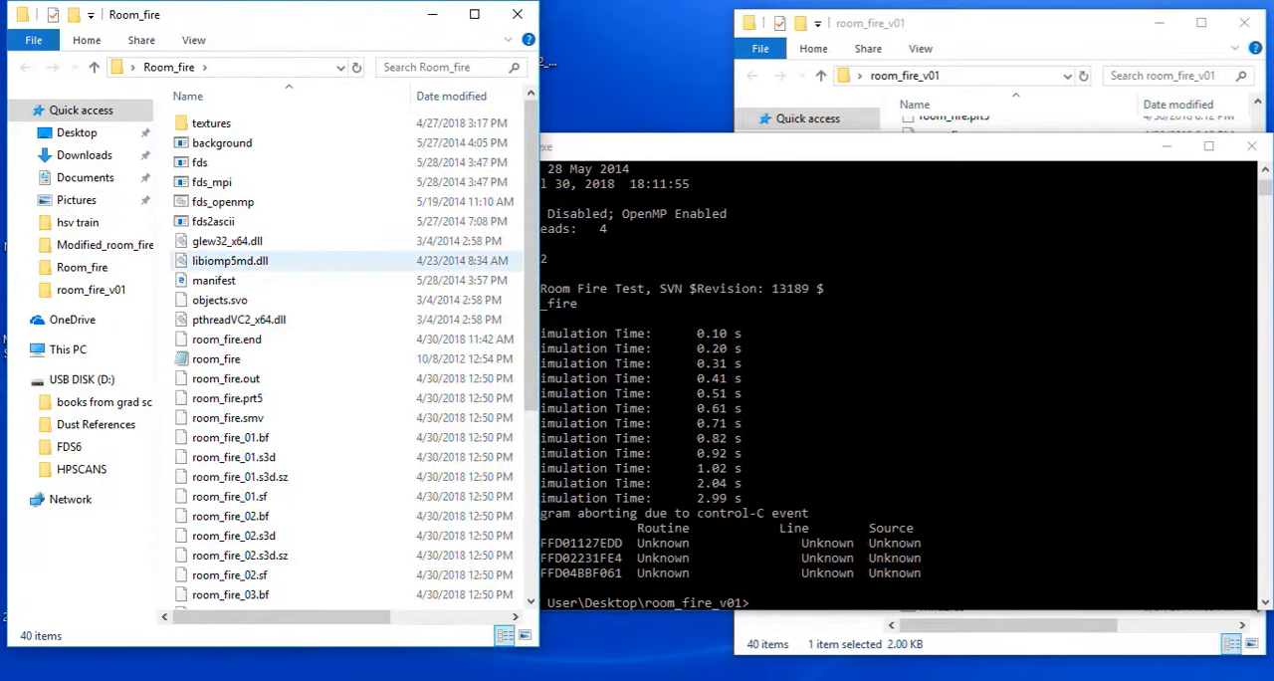
scroll(318, 463, "down", 5)
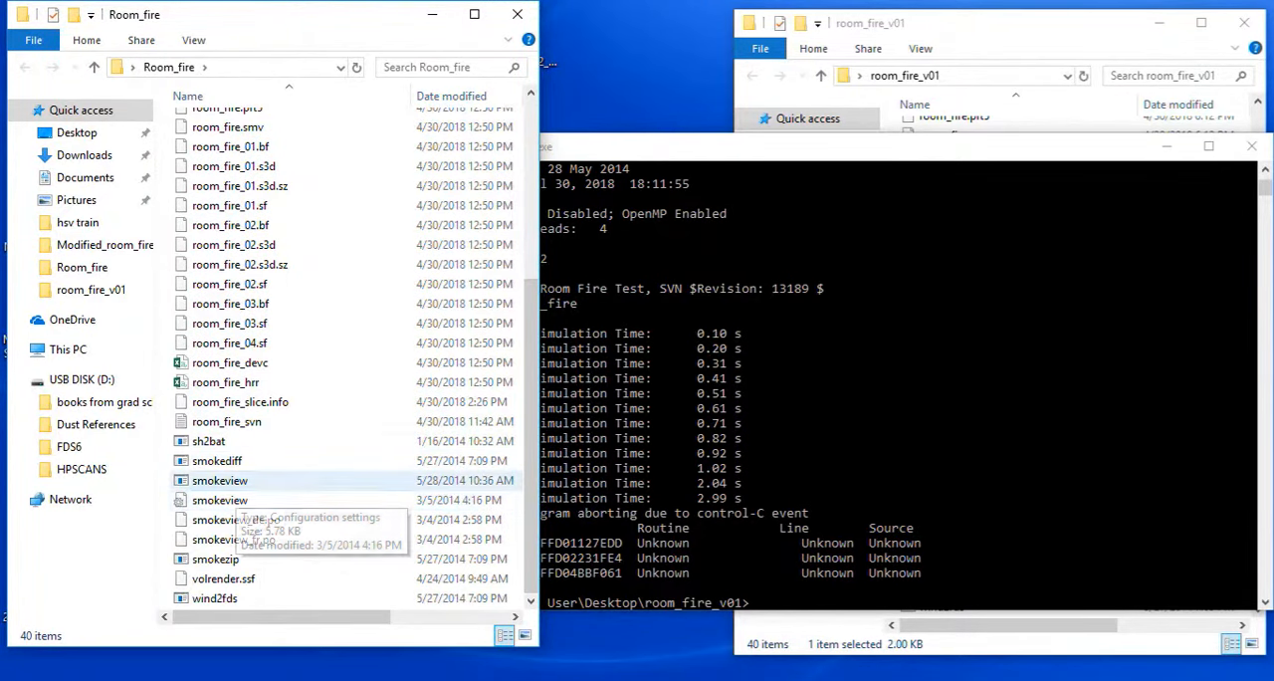
double_click(299, 481)
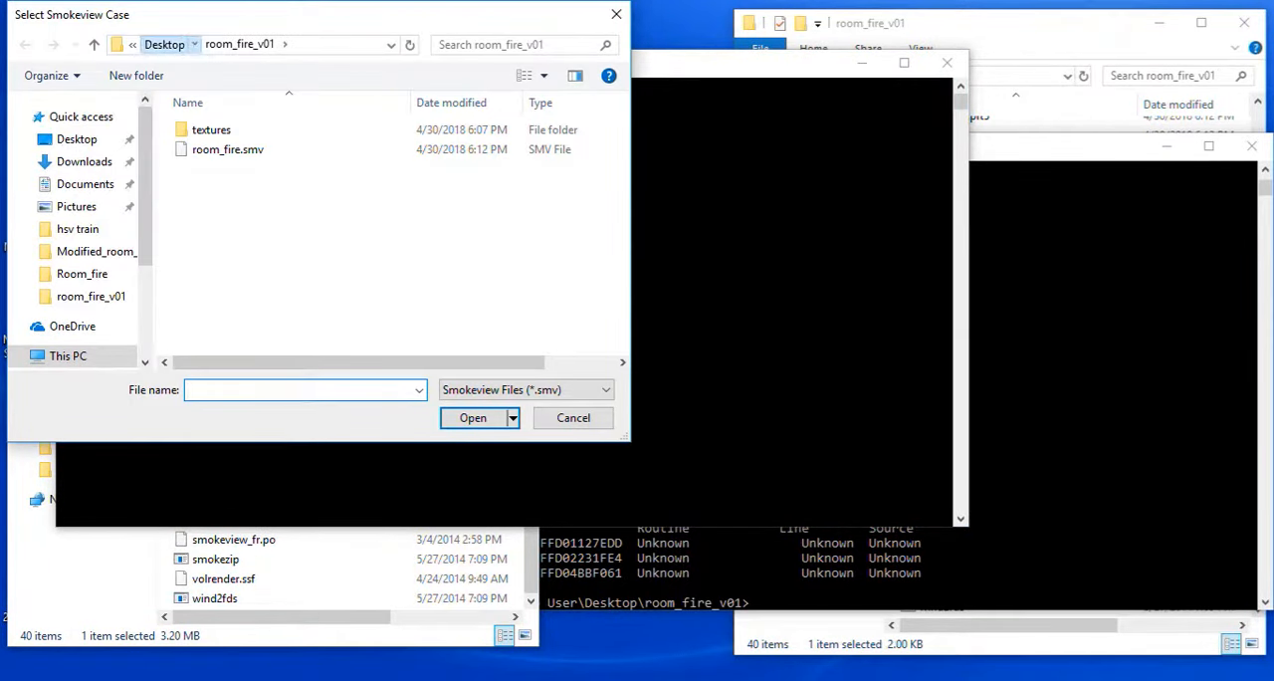
Open the room_fire.smv case from the Room_fire folder on the Desktop.
left_click(163, 44)
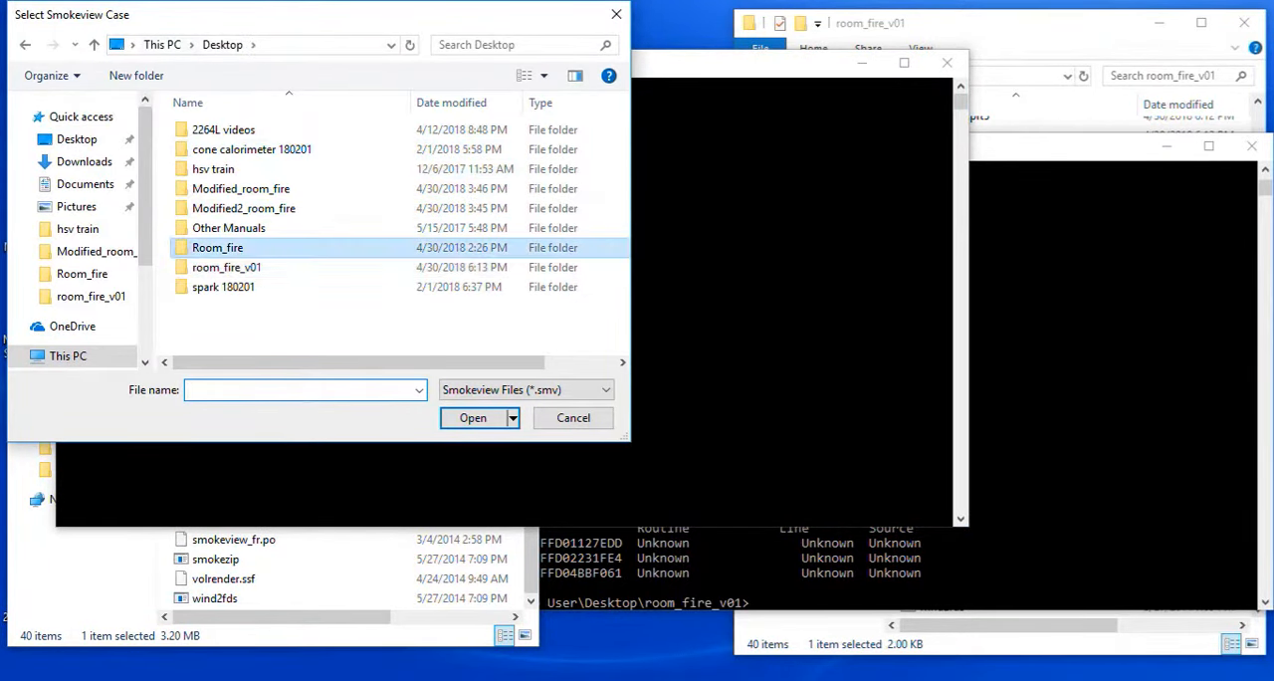
double_click(217, 247)
left_click(227, 149)
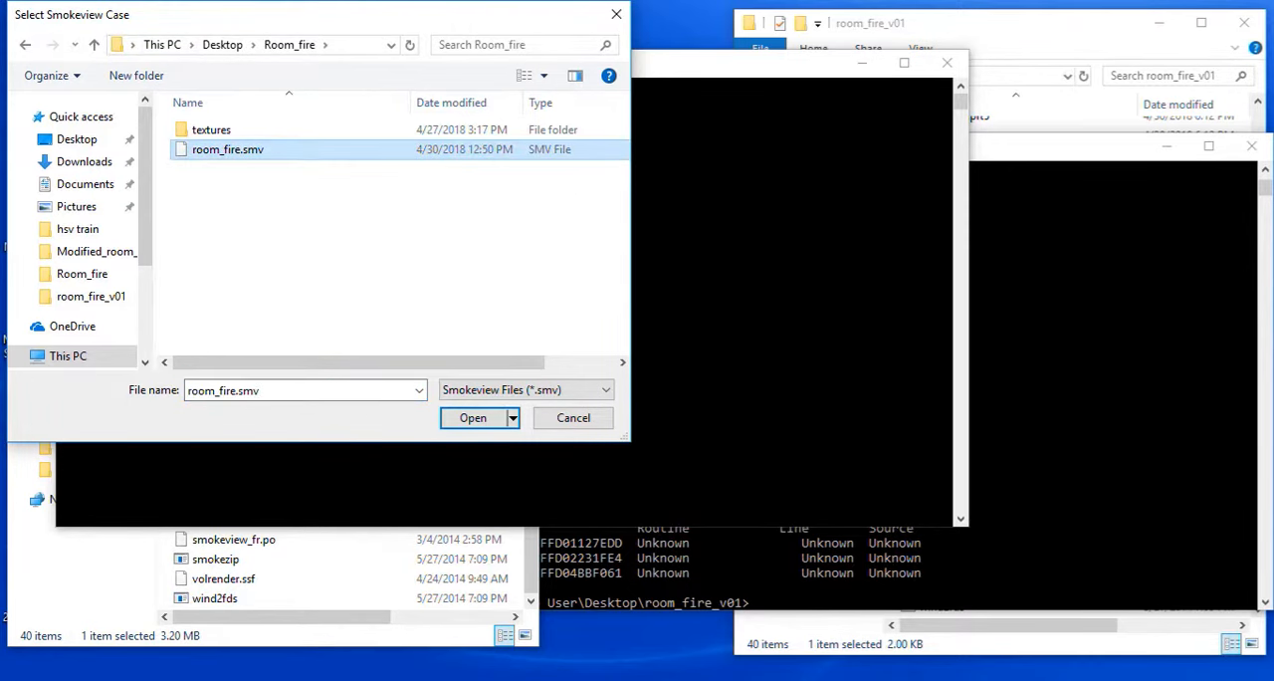
key("Return")
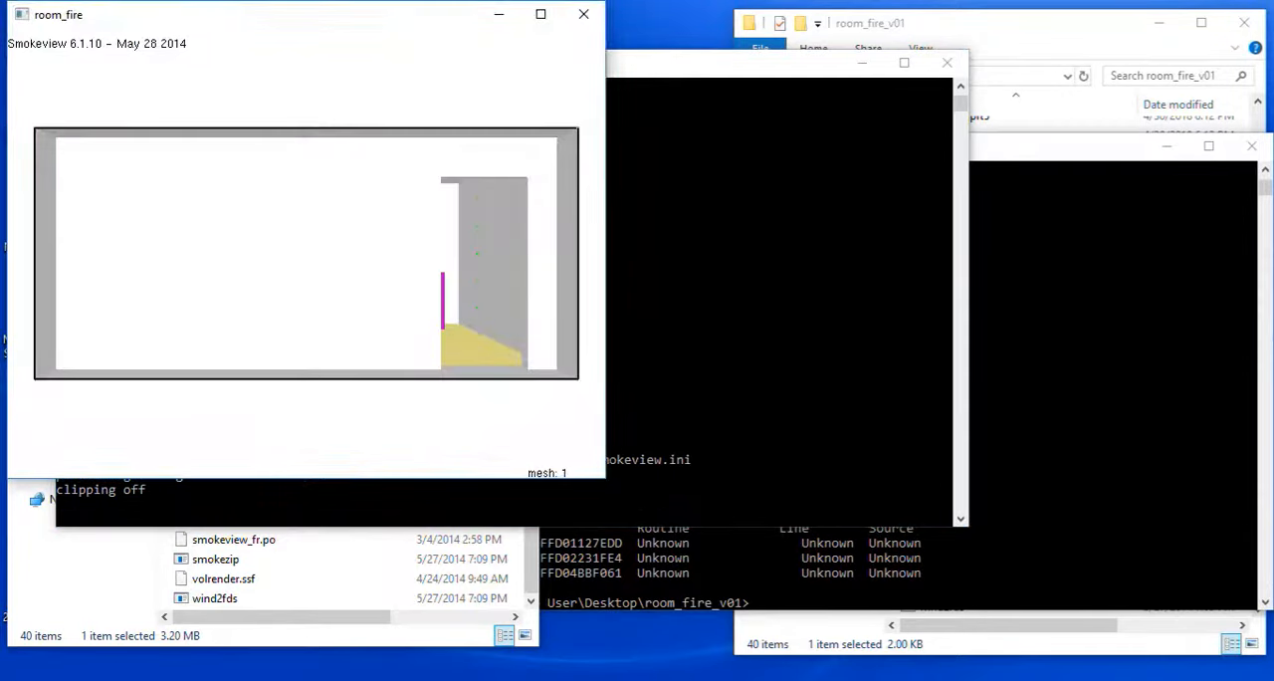
Rotate the model to show the furnished interior and load the SOOT MASS FRACTION 3D smoke.
left_click_drag(348, 244, 239, 244)
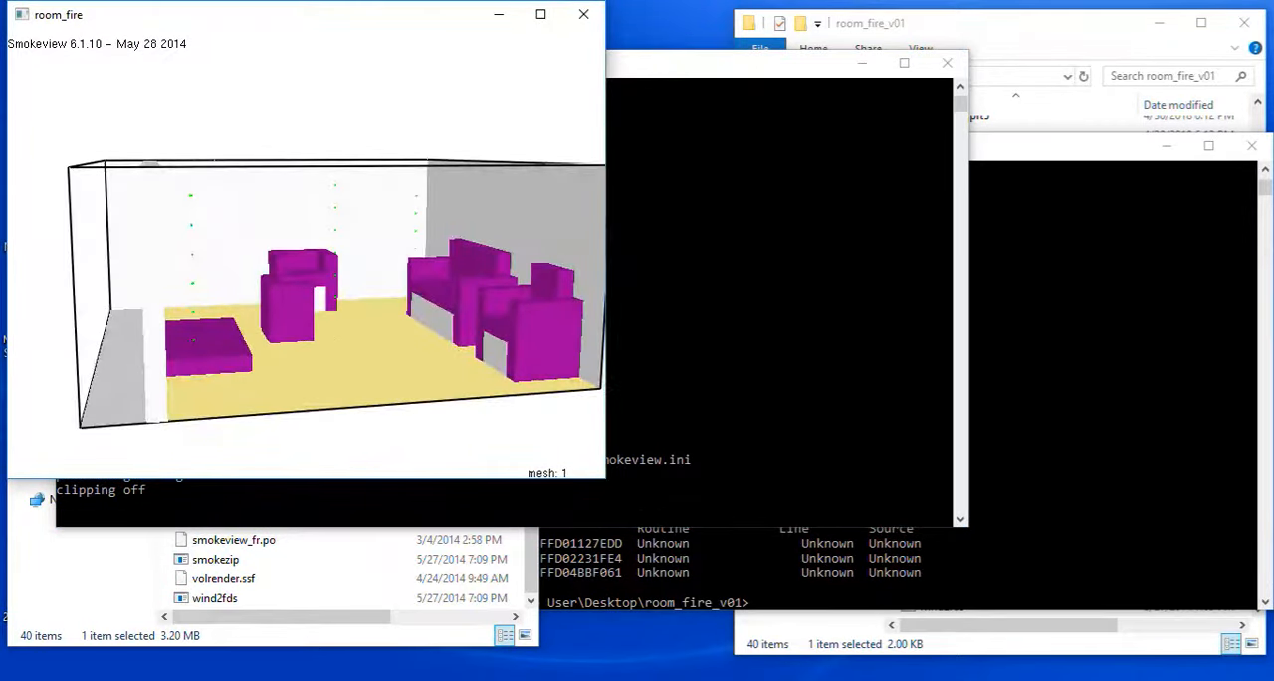
right_click(321, 238)
mouse_move(385, 247)
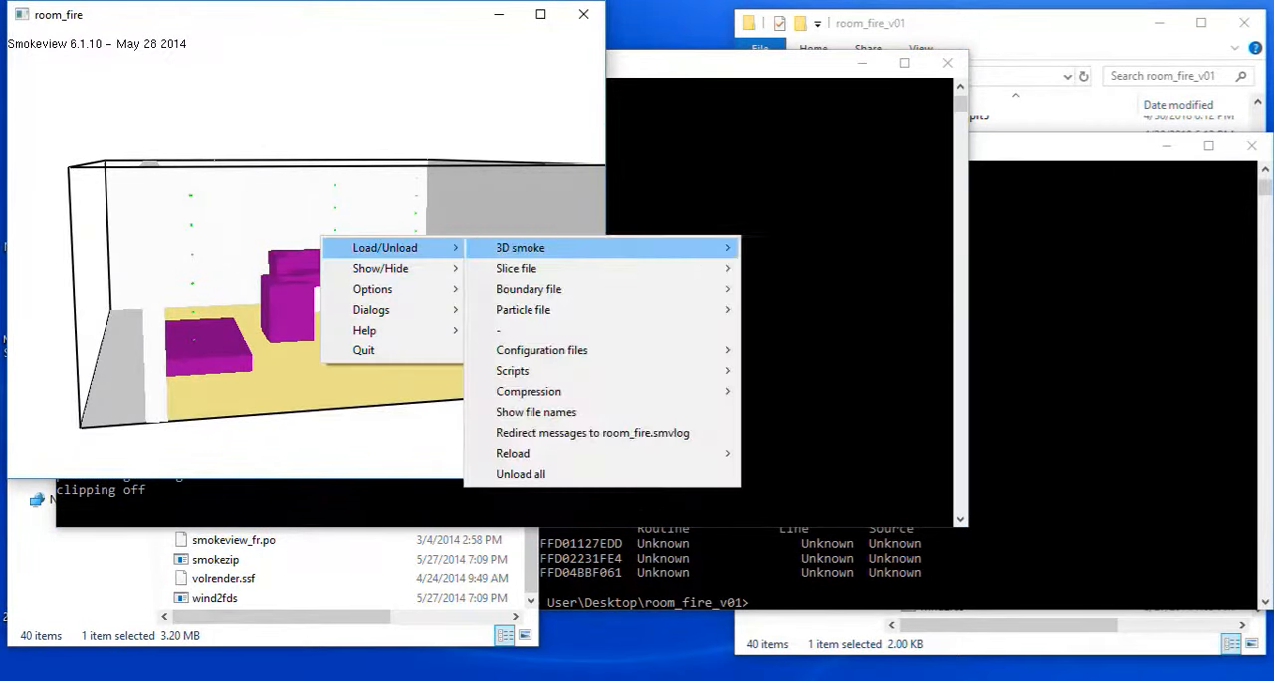
mouse_move(521, 247)
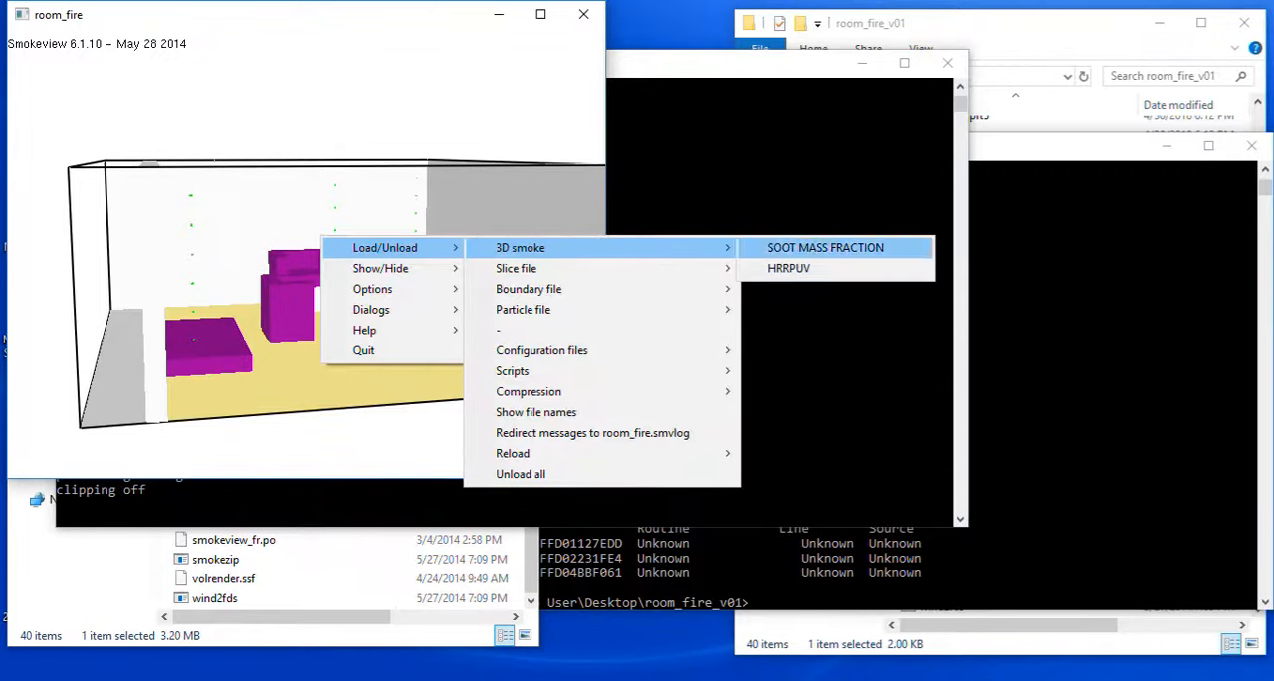
left_click(825, 247)
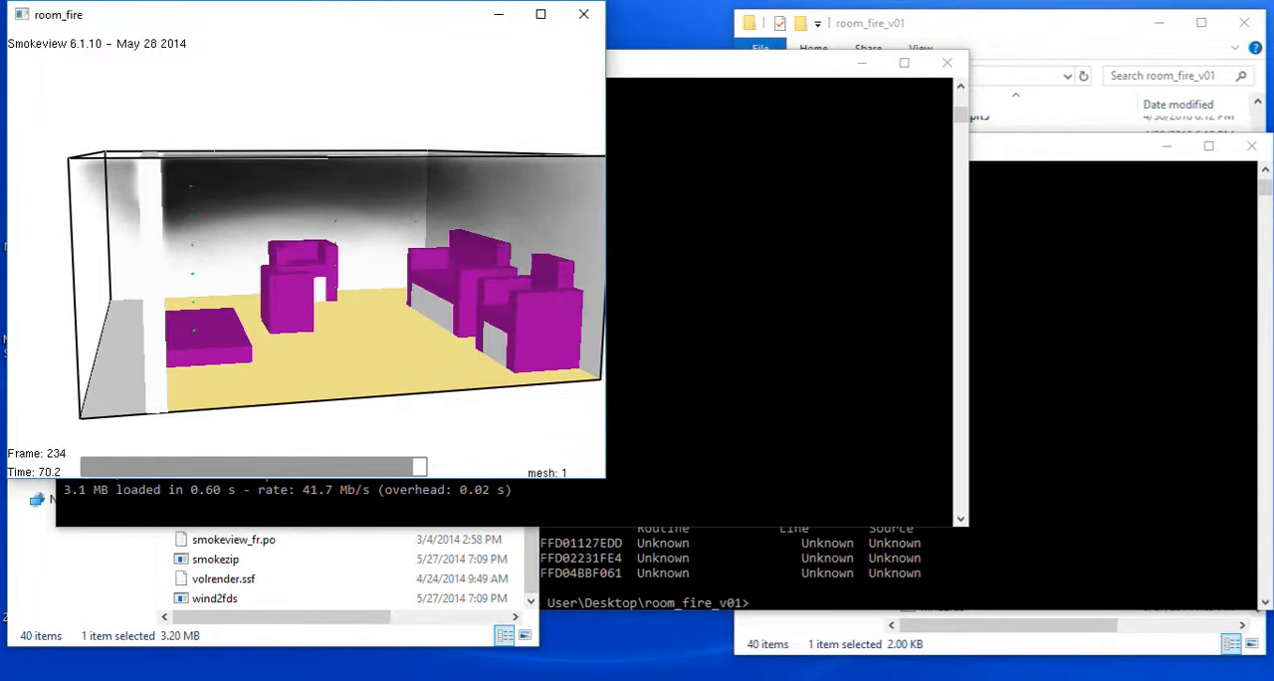
Open the room_fire input file from the room_fire_v01 folder in Notepad and compare it with the Smokeview model.
left_click(996, 22)
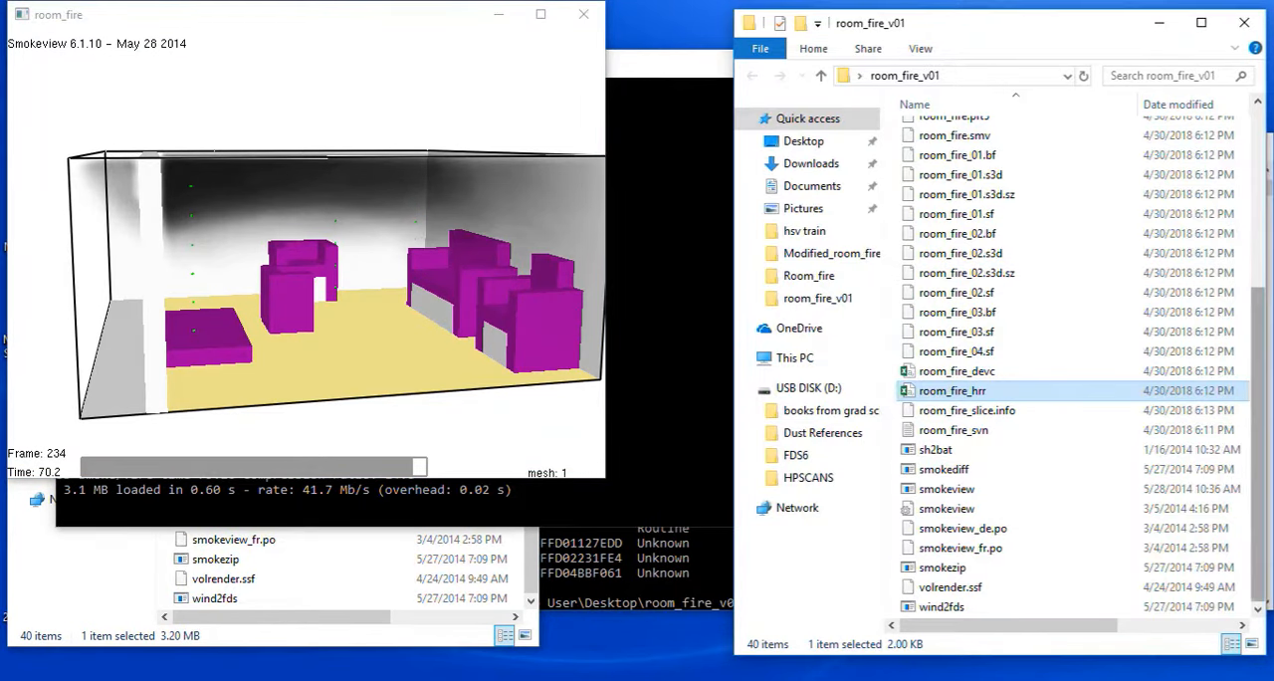
scroll(1259, 398, "up", 5)
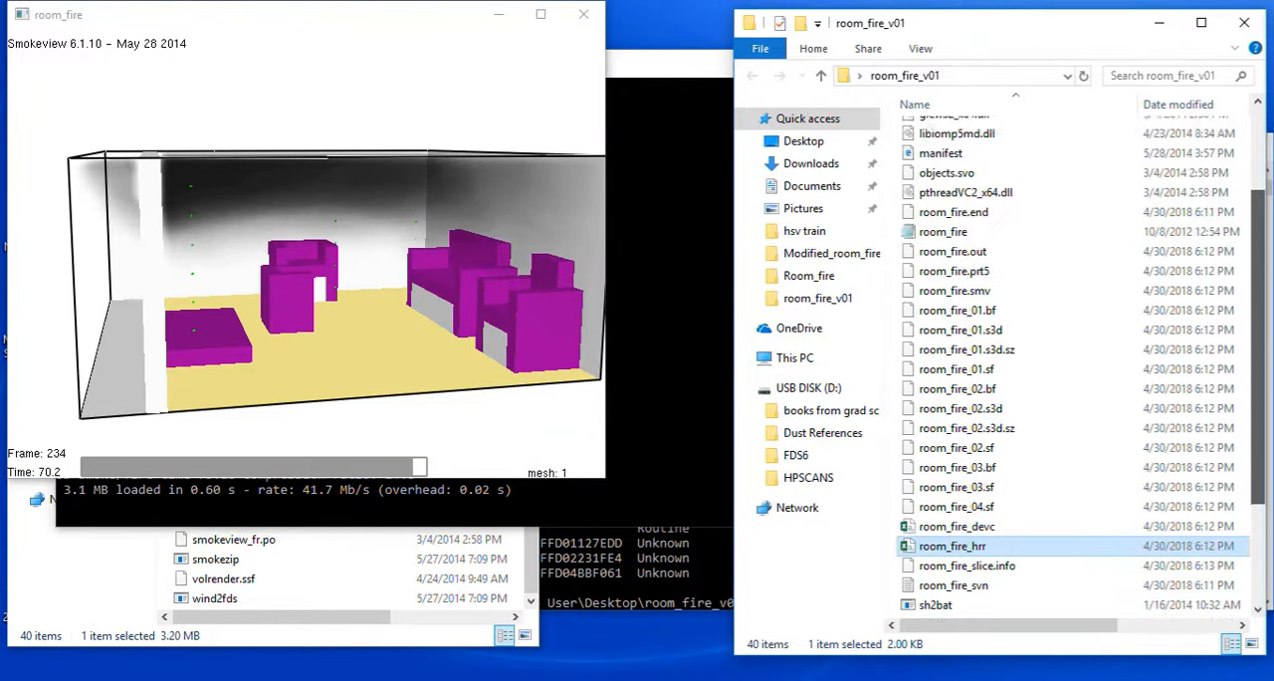
double_click(943, 355)
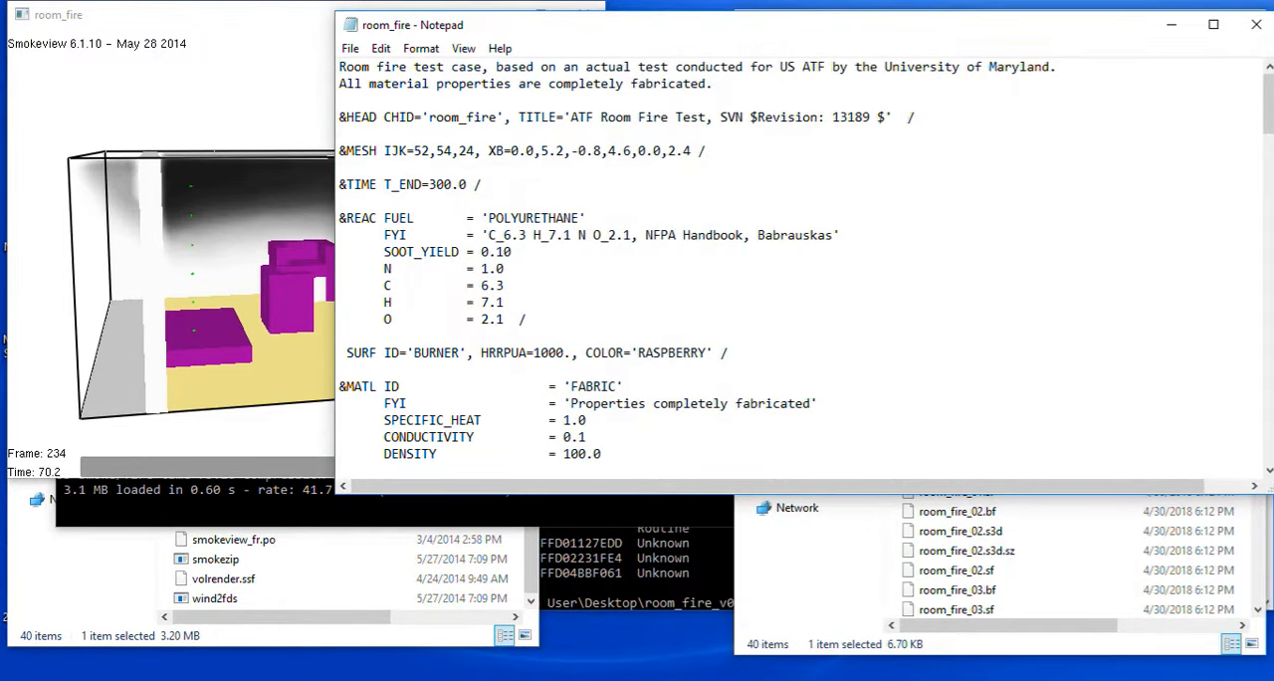
left_click_drag(484, 186, 339, 187)
left_click(244, 108)
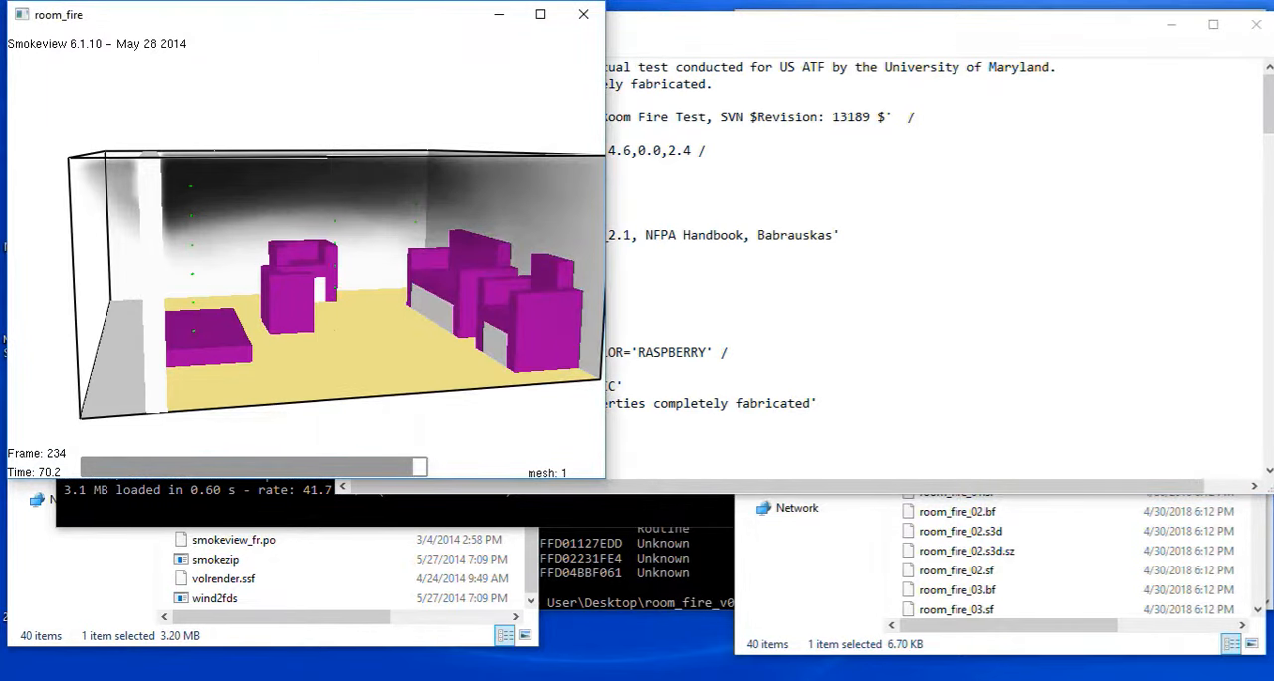
left_click(737, 303)
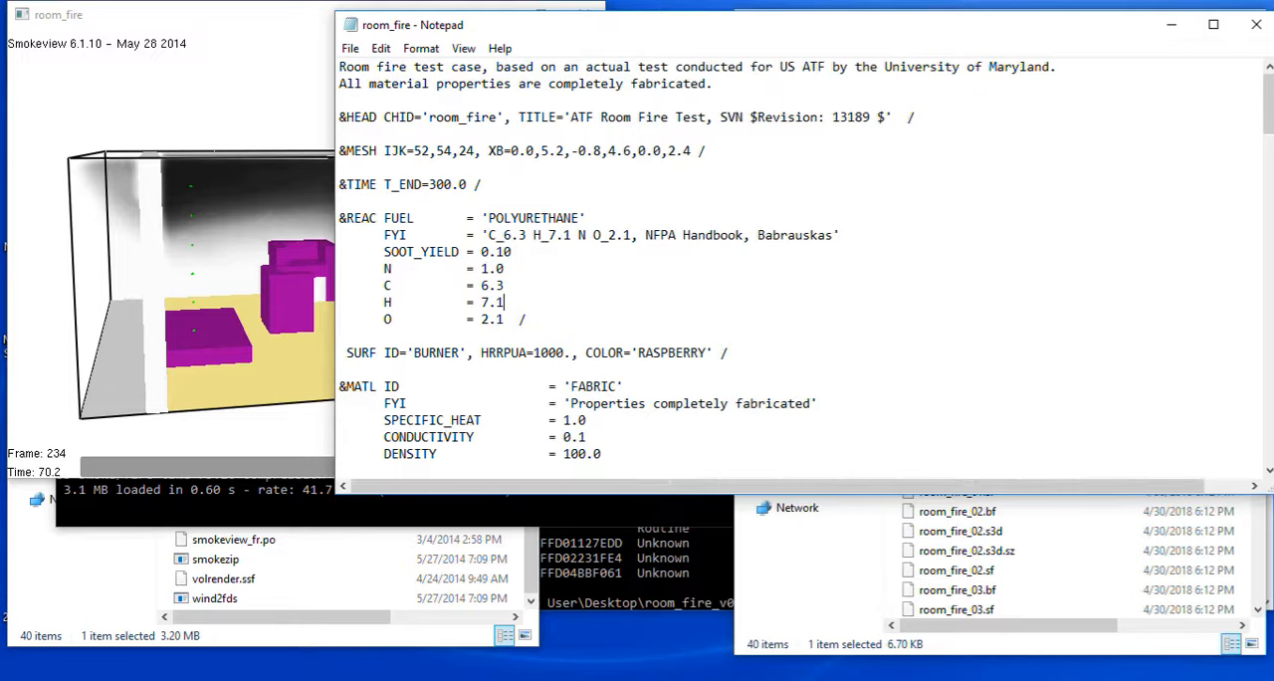
Examine the CHID job name and the TITLE text on the &HEAD line of the input file.
left_click_drag(429, 118, 496, 117)
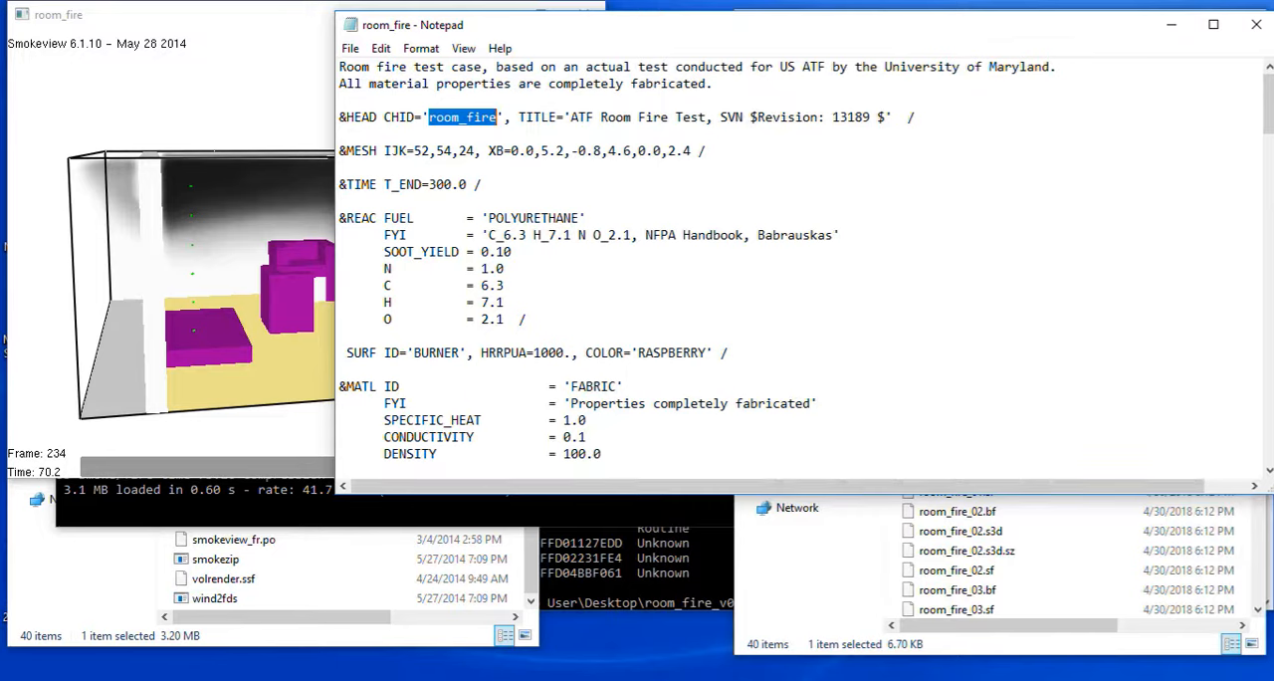
left_click(429, 118)
left_click_drag(570, 118, 832, 118)
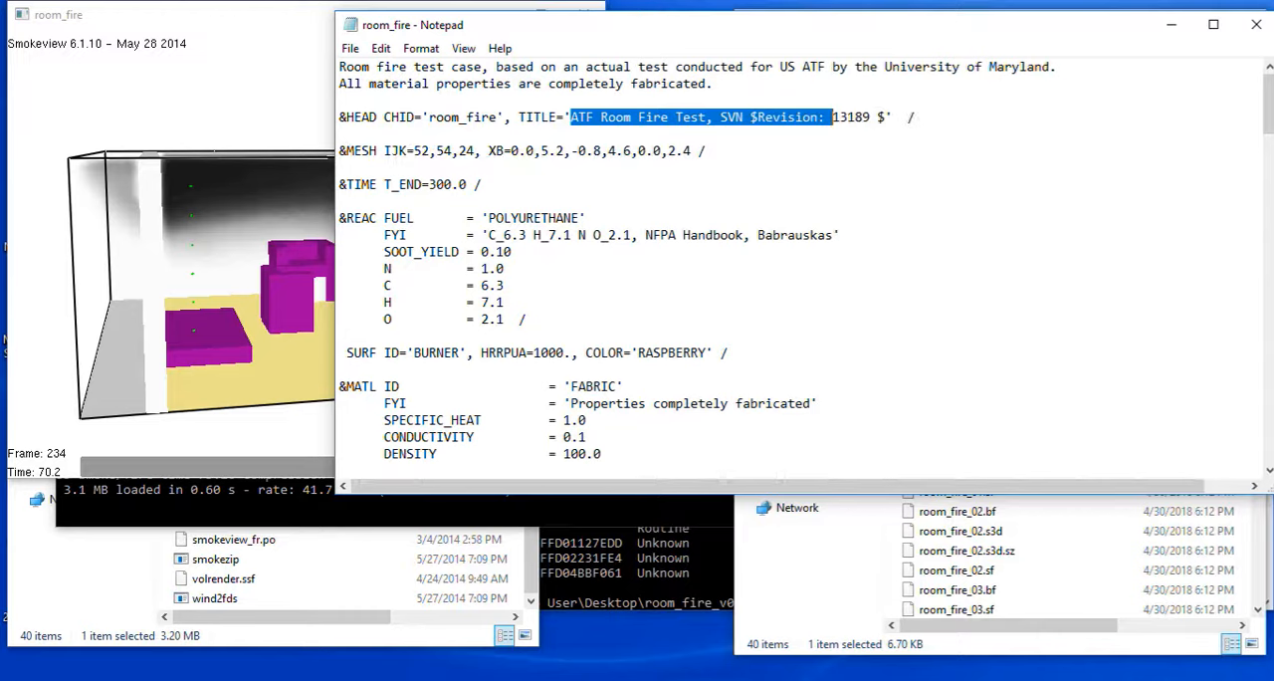
double_click(462, 118)
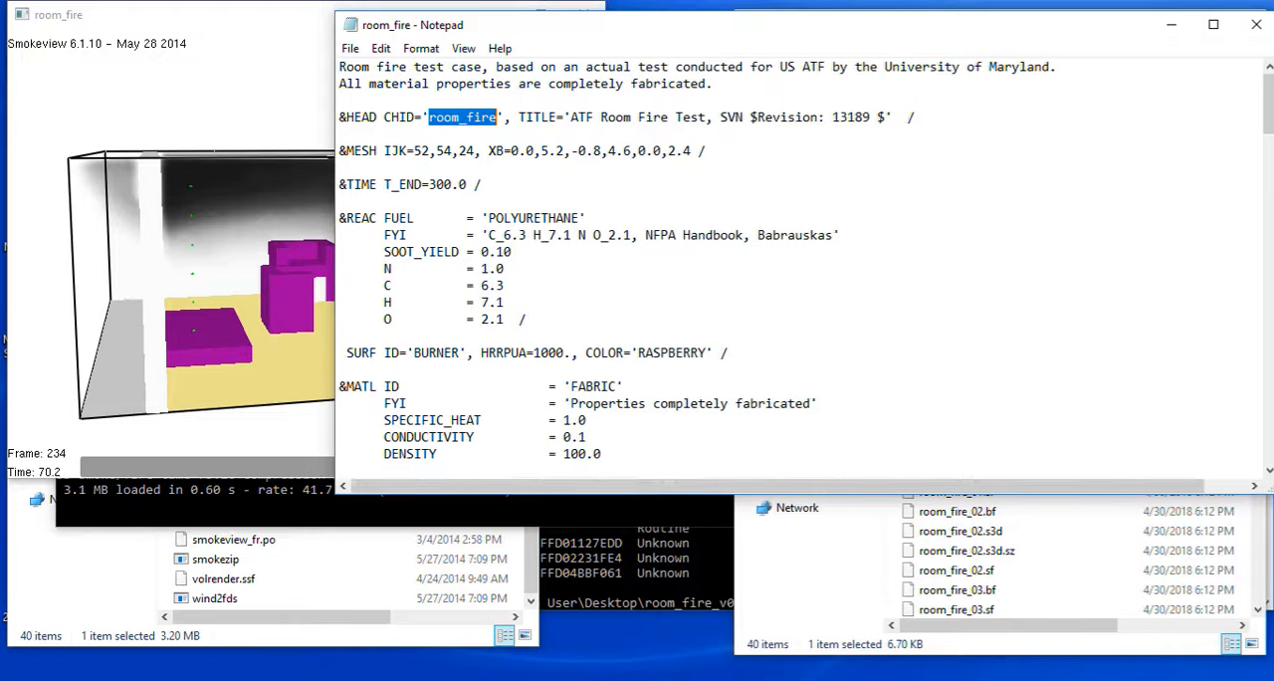
left_click(466, 116)
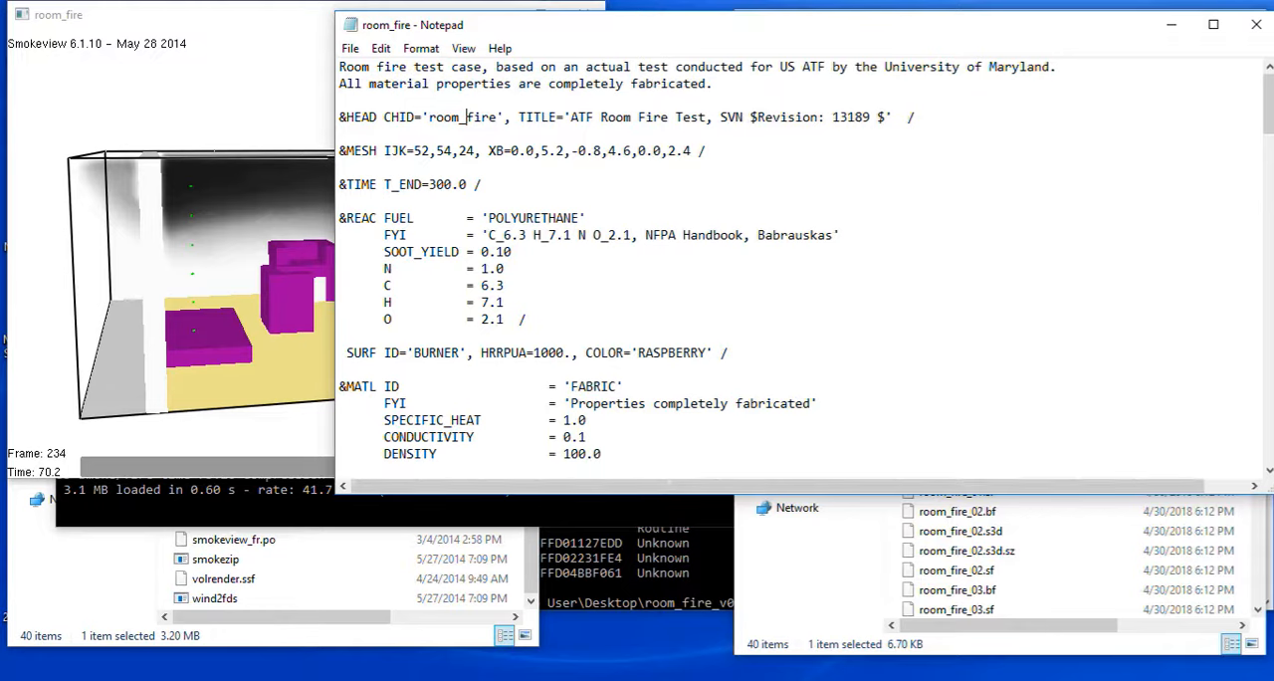
double_click(467, 117)
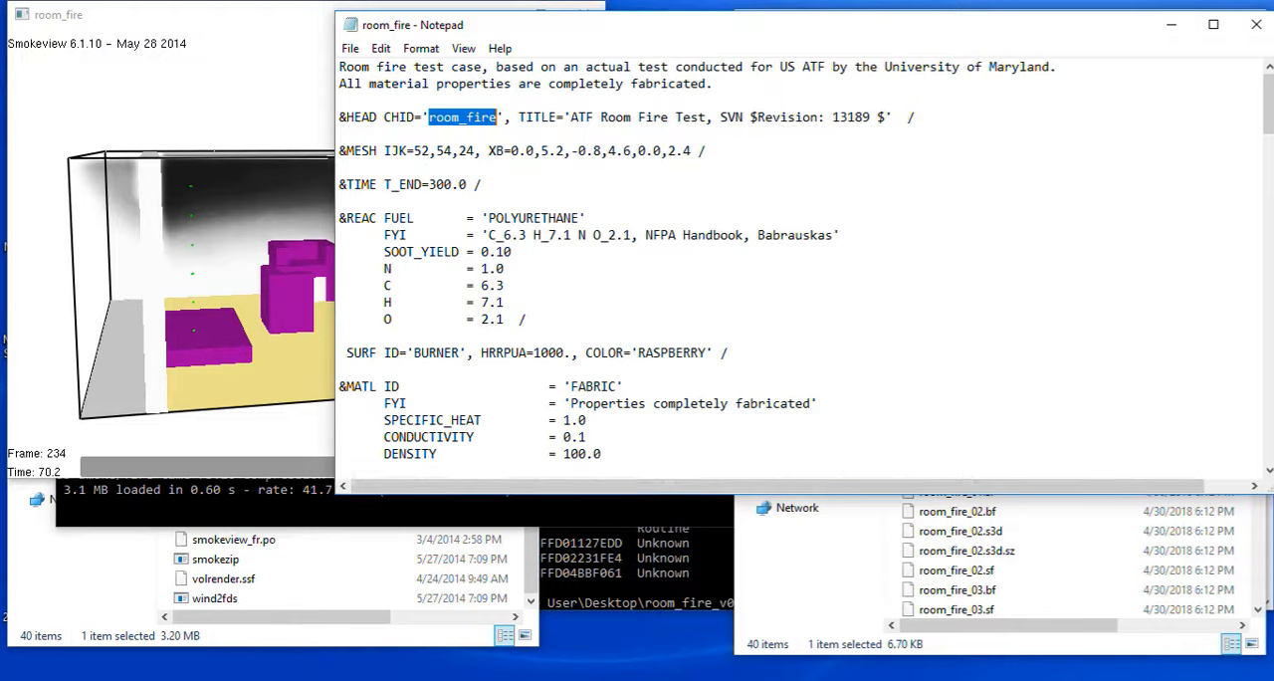
Examine how the IJK cell counts on the &MESH line relate to the XB coordinate ranges.
left_click_drag(400, 152, 475, 151)
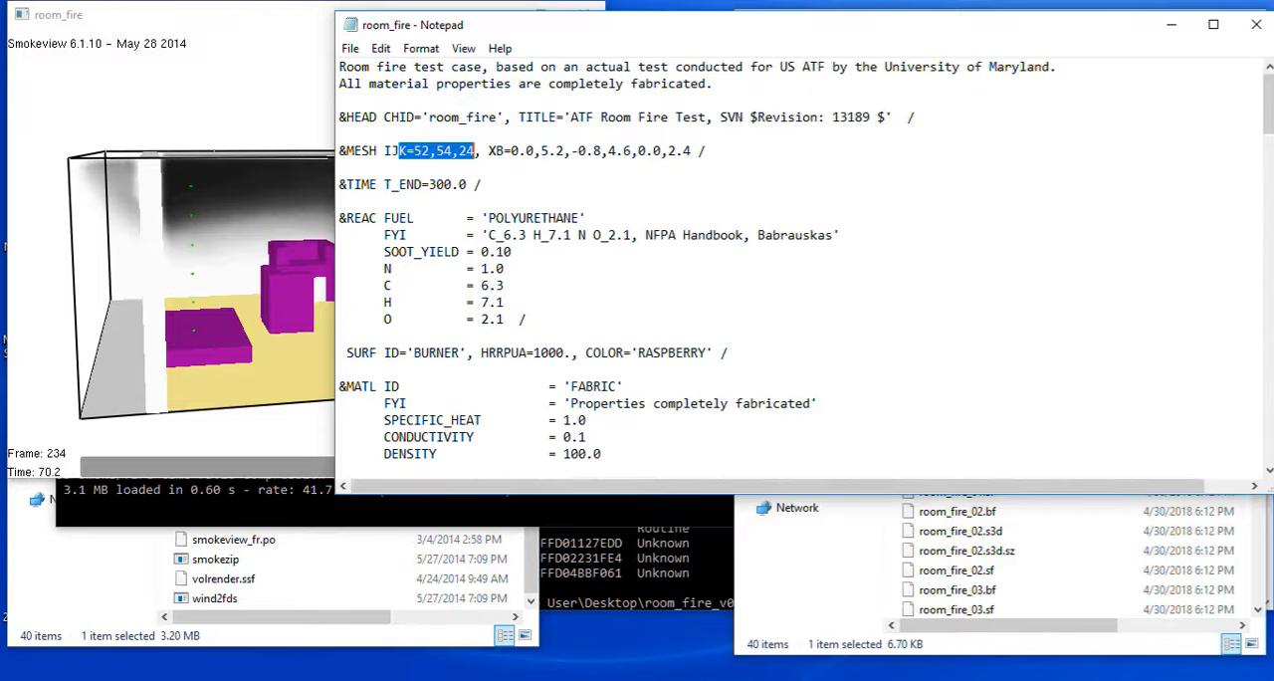
left_click(462, 150)
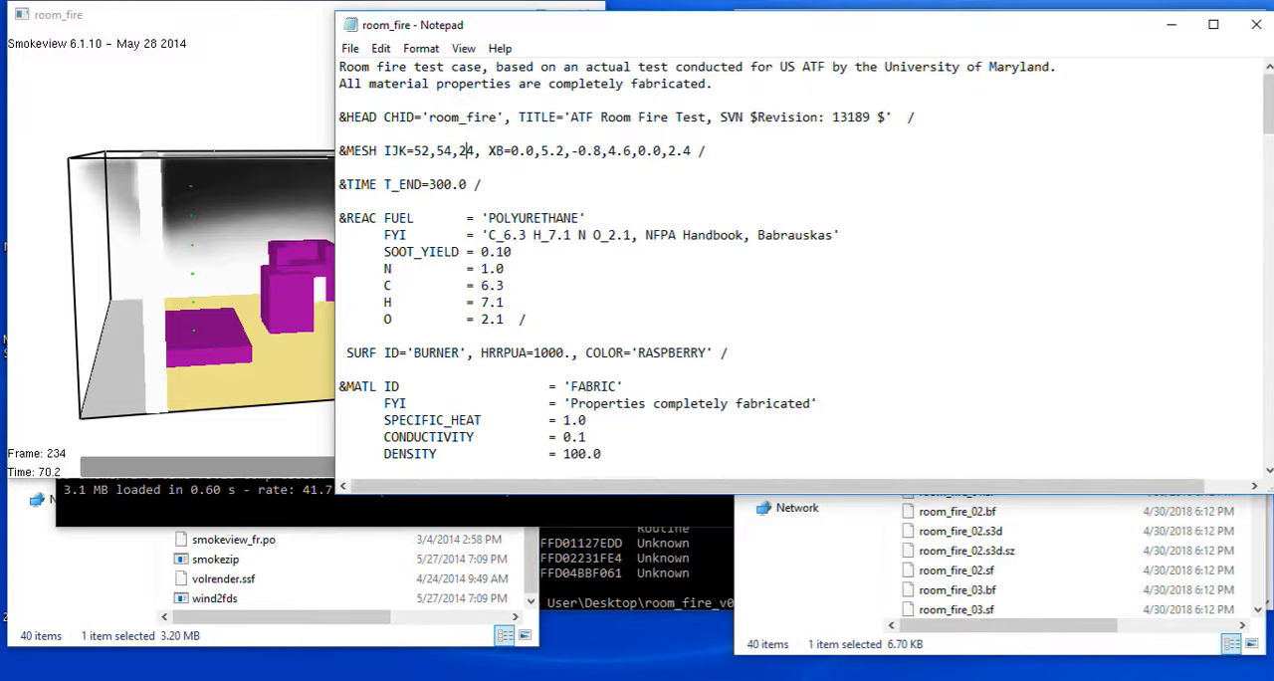
left_click_drag(511, 152, 565, 151)
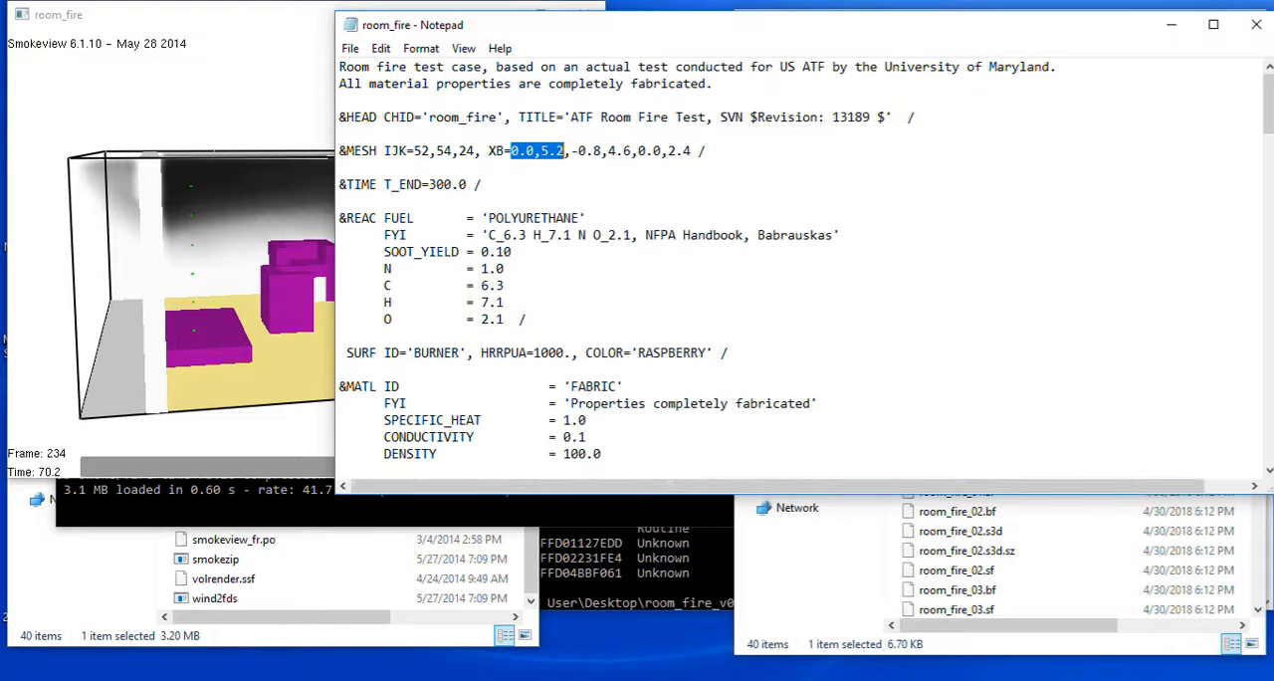
left_click_drag(414, 151, 430, 151)
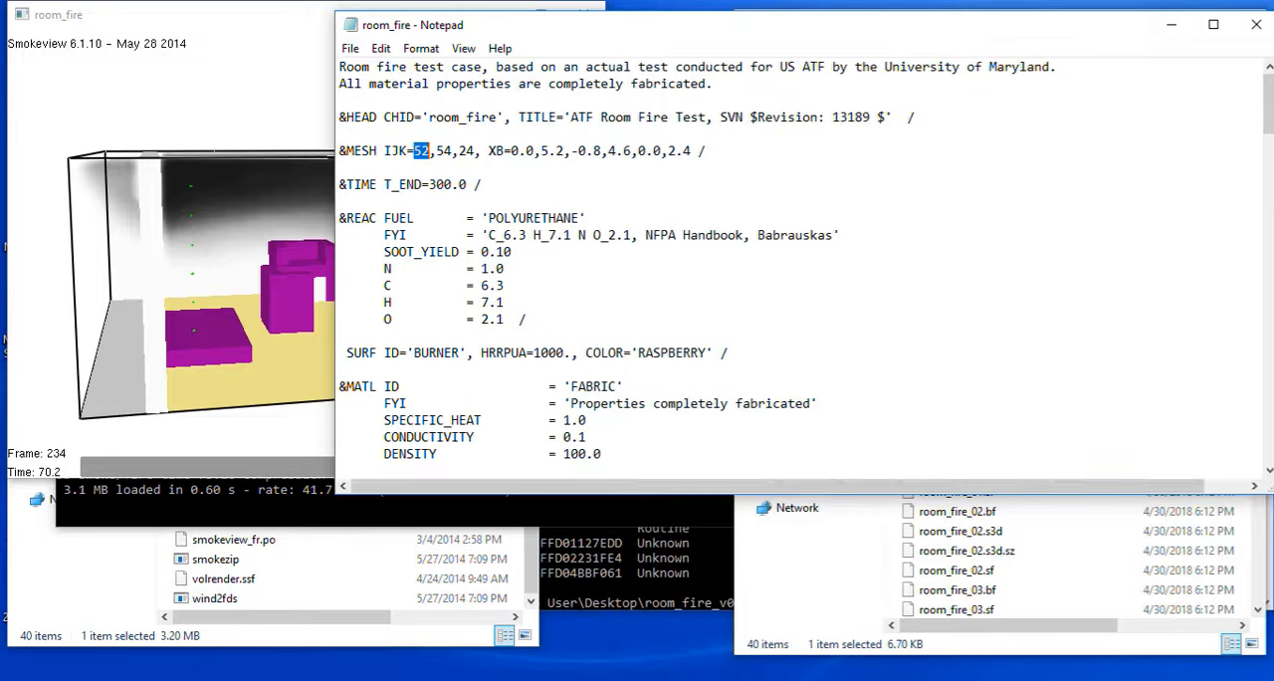
left_click_drag(572, 150, 691, 150)
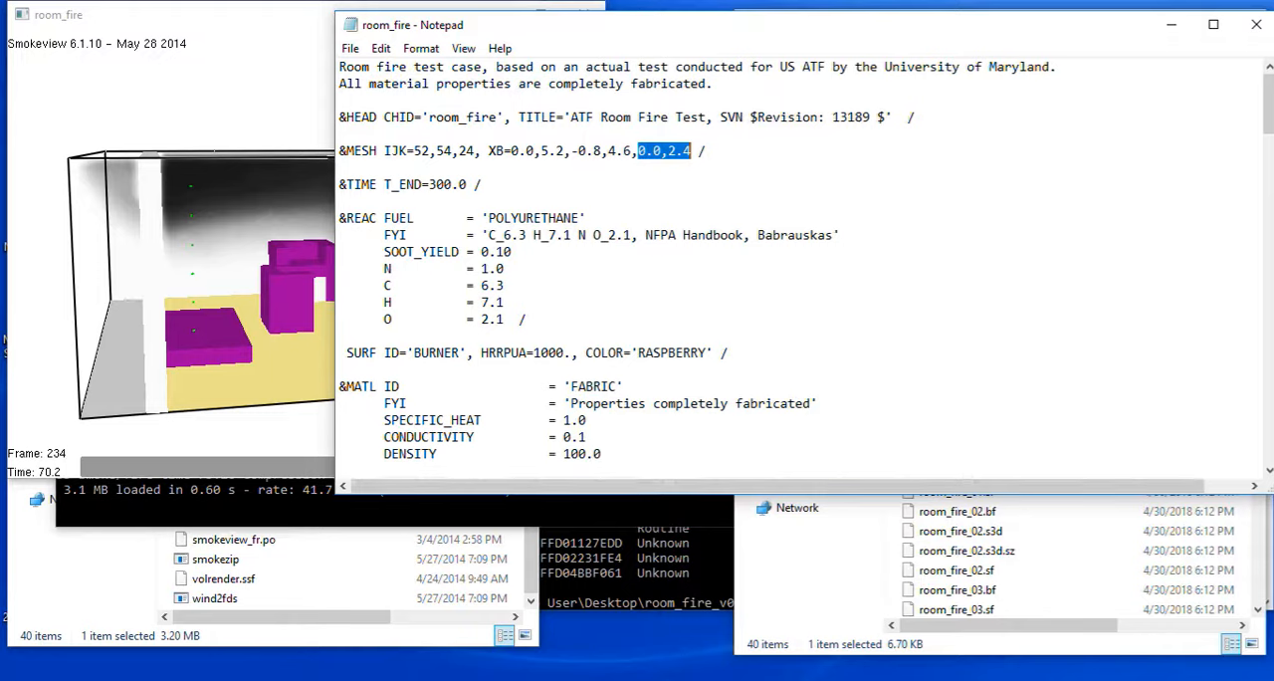
left_click_drag(476, 151, 414, 151)
left_click(414, 150)
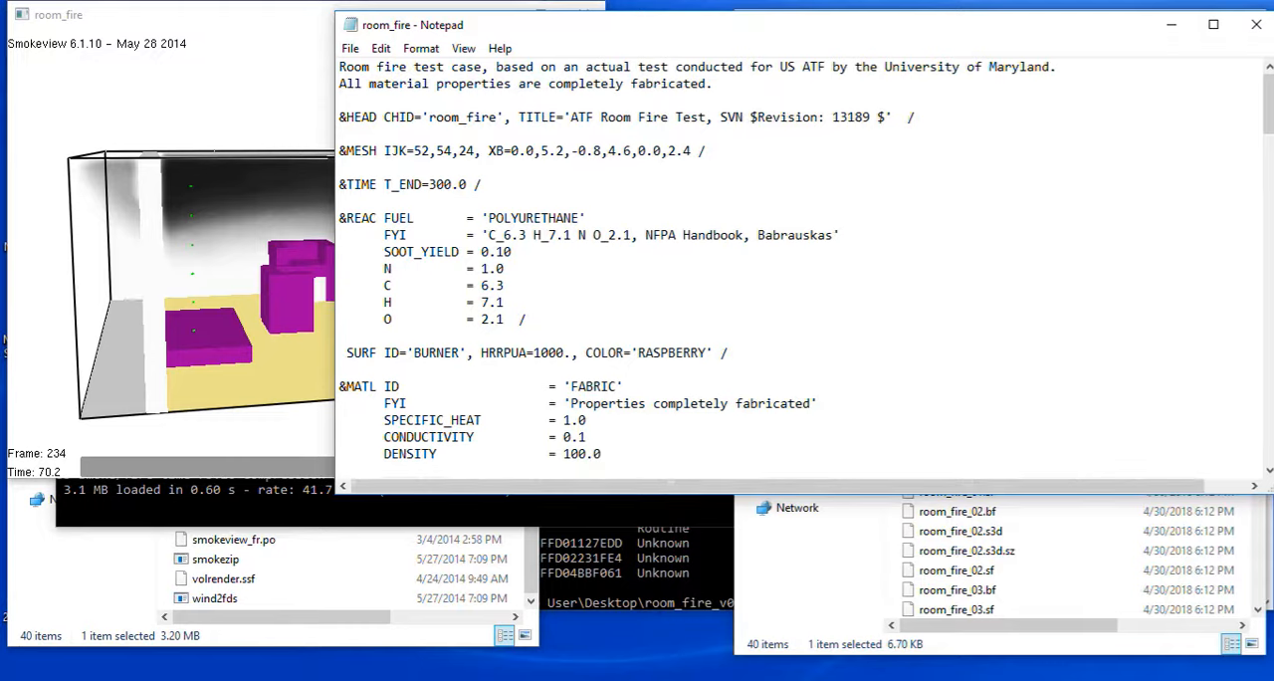
left_click_drag(414, 150, 475, 150)
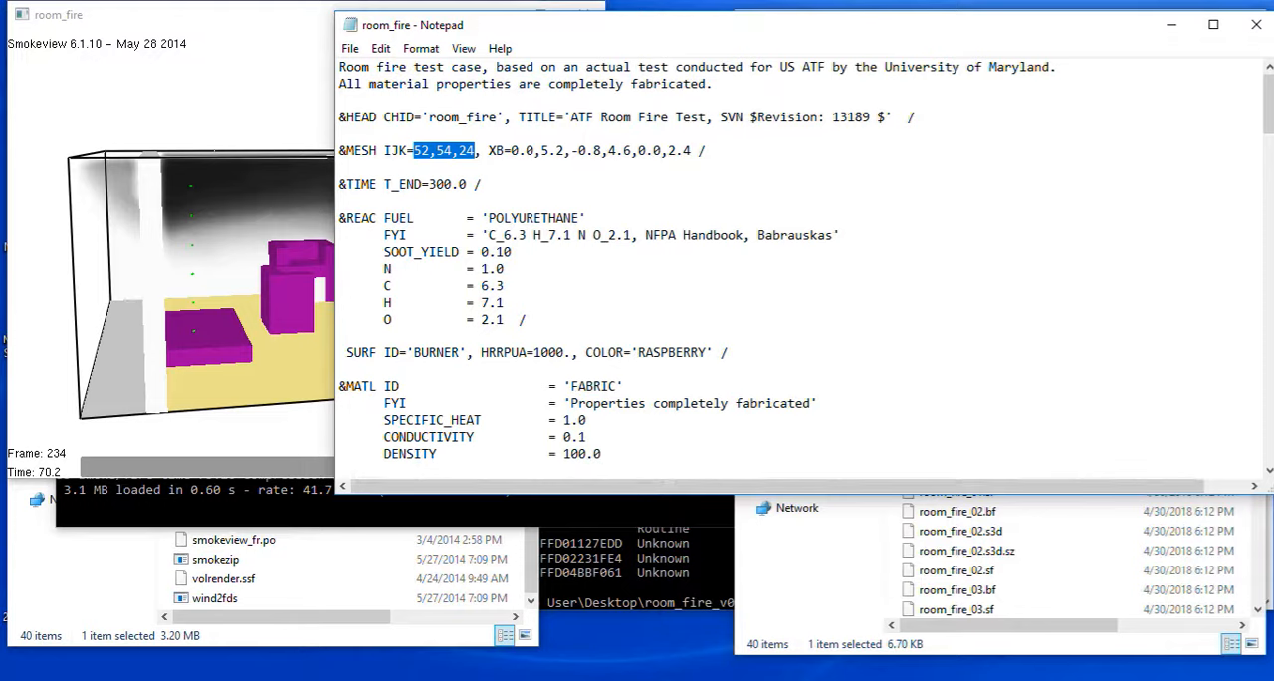
Switch back to Smokeview, view the smoke-filled room from its outer corner, and advance the playback to the end of the time bar.
key("alt+Tab")
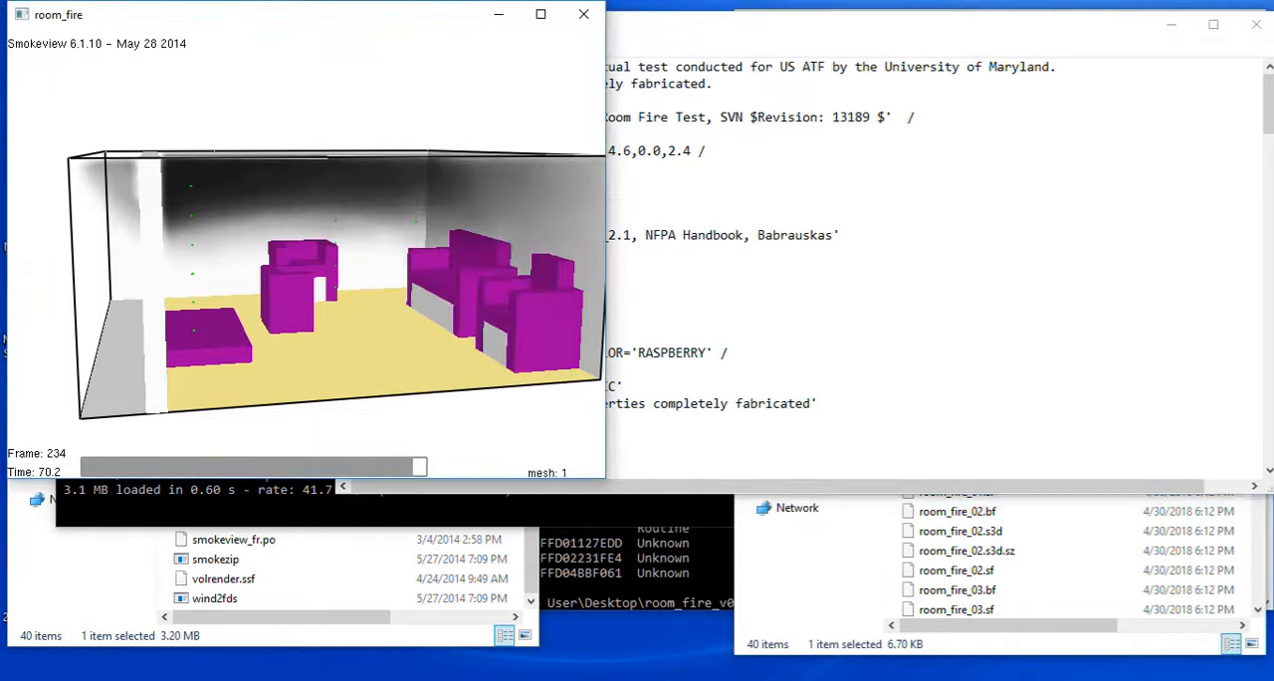
left_click_drag(298, 289, 336, 290)
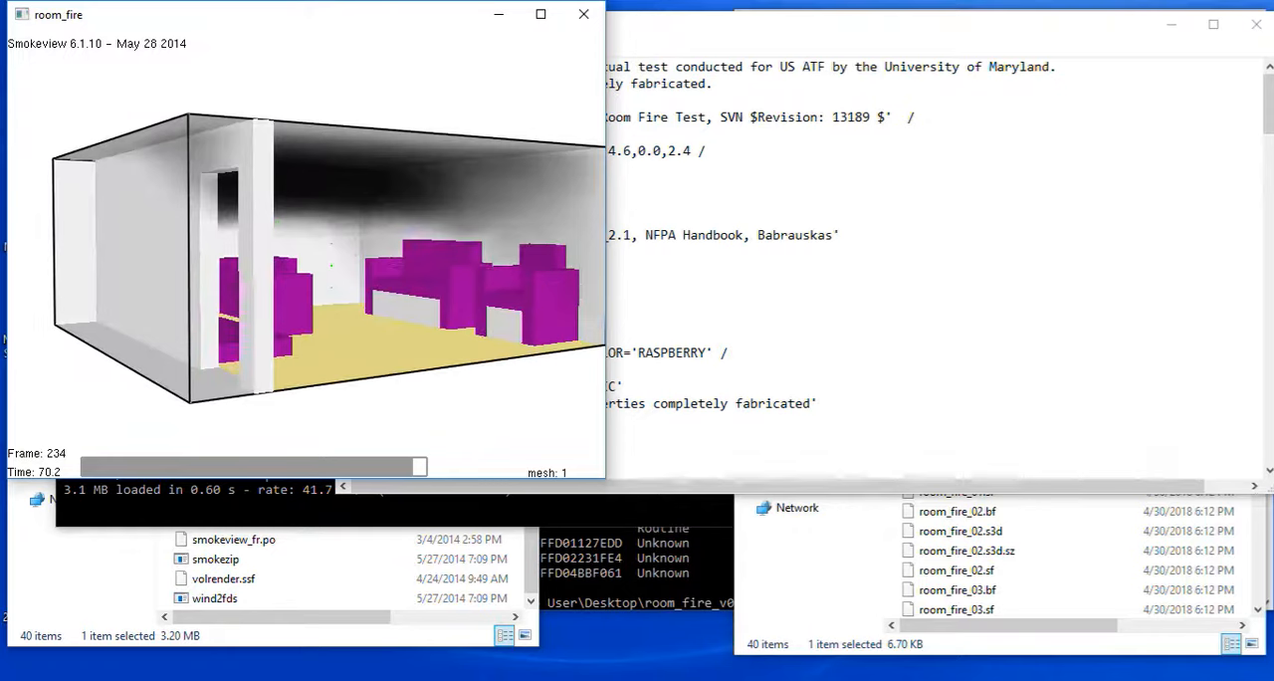
right_click(356, 238)
mouse_move(416, 247)
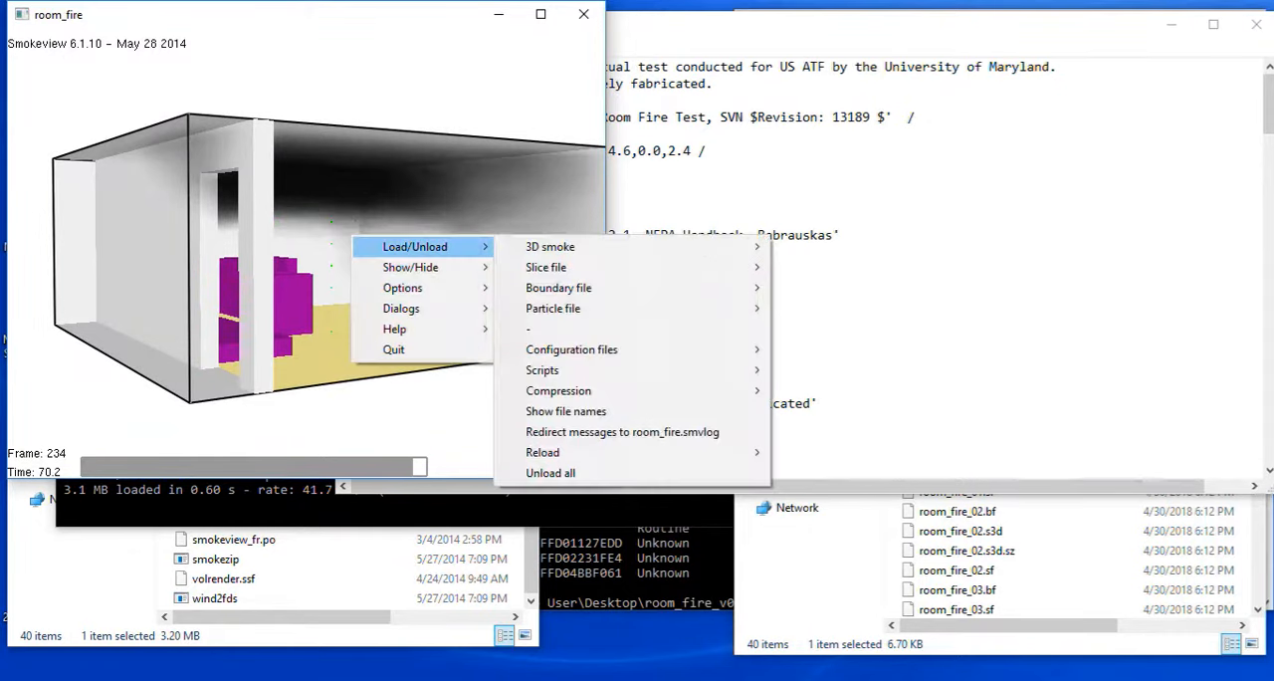
mouse_move(551, 247)
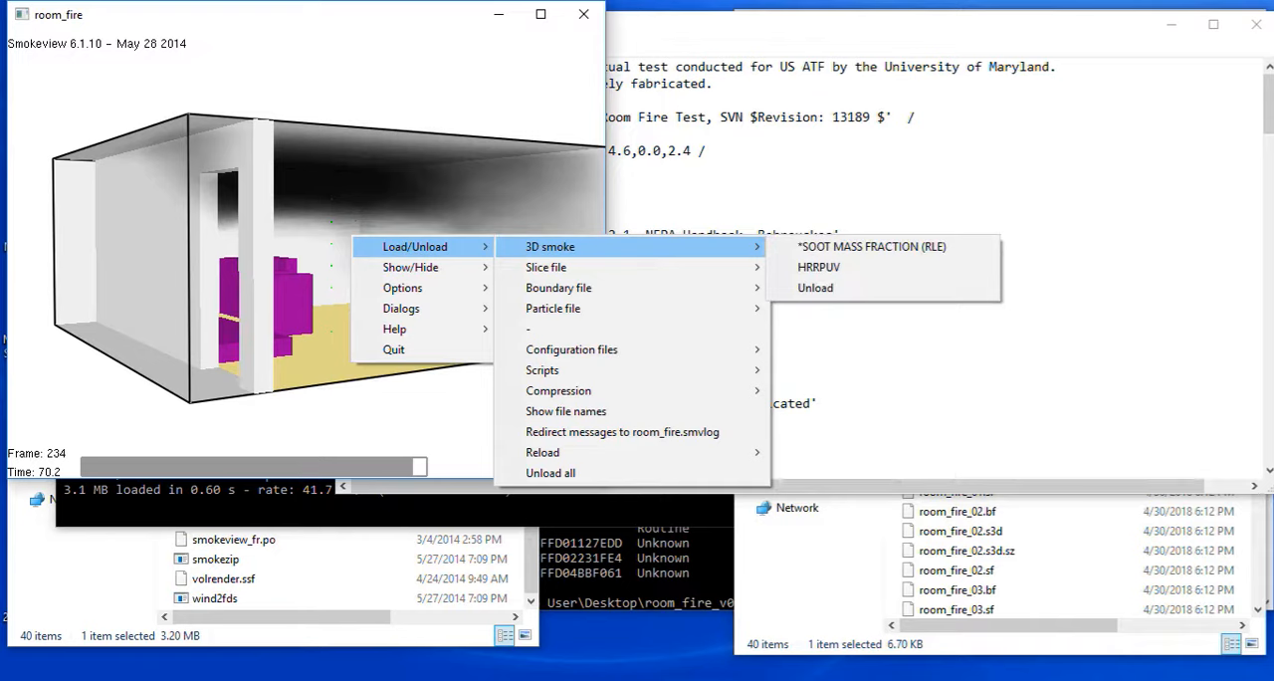
key("Escape")
mouse_move(414, 467)
left_mouse_down()
mouse_move(428, 467)
mouse_move(110, 467)
mouse_move(414, 467)
left_mouse_up()
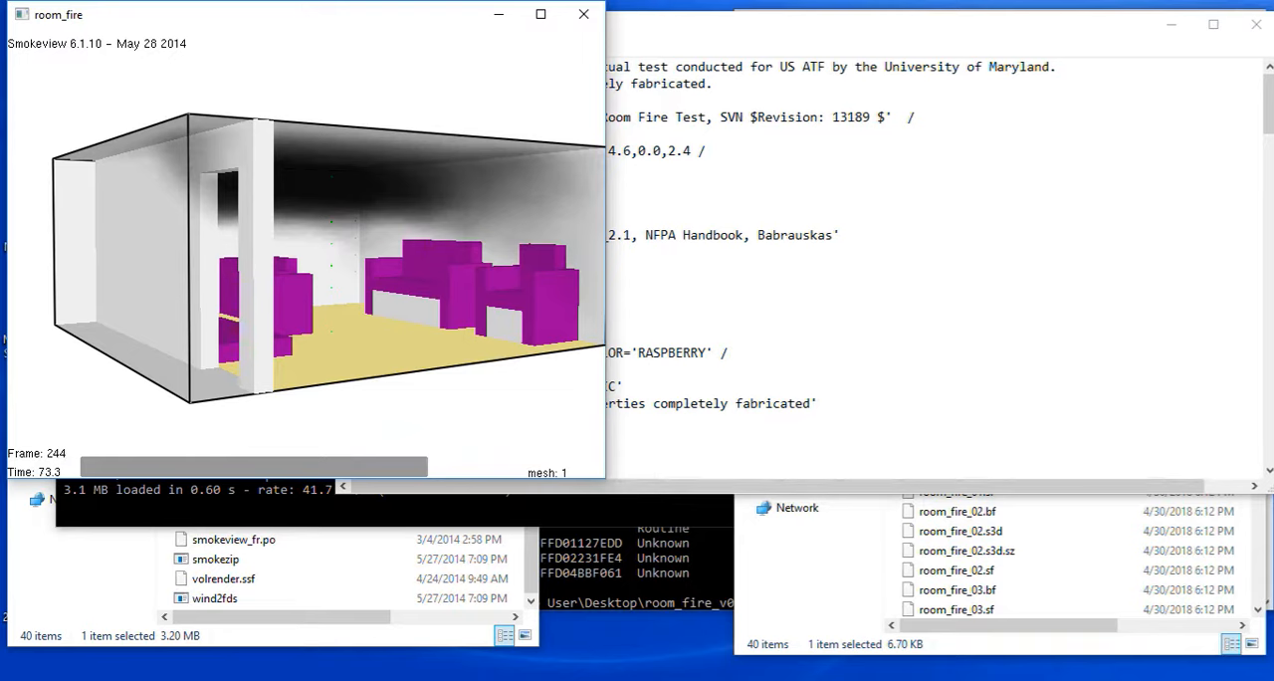
Load the HRRPUV 3D smoke data and view the smoke and fire from several sides of the room.
right_click(365, 240)
mouse_move(428, 251)
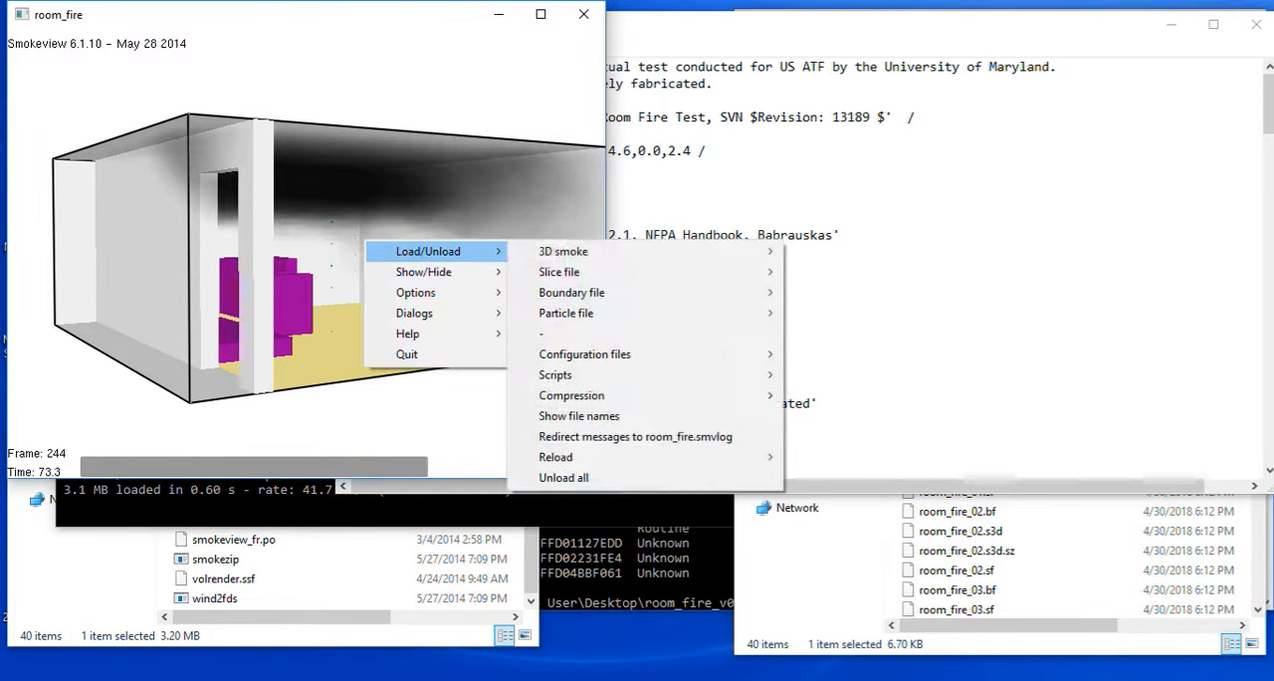
mouse_move(564, 251)
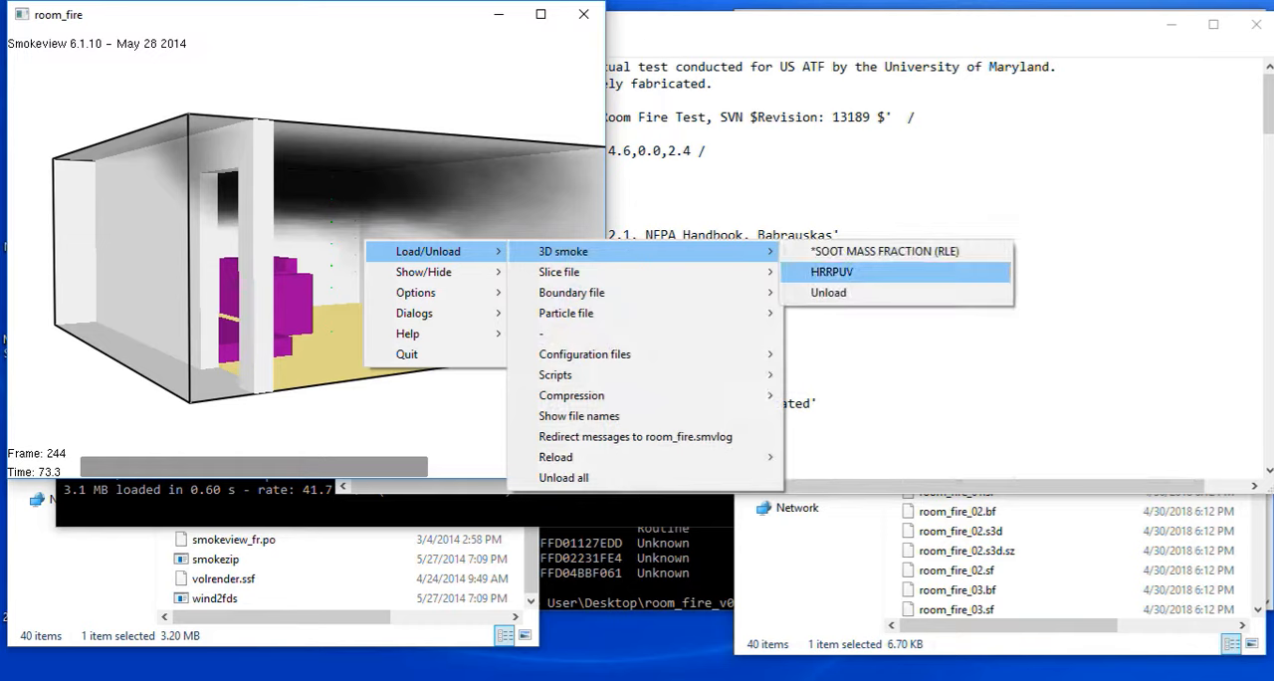
left_click(833, 271)
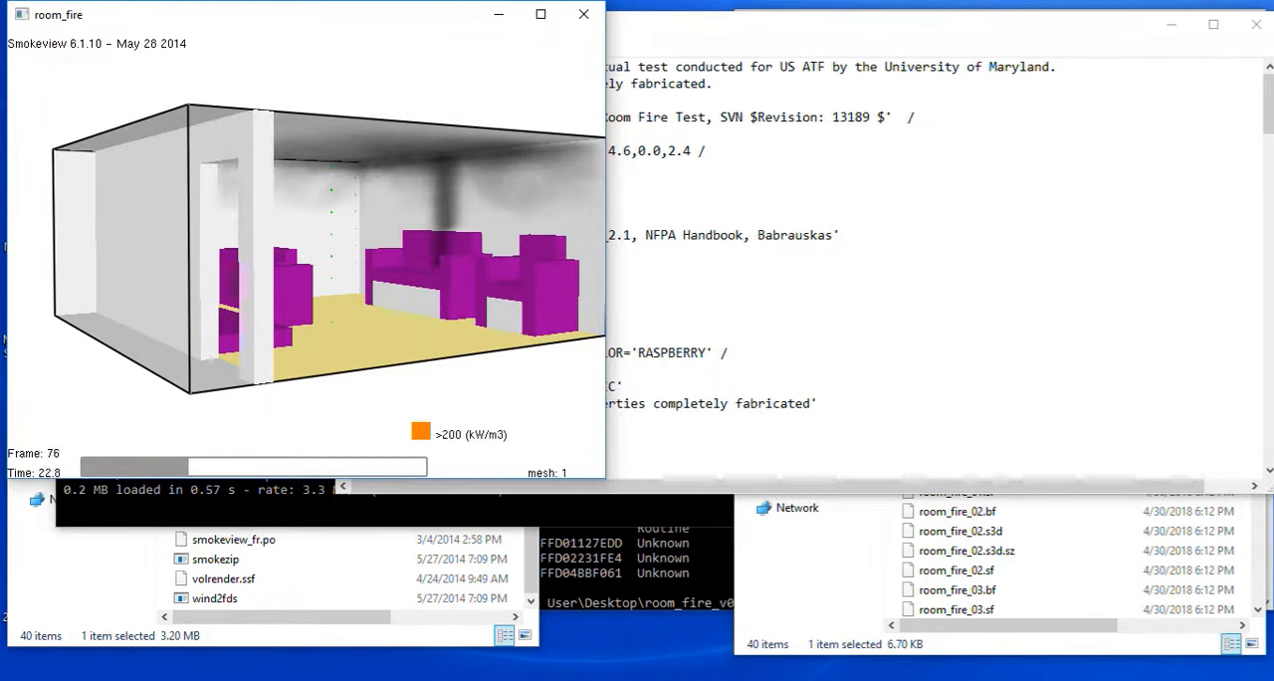
mouse_move(383, 268)
left_mouse_down()
mouse_move(448, 267)
mouse_move(402, 274)
left_mouse_up()
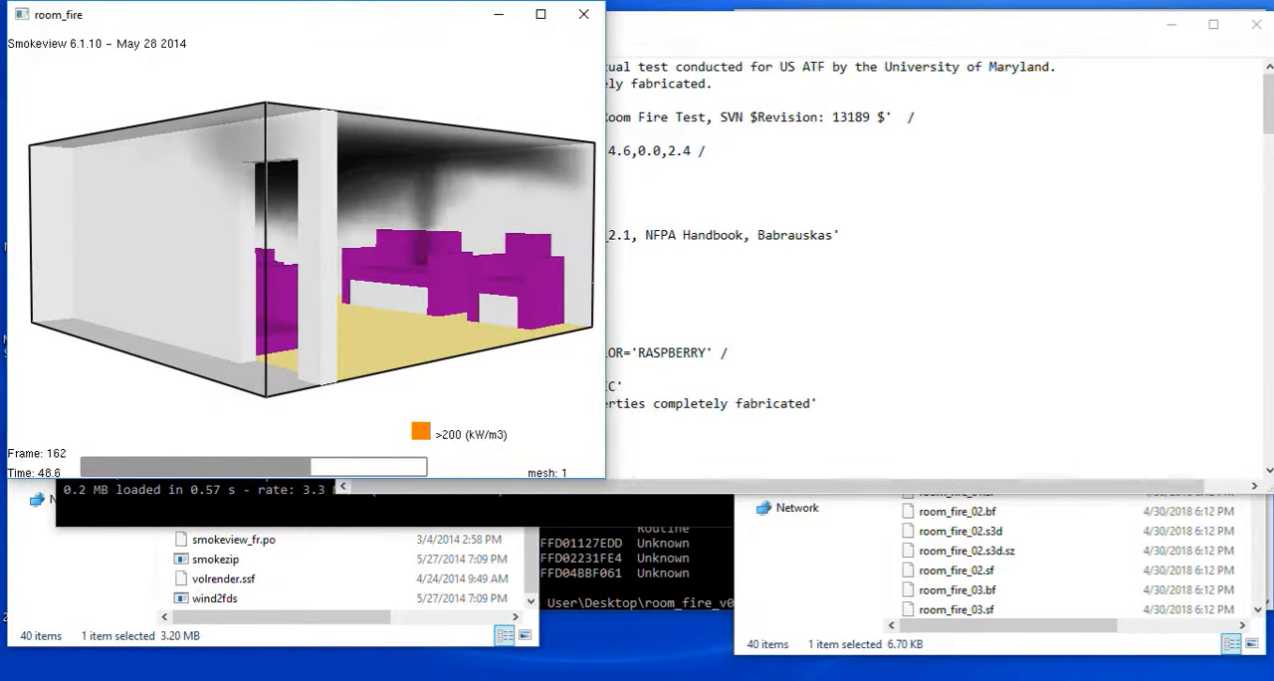
left_click_drag(369, 269, 450, 269)
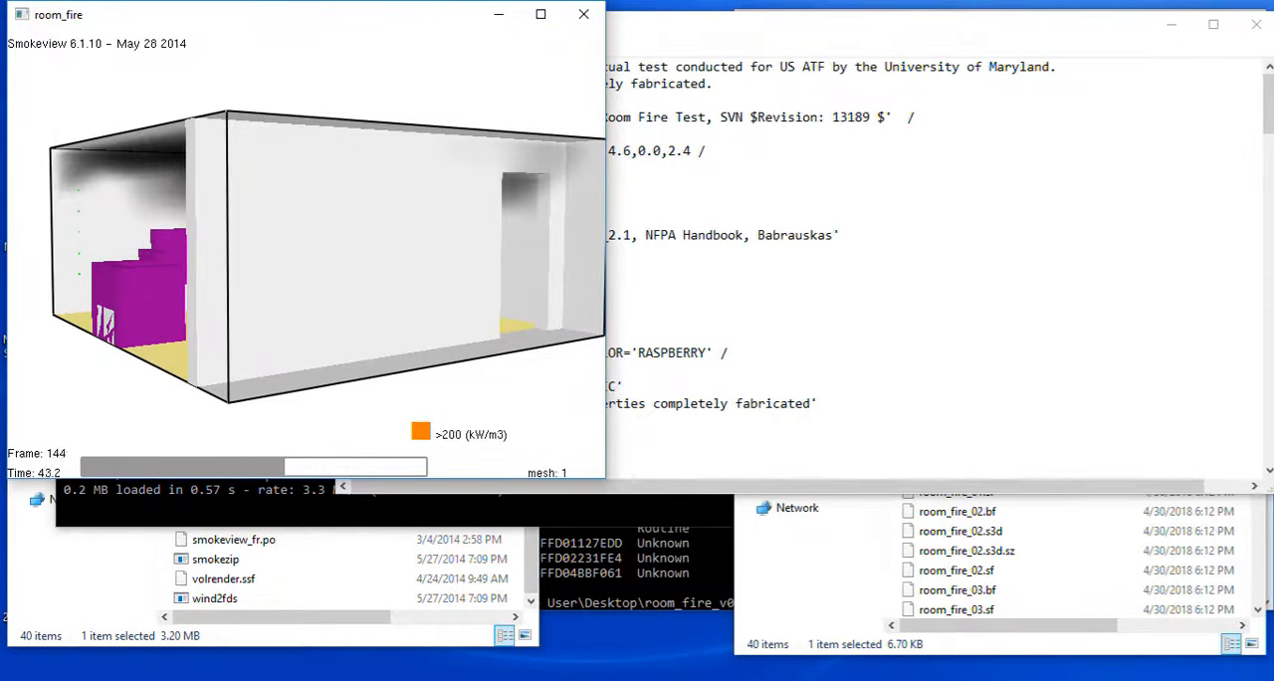
left_click_drag(450, 269, 333, 247)
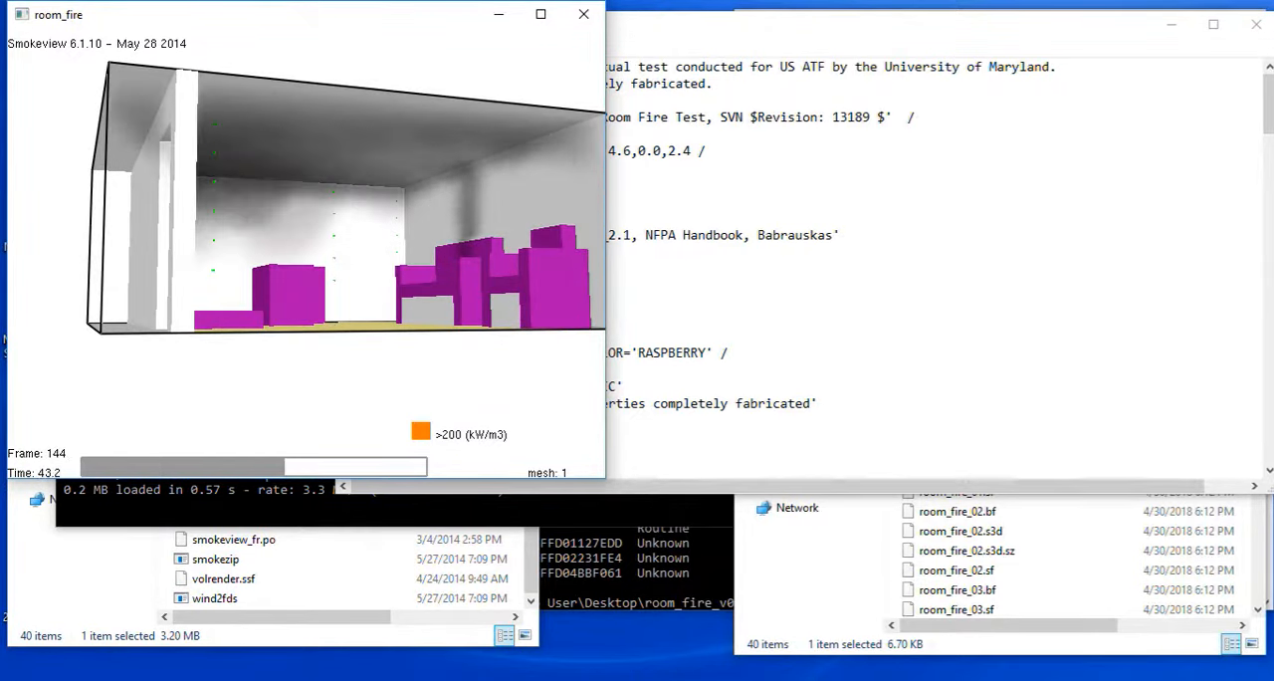
left_click_drag(332, 247, 361, 255)
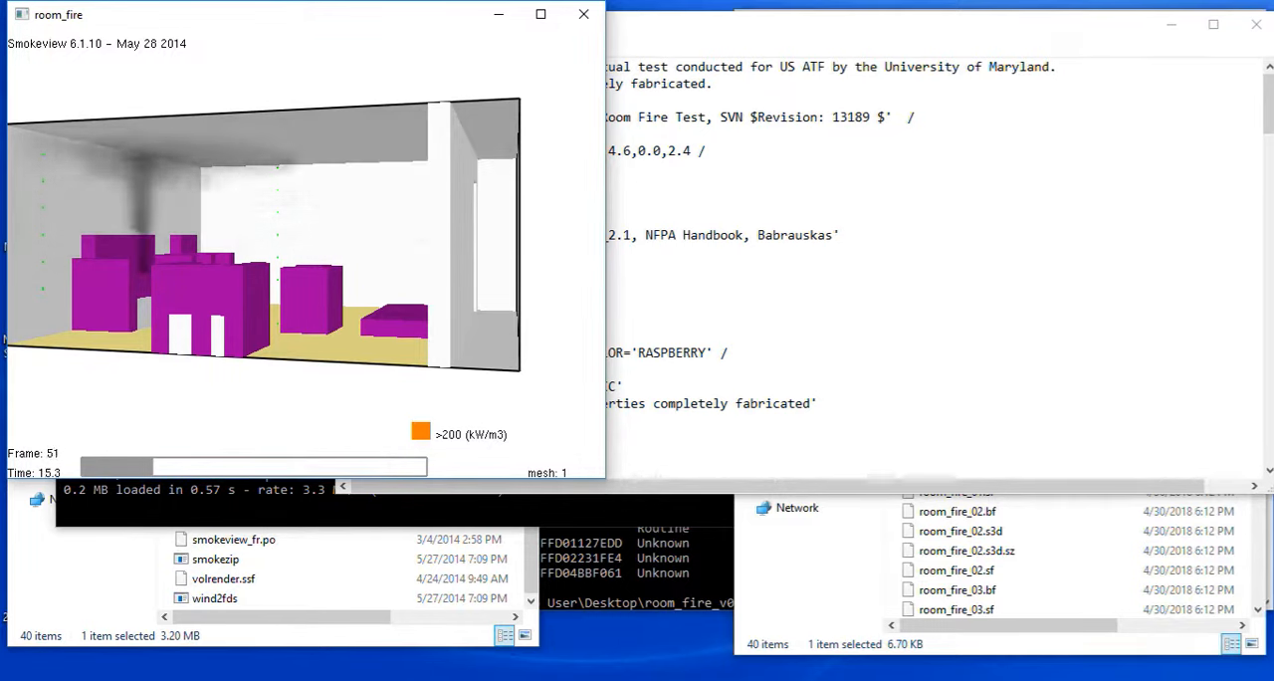
left_click_drag(378, 259, 239, 264)
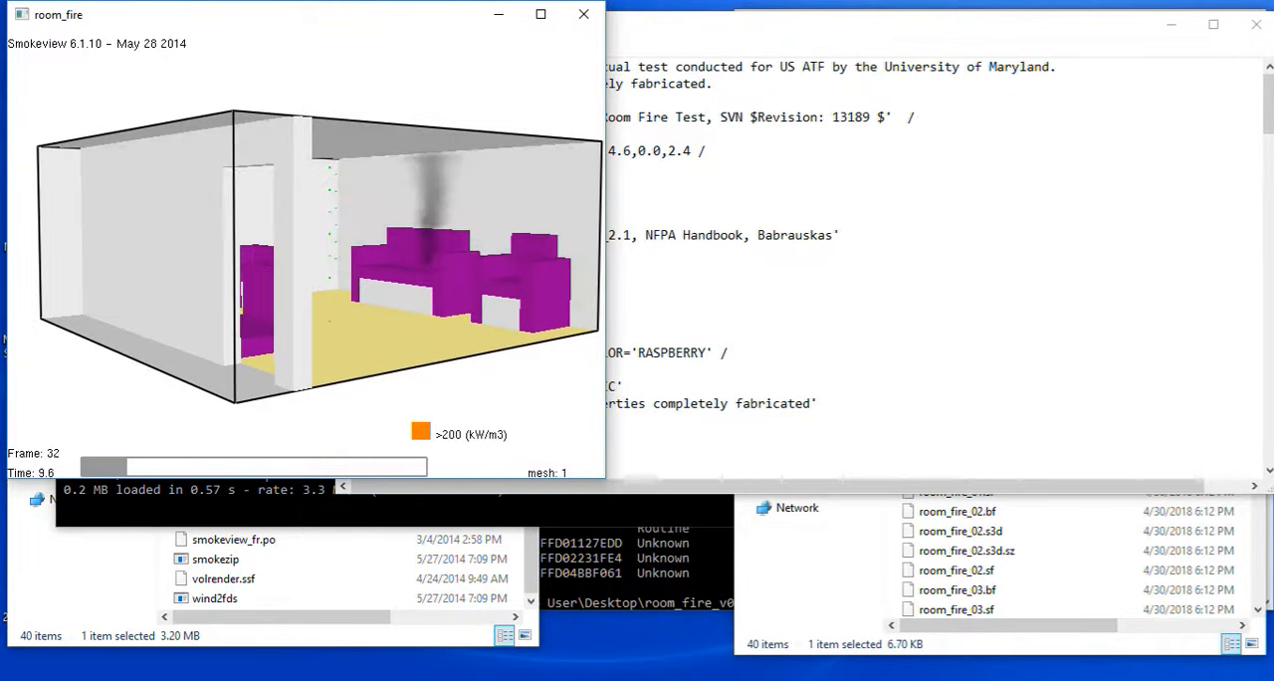
Switch to the FDS beginner guide in Word and examine the open-boundary &VENT lines in section 9.12 and the viewing options in section 5.0.
key("alt+Tab")
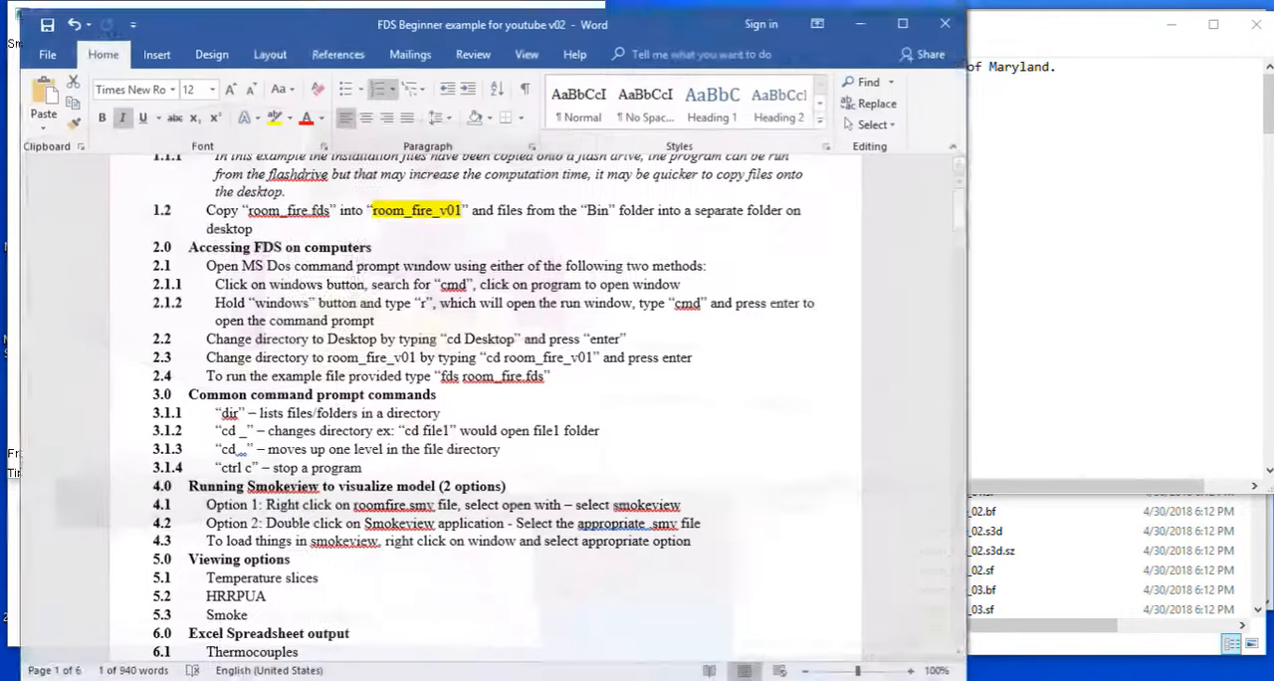
left_click_drag(956, 204, 956, 545)
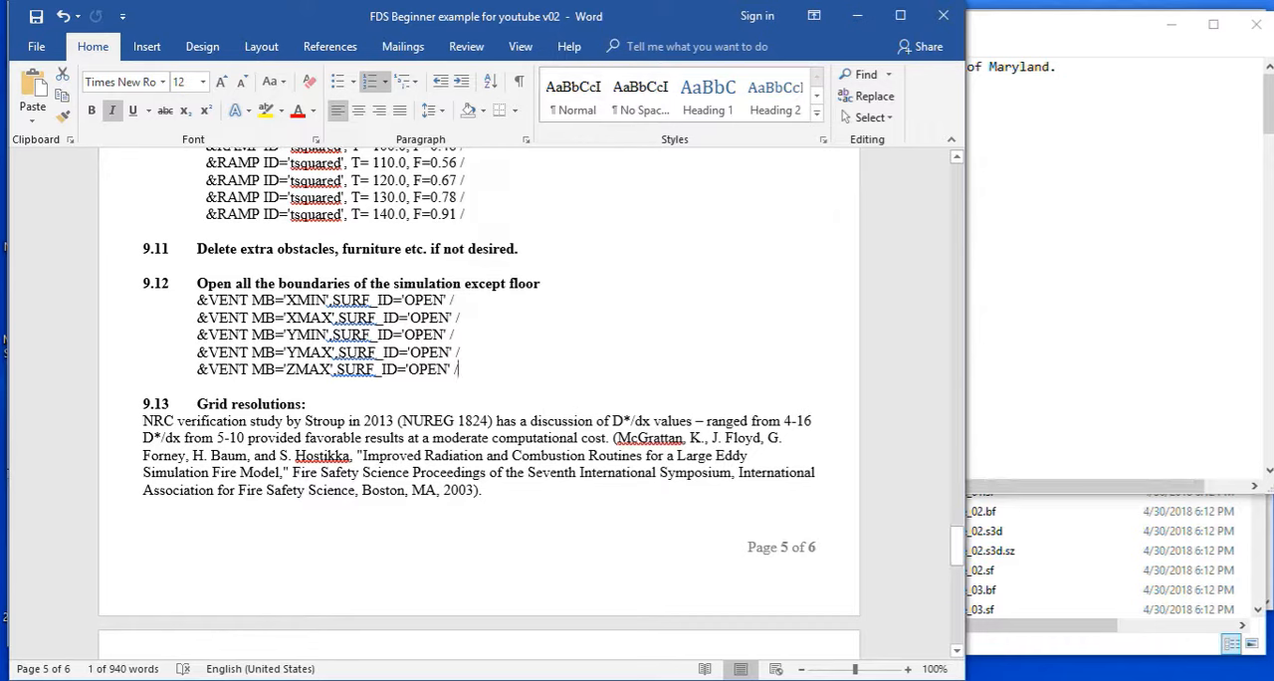
left_click_drag(459, 369, 285, 370)
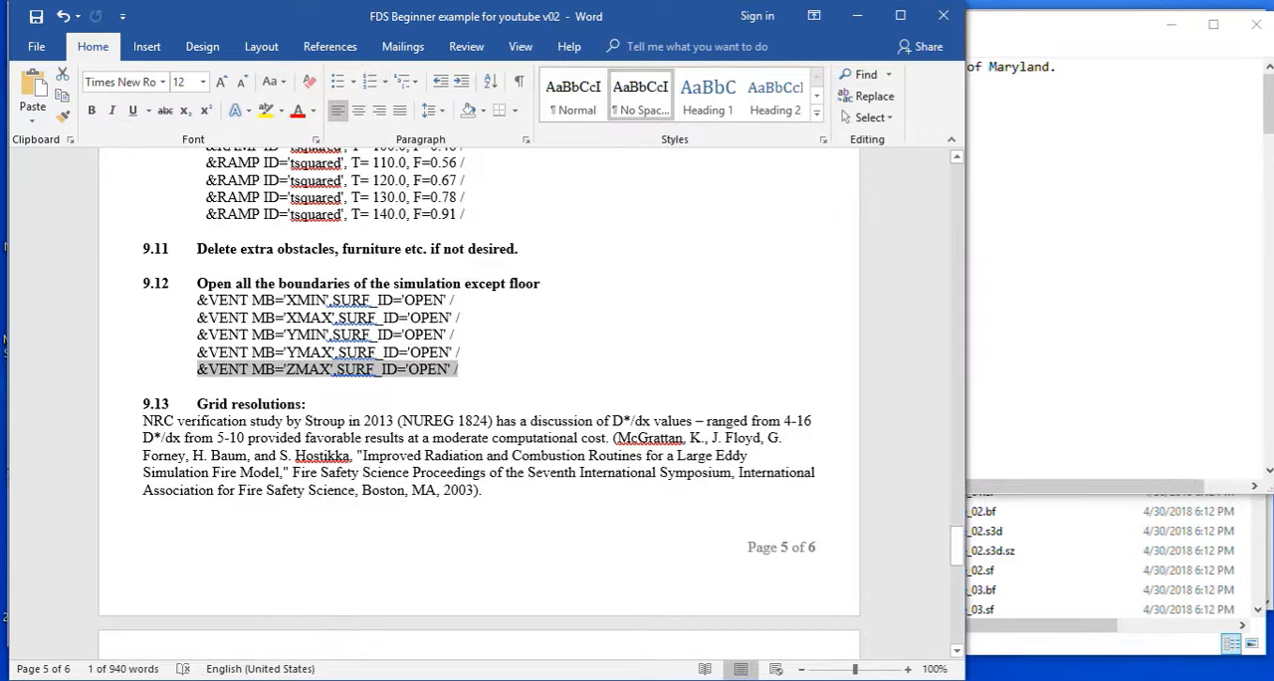
left_click(464, 352)
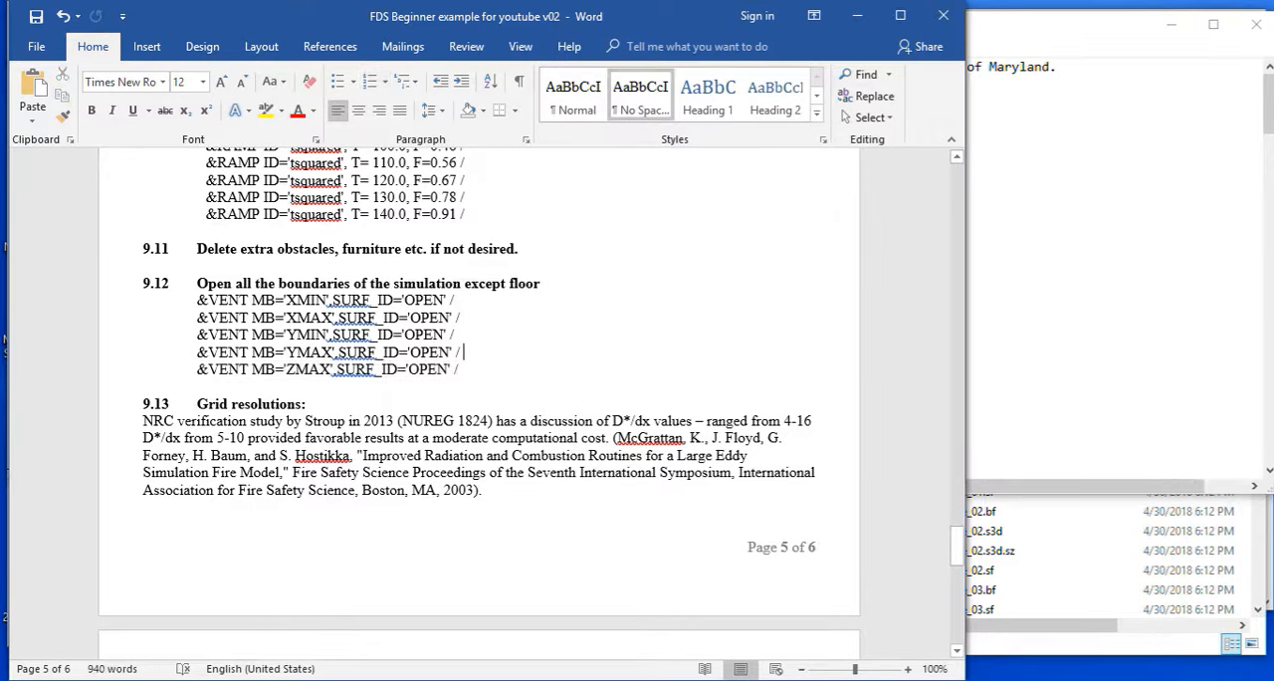
left_click_drag(957, 547, 957, 228)
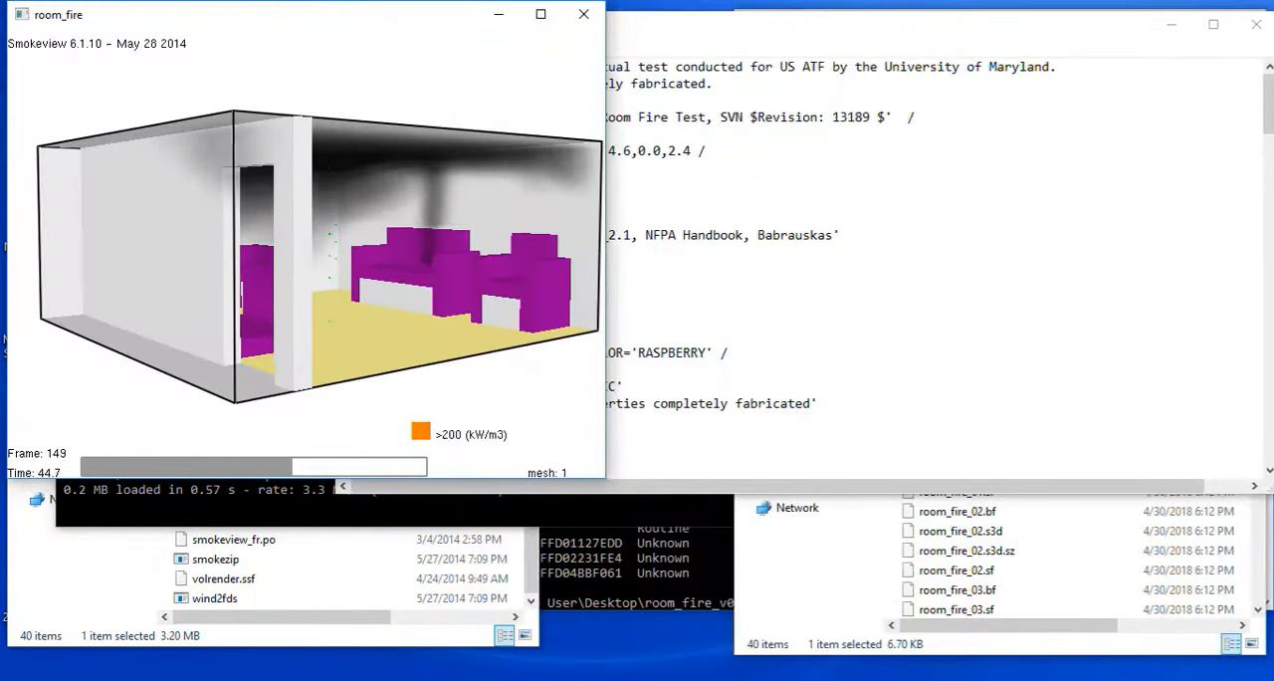
Return to Smokeview, load the TEMPERATURE slice files at X=2.6 and X=4.5, and view both slices from a corner of the room.
right_click(377, 218)
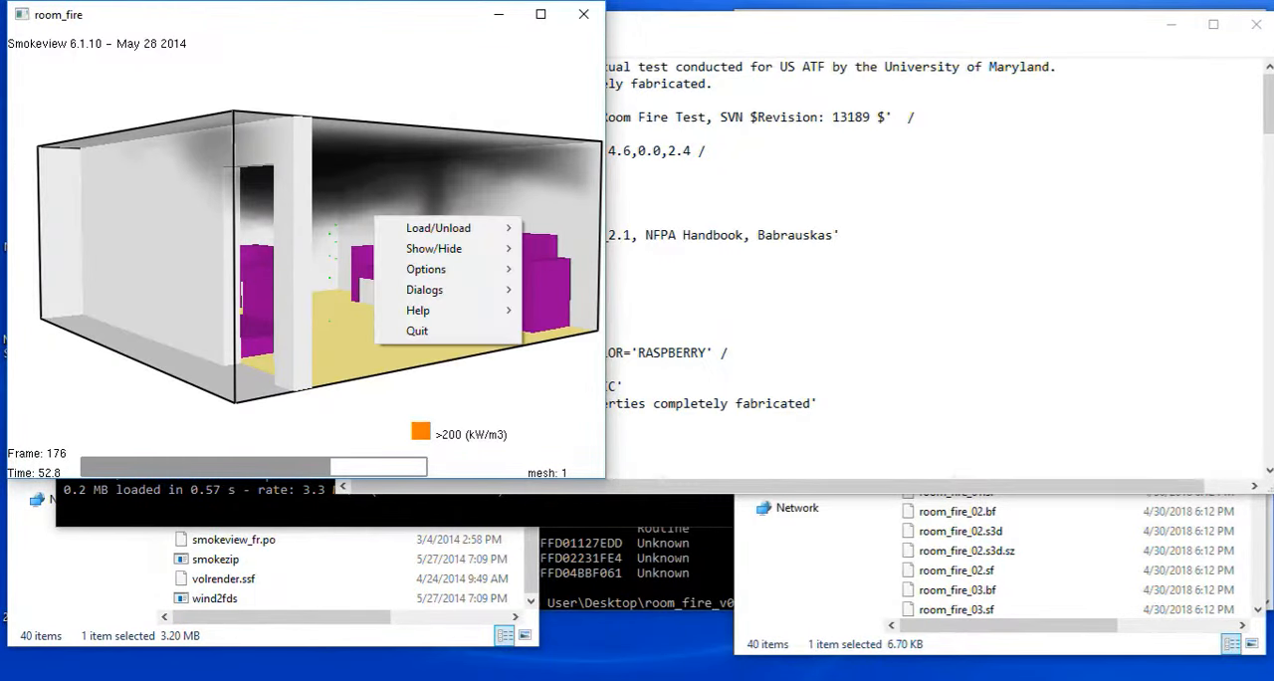
mouse_move(438, 228)
mouse_move(570, 248)
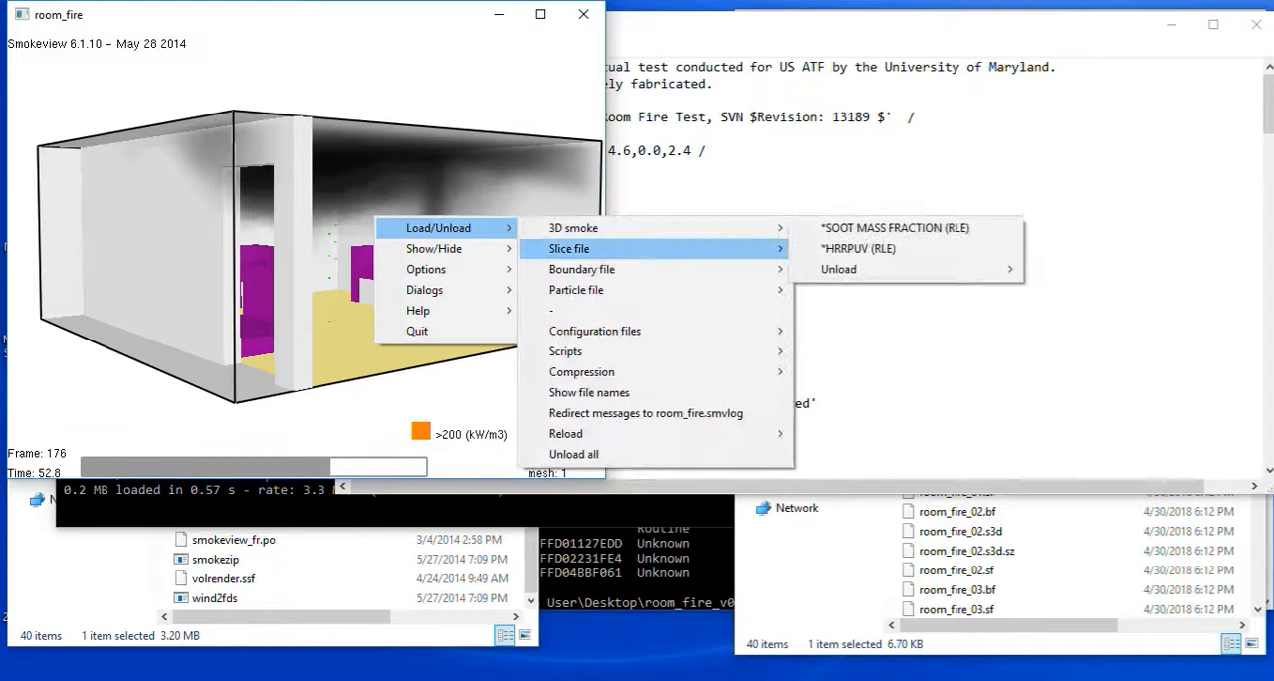
mouse_move(859, 269)
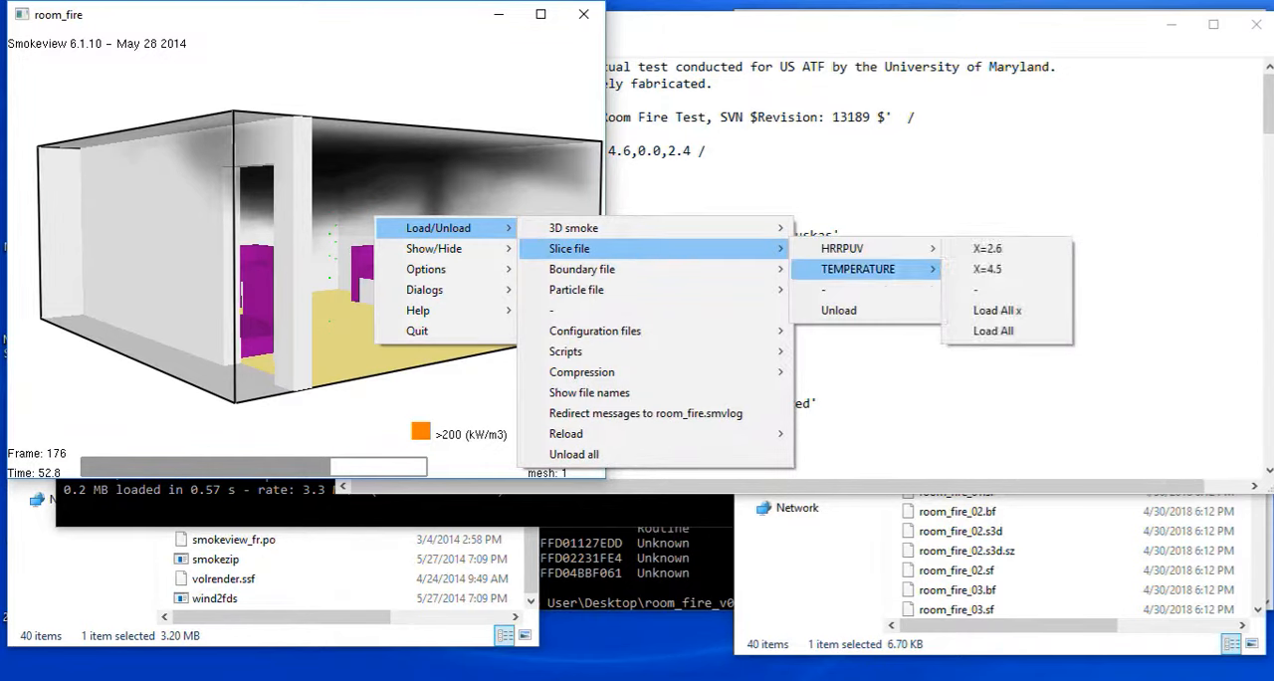
left_click(988, 269)
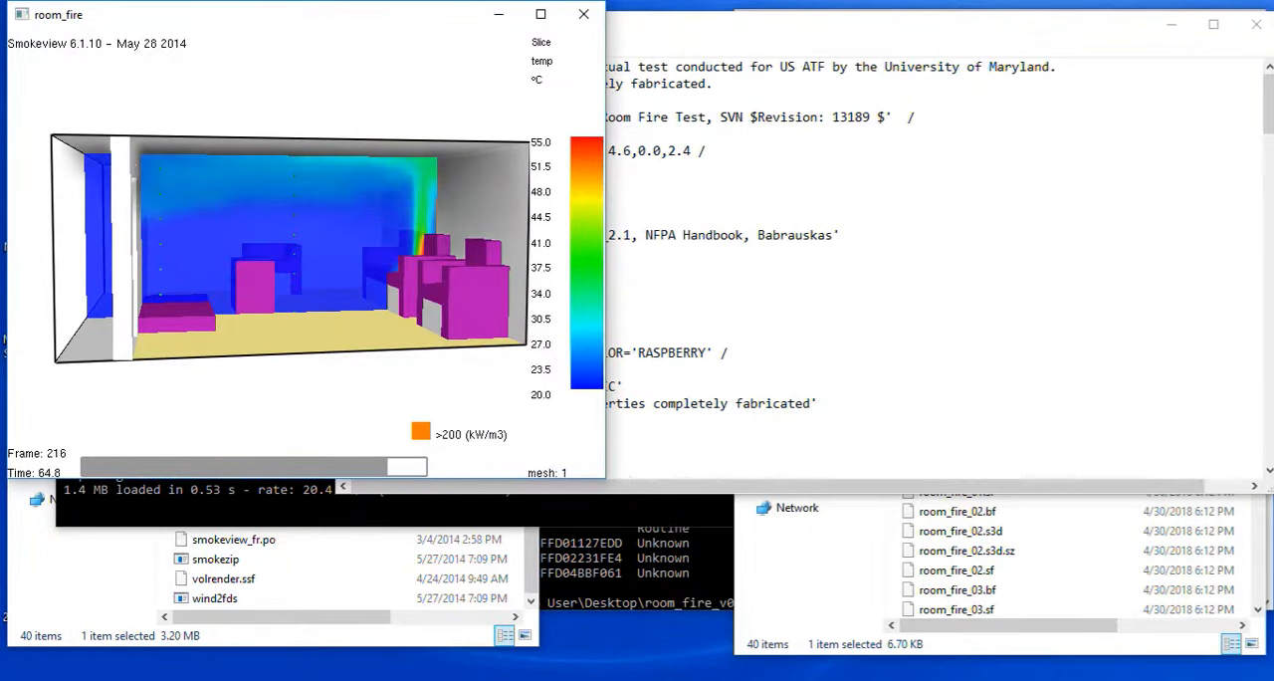
right_click(305, 245)
mouse_move(368, 255)
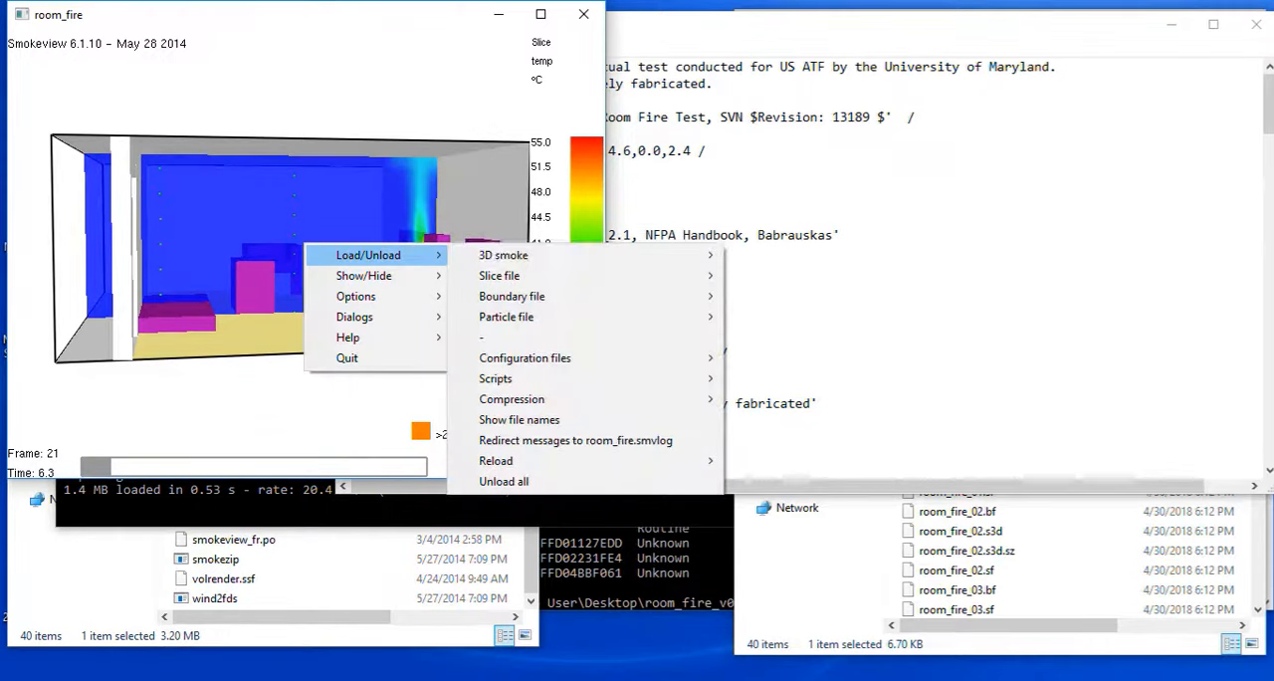
mouse_move(499, 276)
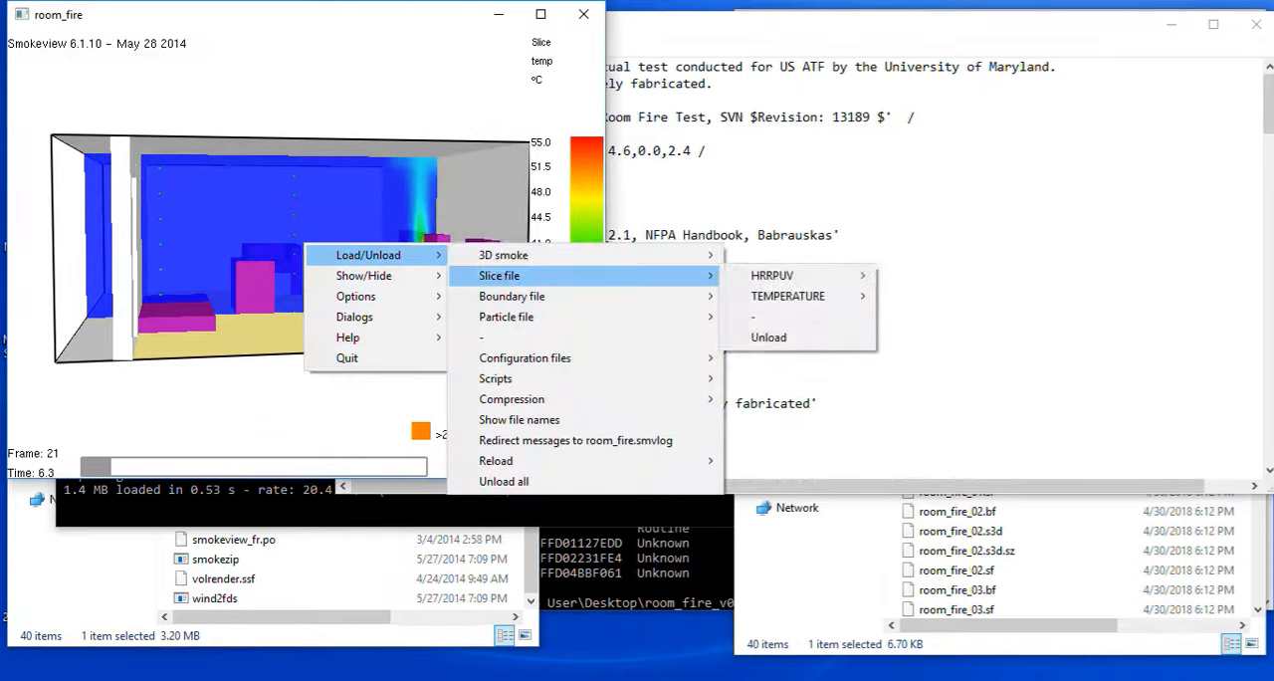
mouse_move(773, 275)
mouse_move(789, 296)
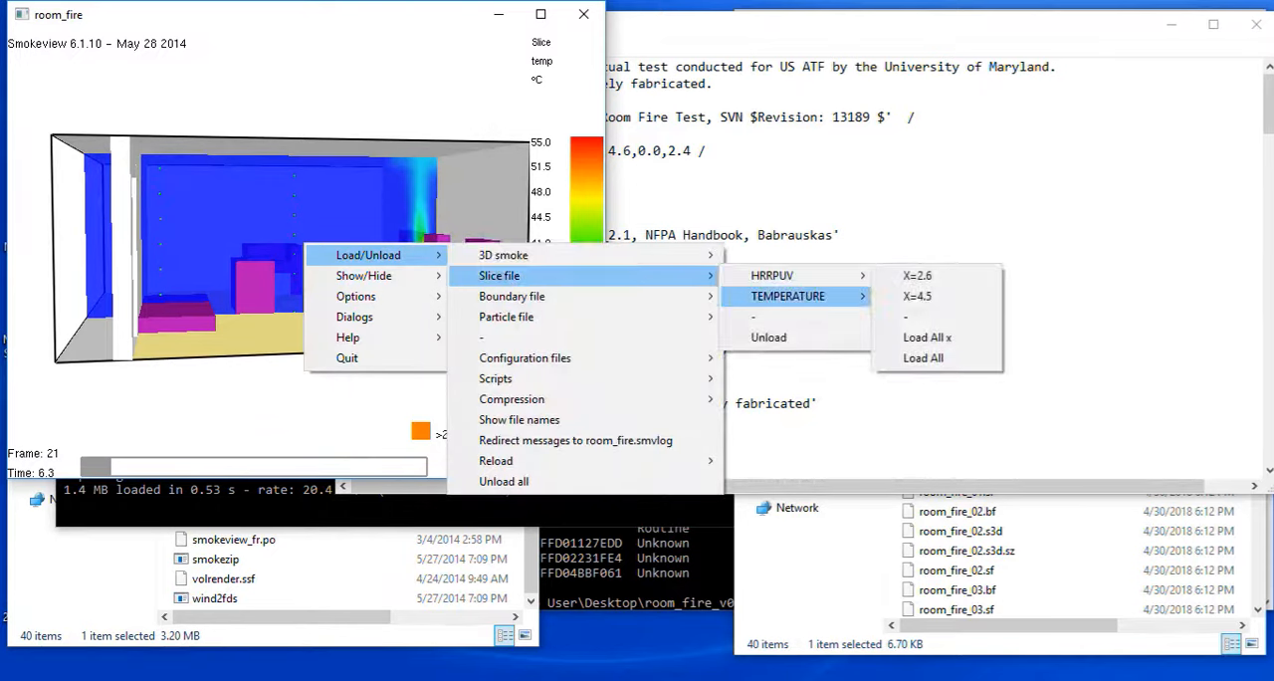
left_click(918, 317)
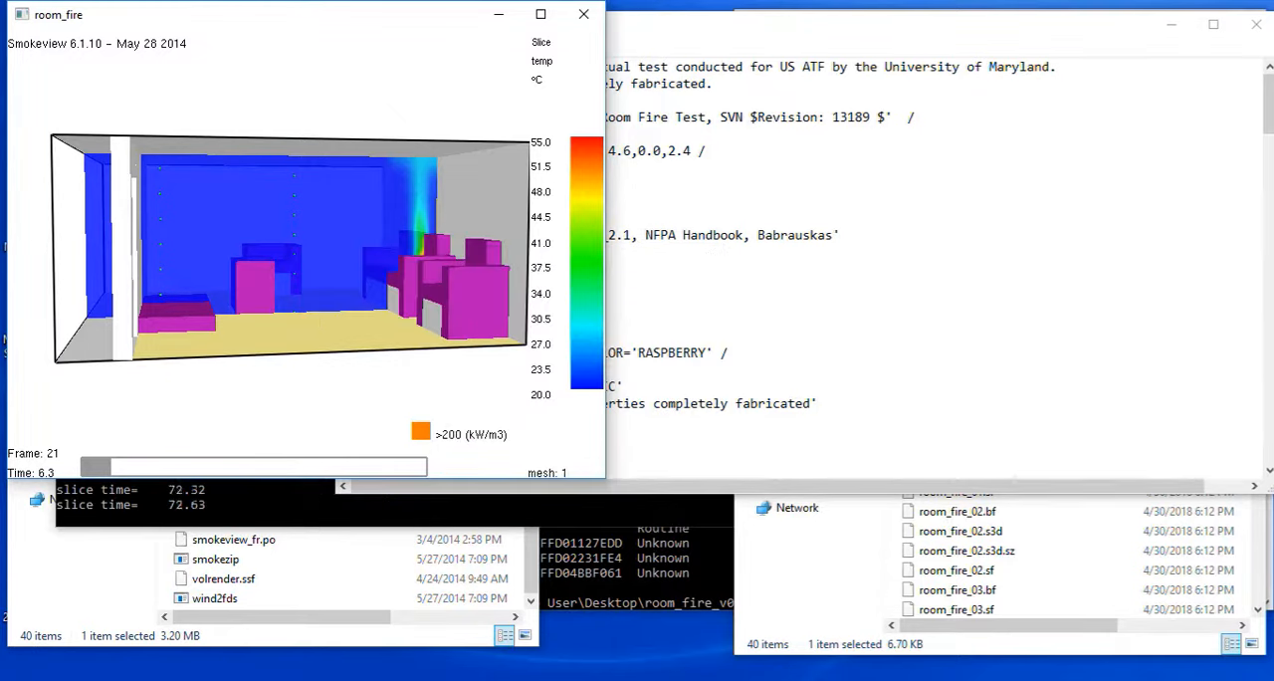
left_click_drag(384, 239, 261, 261)
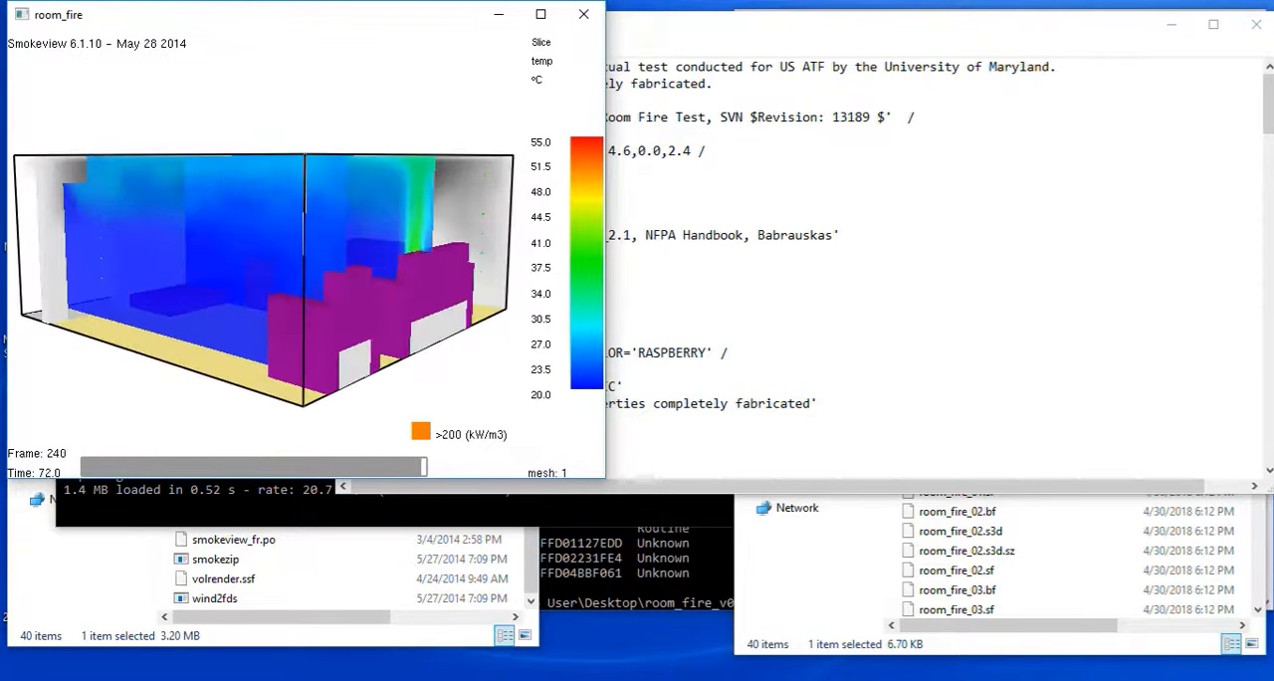
Load the WALL TEMPERATURE boundary file and view it on the walls and furniture.
right_click(362, 206)
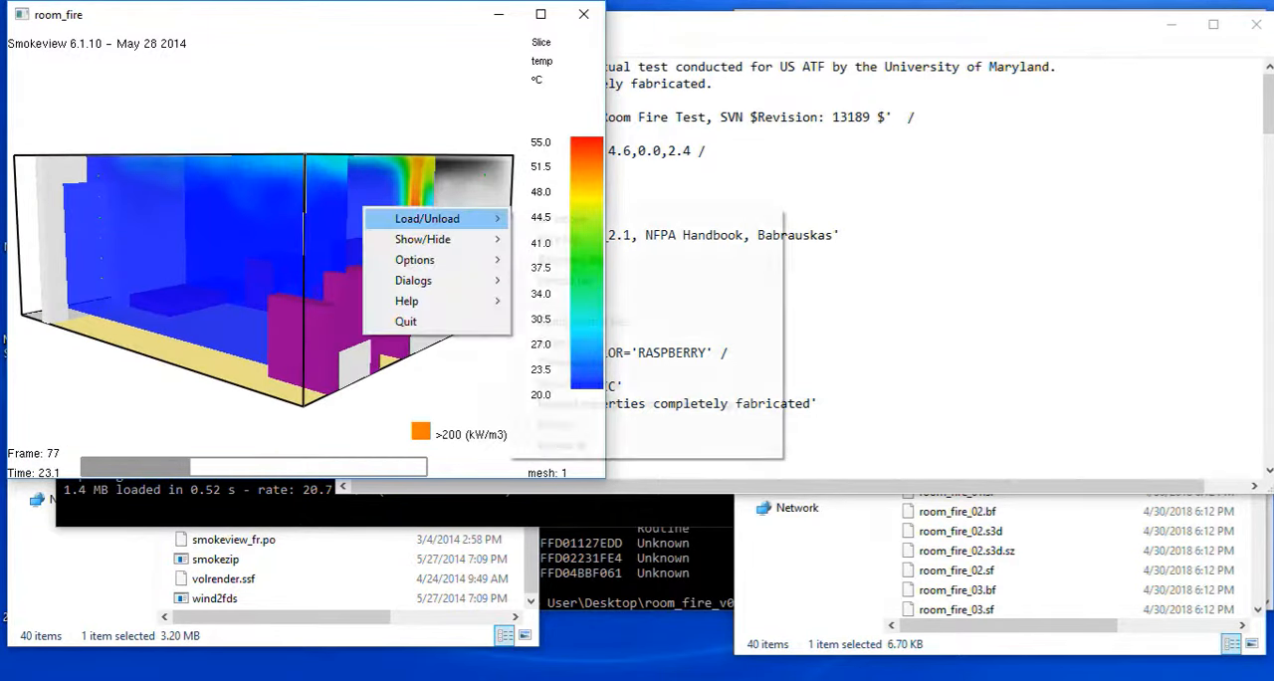
mouse_move(427, 218)
mouse_move(562, 218)
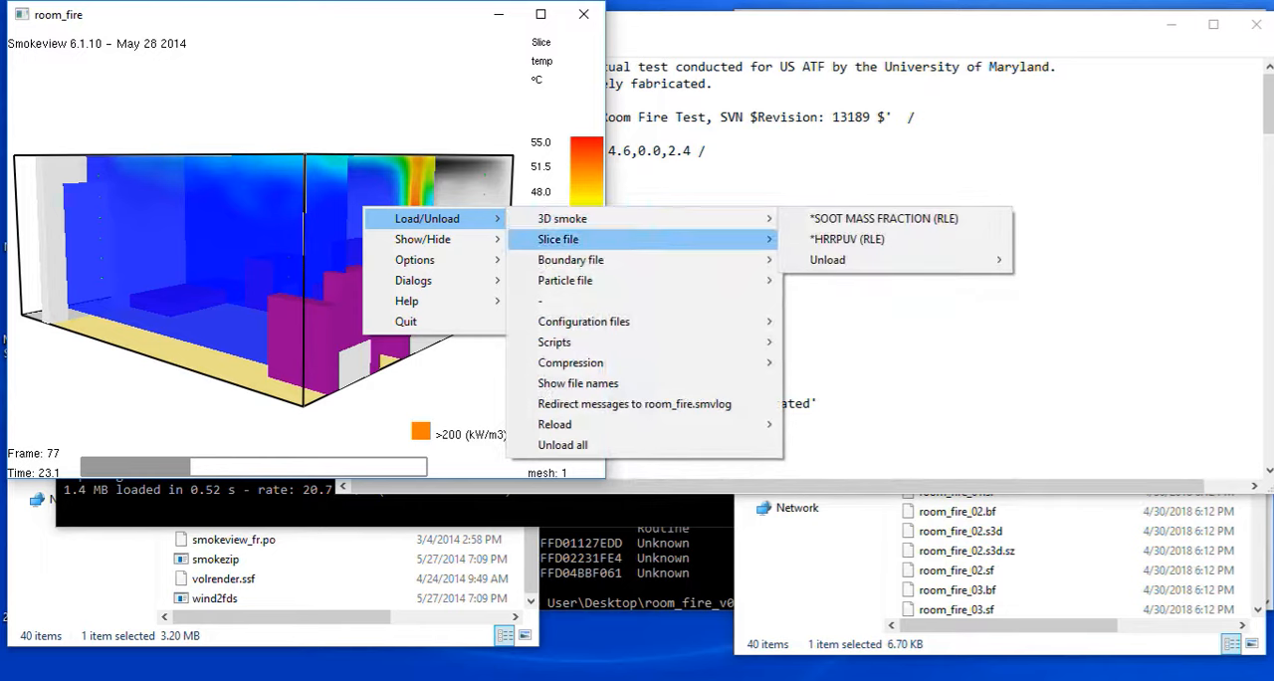
mouse_move(570, 259)
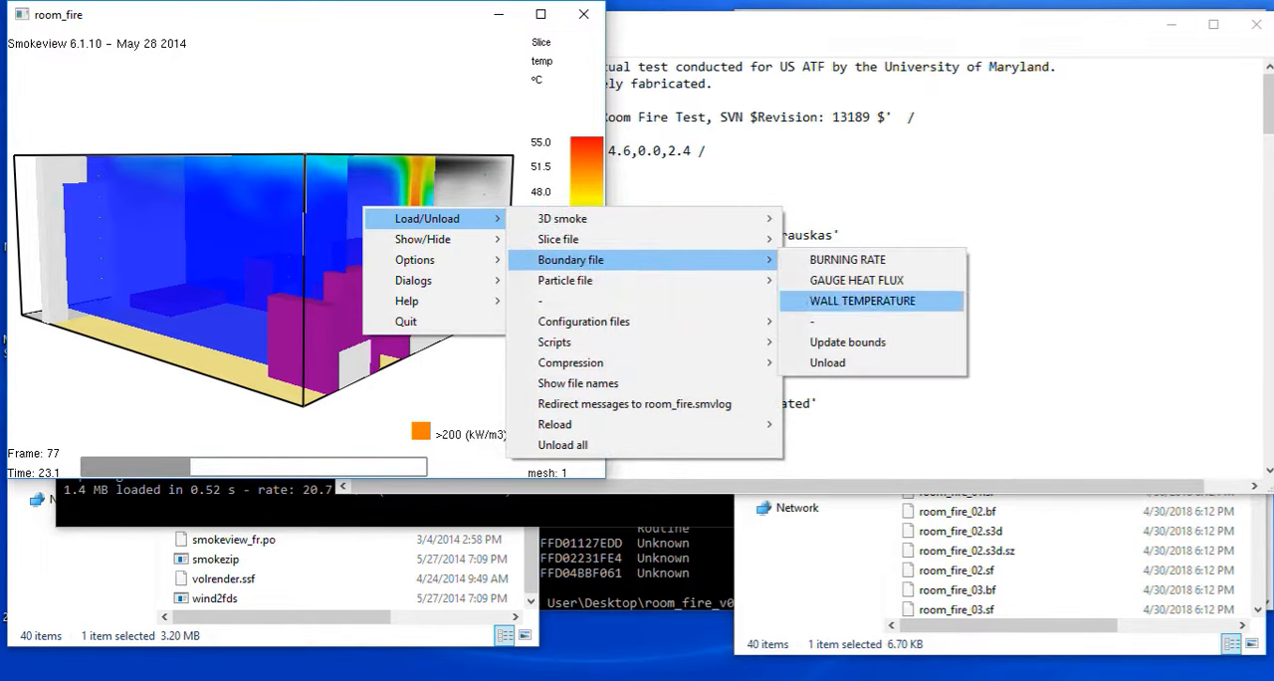
left_click(863, 300)
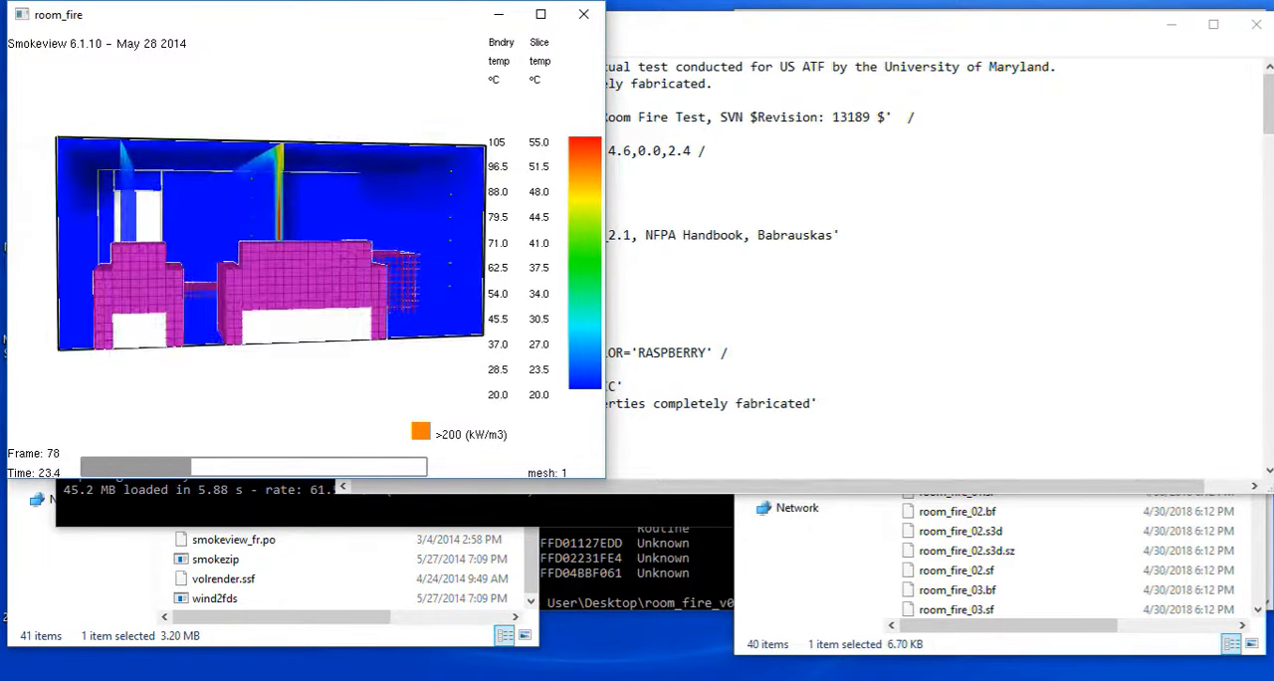
Unload all the loaded smoke, slice and boundary results from the room model.
right_click(320, 225)
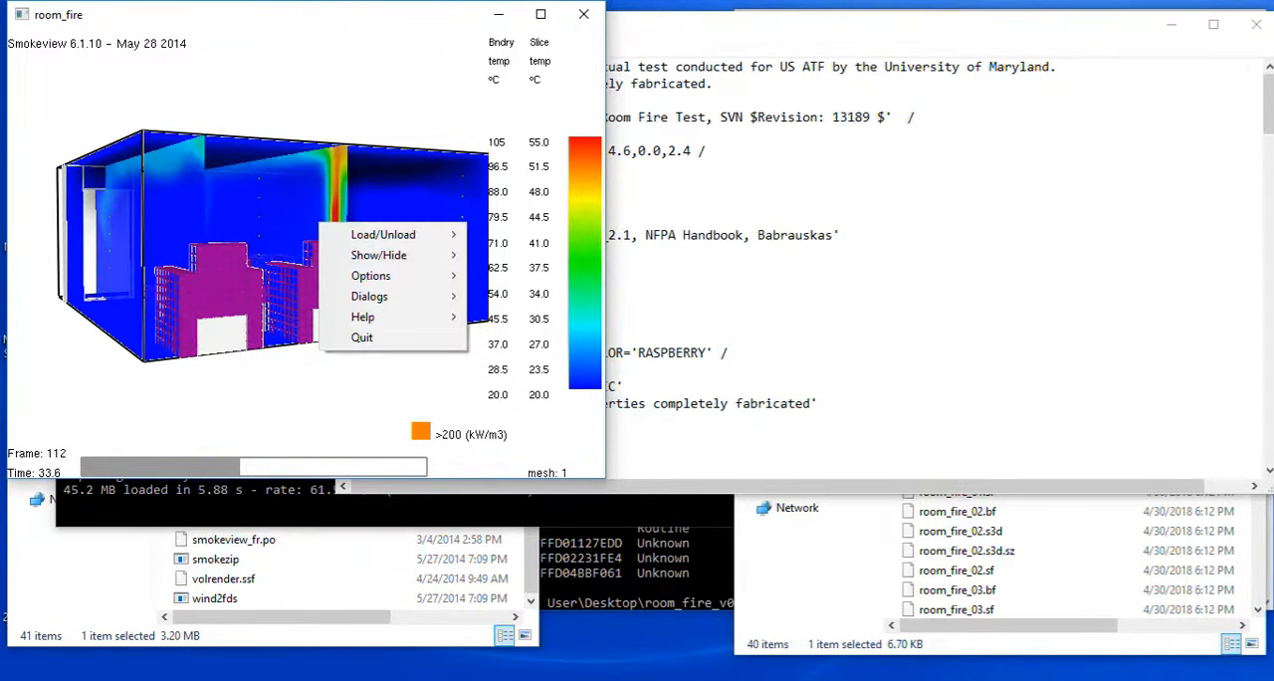
mouse_move(384, 234)
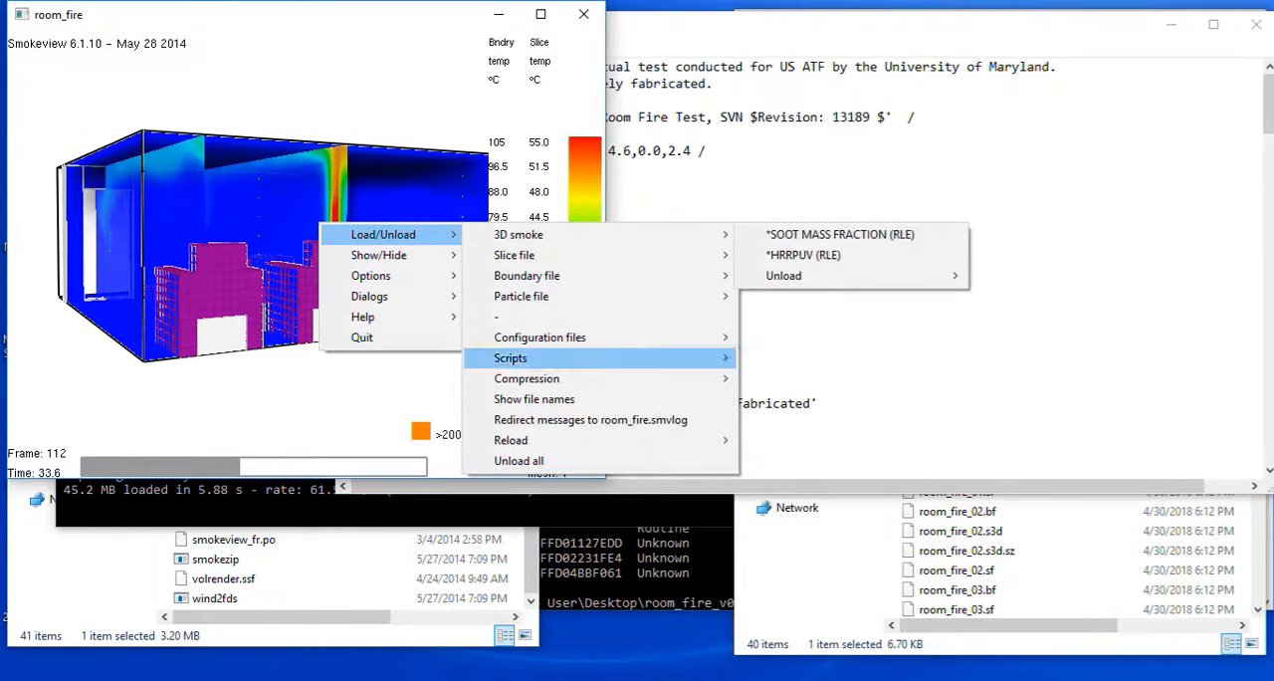
left_click(518, 461)
Load the particles data from the particle file and view the room from its open side.
right_click(299, 349)
mouse_move(378, 358)
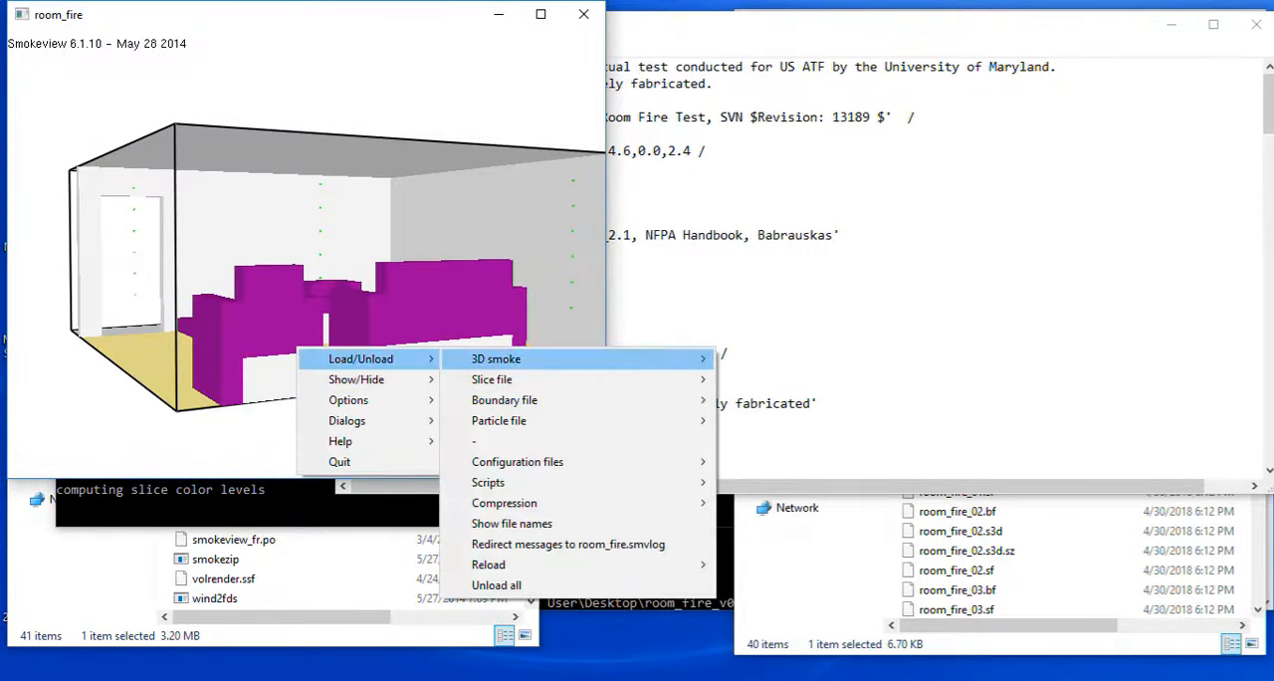
mouse_move(504, 400)
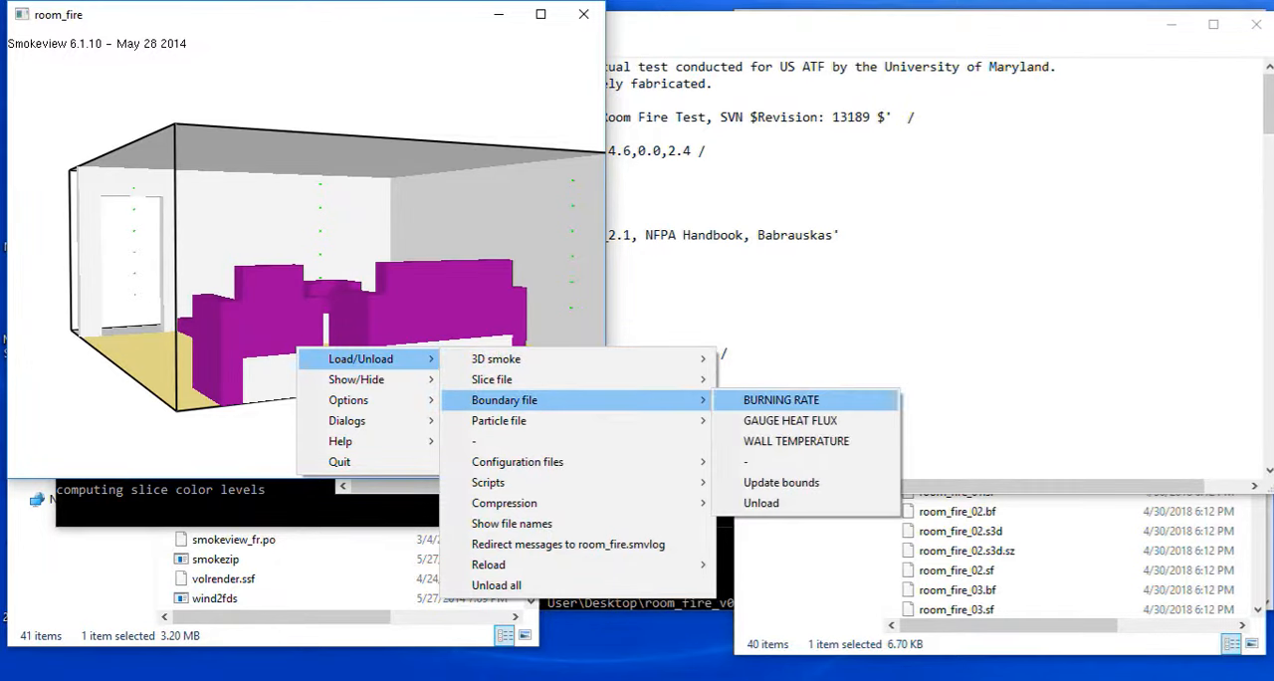
mouse_move(498, 420)
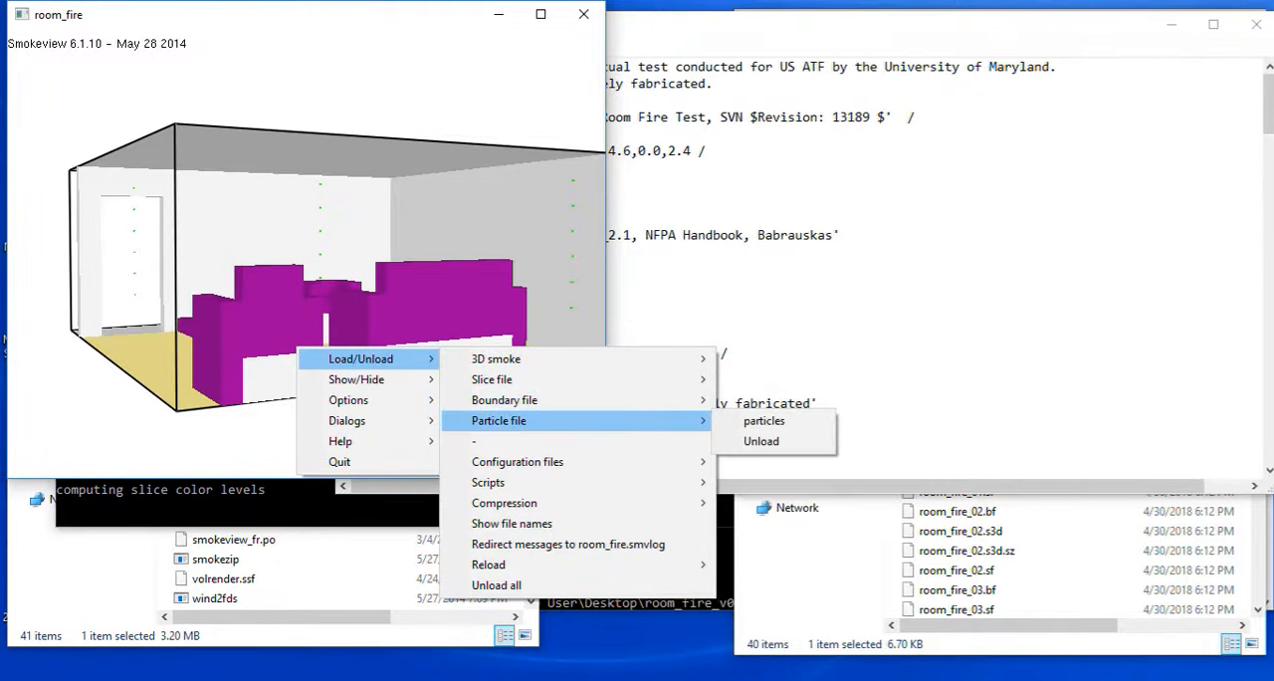
left_click(764, 421)
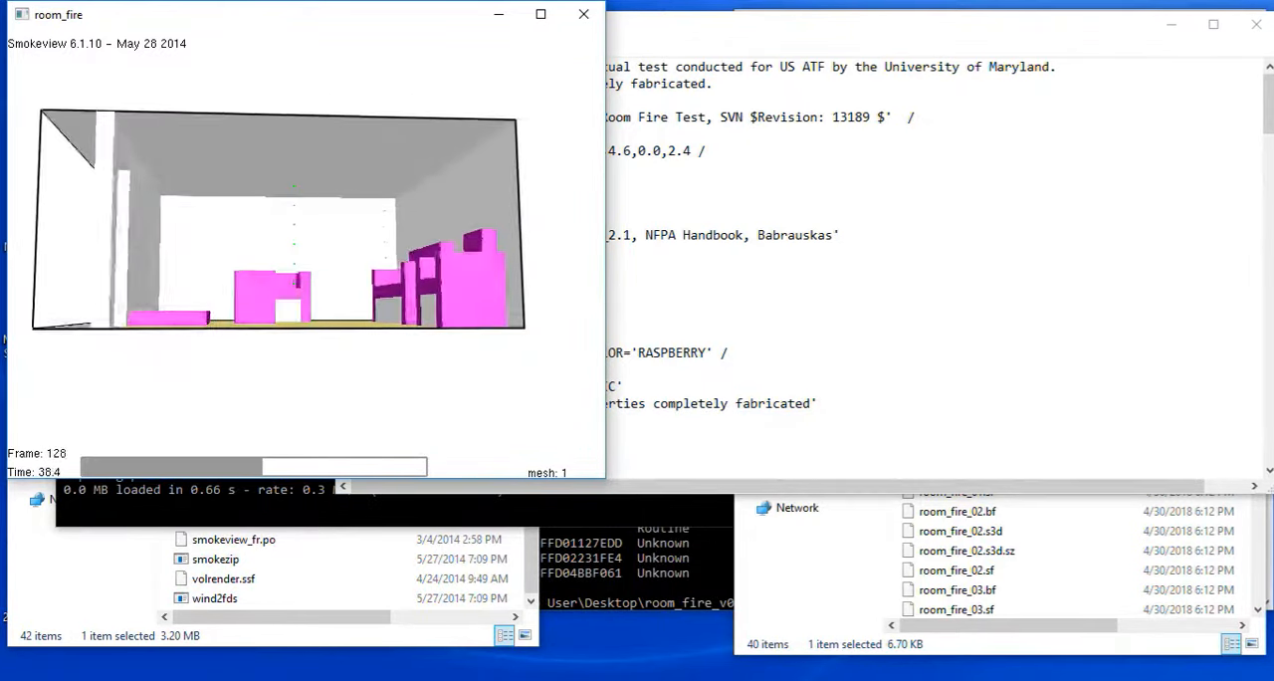
Load the WALL TEMPERATURE boundary file onto the walls and furniture of the room model.
right_click(369, 241)
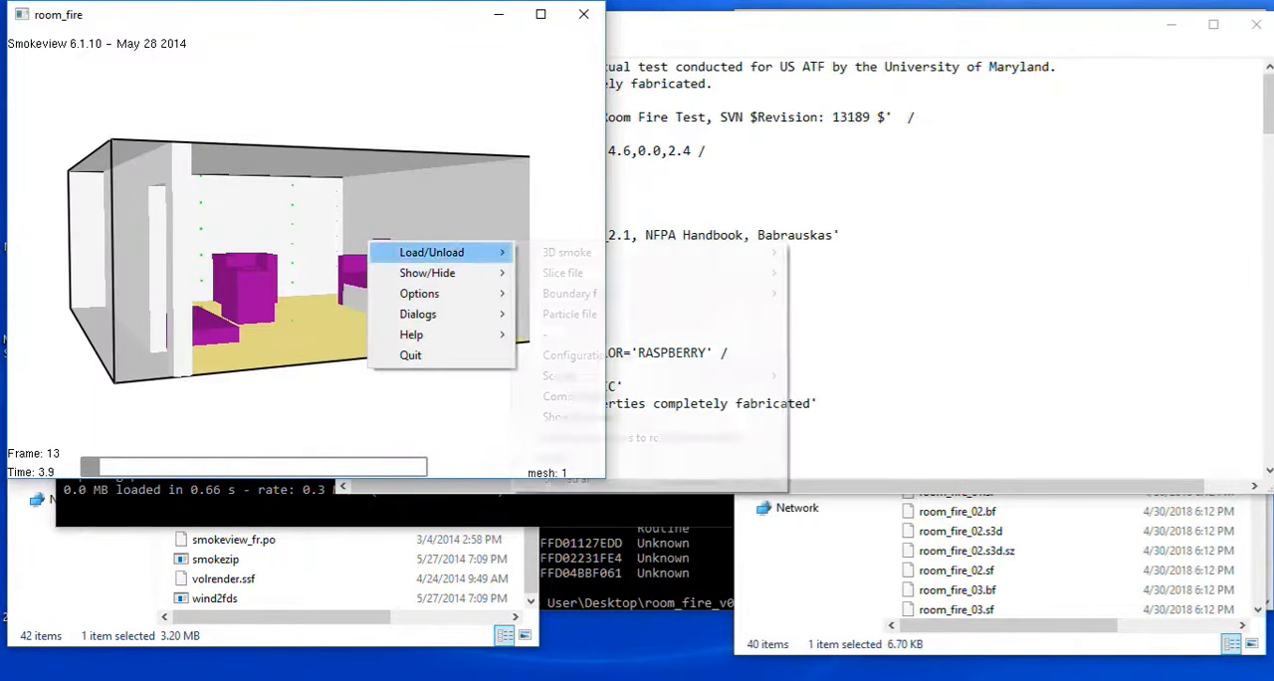
mouse_move(438, 252)
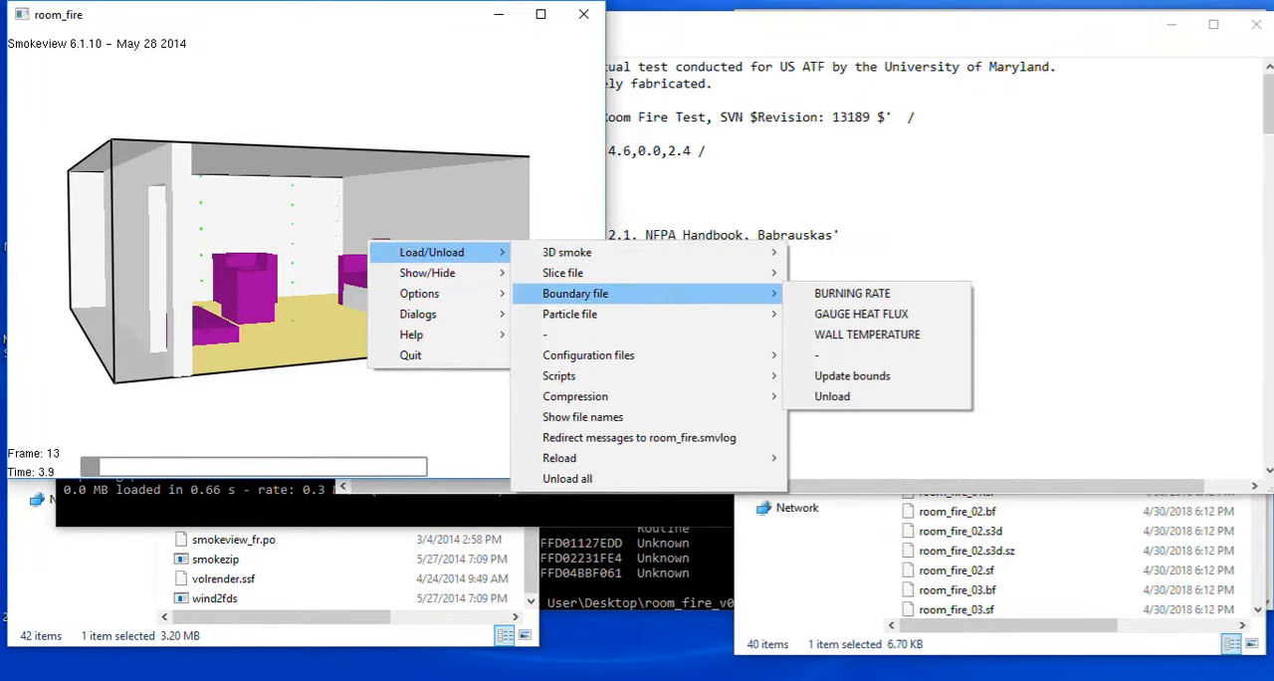
mouse_move(563, 272)
mouse_move(852, 293)
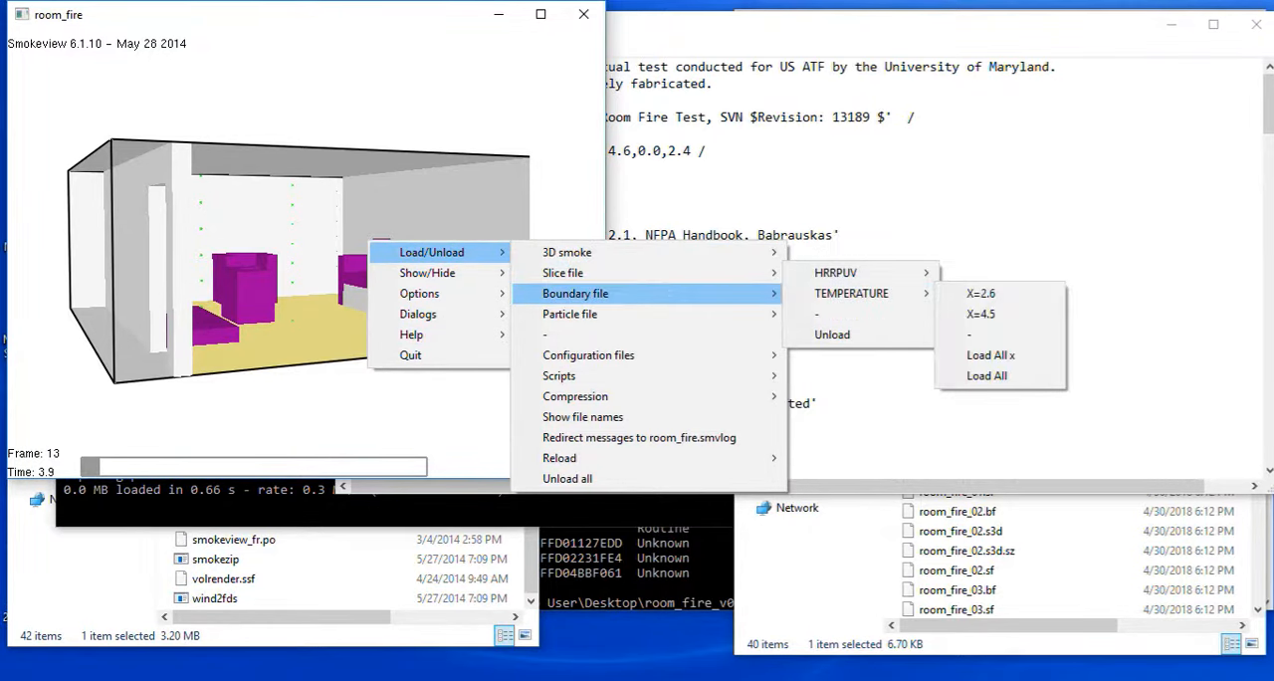
mouse_move(576, 293)
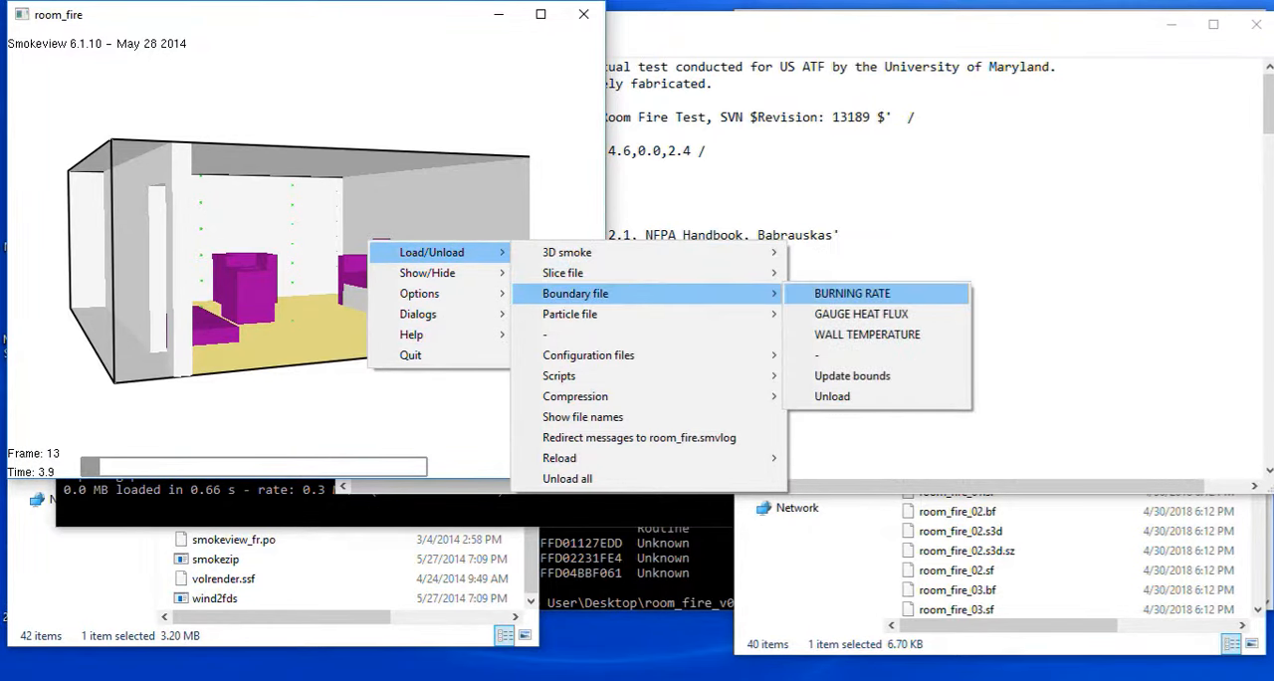
left_click(862, 334)
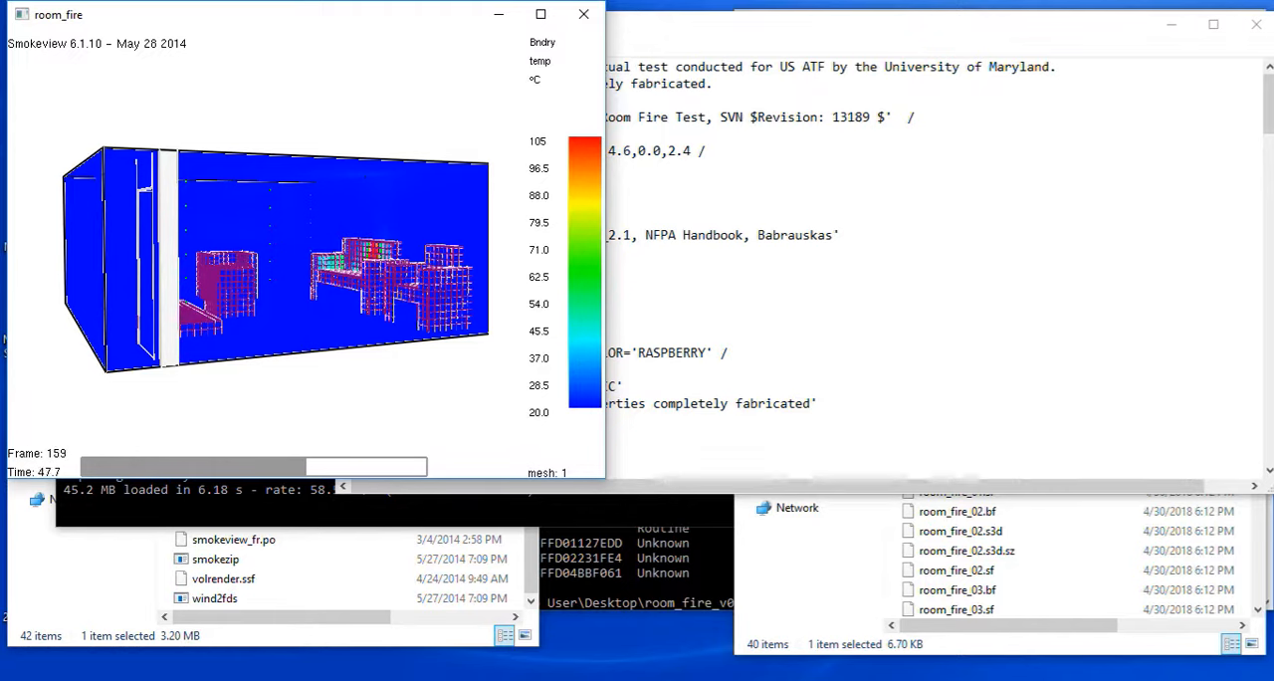
Set the maximum frame rate of the results animation to Real time.
right_click(302, 244)
mouse_move(358, 299)
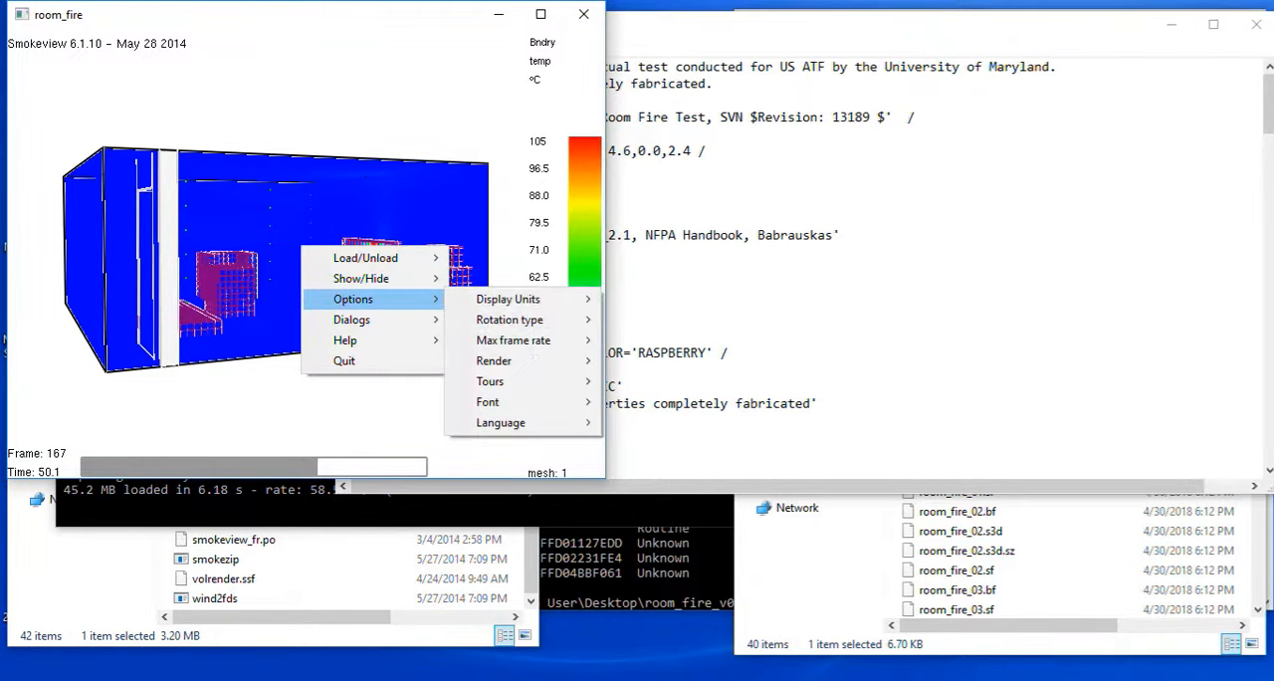
mouse_move(528, 340)
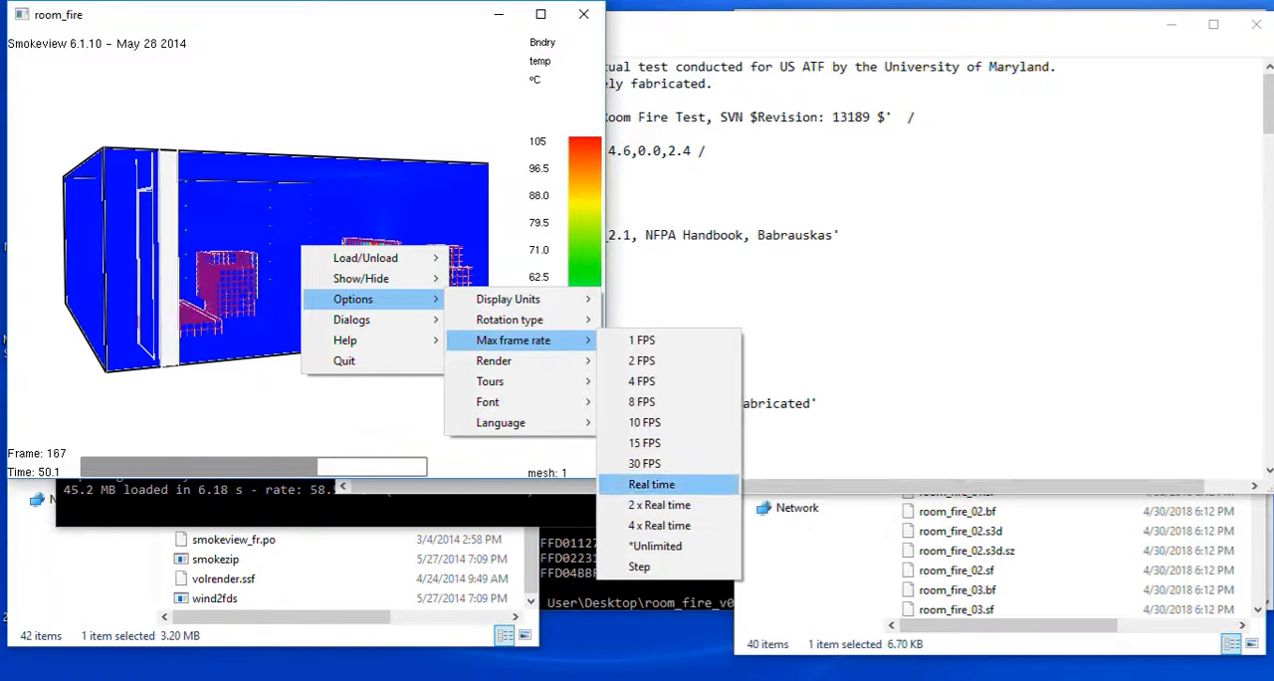
left_click(652, 484)
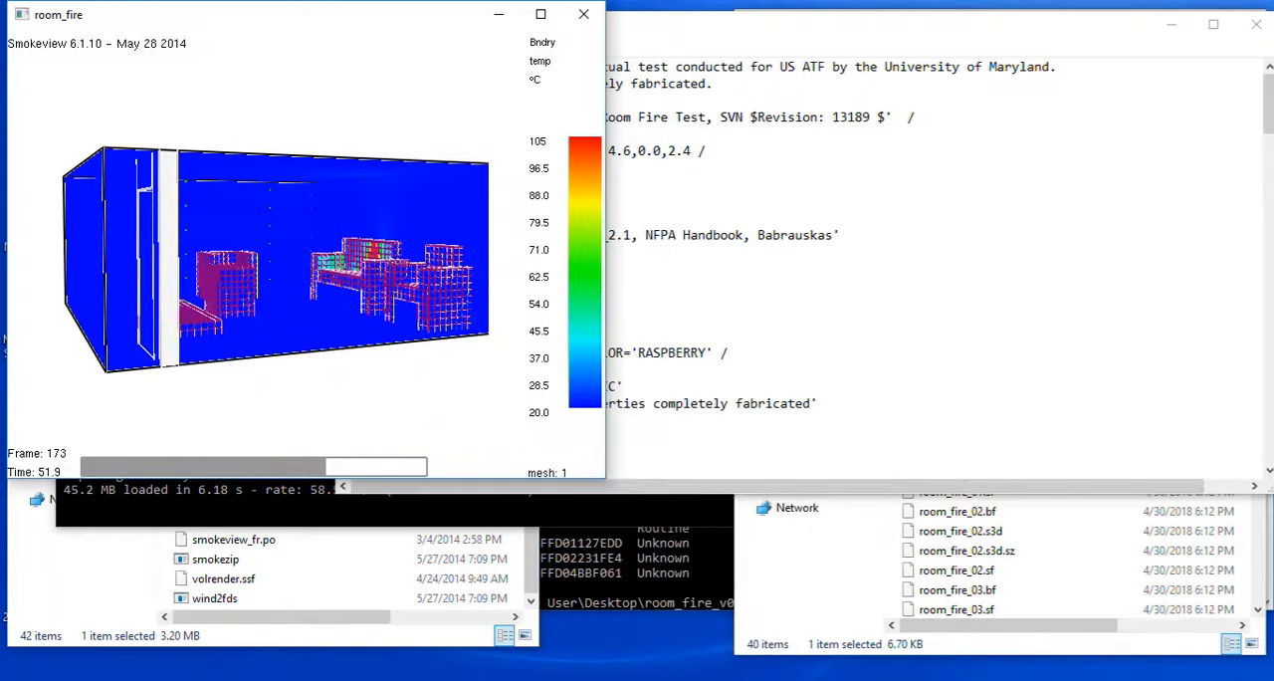
Review the render settings and render one single-part frame of the wall temperature view to an image file.
right_click(311, 263)
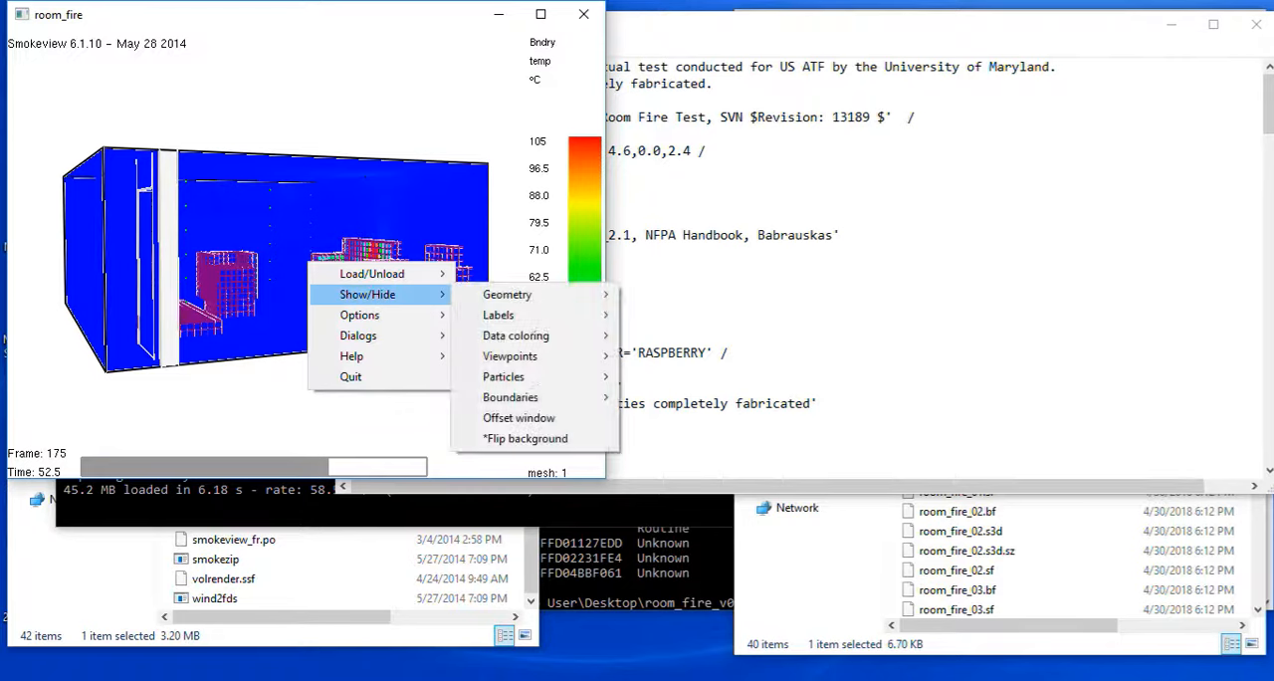
mouse_move(378, 314)
mouse_move(503, 377)
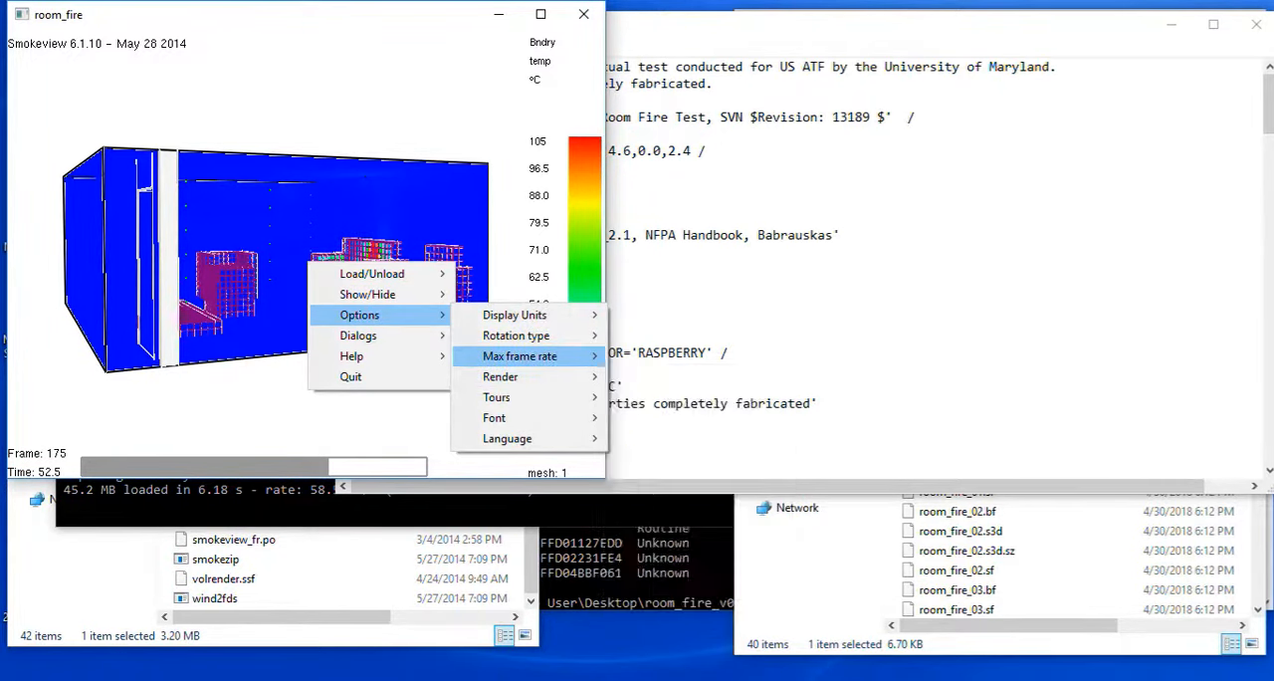
mouse_move(528, 357)
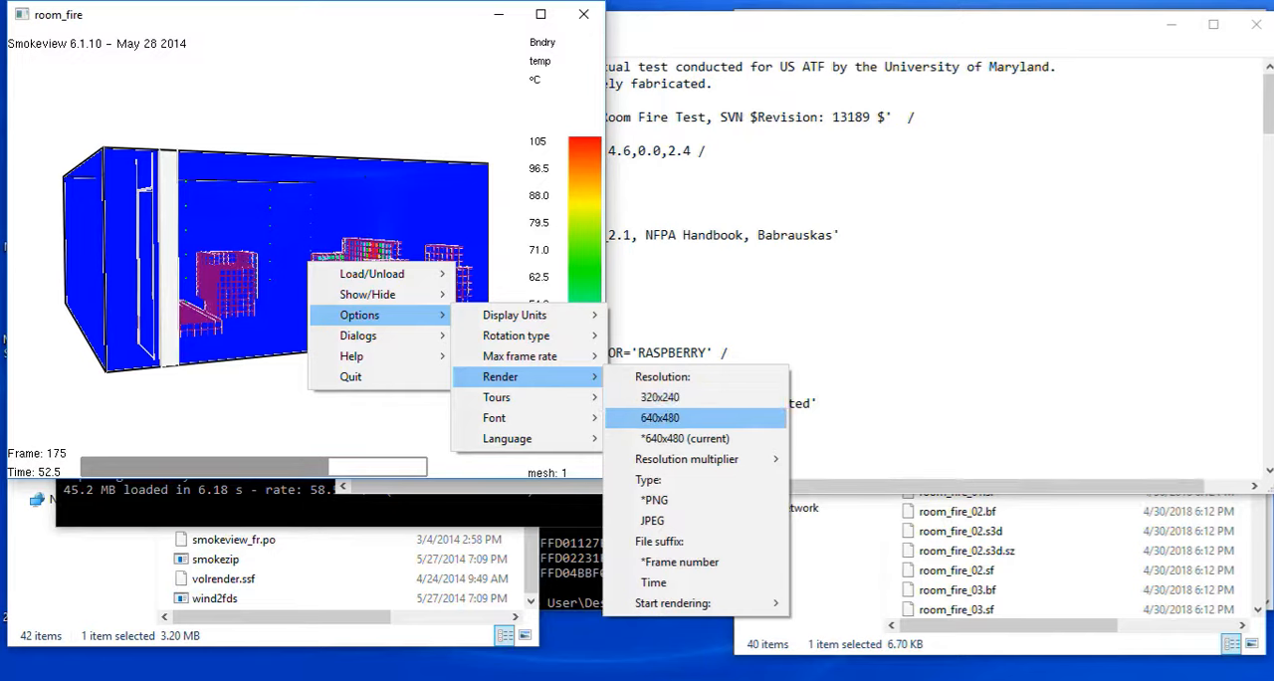
mouse_move(687, 459)
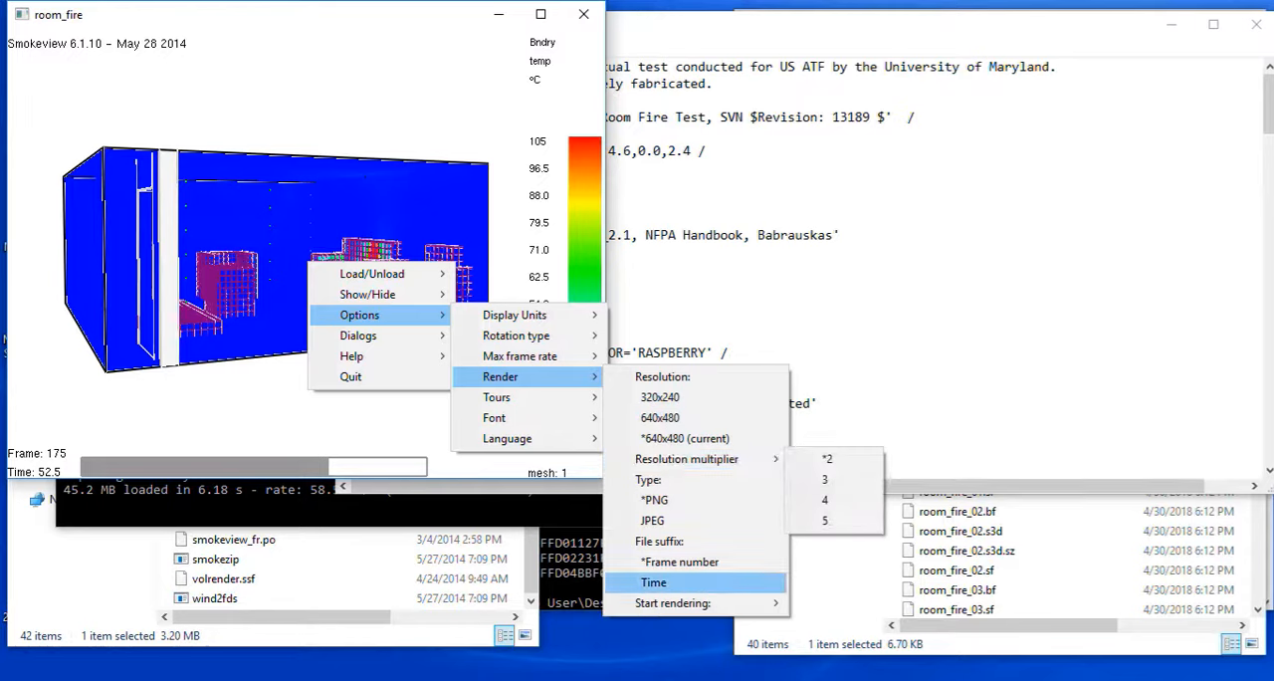
mouse_move(678, 602)
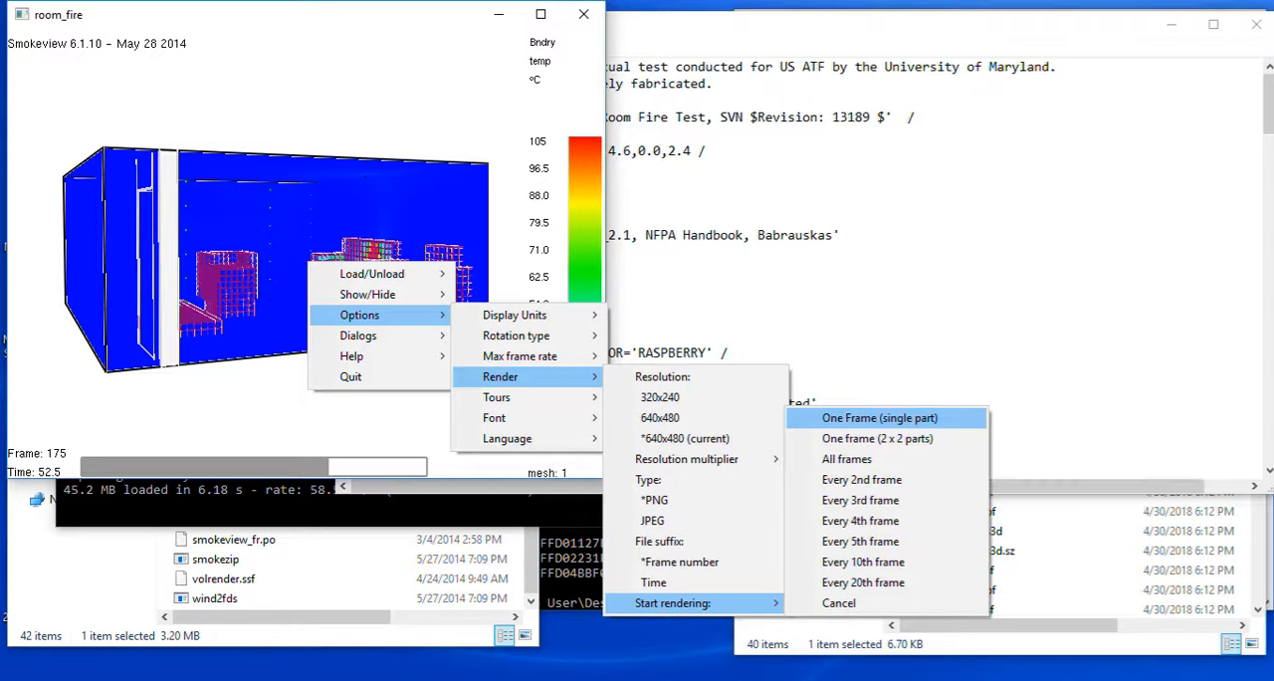
left_click(879, 418)
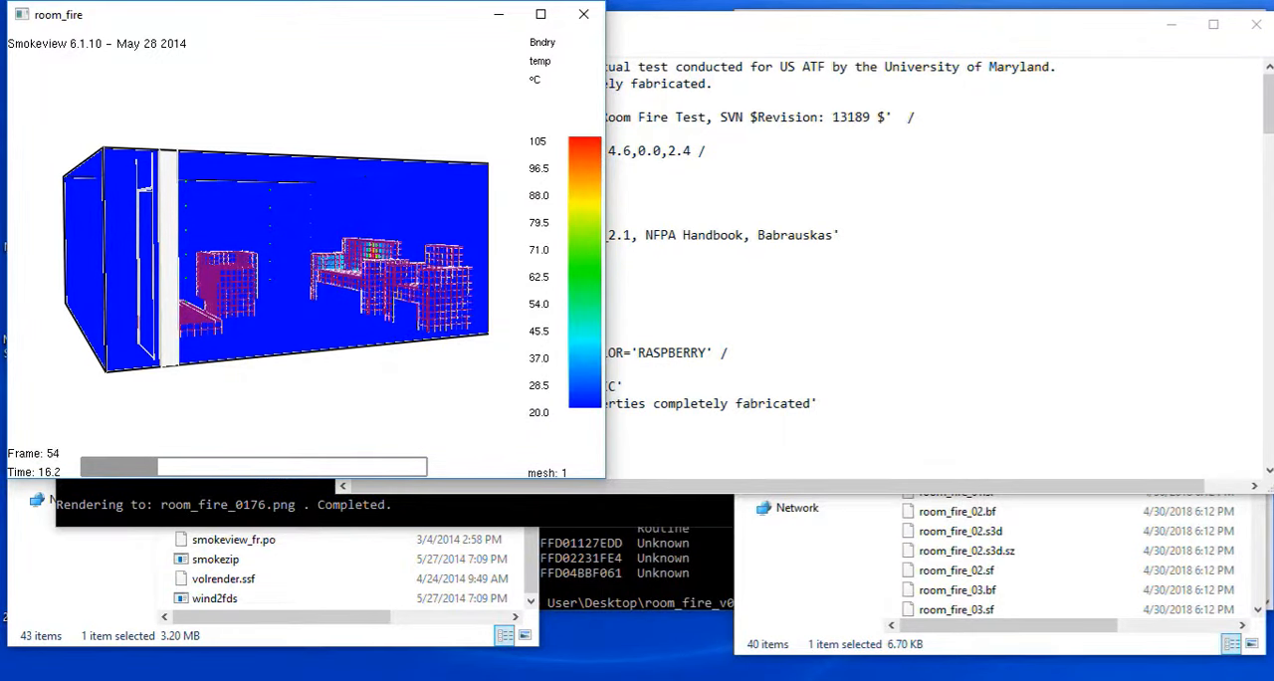
Look through the room_fire_v01 folder for the rendered image and close the folder window.
left_click(996, 551)
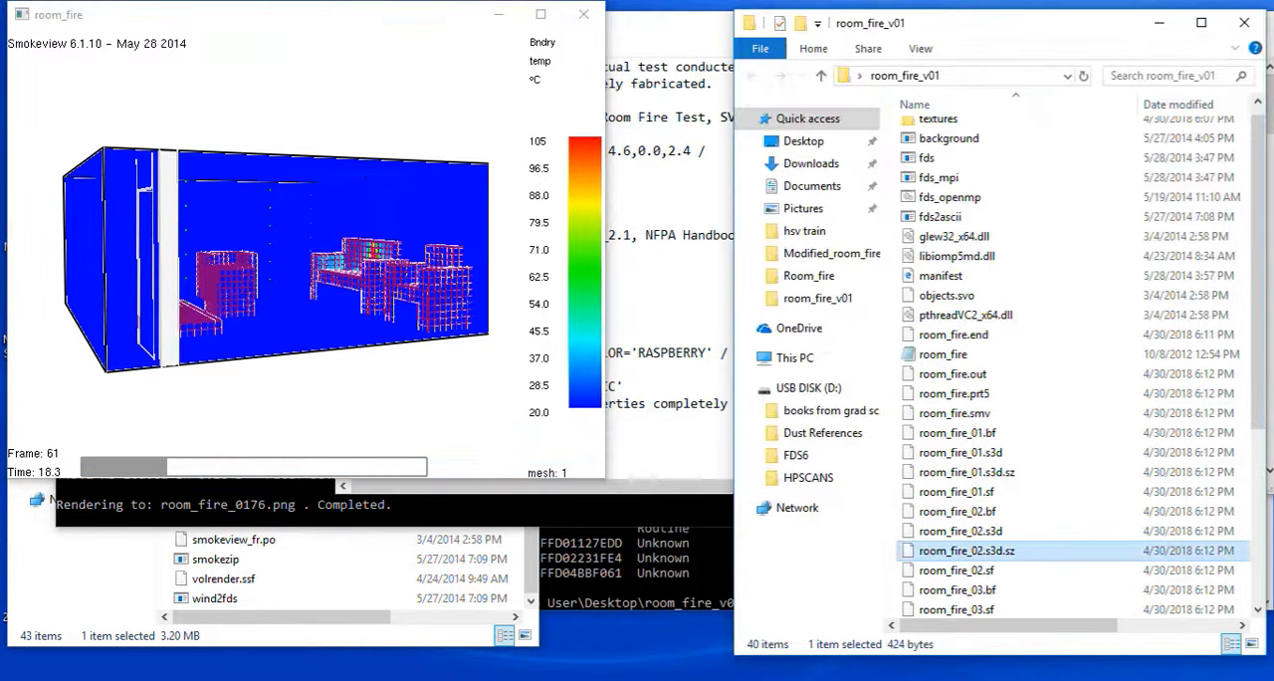
scroll(996, 363, "down", 5)
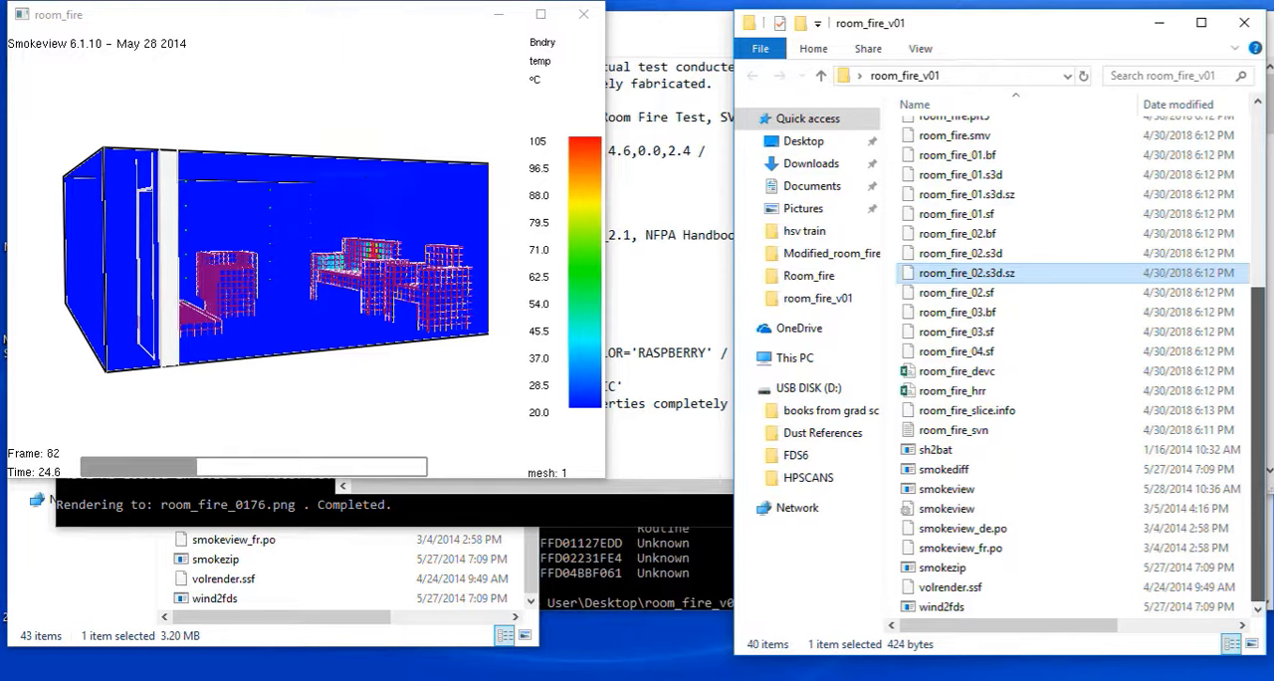
scroll(1076, 369, "up", 4)
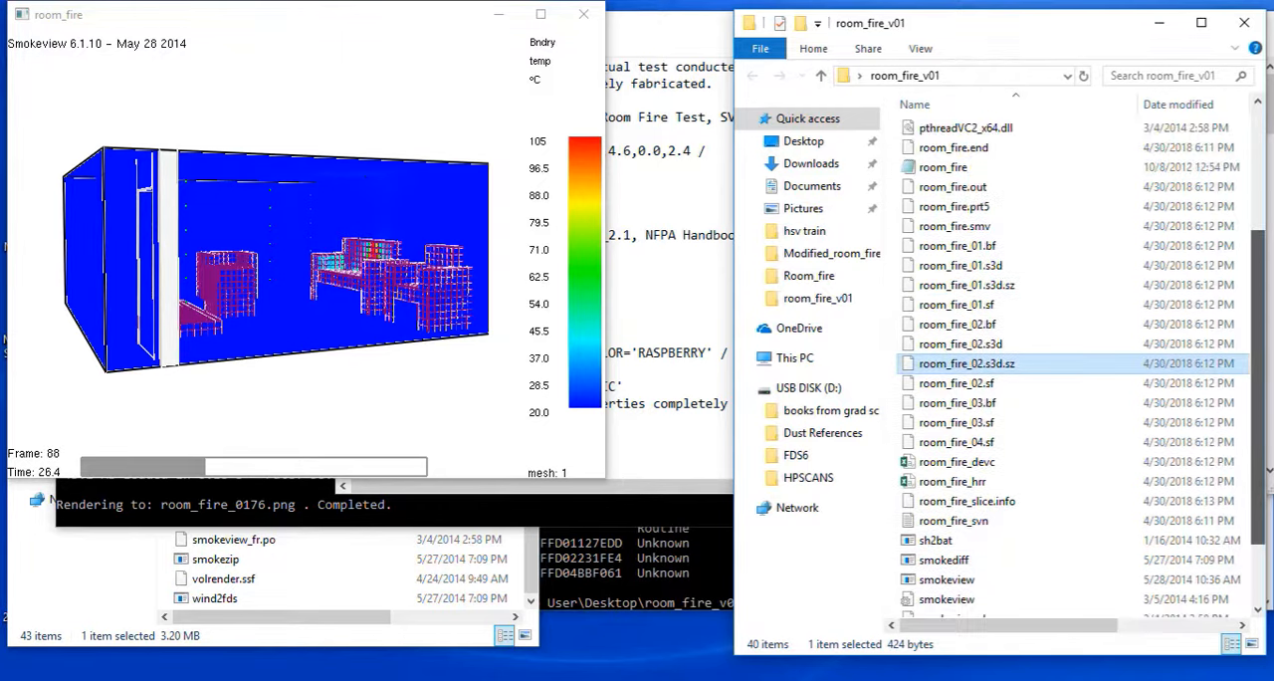
left_click_drag(1259, 287, 1259, 263)
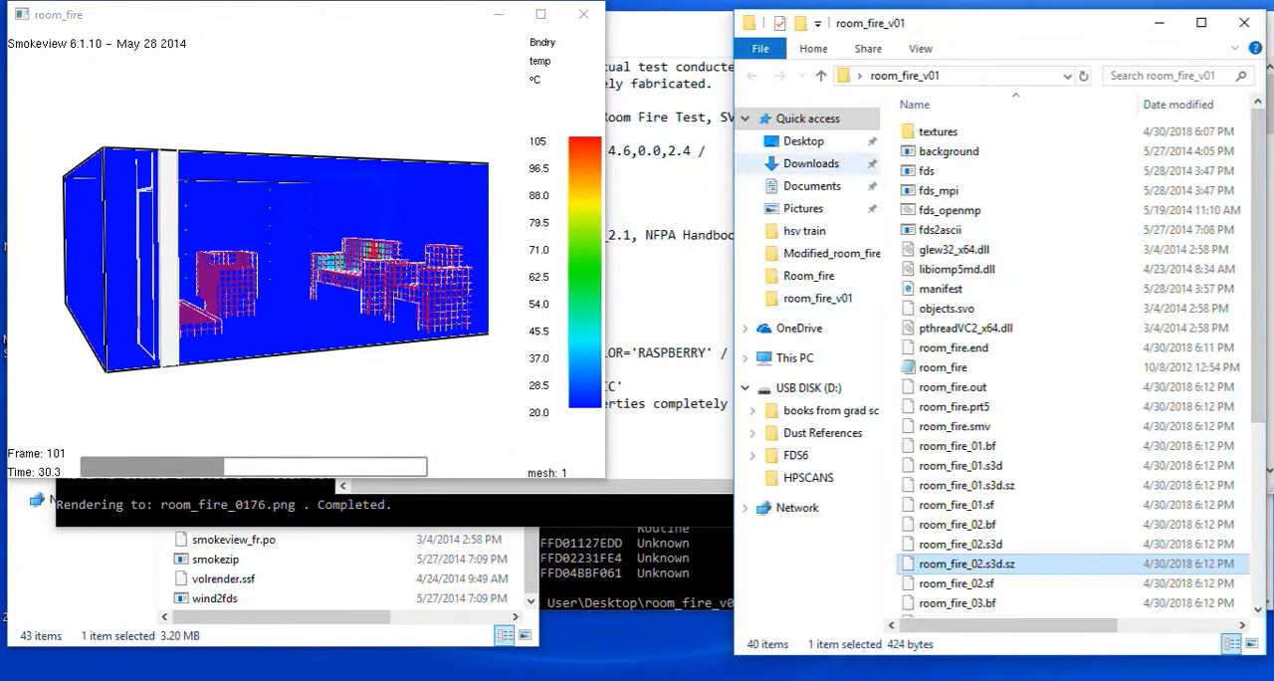
left_click(1245, 22)
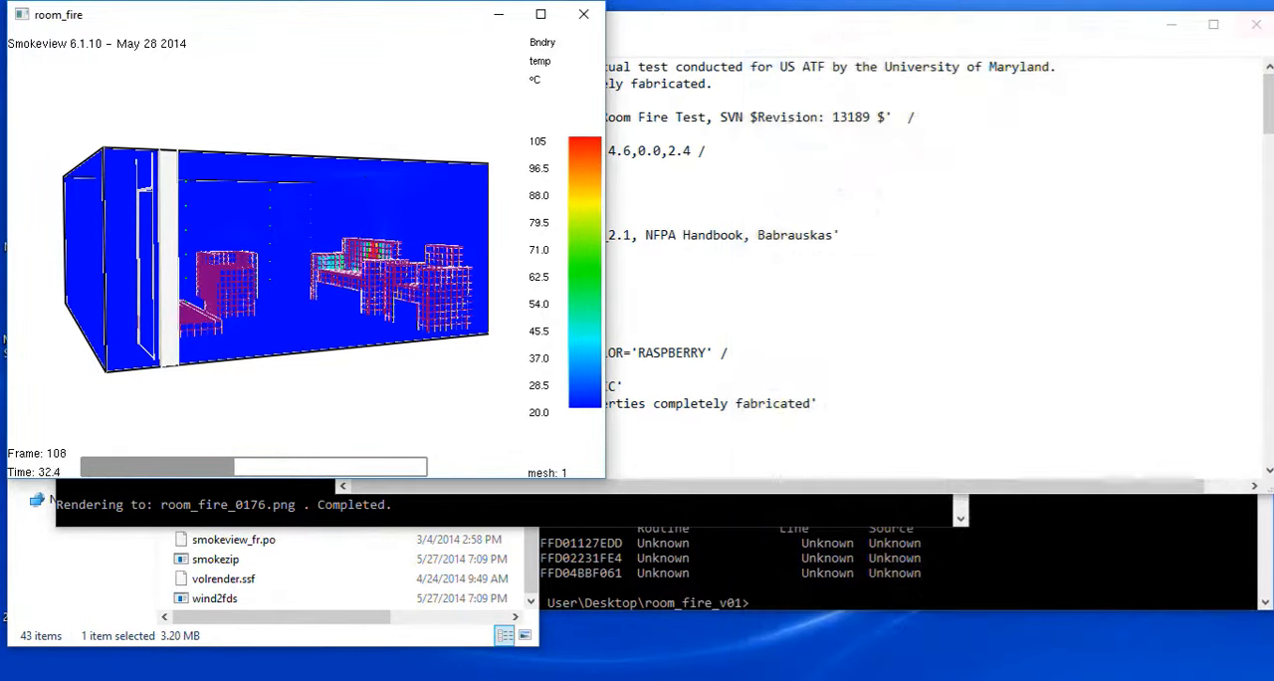
Find the rendered image room_fire_0176 in the Room_fire folder, view it in Photos and close it.
left_click_drag(916, 22, 897, 146)
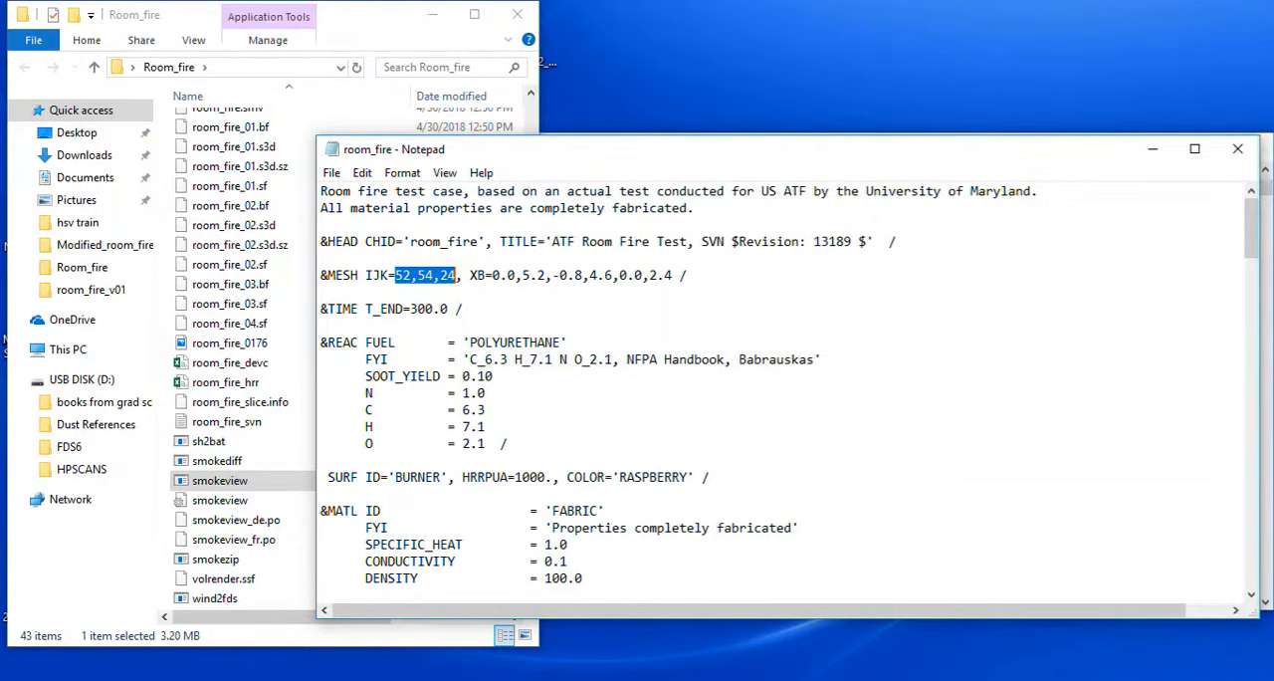
left_click(364, 15)
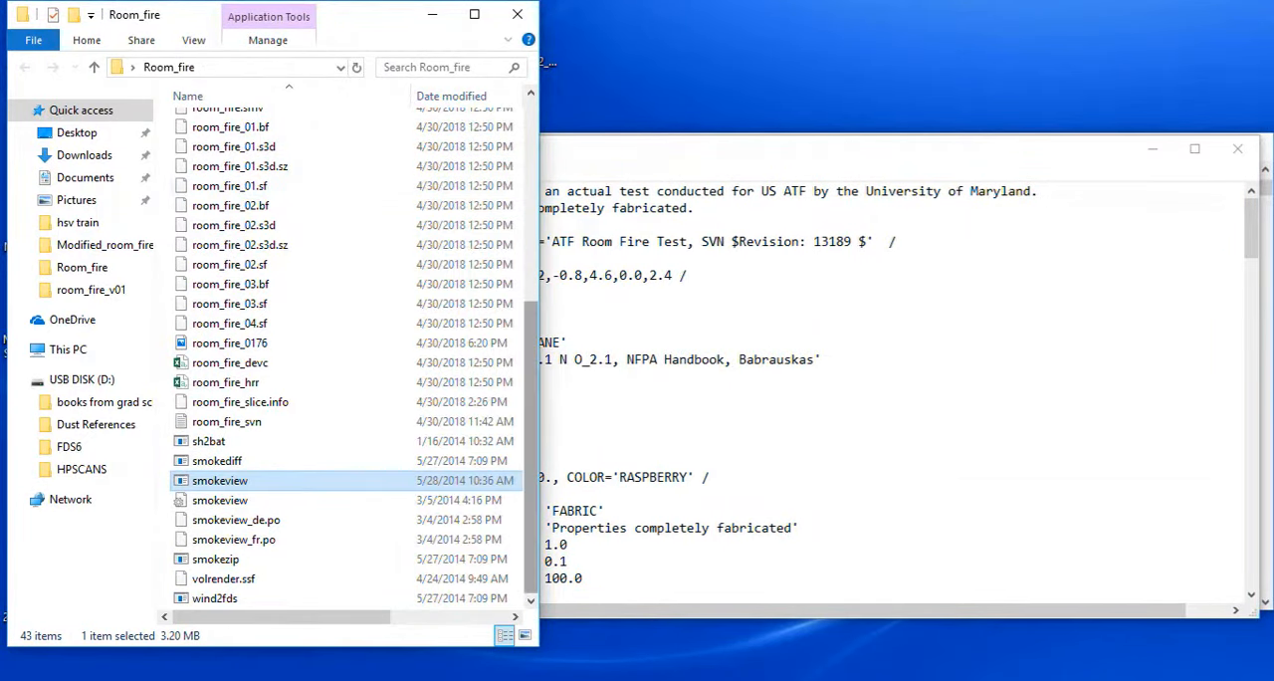
left_click_drag(532, 332, 532, 330)
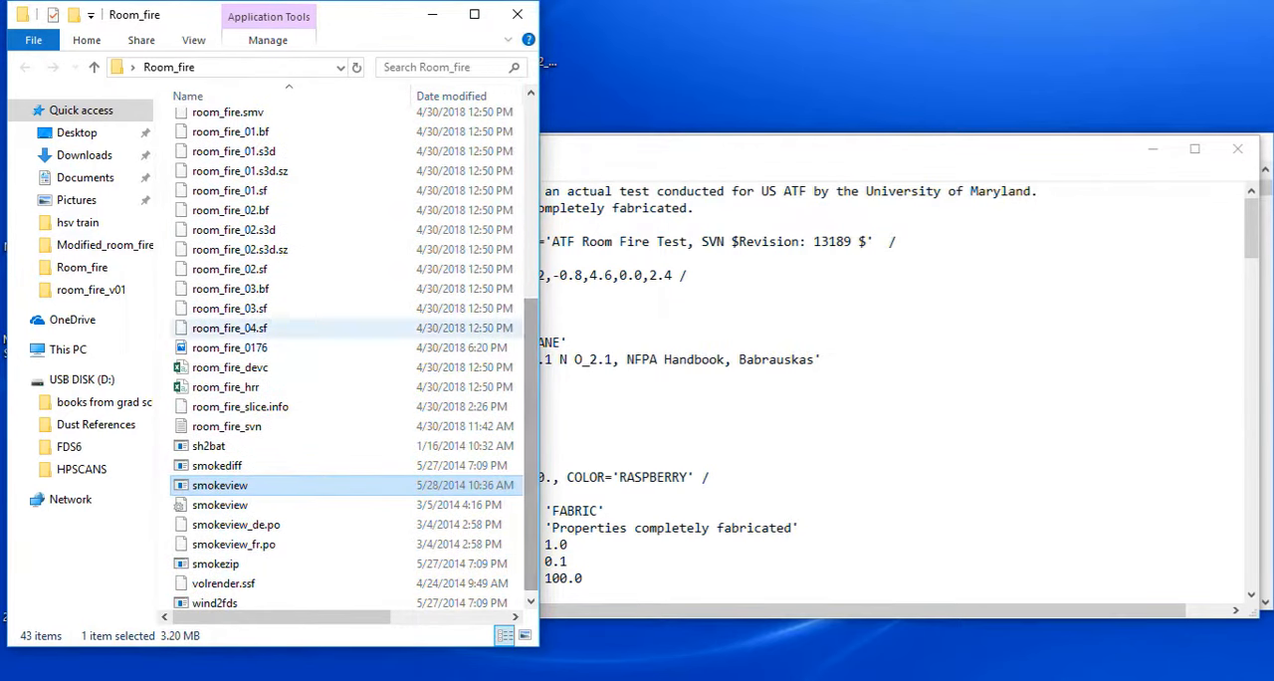
left_click(230, 348)
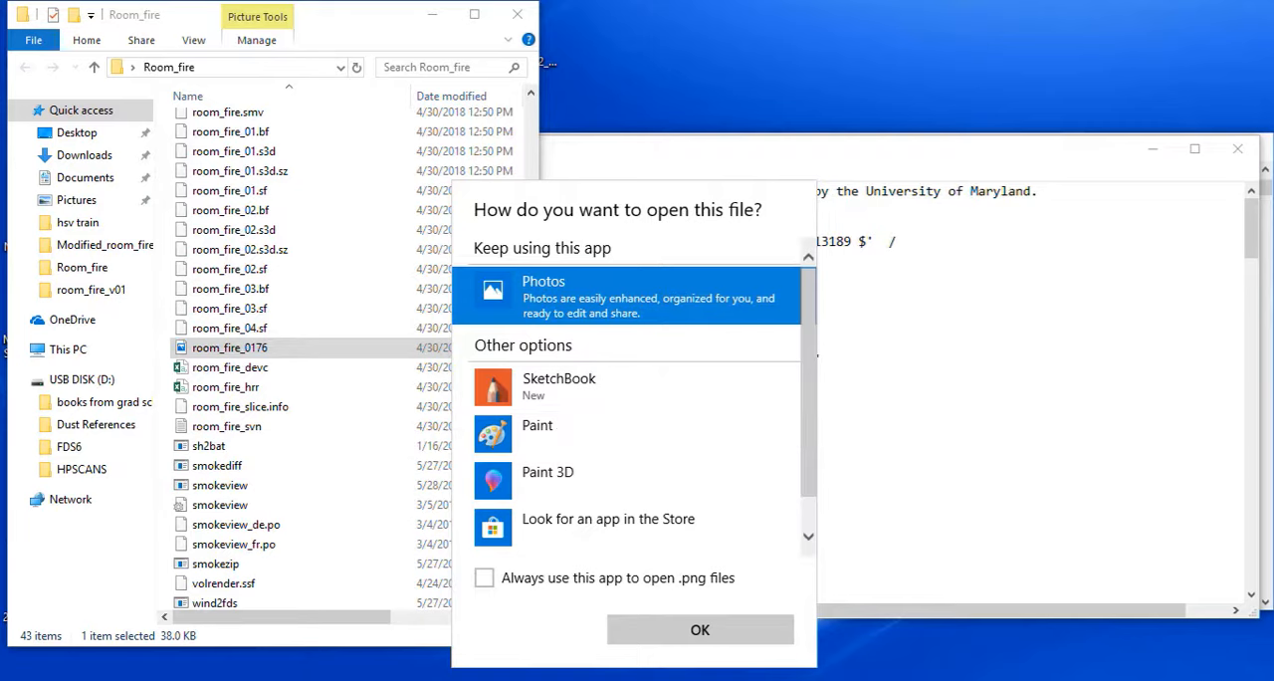
key("Return")
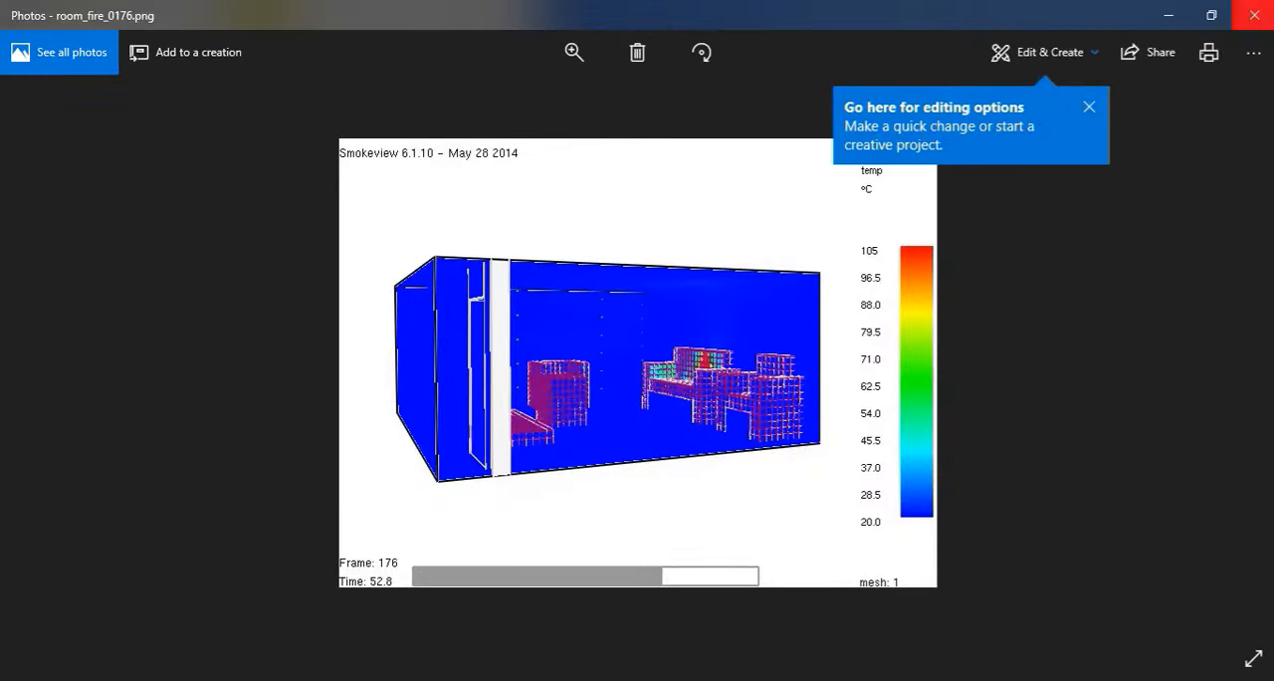
left_click(1253, 15)
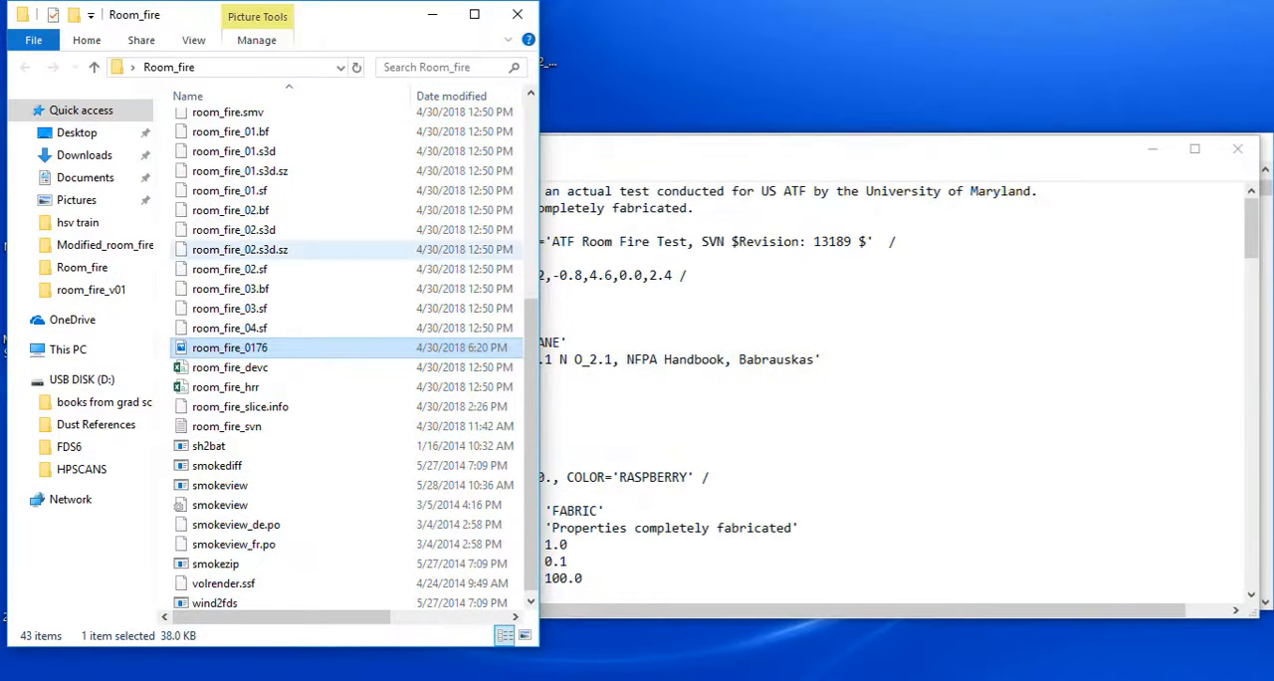
Switch to the FDS Beginner example notes in Word, place the cursor after HRRPUA, and close the Fires folder window.
left_click(433, 15)
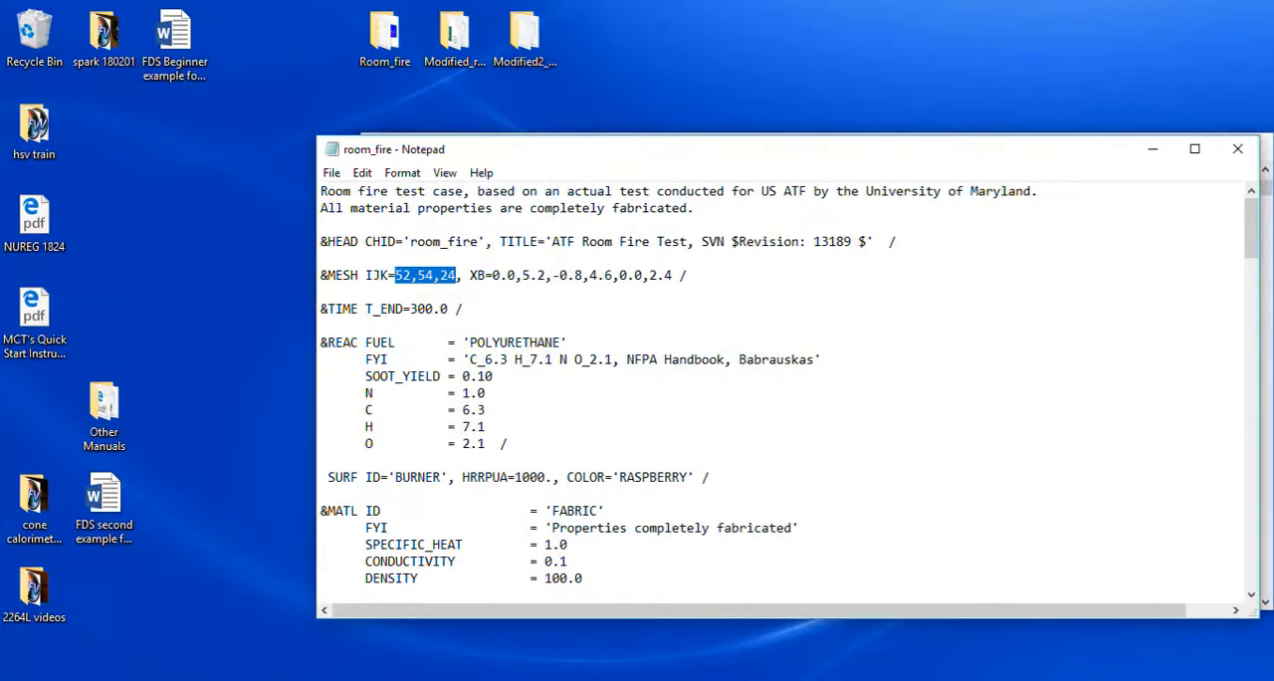
left_click(433, 679)
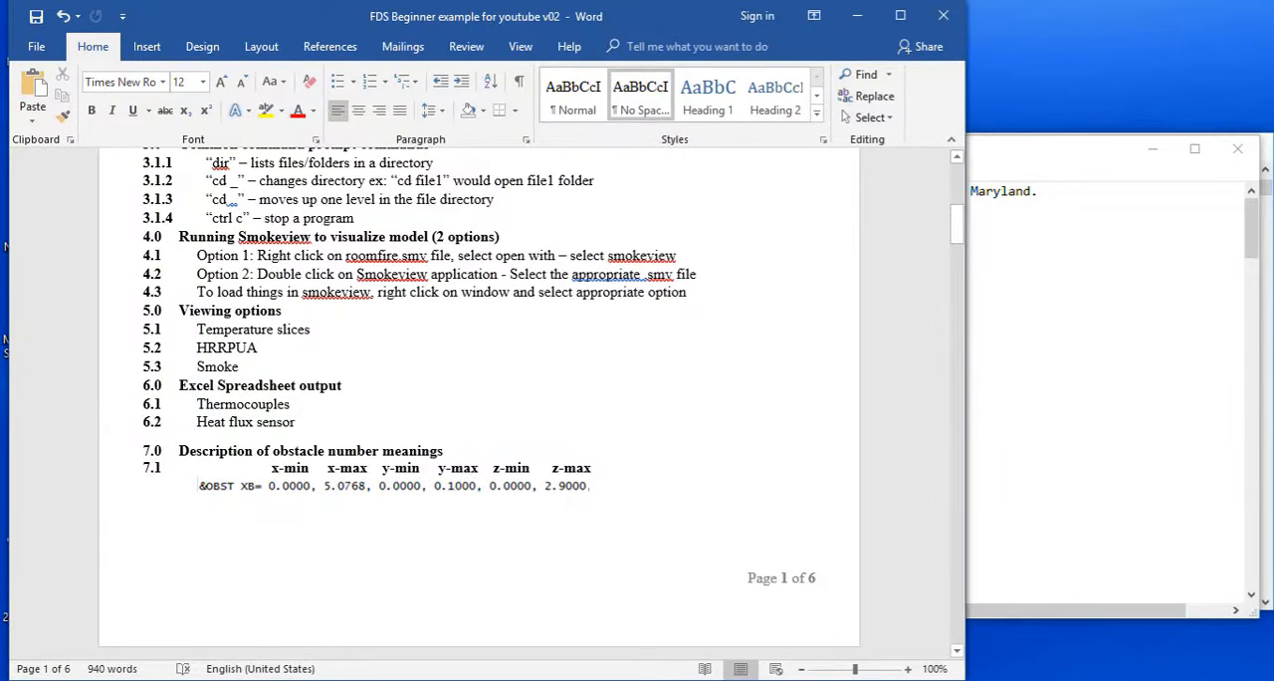
left_click(259, 347)
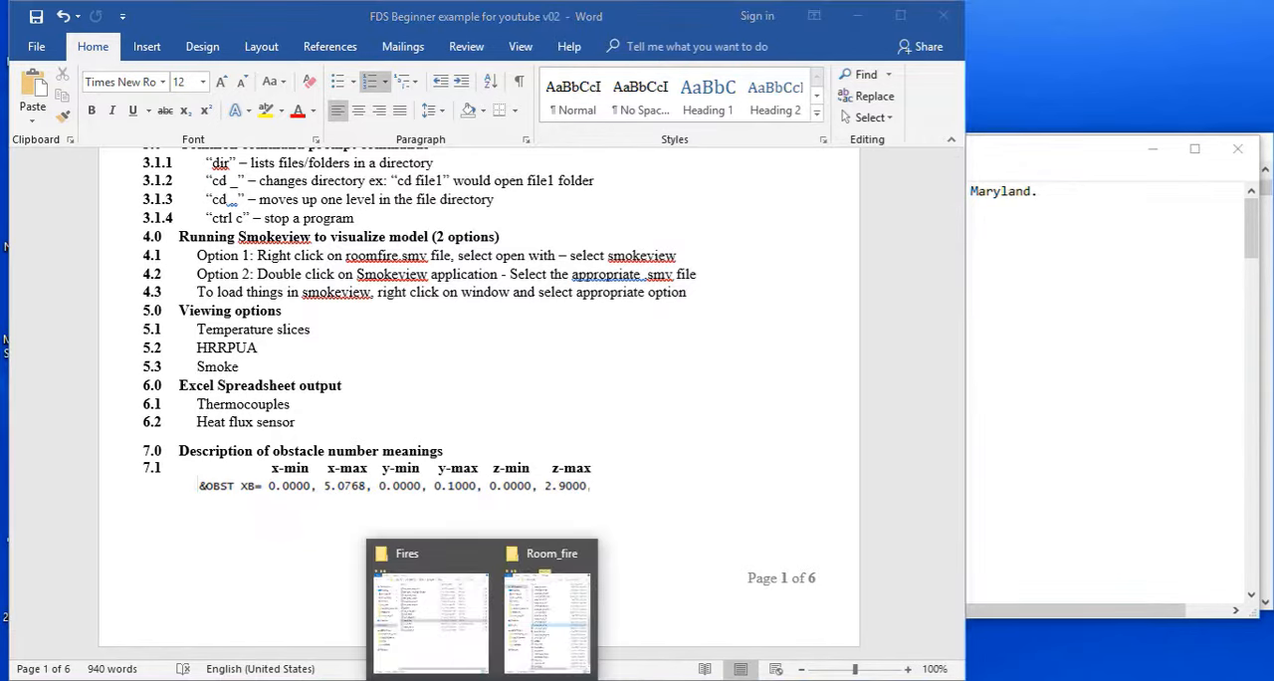
left_click(428, 602)
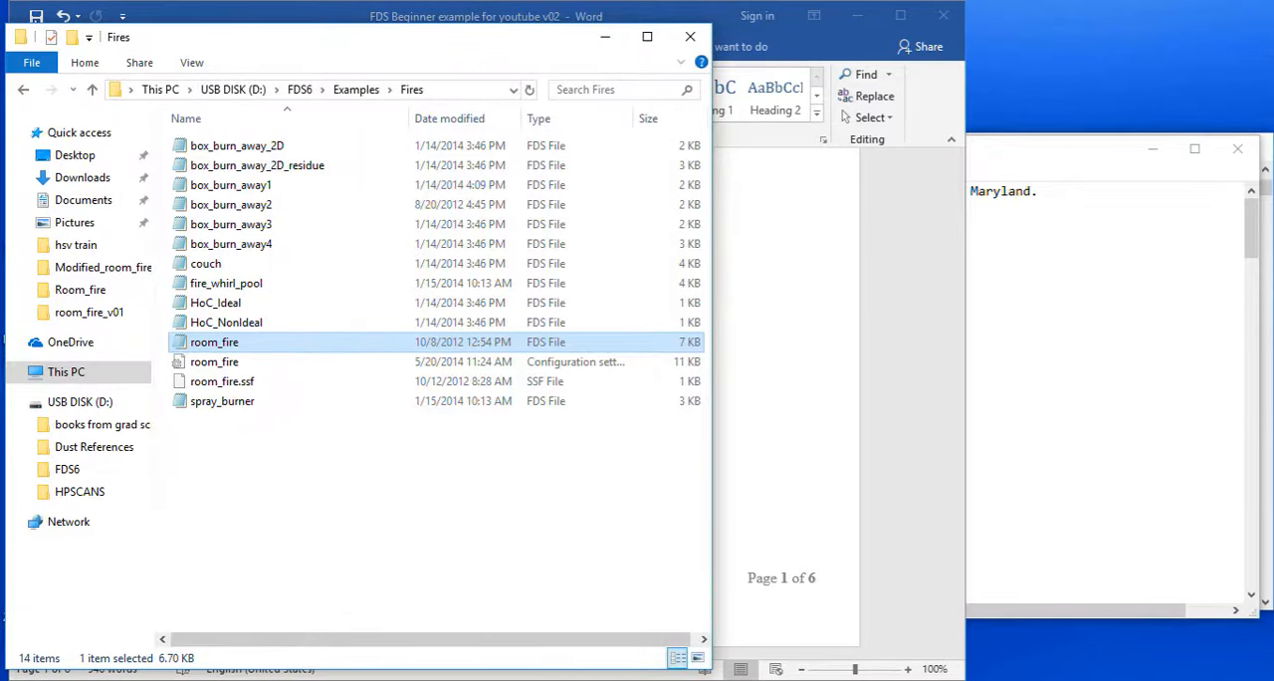
left_click(690, 37)
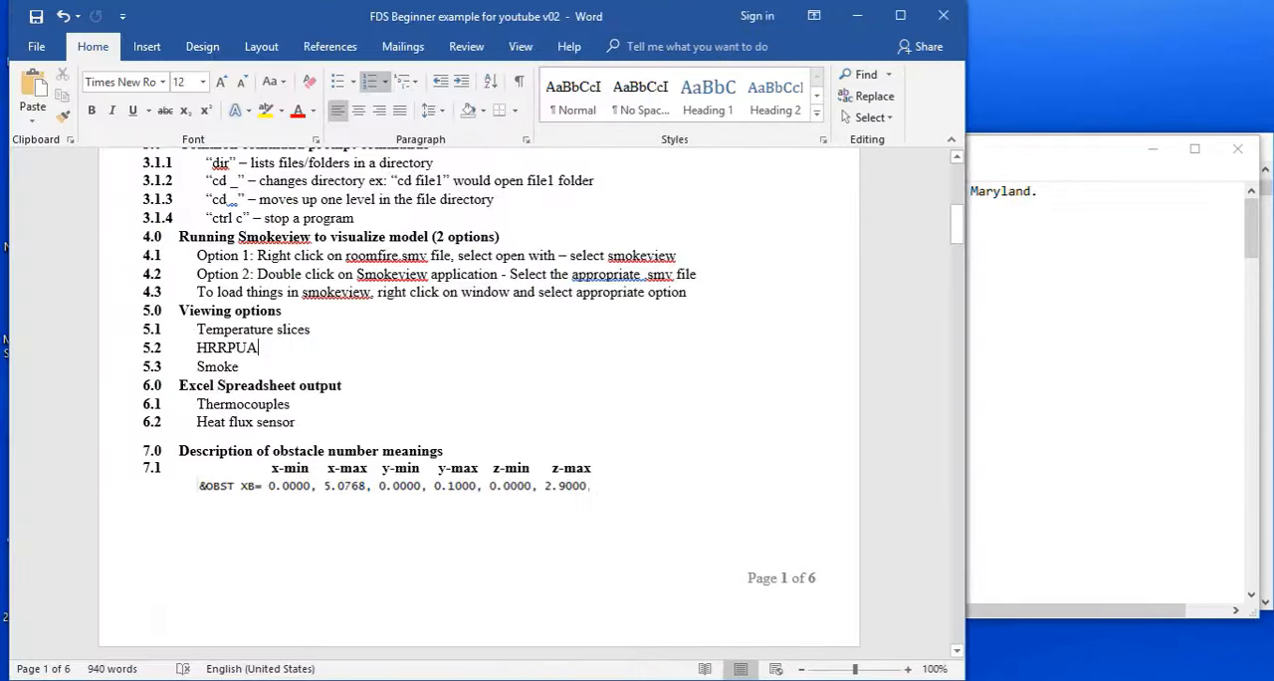
Open room_fire_devc from the Room_fire folder in Excel, dismiss the sign-in and product notices, examine the device data, and minimize the workbook.
left_click(532, 679)
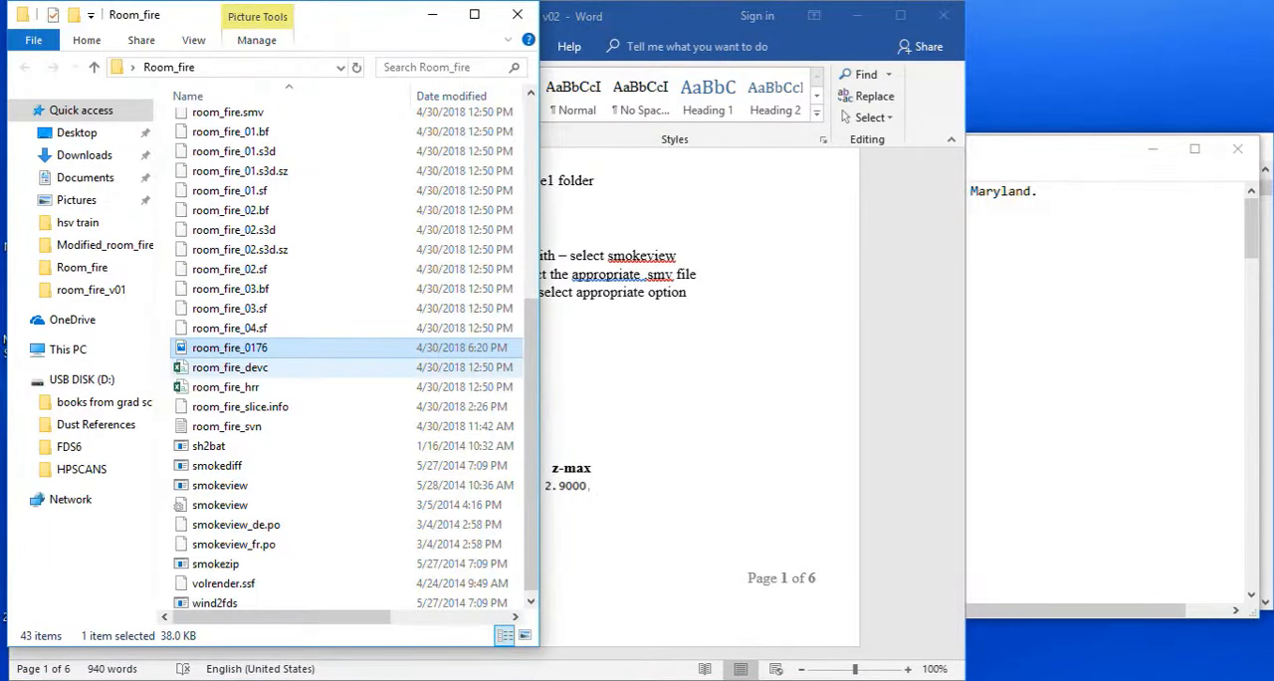
left_click(300, 366)
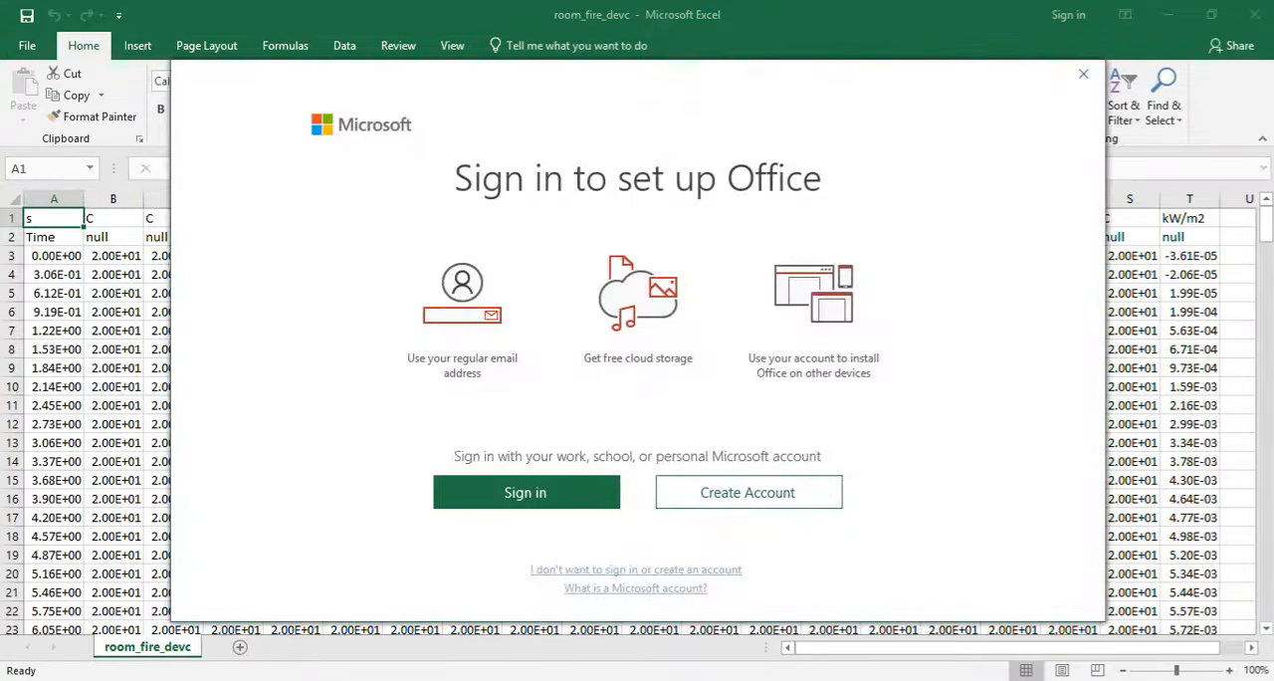
left_click(1083, 74)
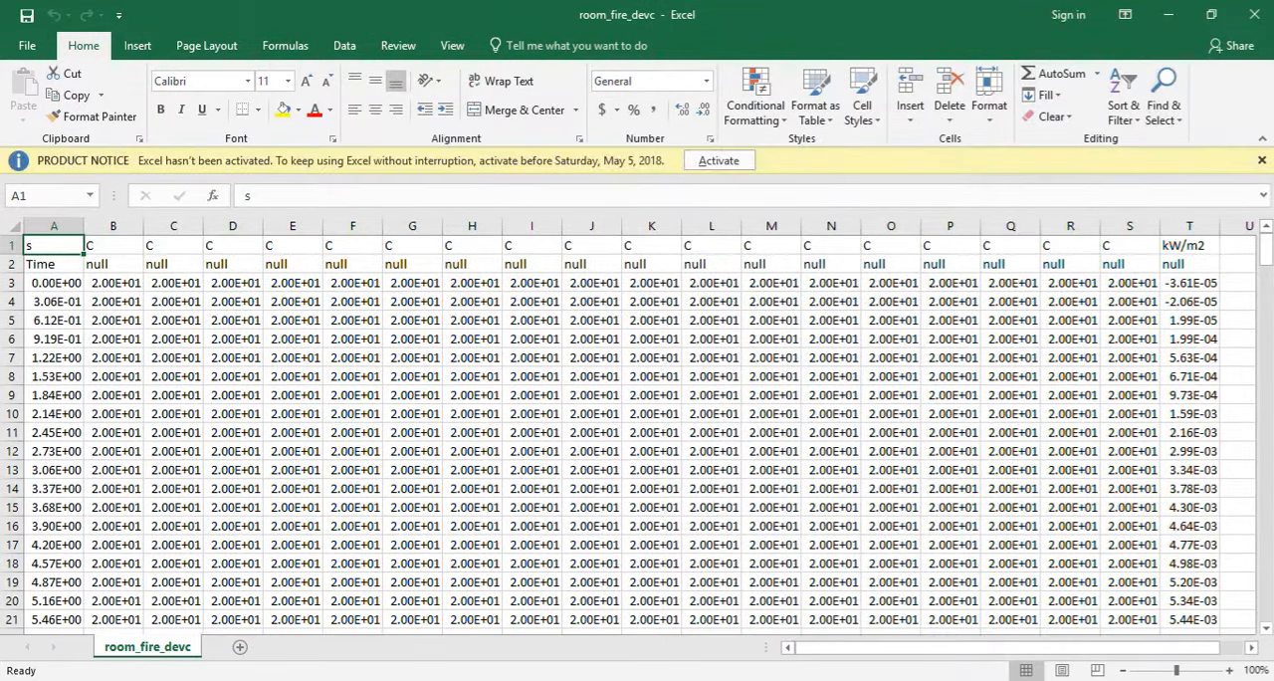
left_click(1263, 160)
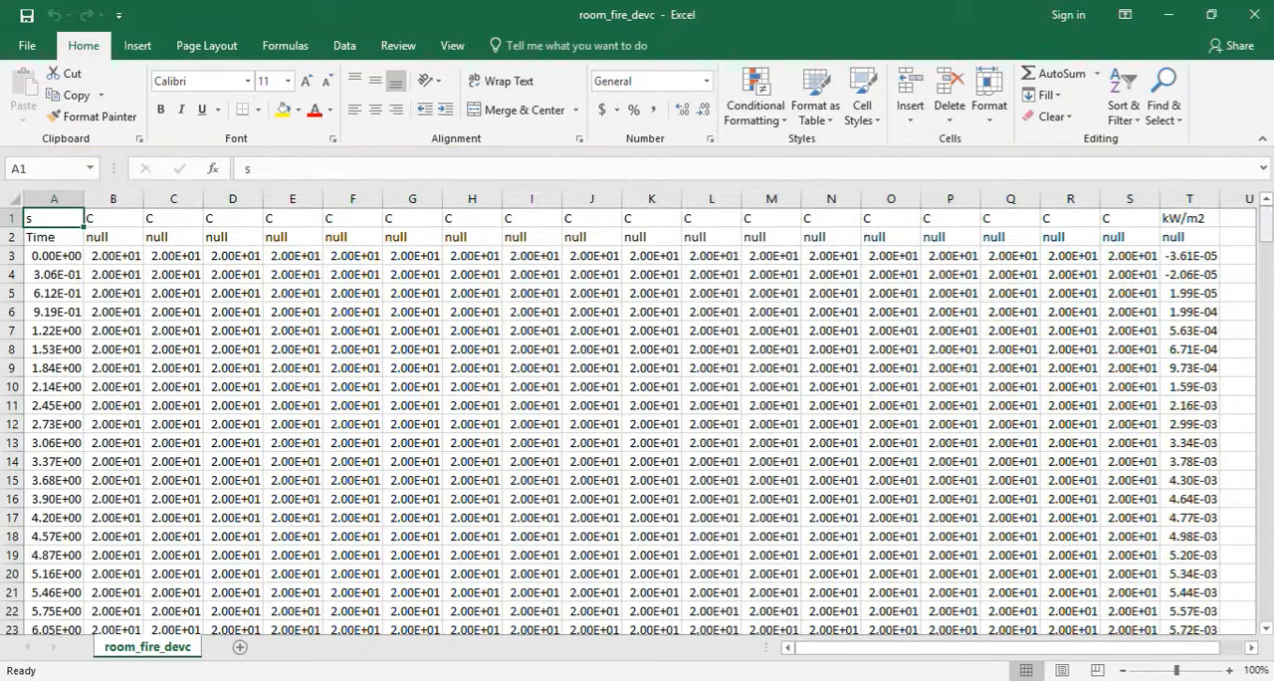
left_click(1266, 226)
mouse_move(1267, 226)
left_mouse_down()
mouse_move(1266, 249)
mouse_move(1267, 226)
left_mouse_up()
left_click(1169, 14)
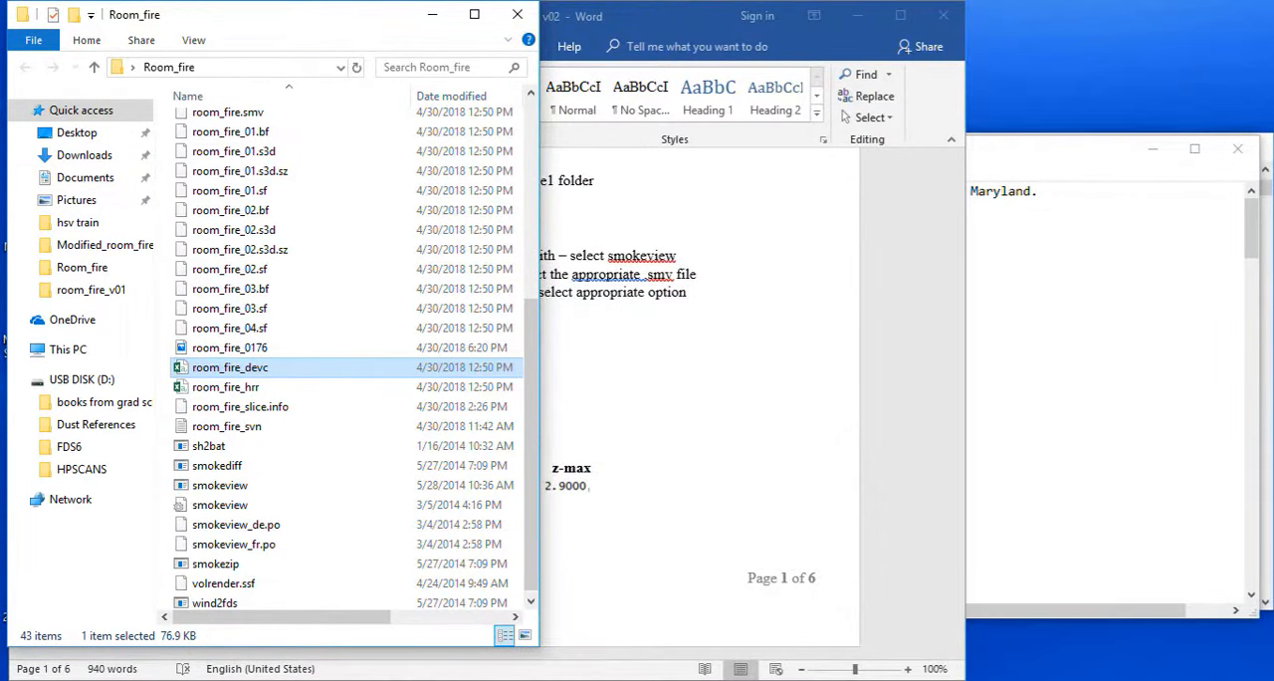
Switch to the room_fire input file in Notepad and examine the furniture obstruction lines and the ignitor particle definition.
left_click(894, 680)
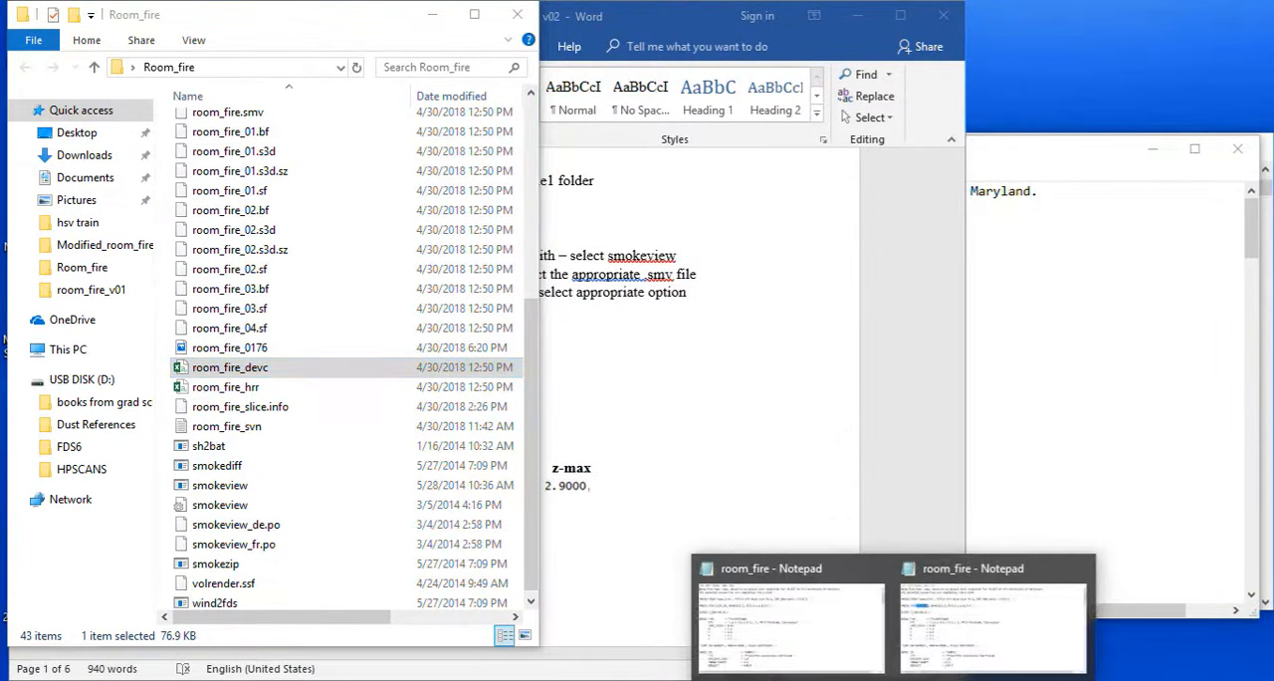
left_click(789, 613)
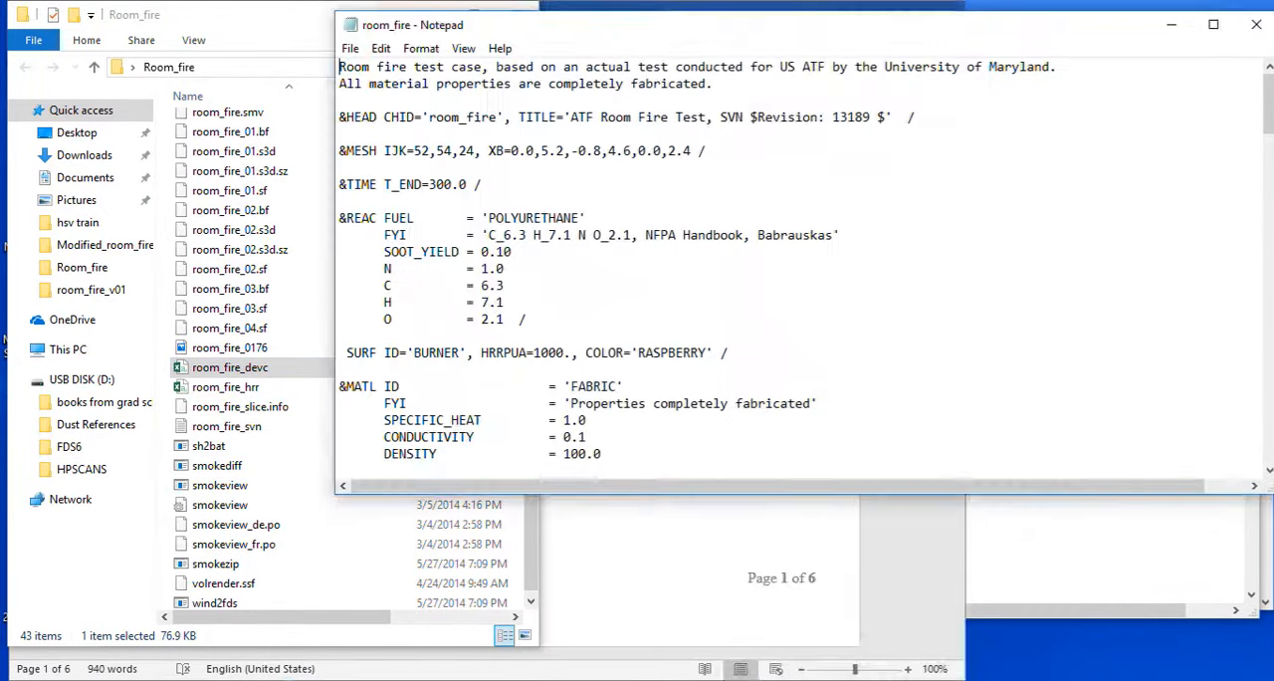
scroll(796, 269, "down", 20)
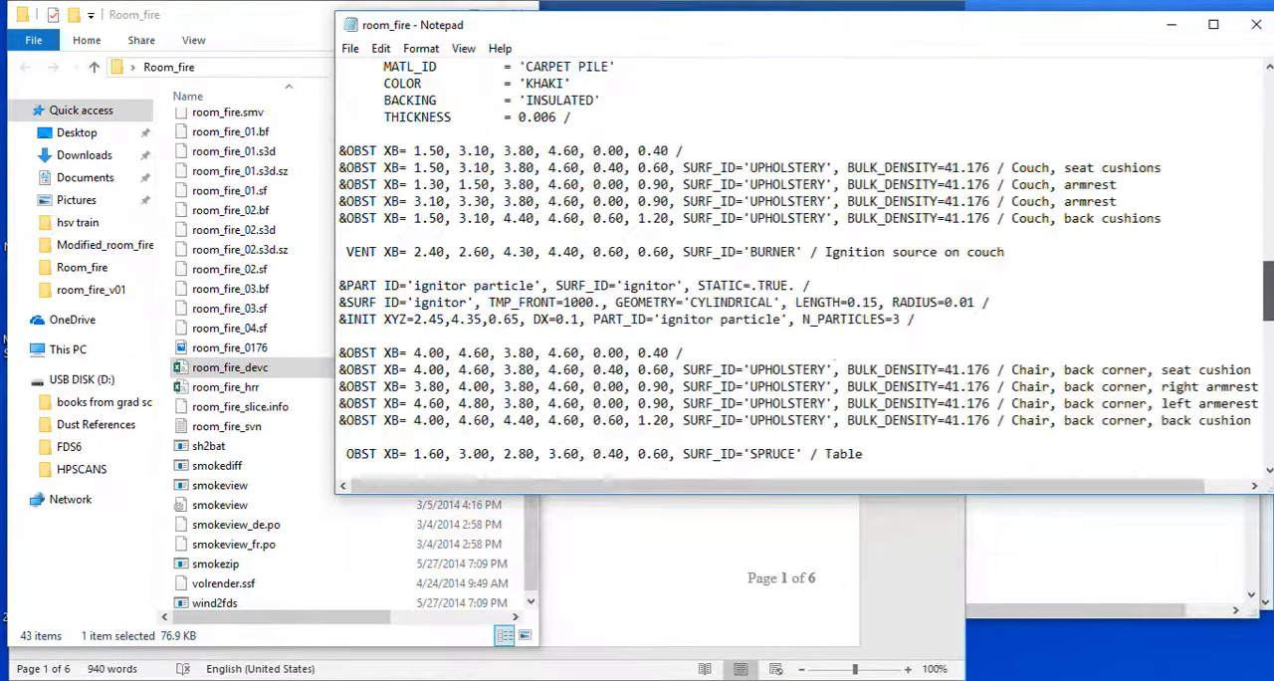
scroll(796, 269, "up", 15)
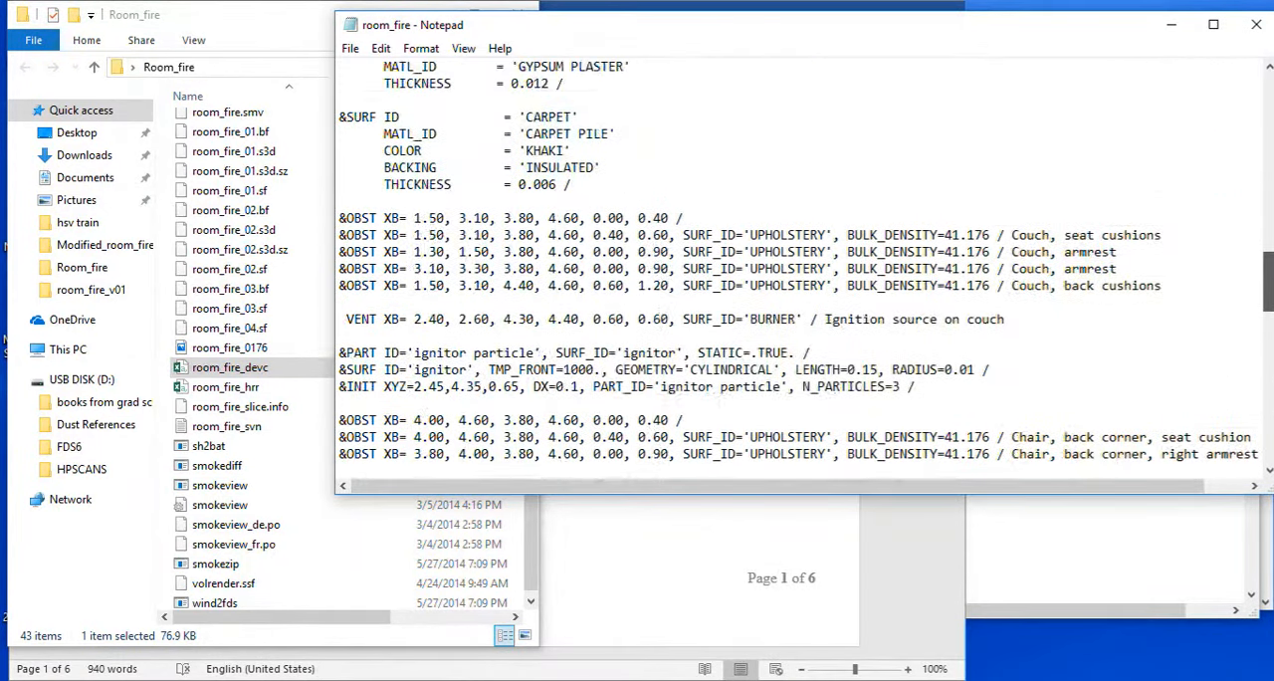
scroll(797, 269, "down", 4)
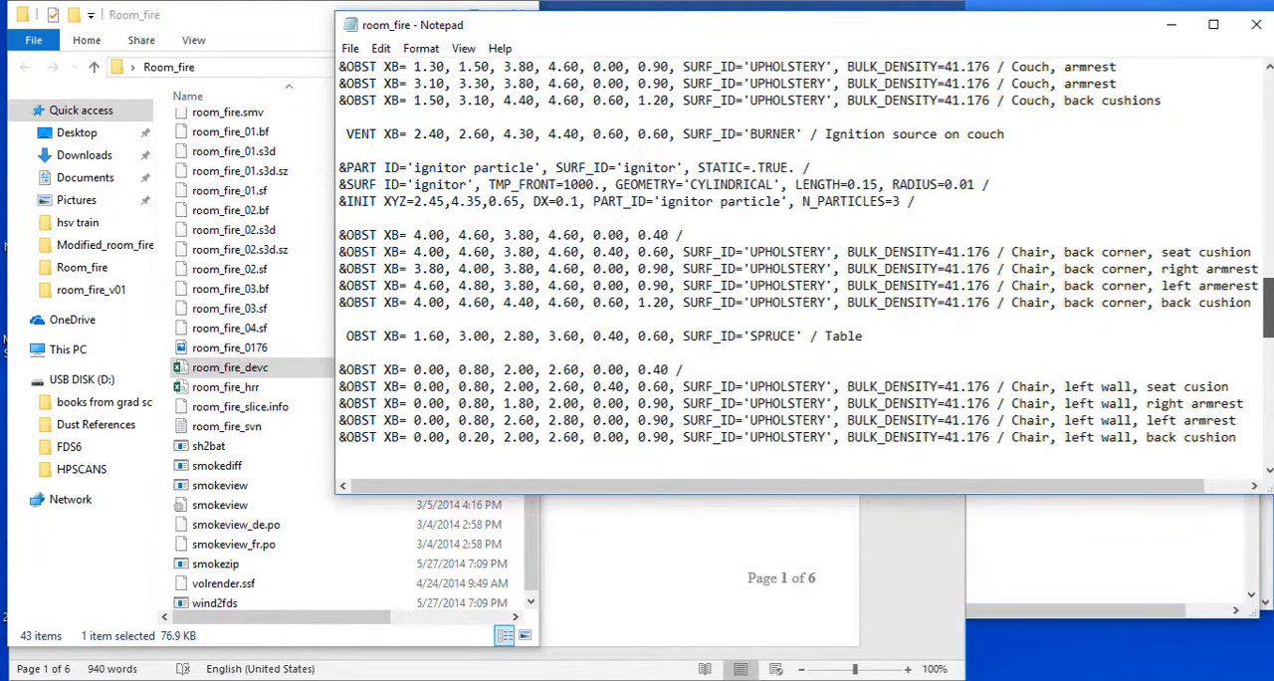
scroll(807, 262, "down", 1)
scroll(806, 261, "up", 1)
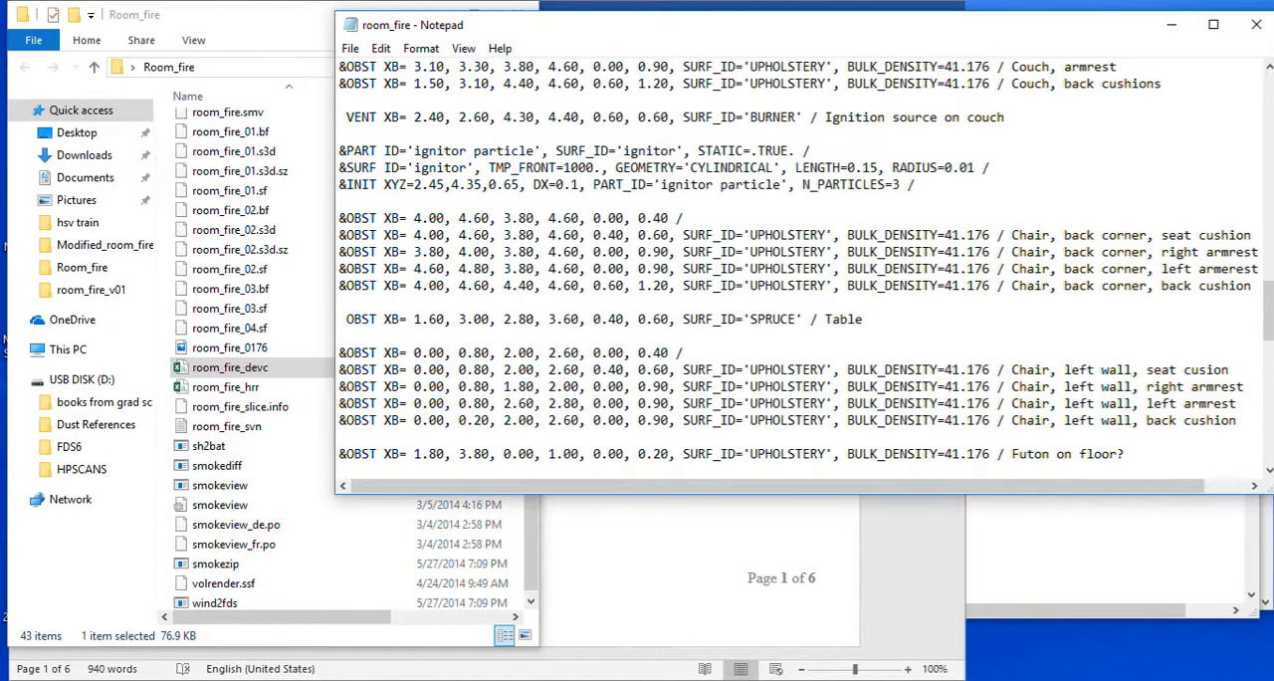
left_click_drag(354, 167, 614, 184)
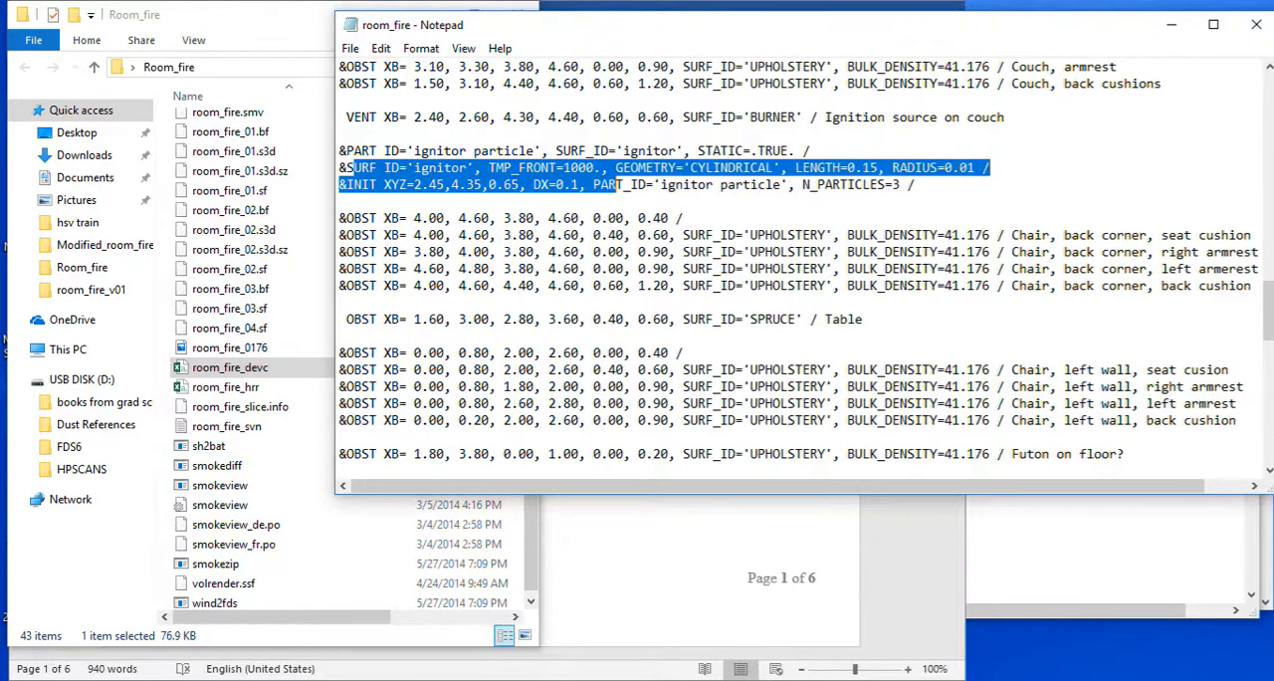
left_click(871, 184)
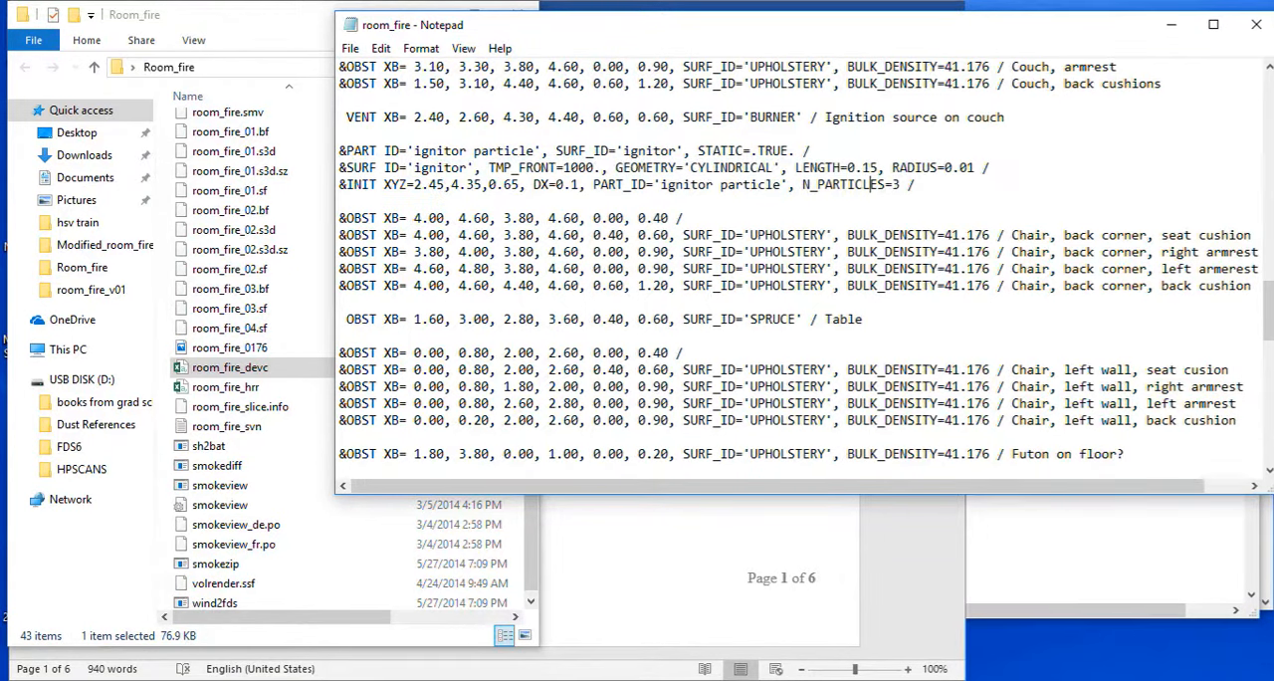
Examine the room_fire input file's remaining obstructions, vents, boundary (BNDF) and slice (SLCF) outputs, and temperature device (DEVC) lines.
scroll(872, 185, "down", 4)
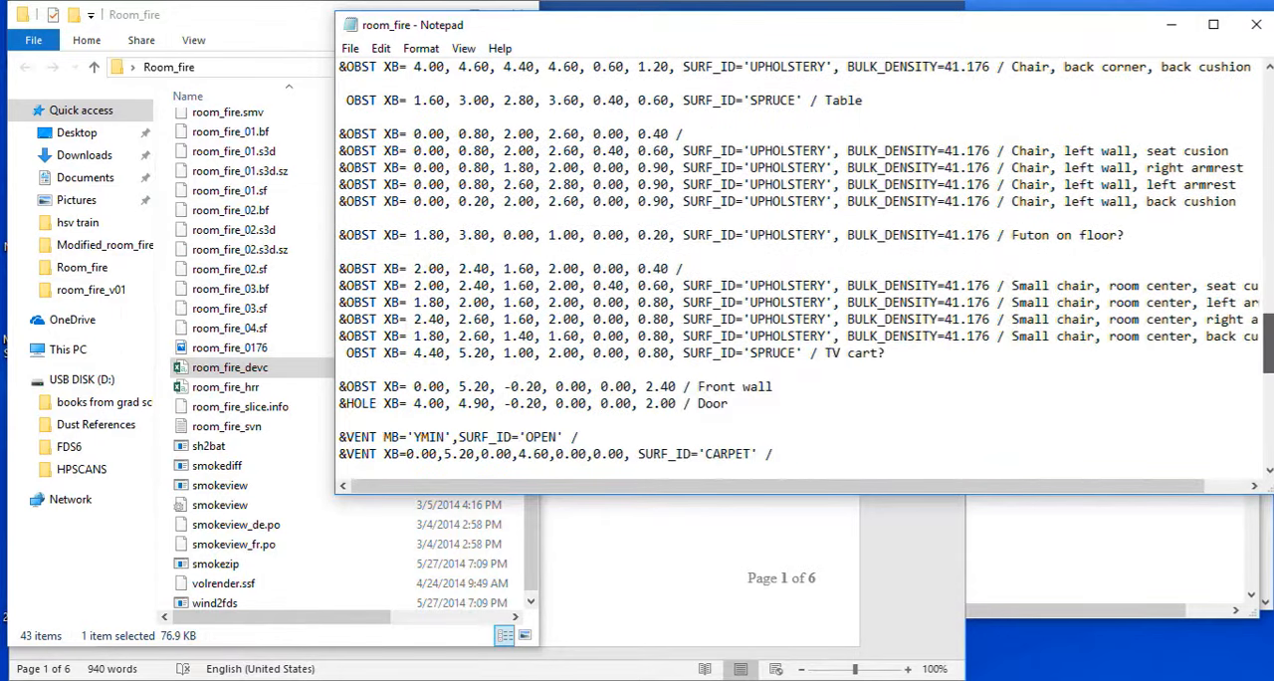
scroll(800, 262, "down", 1)
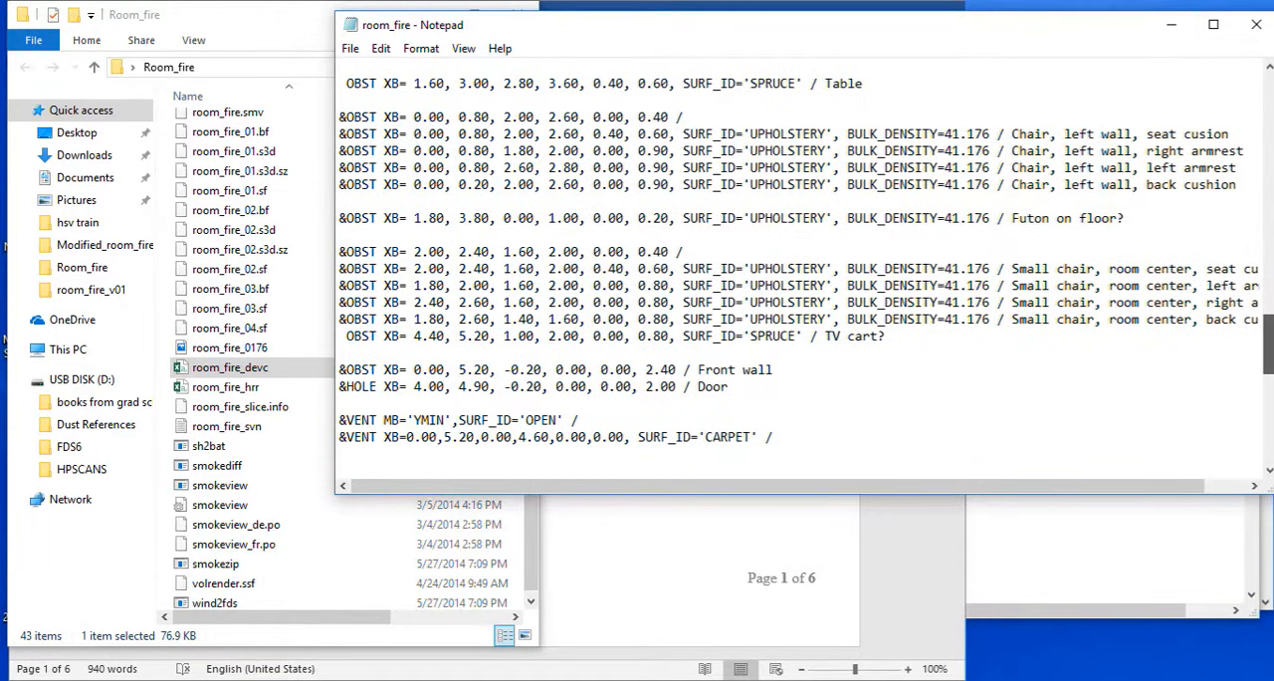
scroll(796, 269, "down", 10)
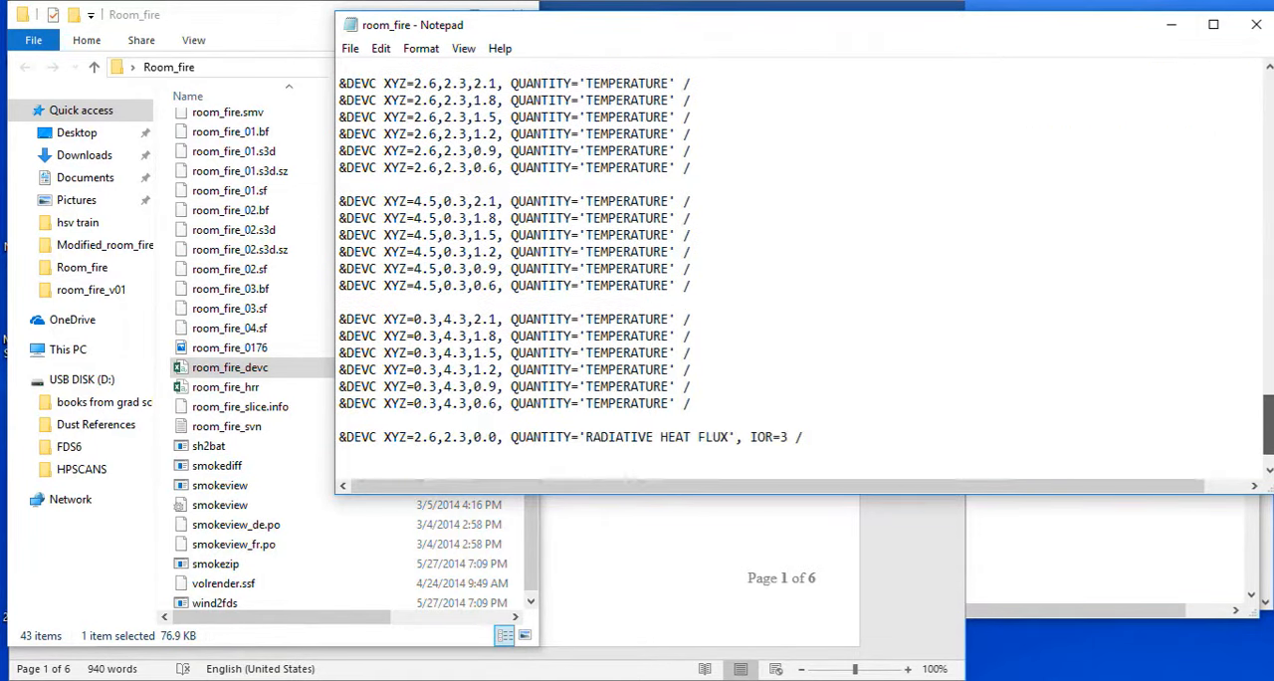
scroll(797, 269, "up", 6)
scroll(797, 269, "down", 3)
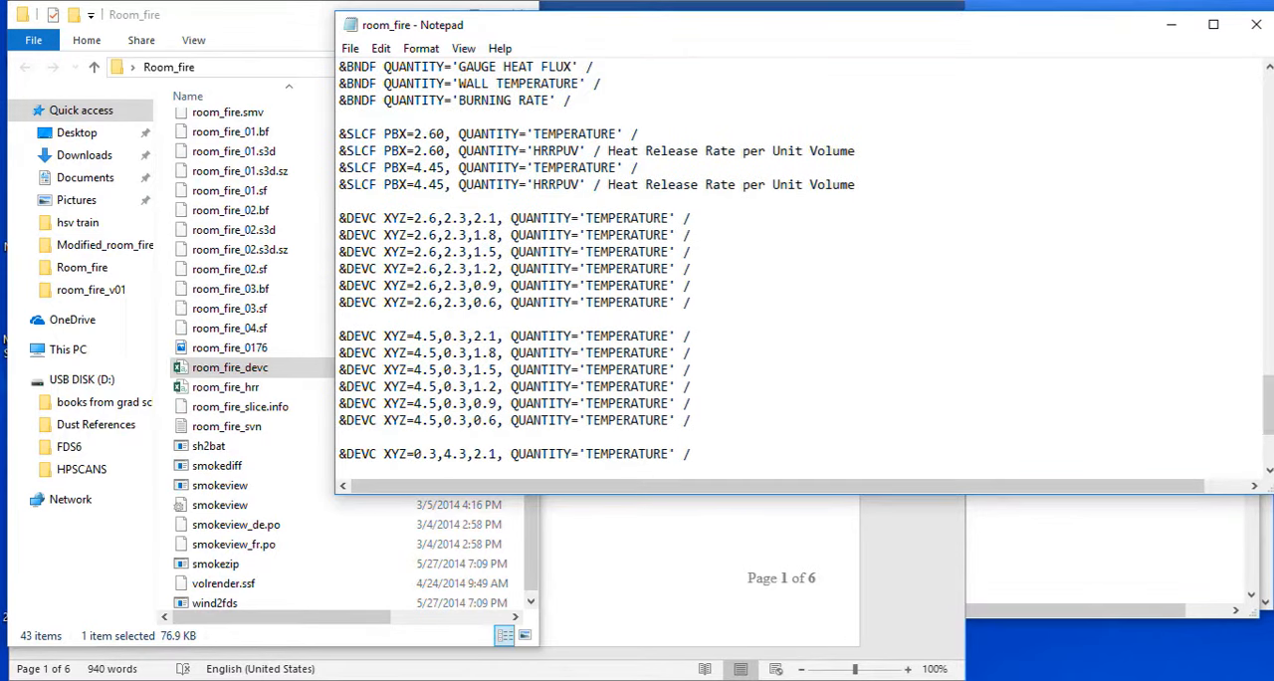
left_click_drag(341, 133, 857, 185)
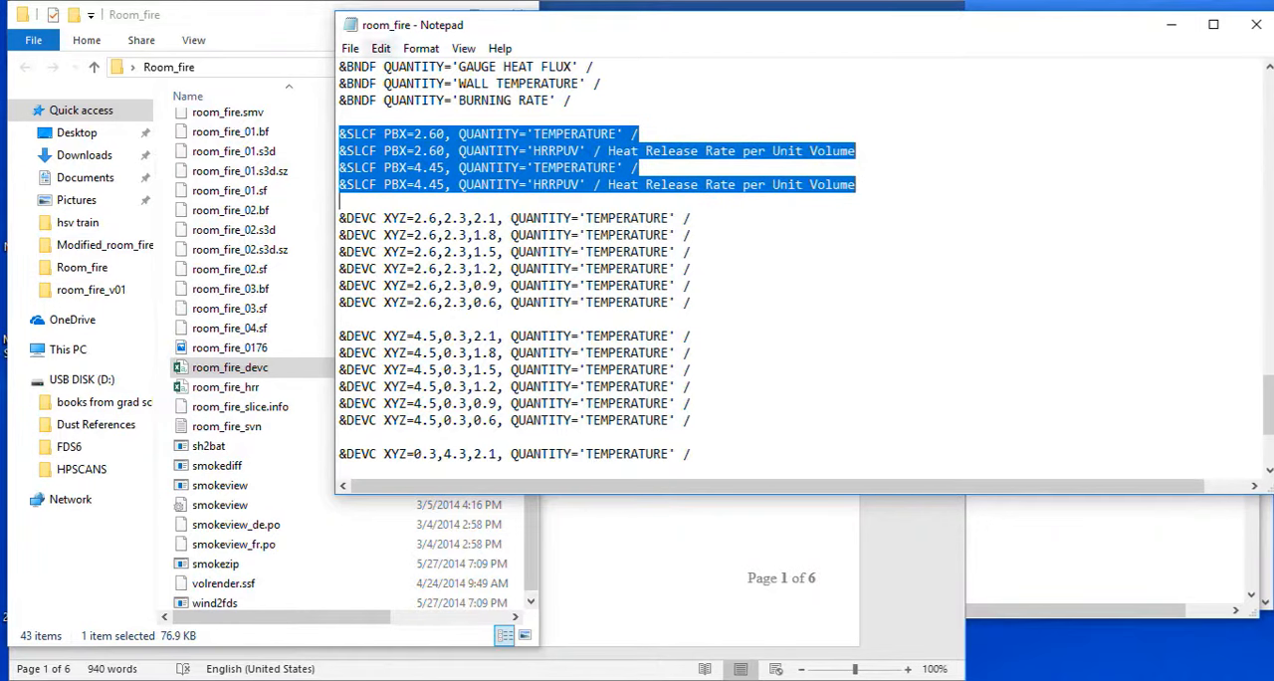
left_click_drag(340, 83, 385, 100)
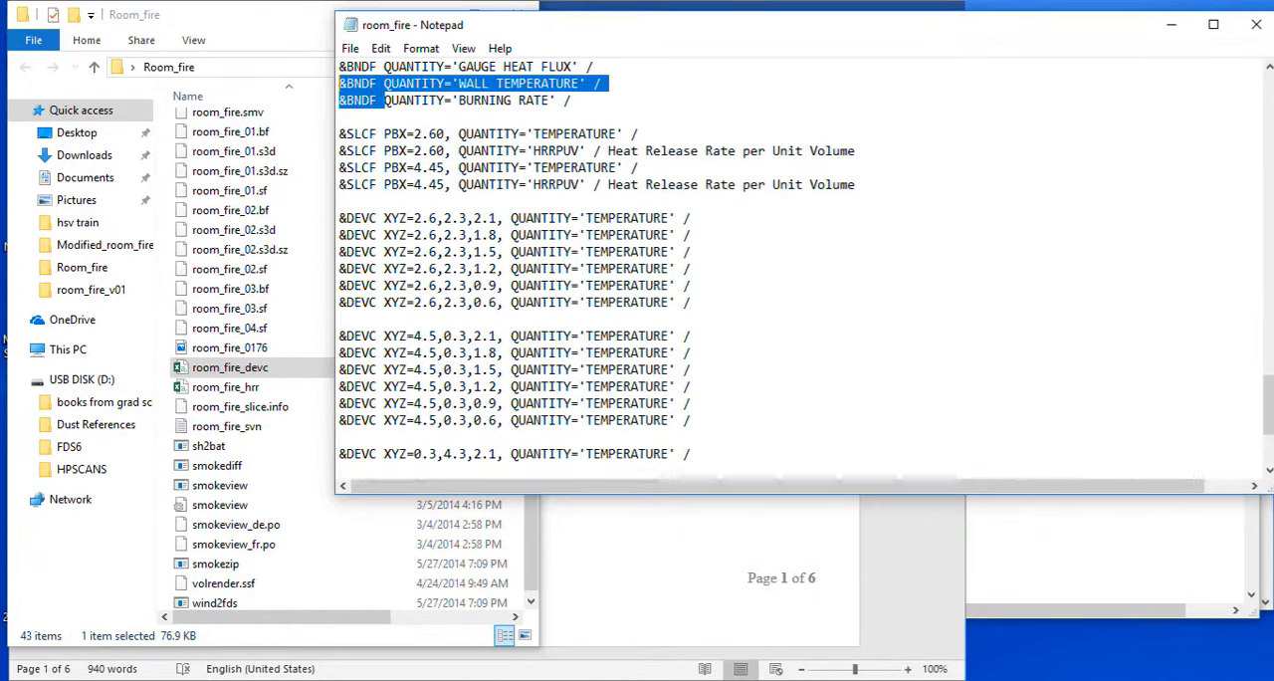
left_click_drag(341, 217, 641, 472)
left_click(692, 354)
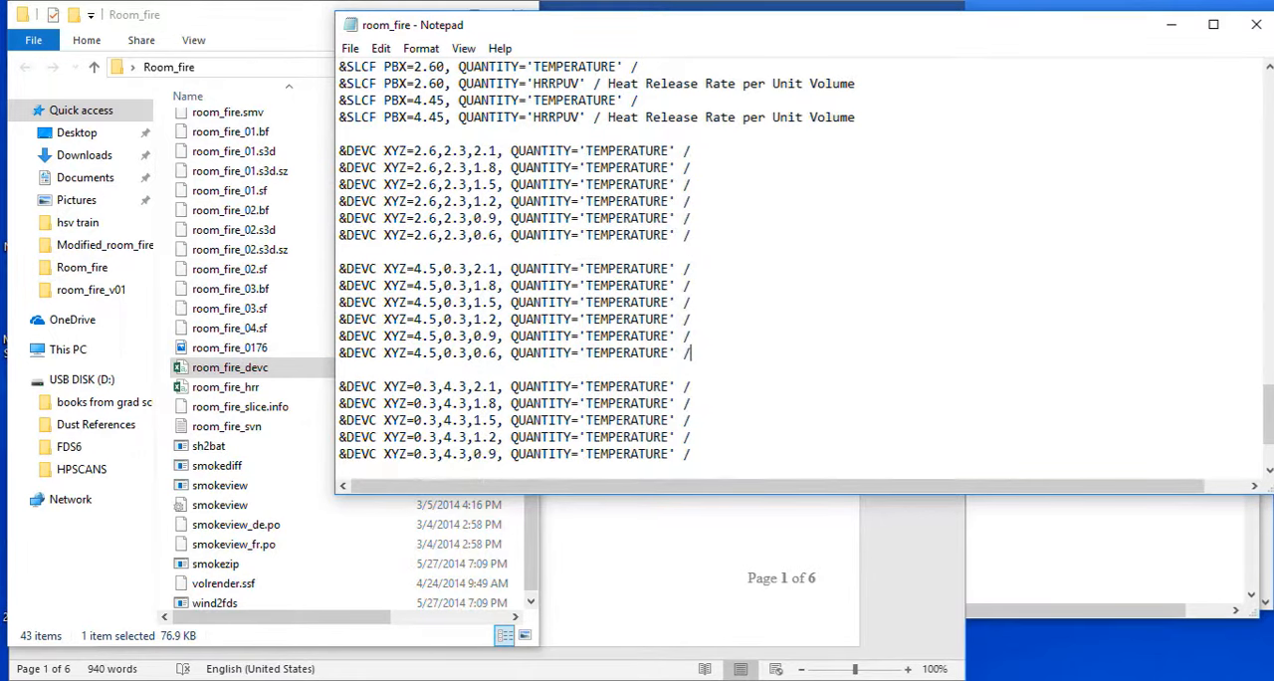
Launch Smokeview from the Room_fire folder and load the room_fire.smv case.
double_click(220, 485)
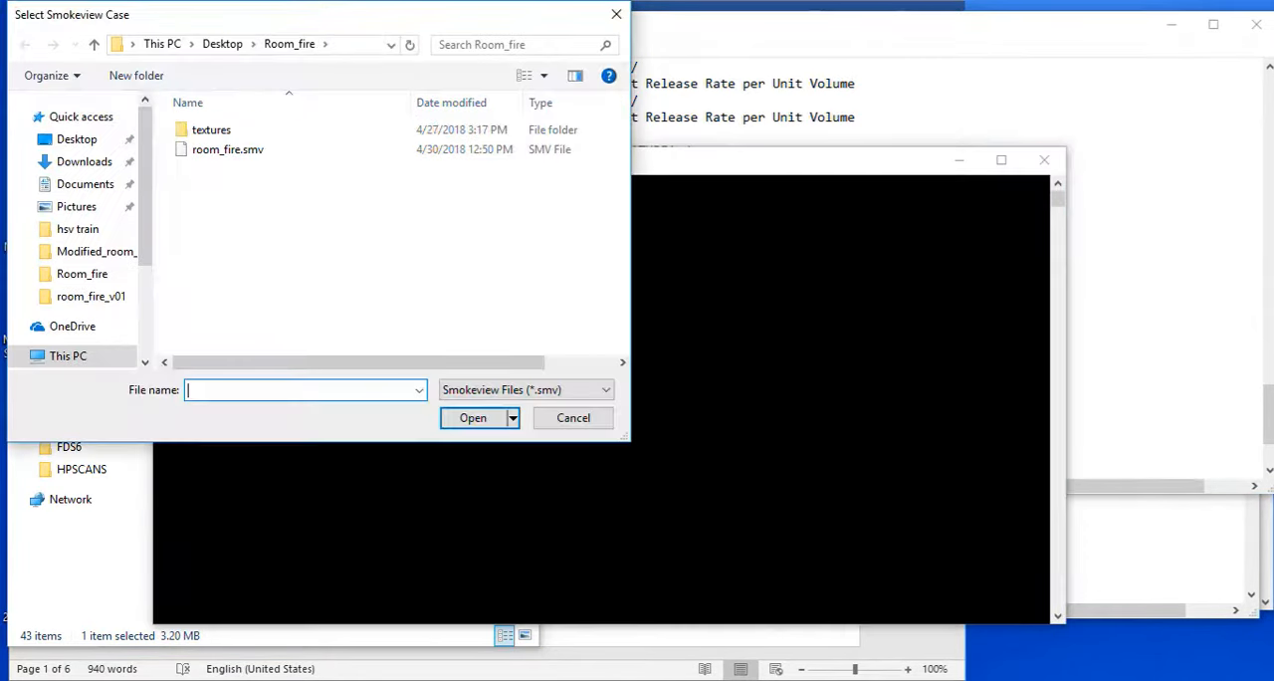
left_click(228, 150)
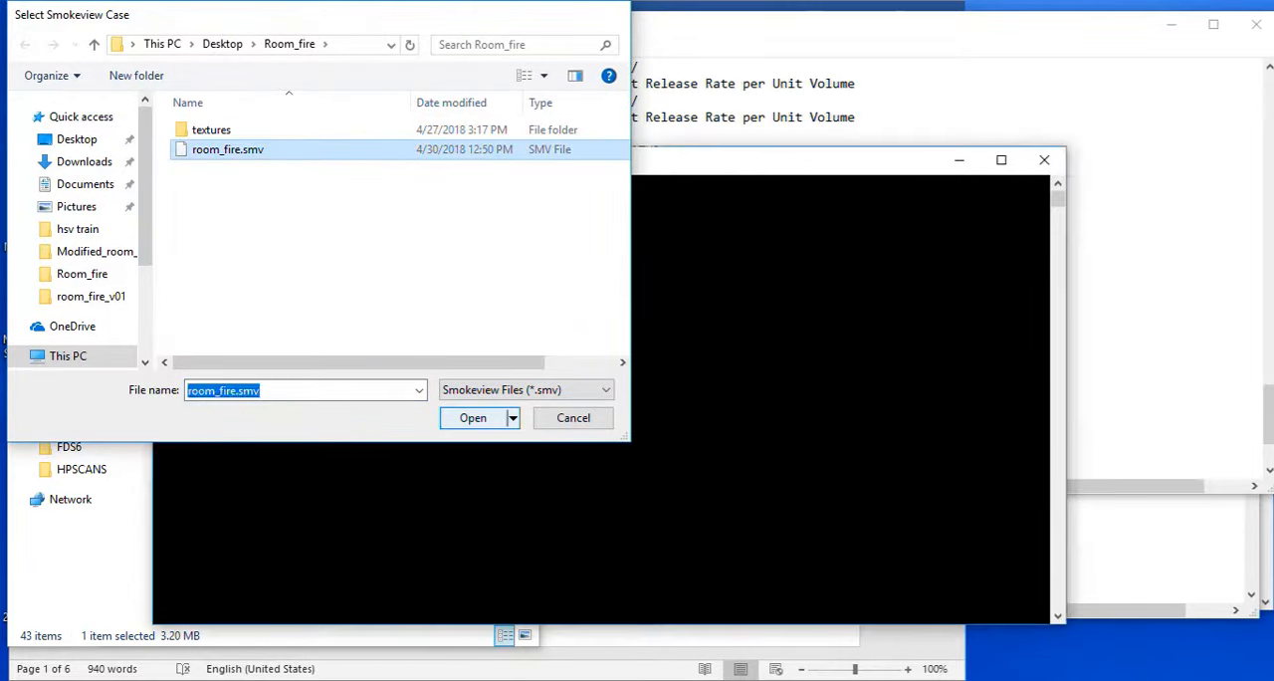
left_click(473, 417)
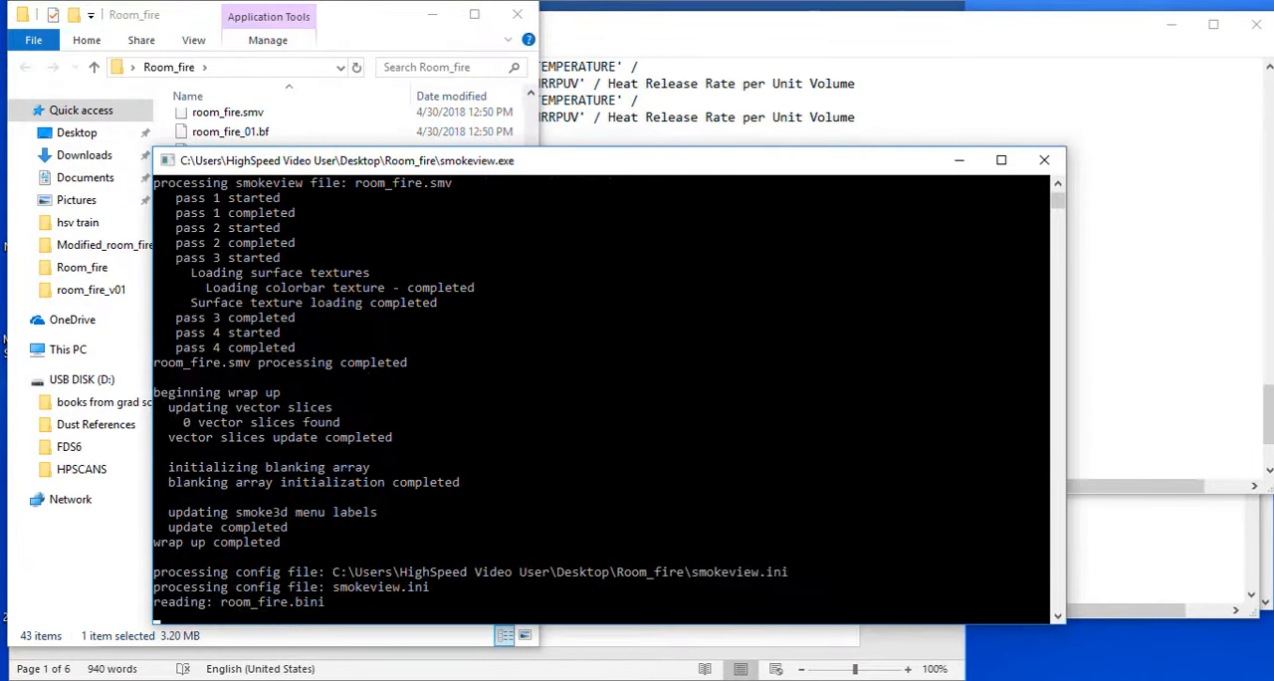
Inspect the green device points inside the room model from several angles in Smokeview, then close the model window.
left_click_drag(333, 269, 230, 269)
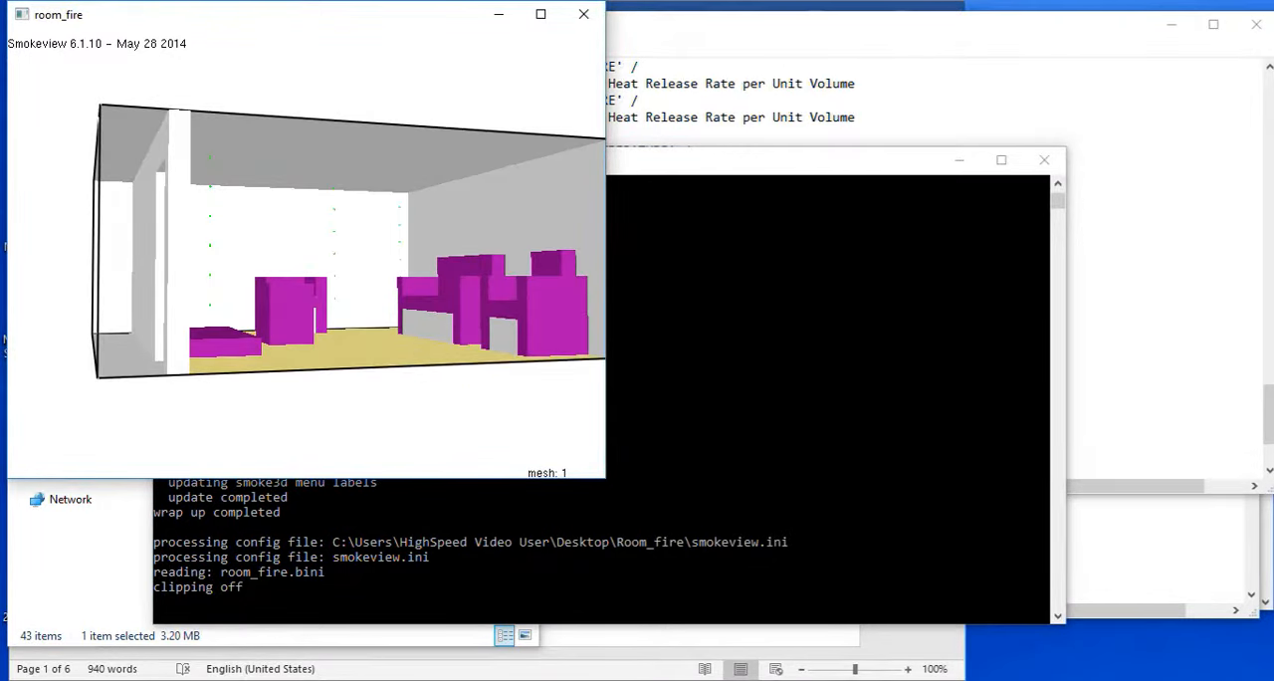
left_click_drag(299, 199, 275, 366, "ctrl")
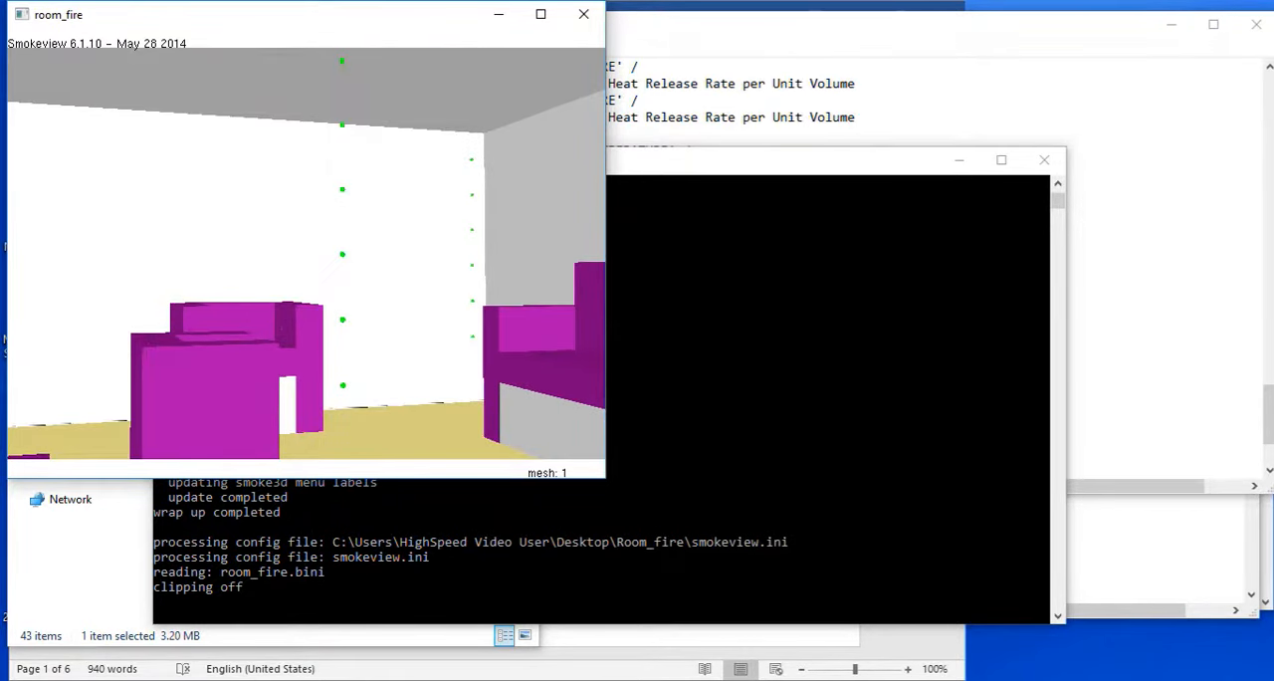
left_click_drag(249, 289, 463, 299)
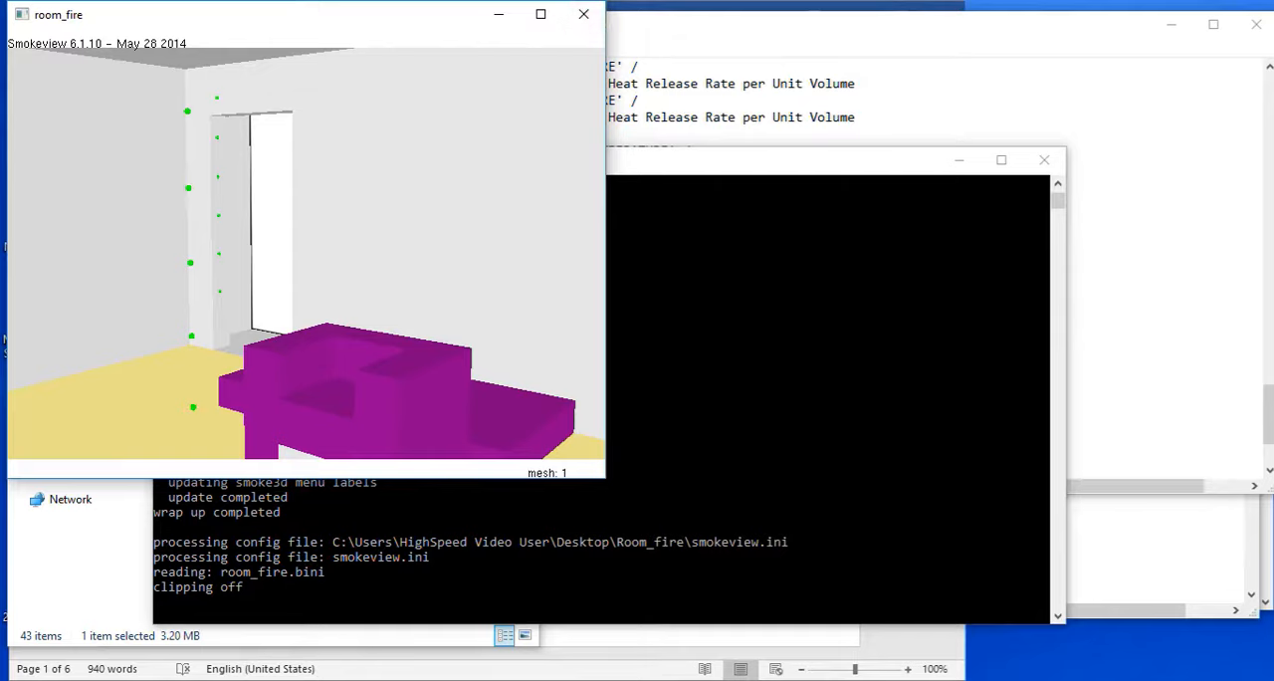
left_click_drag(299, 269, 430, 266)
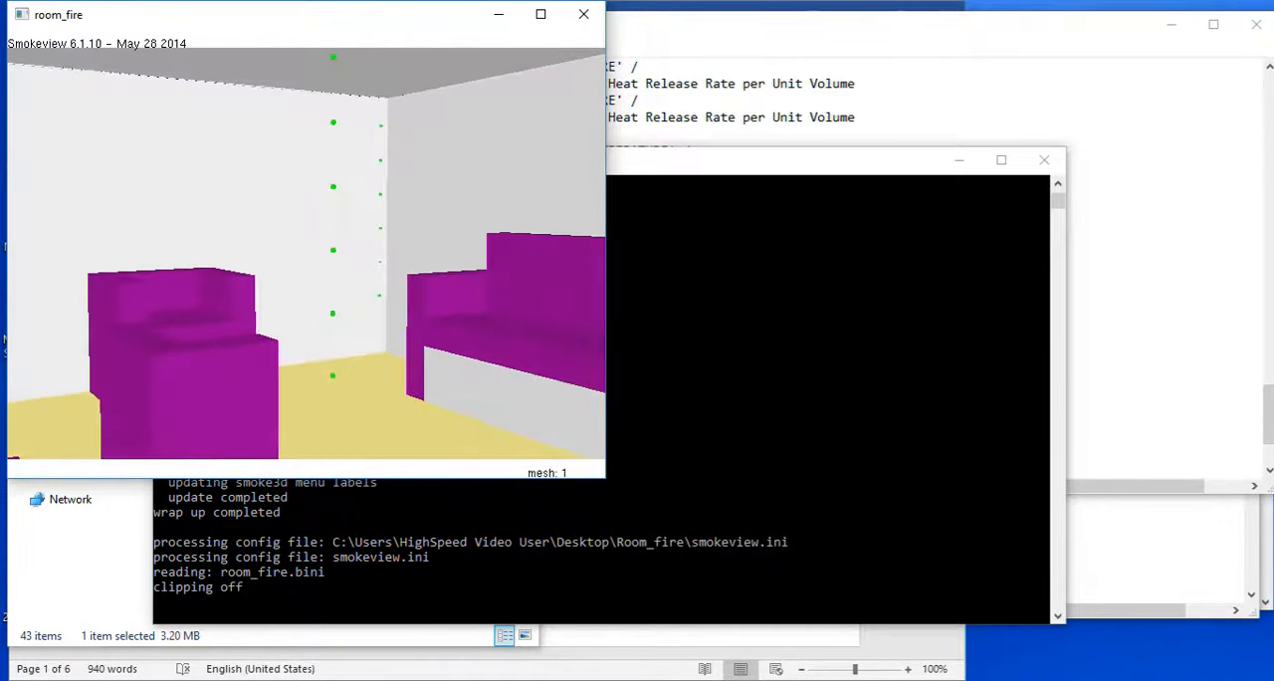
left_click(583, 14)
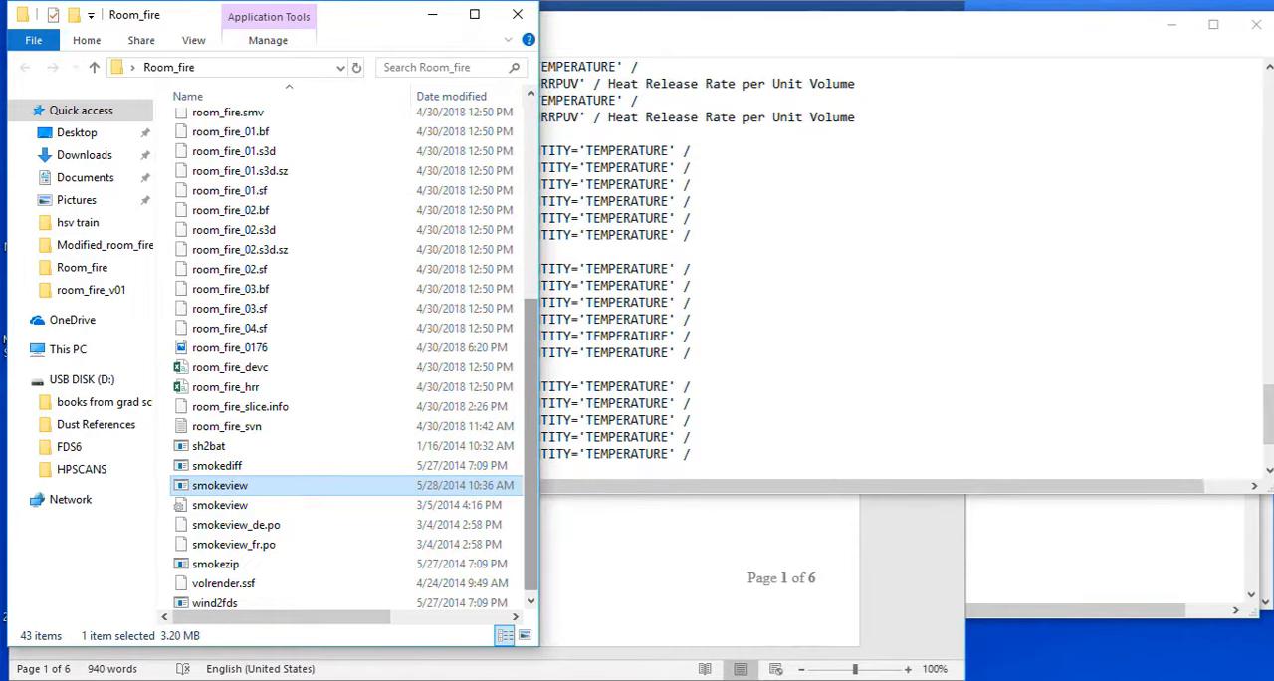
Open room_fire_hrr from the Room_fire folder in Excel, review the column headings from Q_RADI to BURN_RATE, and close Excel.
scroll(349, 359, "down", 1)
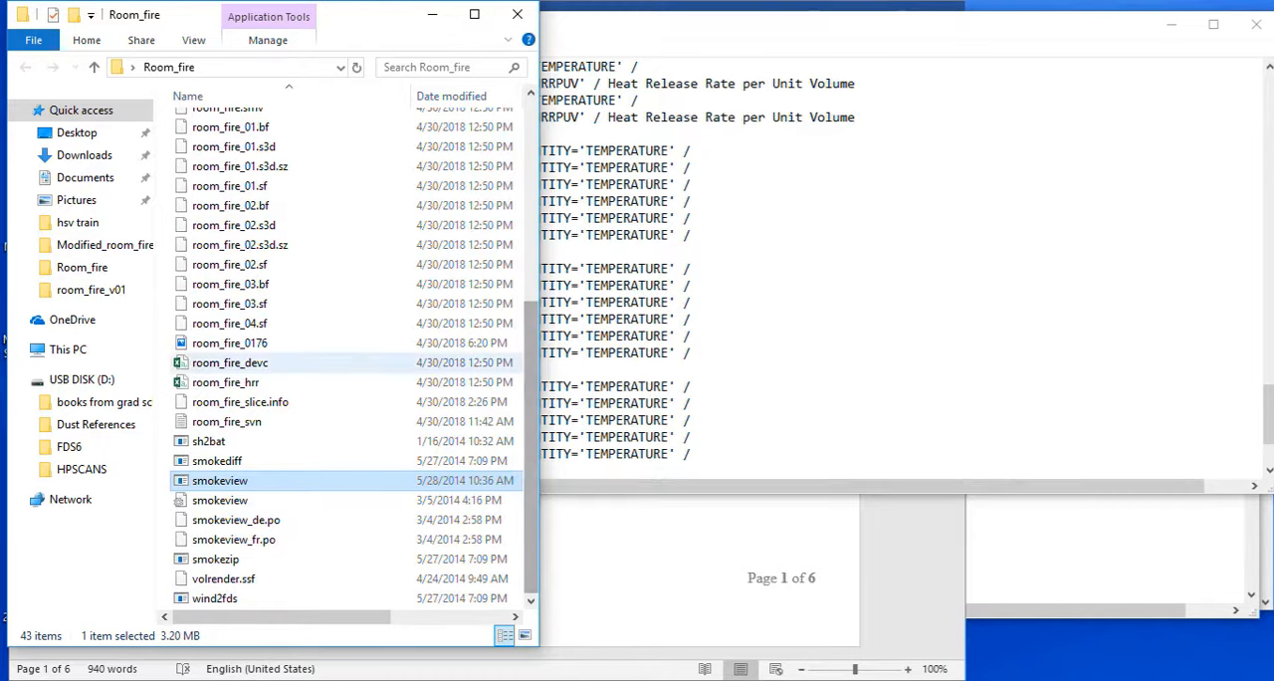
left_click(226, 382)
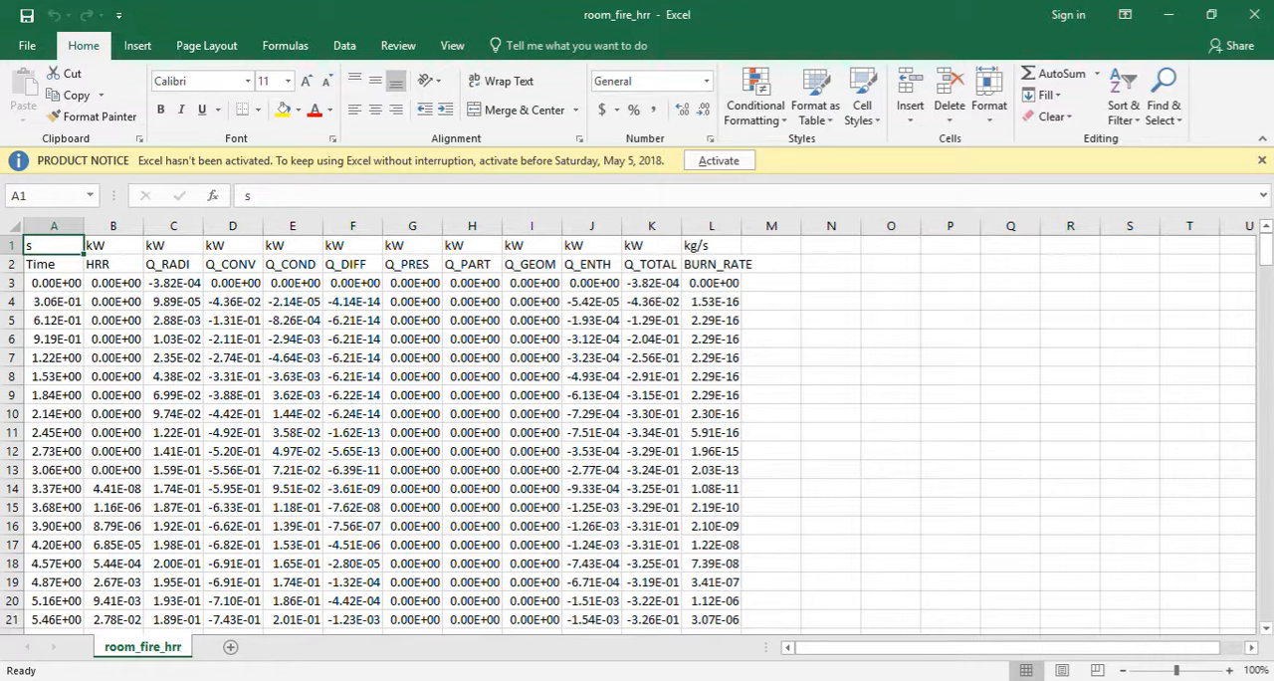
left_click_drag(173, 263, 712, 264)
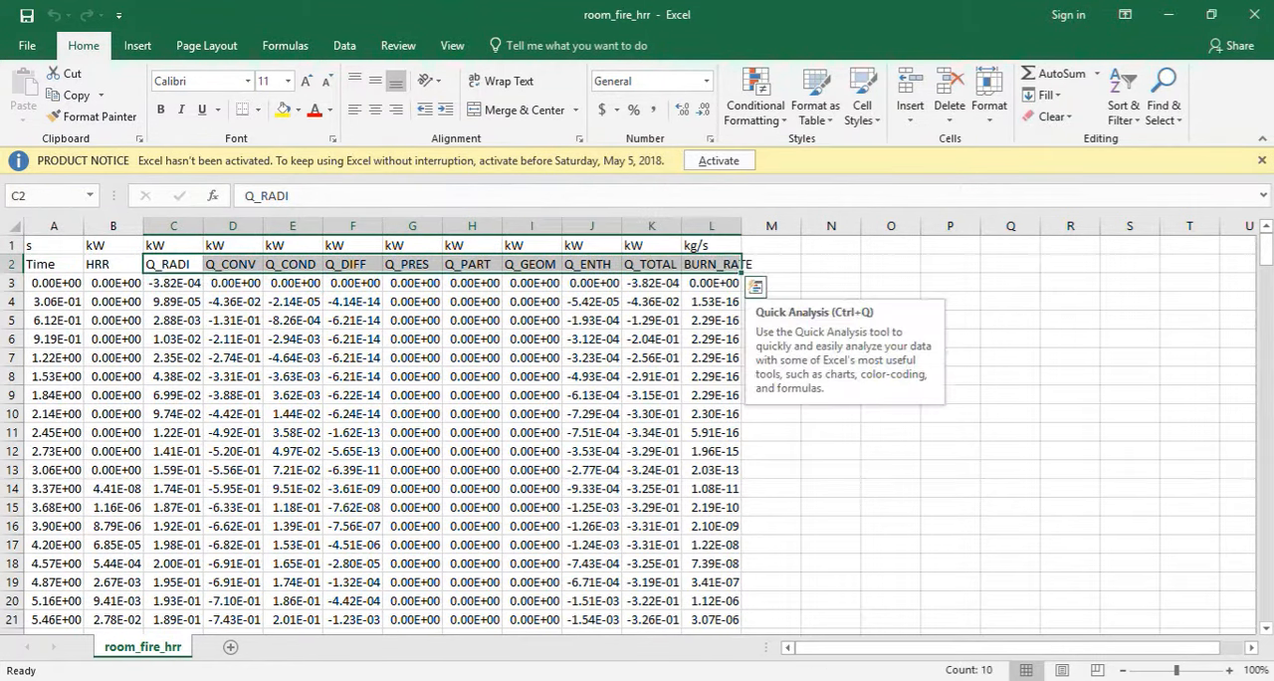
left_click(831, 264)
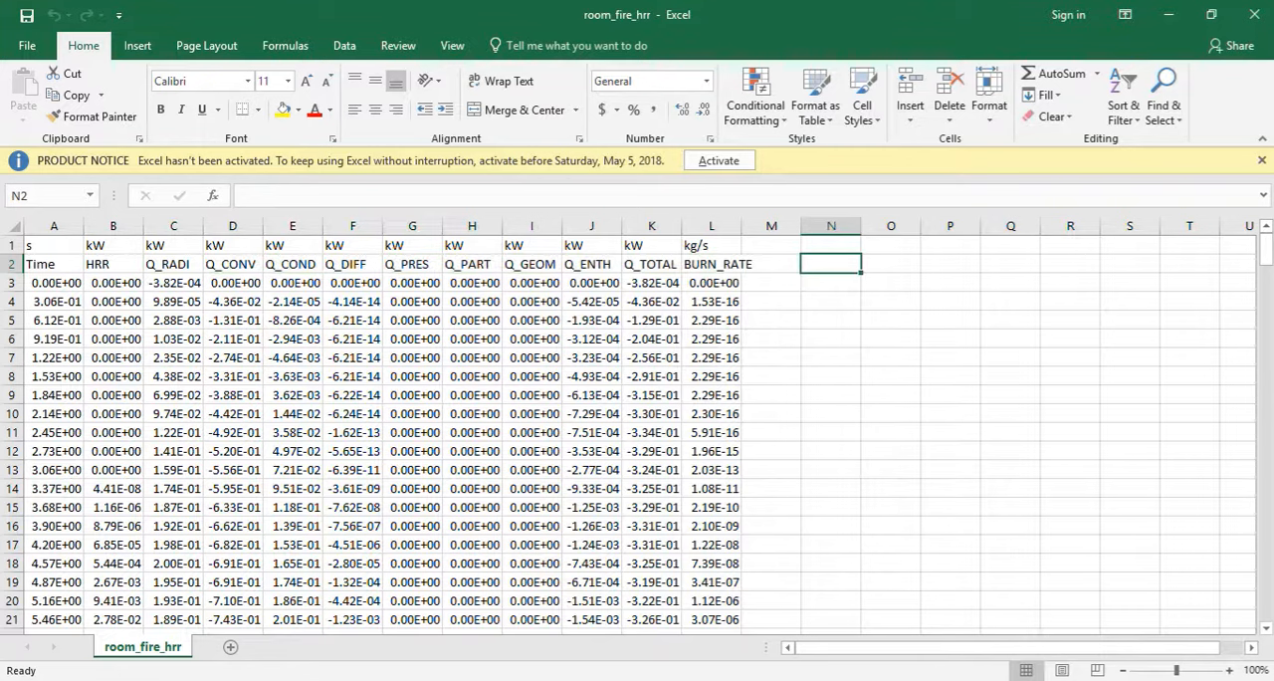
left_click(772, 264)
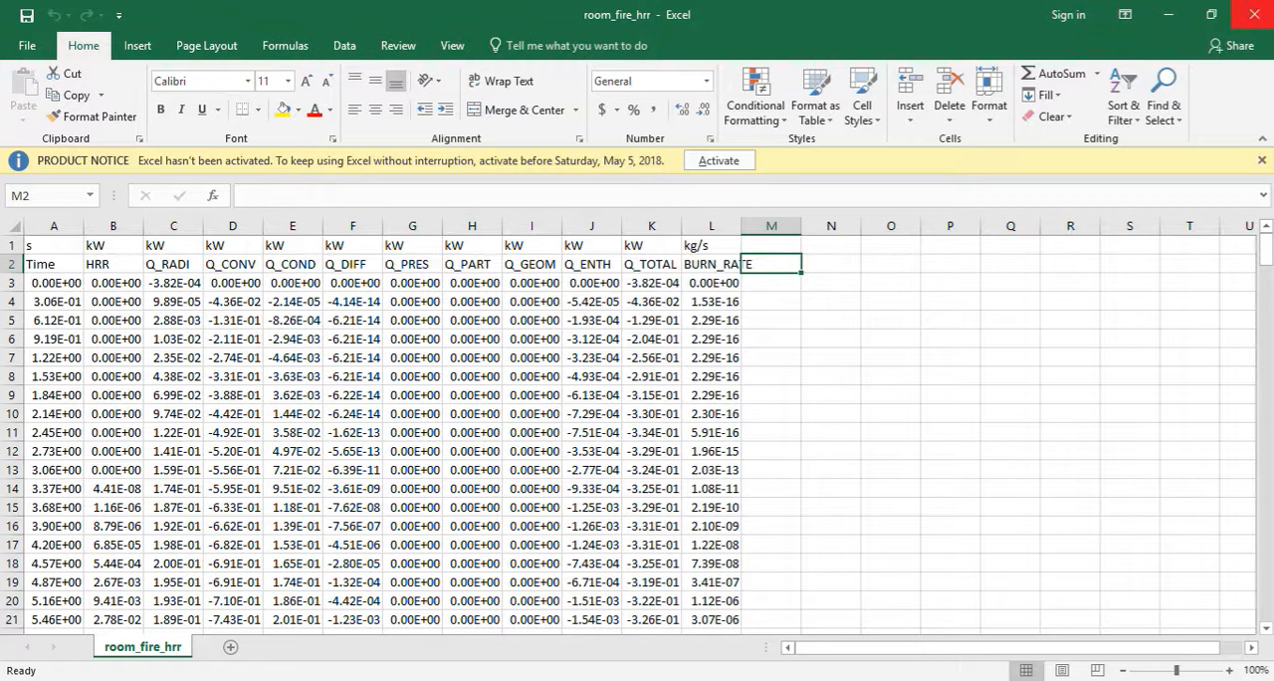
left_click(1253, 14)
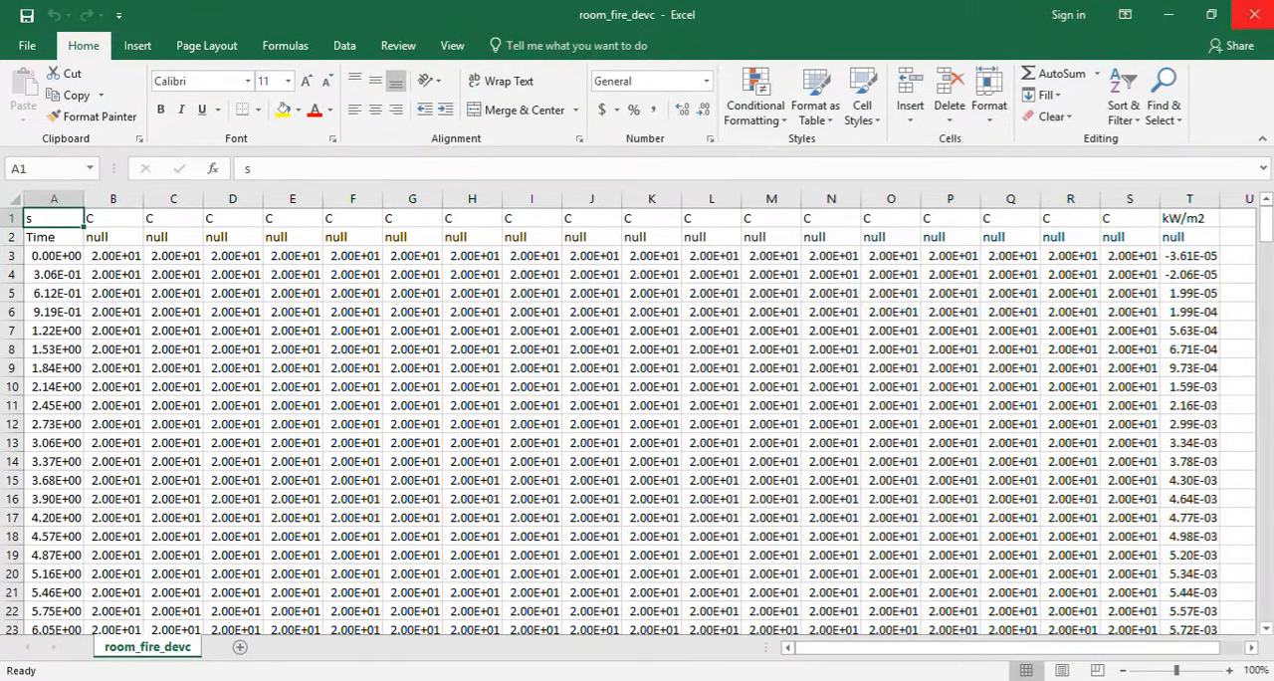
left_click(1254, 14)
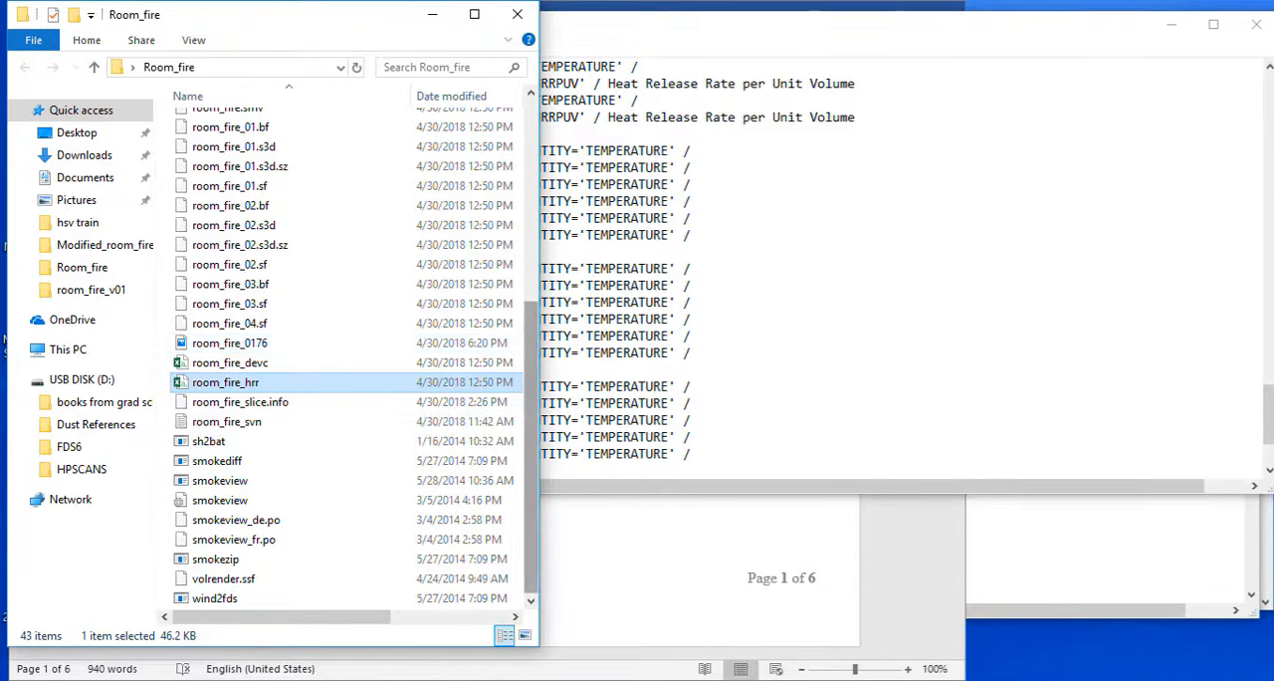
Minimize the Room_fire folder window, close the room_fire input file, and review sections 7.0 and 8.0 of the Word notes.
scroll(299, 343, "up", 2)
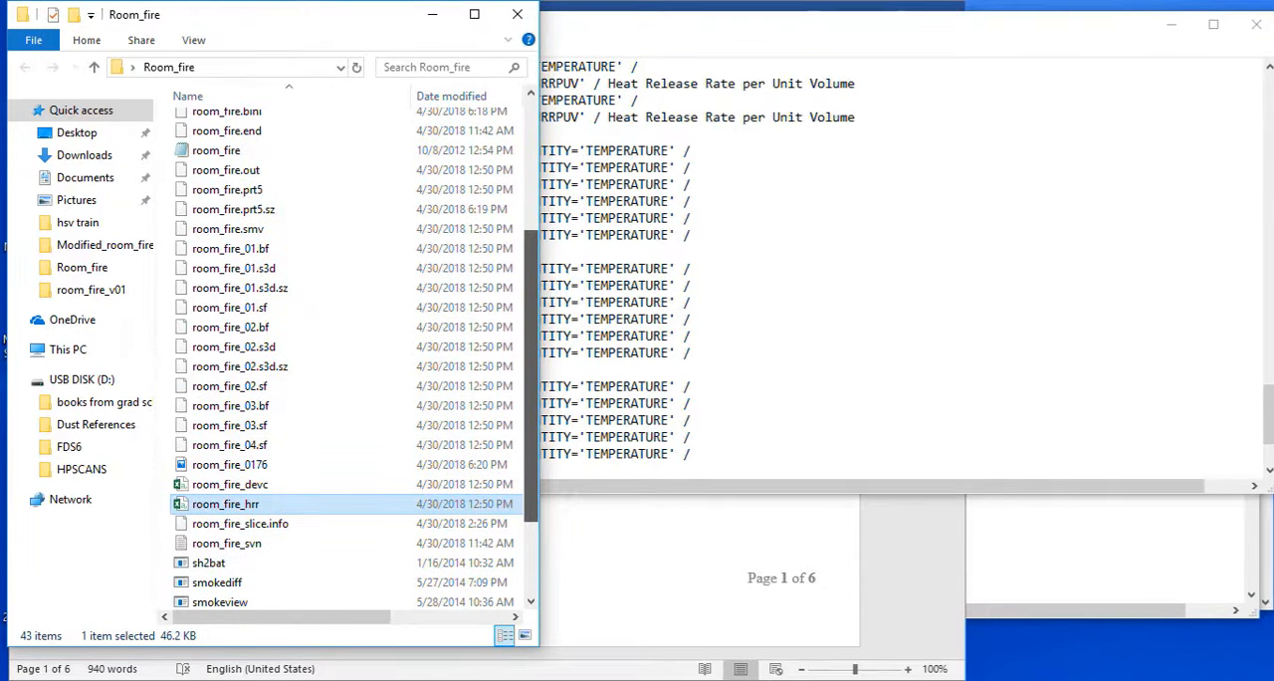
scroll(299, 358, "up", 4)
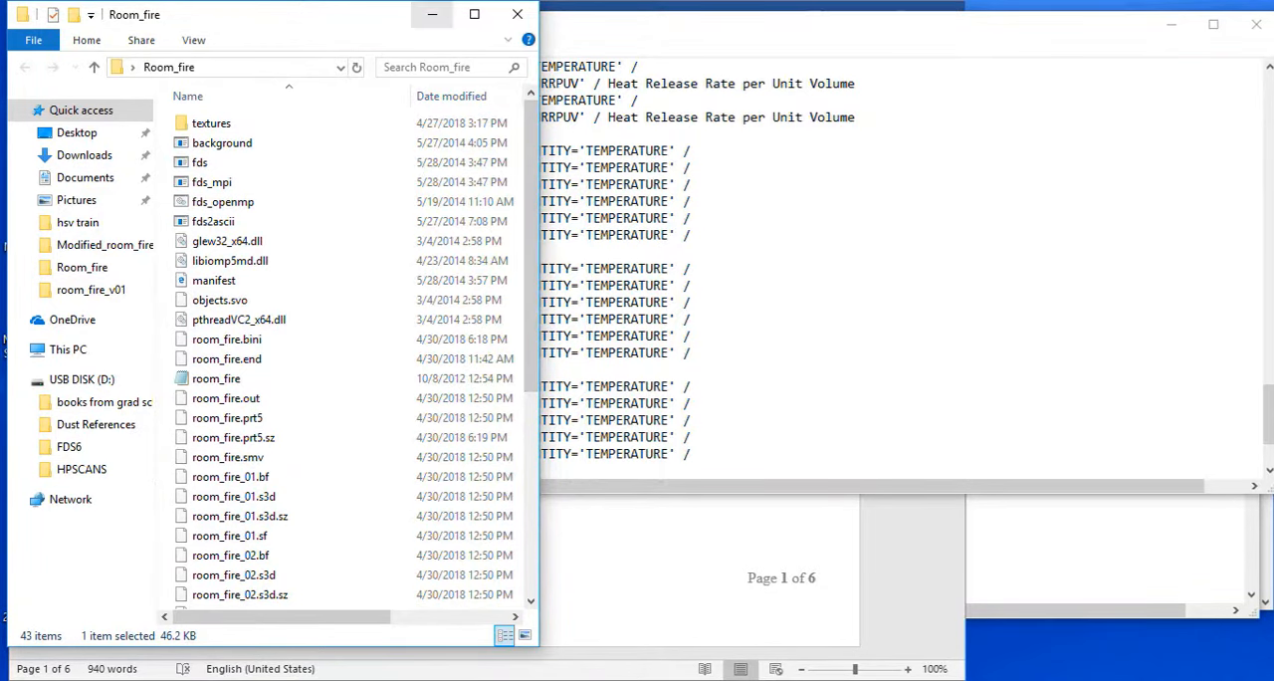
left_click(432, 14)
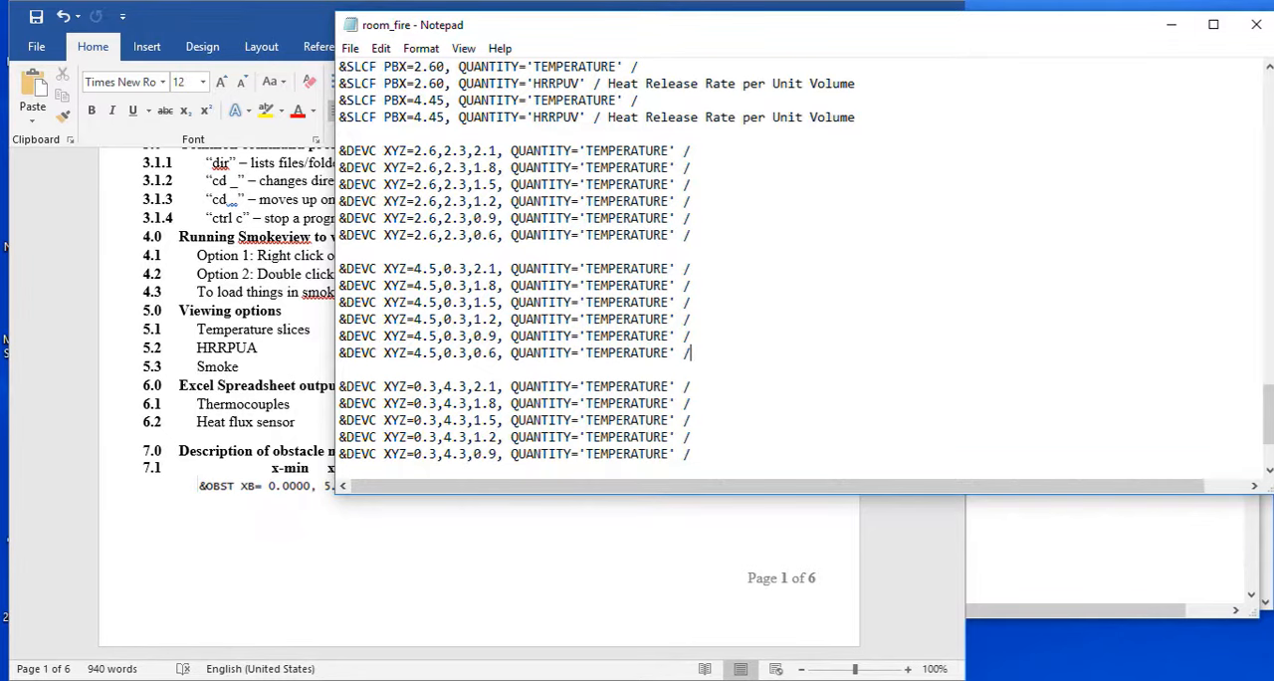
left_click(1257, 25)
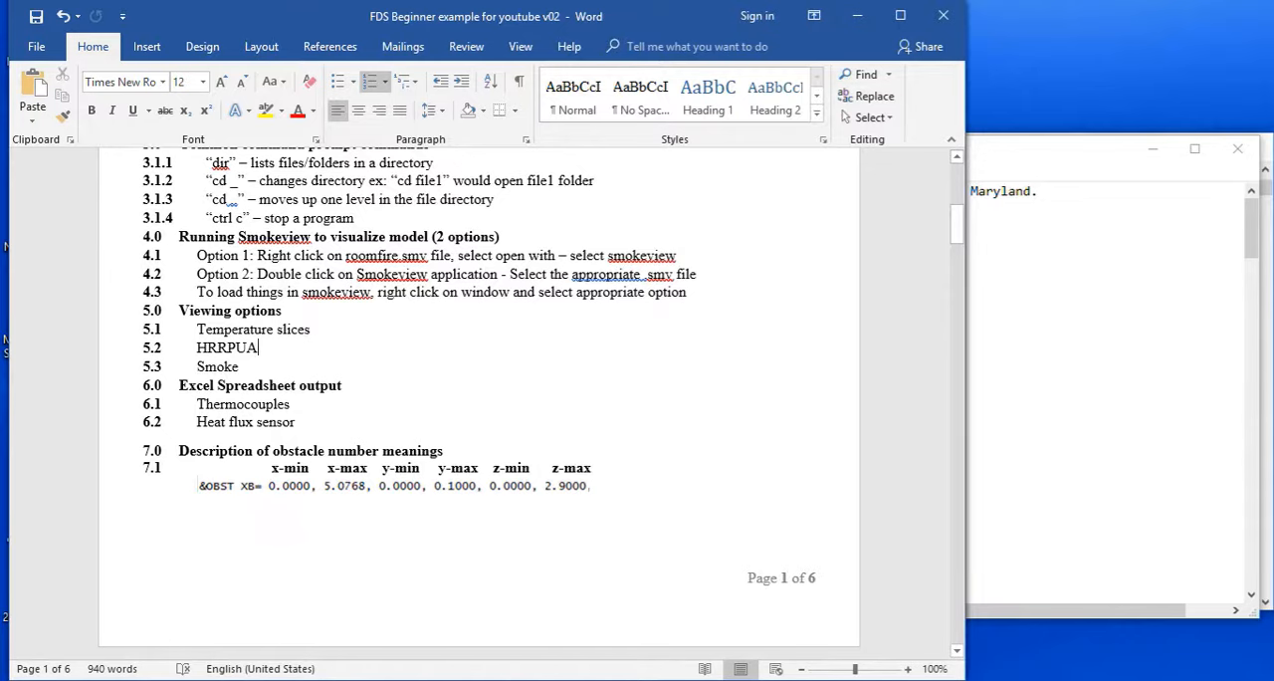
left_click_drag(955, 224, 956, 241)
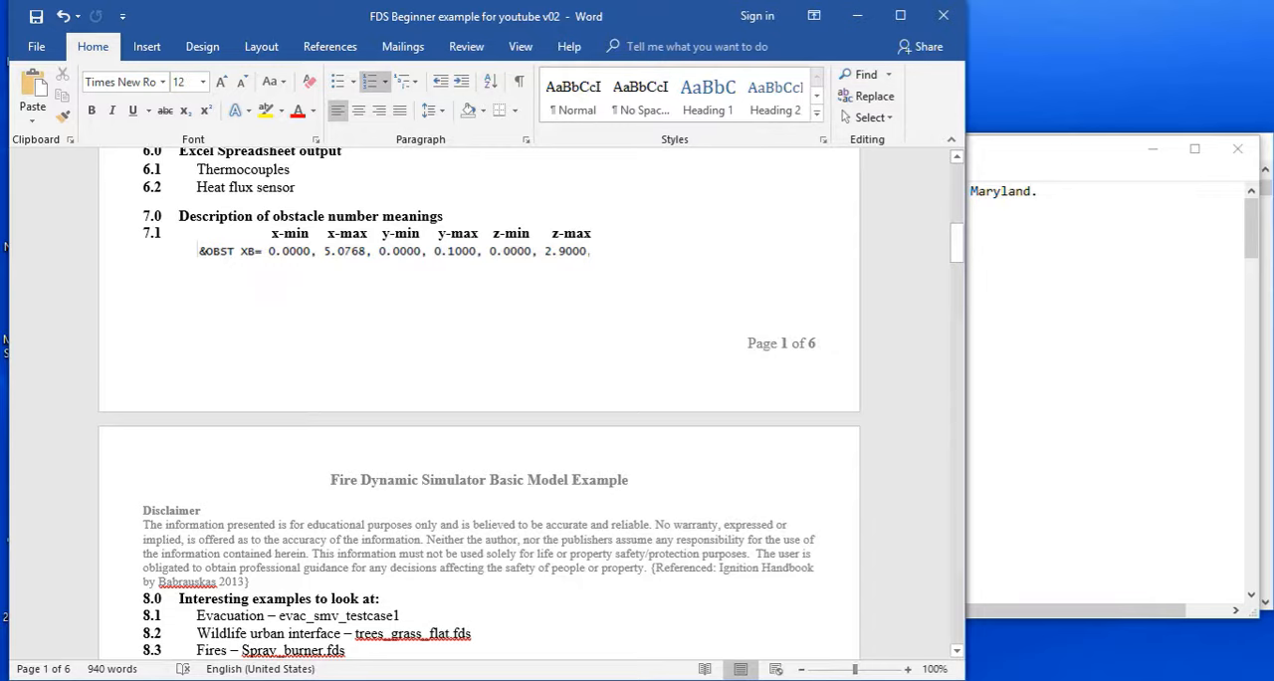
Reopen the room_fire input file in Notepad and examine the couch seat cushions OBST line and its description.
left_click(891, 680)
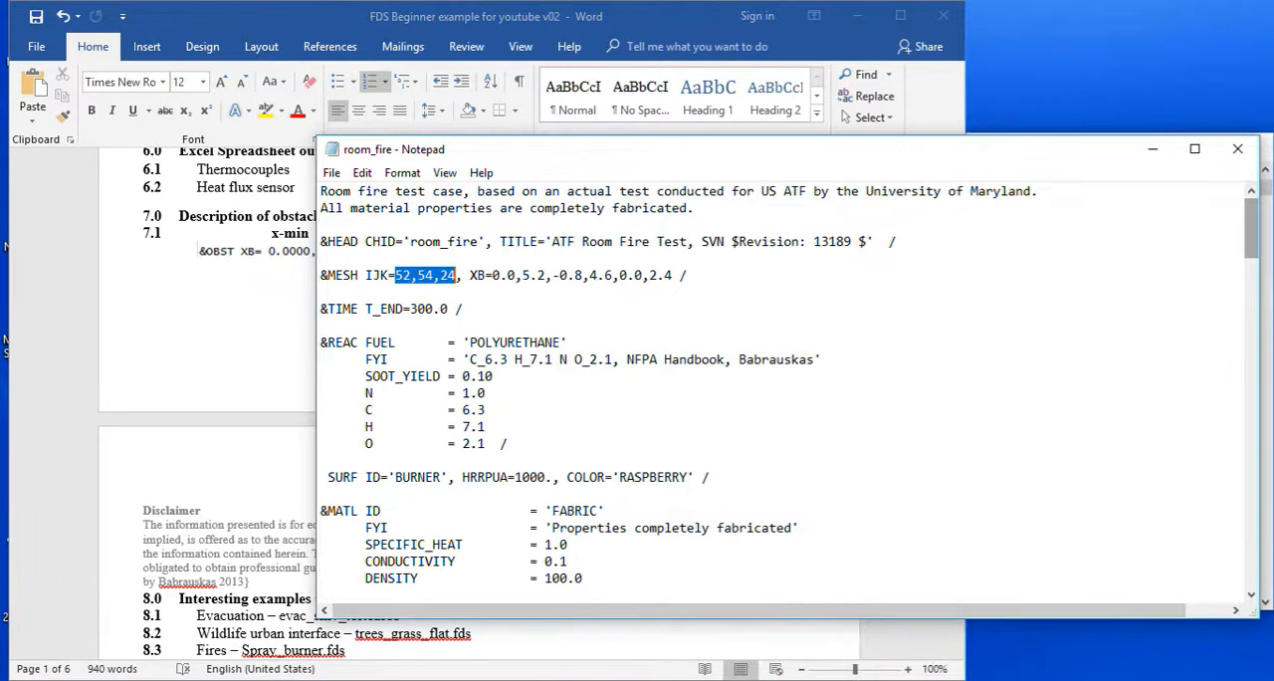
left_click_drag(1252, 227, 1251, 414)
left_click_drag(1145, 292, 992, 291)
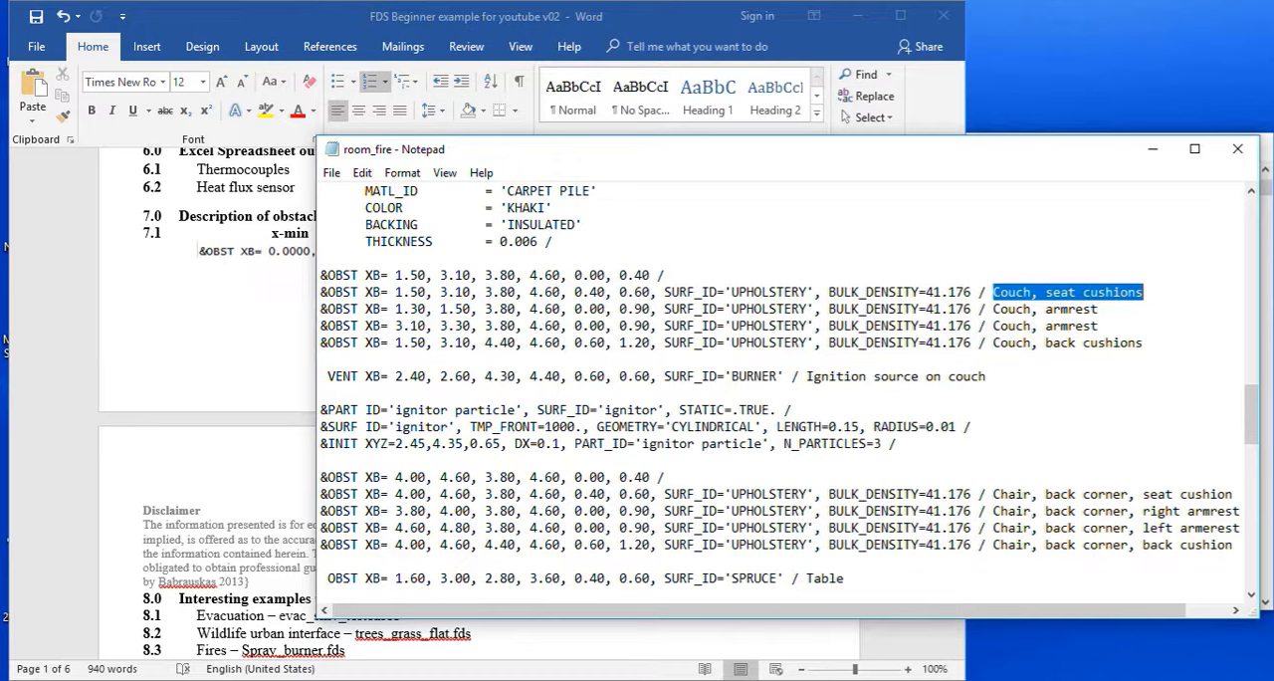
left_click_drag(321, 292, 529, 309)
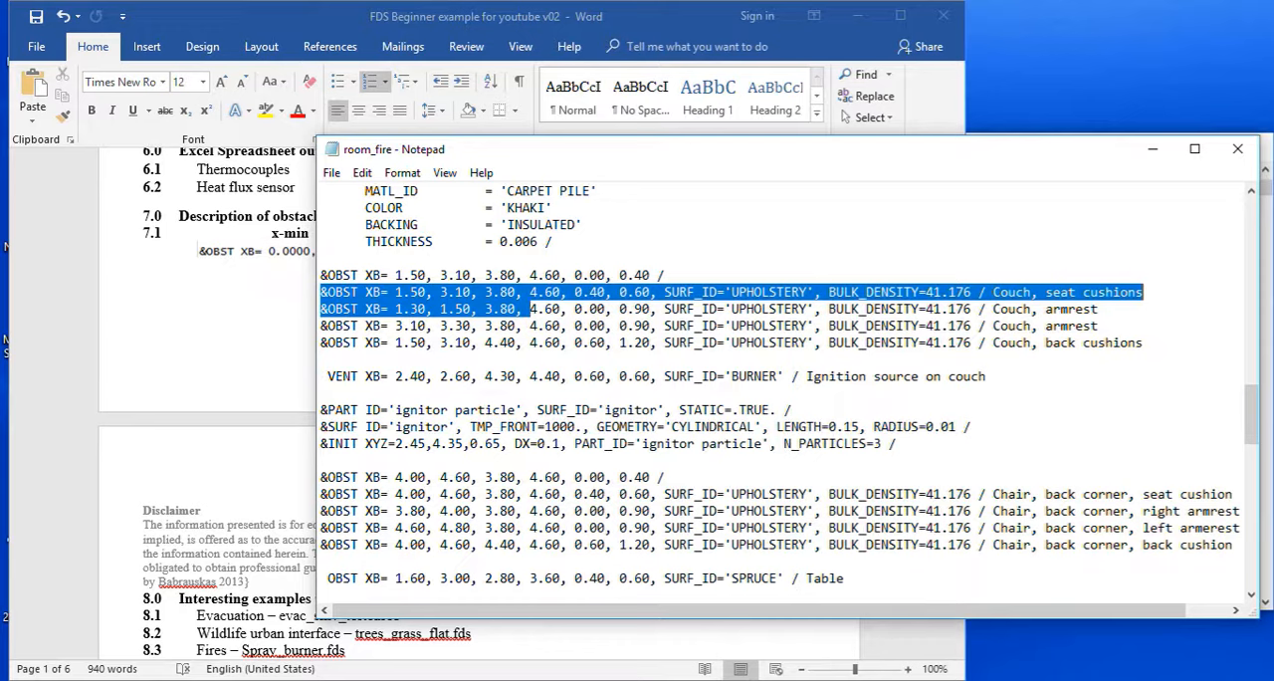
left_click(337, 292)
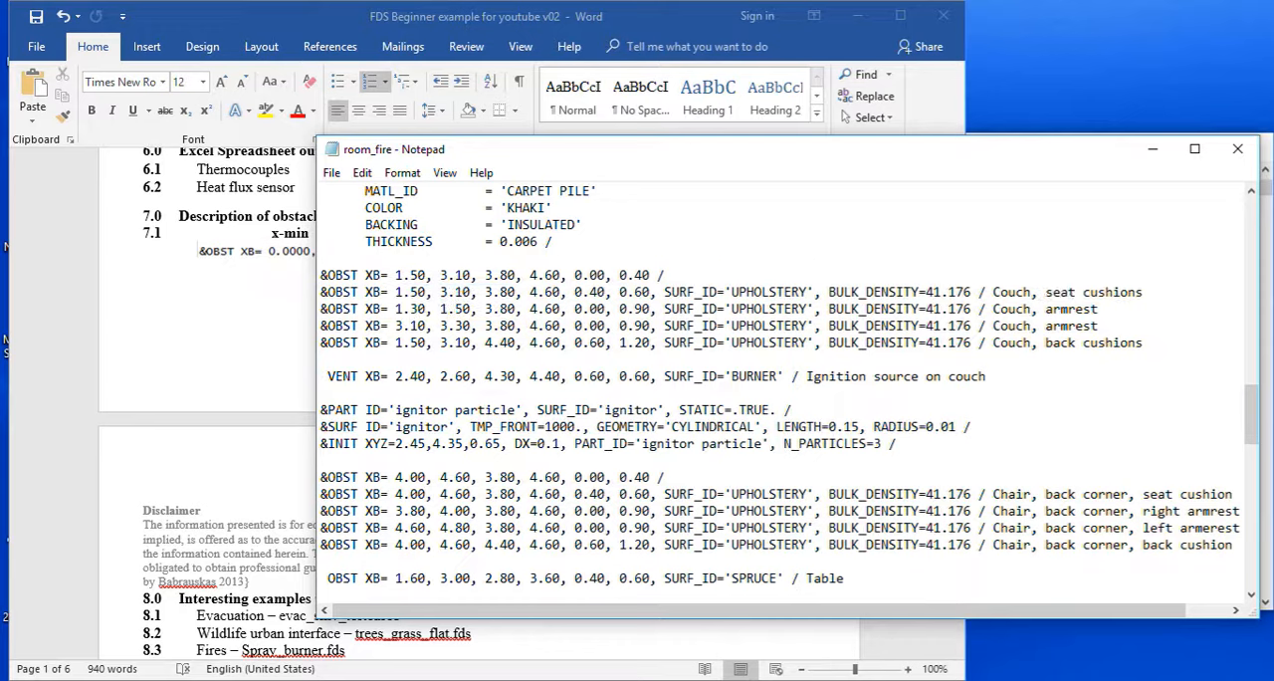
left_click_drag(993, 291, 1143, 292)
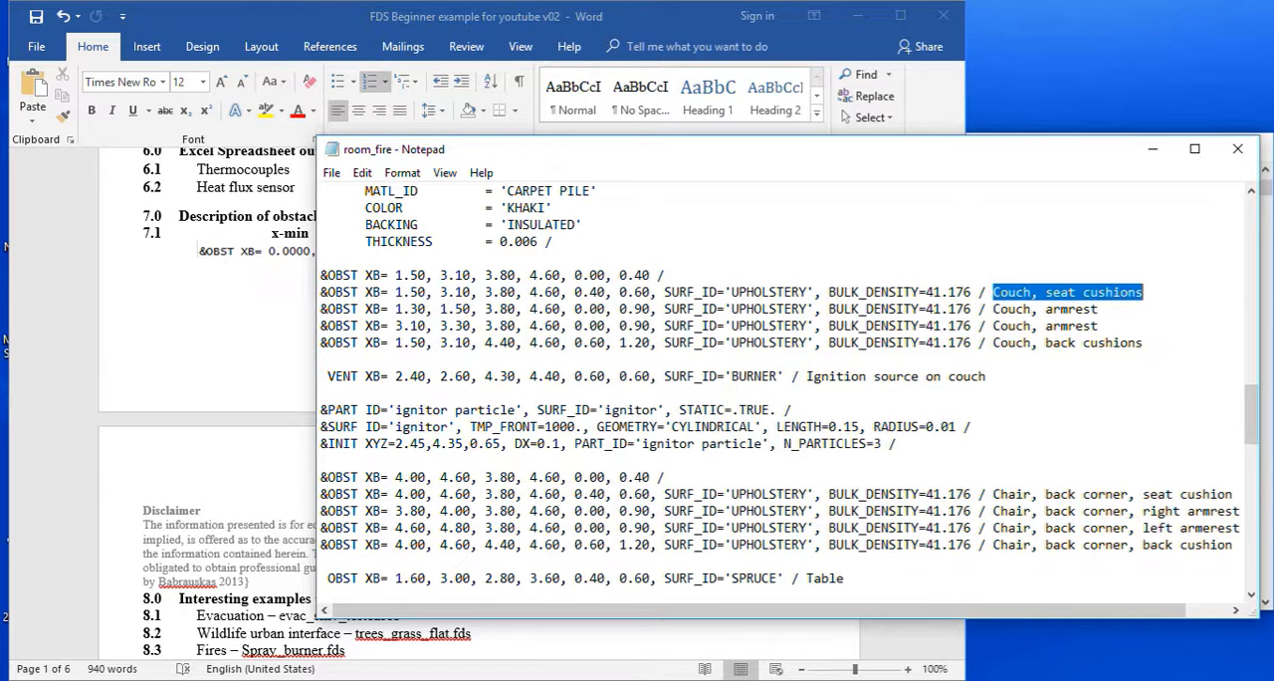
Examine the start of the VENT line for the ignition source on the couch and the OBST line for the table.
left_click_drag(806, 376, 986, 377)
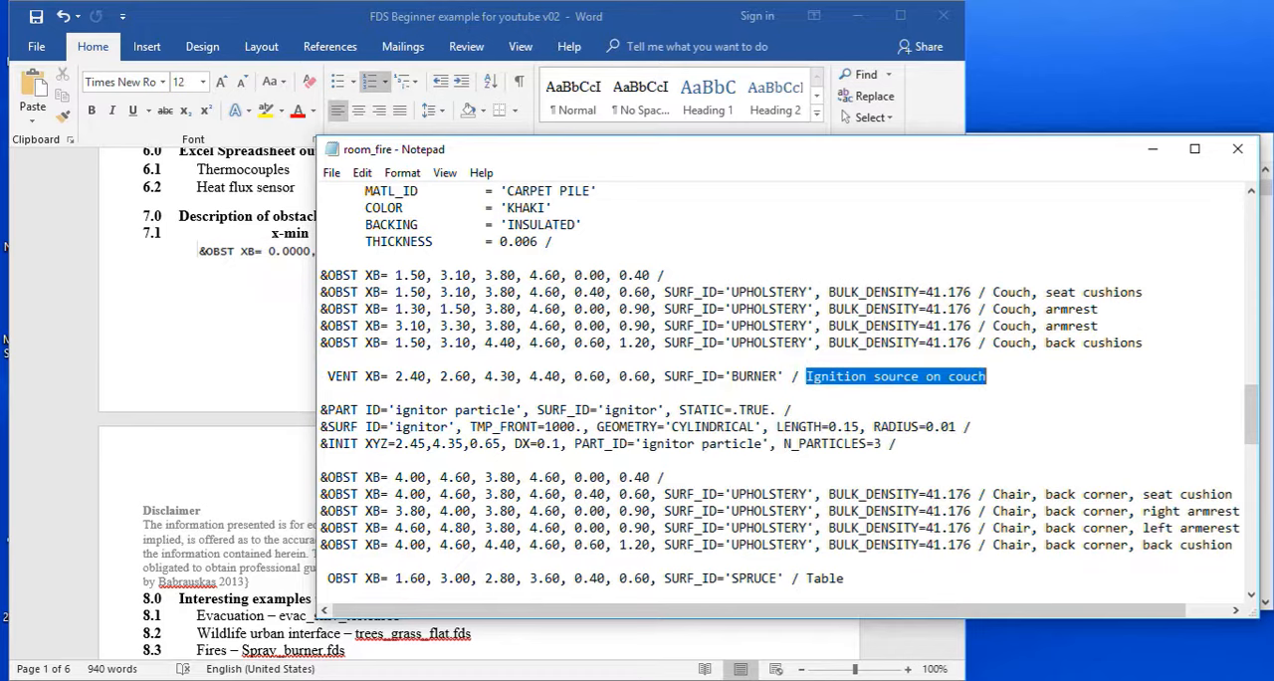
left_click(329, 376)
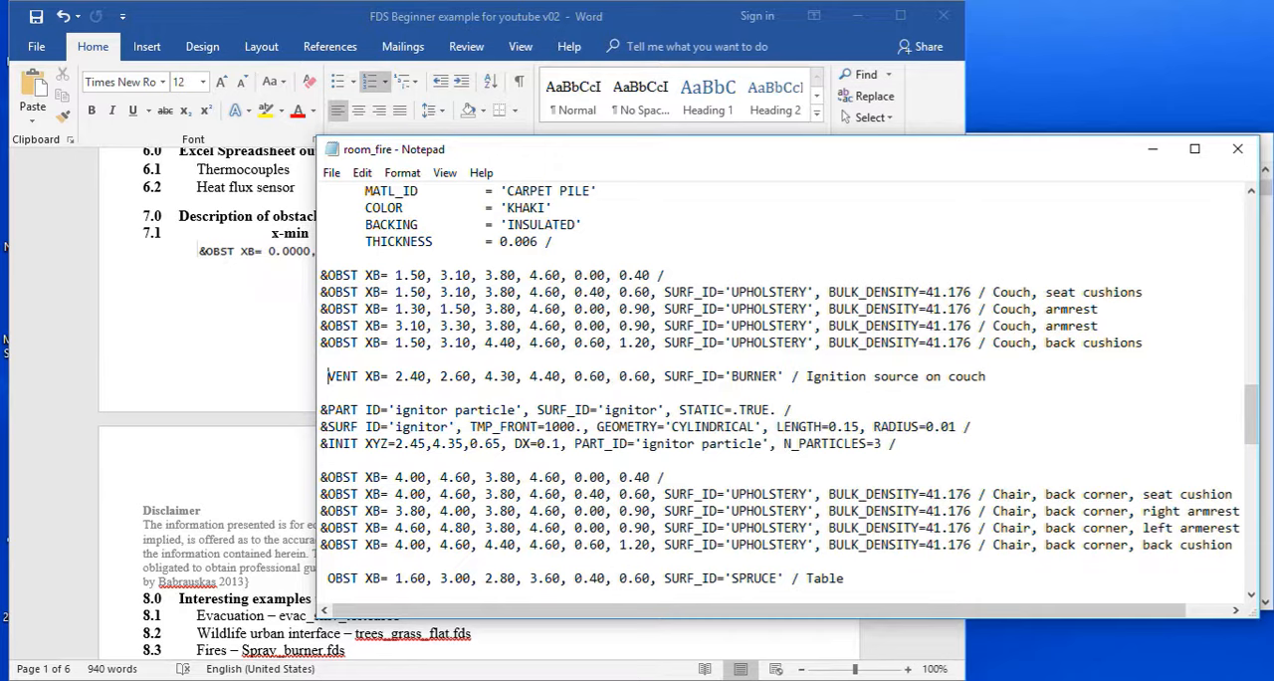
key("shift+Left")
left_click_drag(1252, 416, 1252, 449)
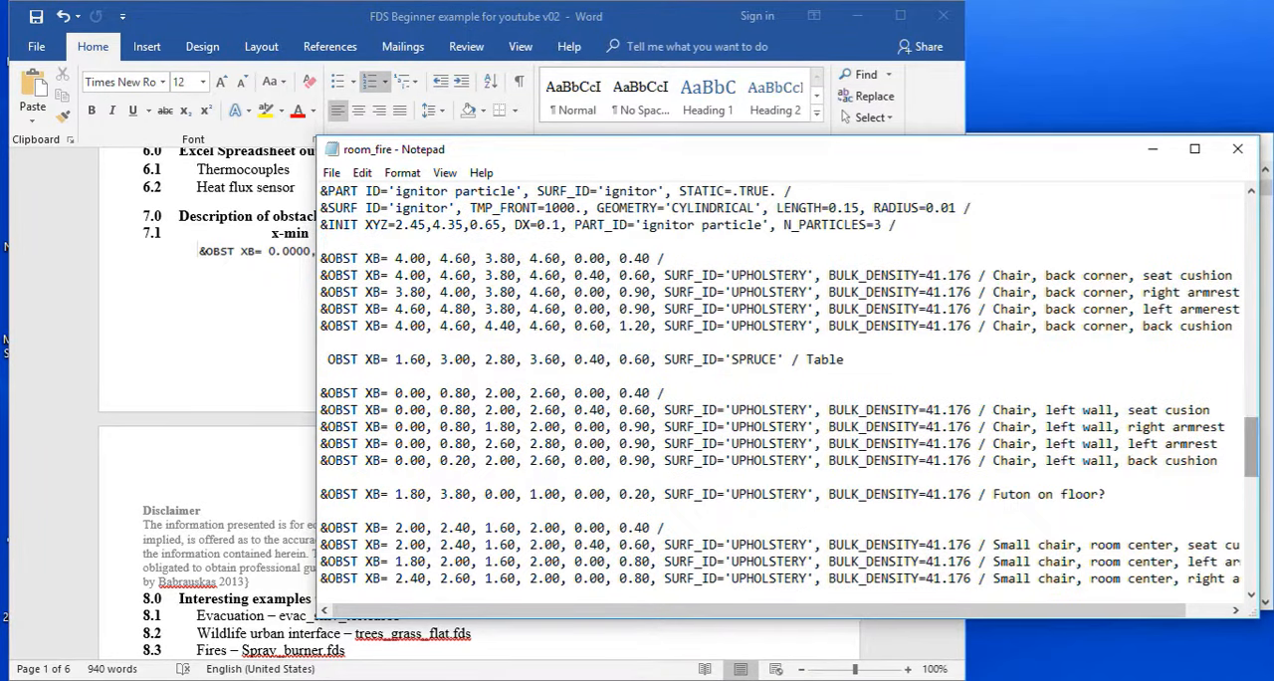
key("shift+Left")
key("Left")
key("shift+Right")
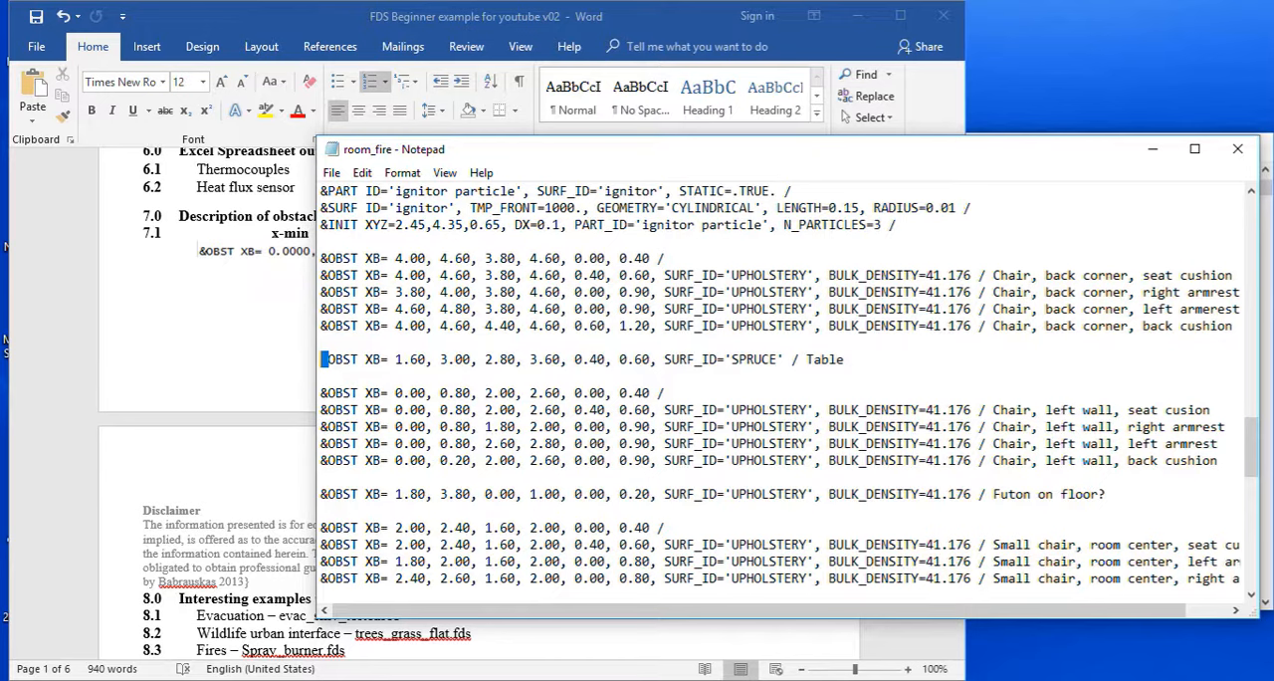
Examine the XB coordinates of the couch seat cushions, then close the room_fire file and the Word notes.
left_click_drag(1252, 447, 1252, 409)
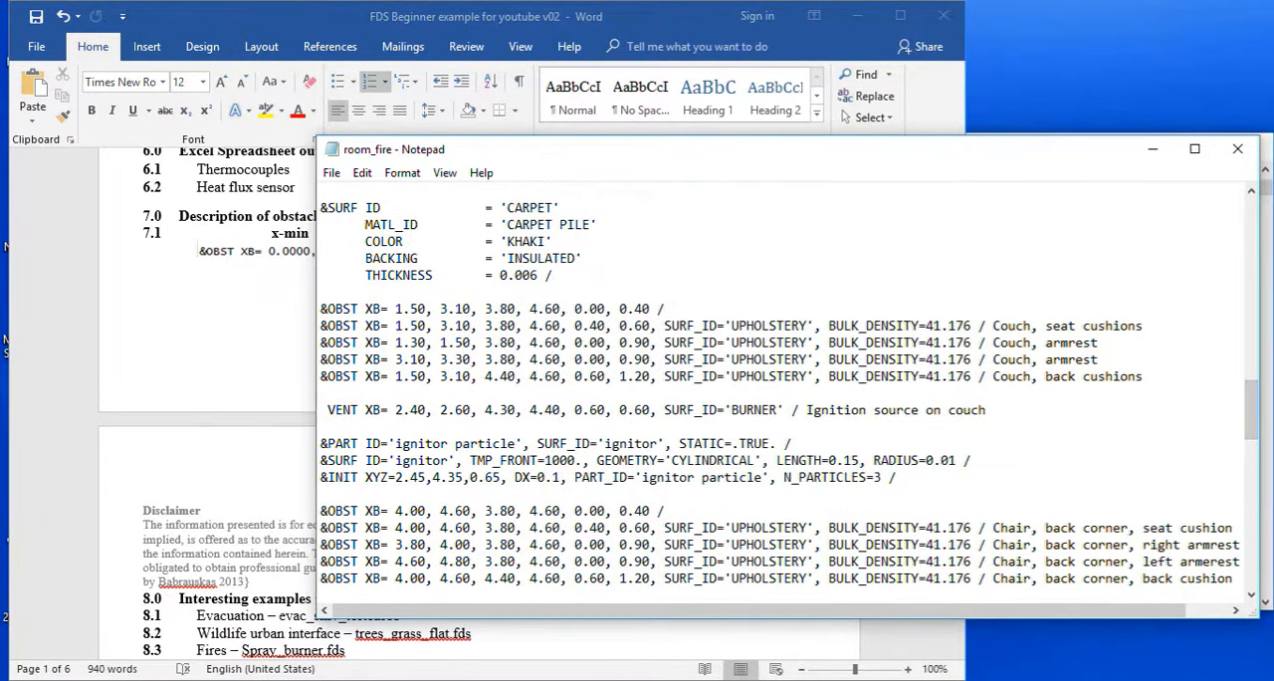
left_click_drag(396, 325, 649, 326)
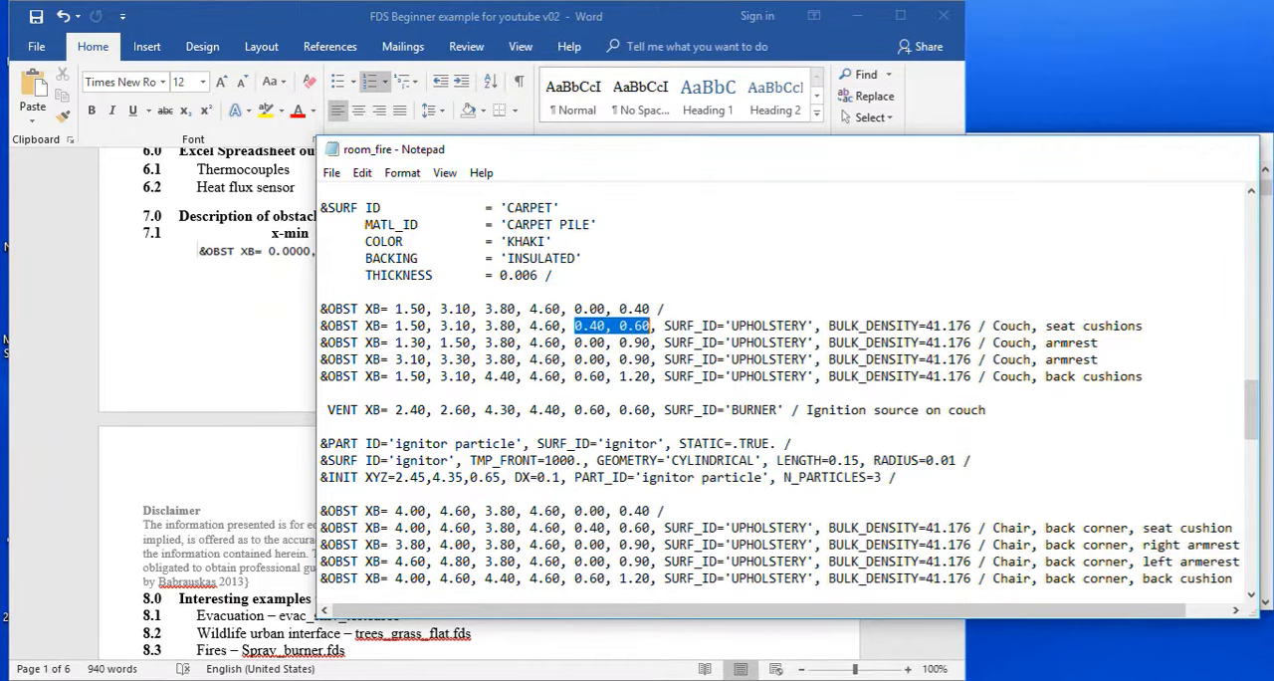
left_click(1238, 149)
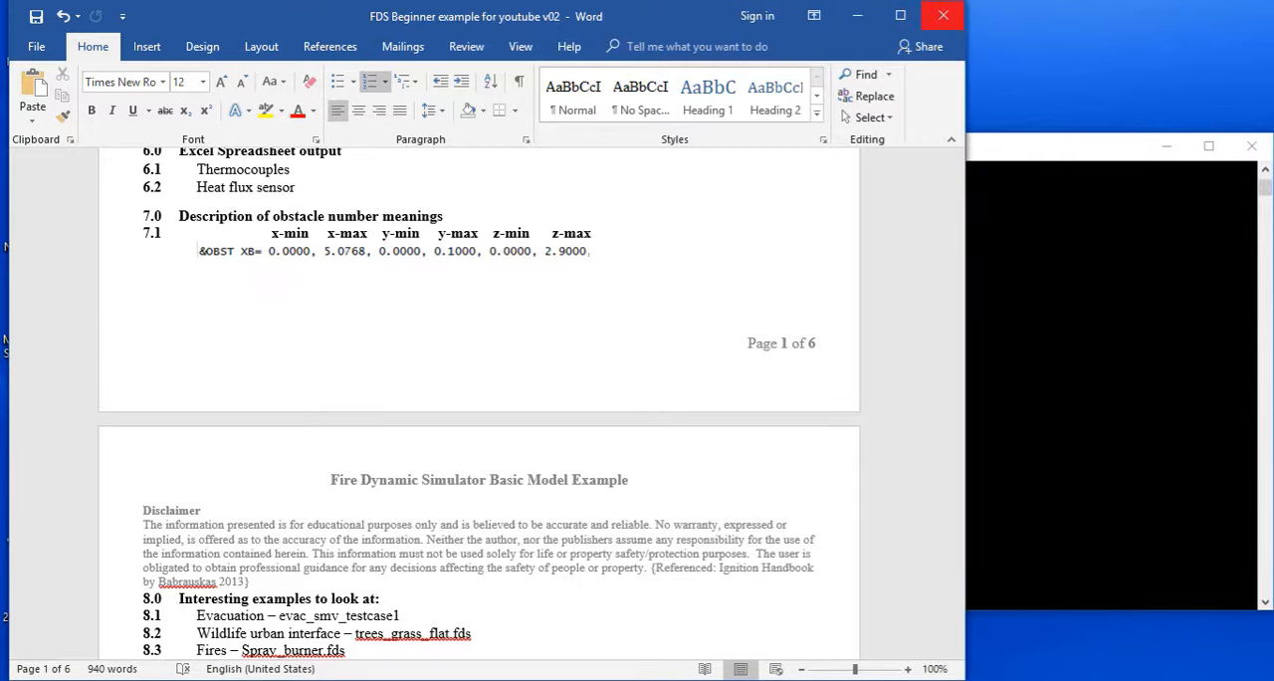
left_click(943, 16)
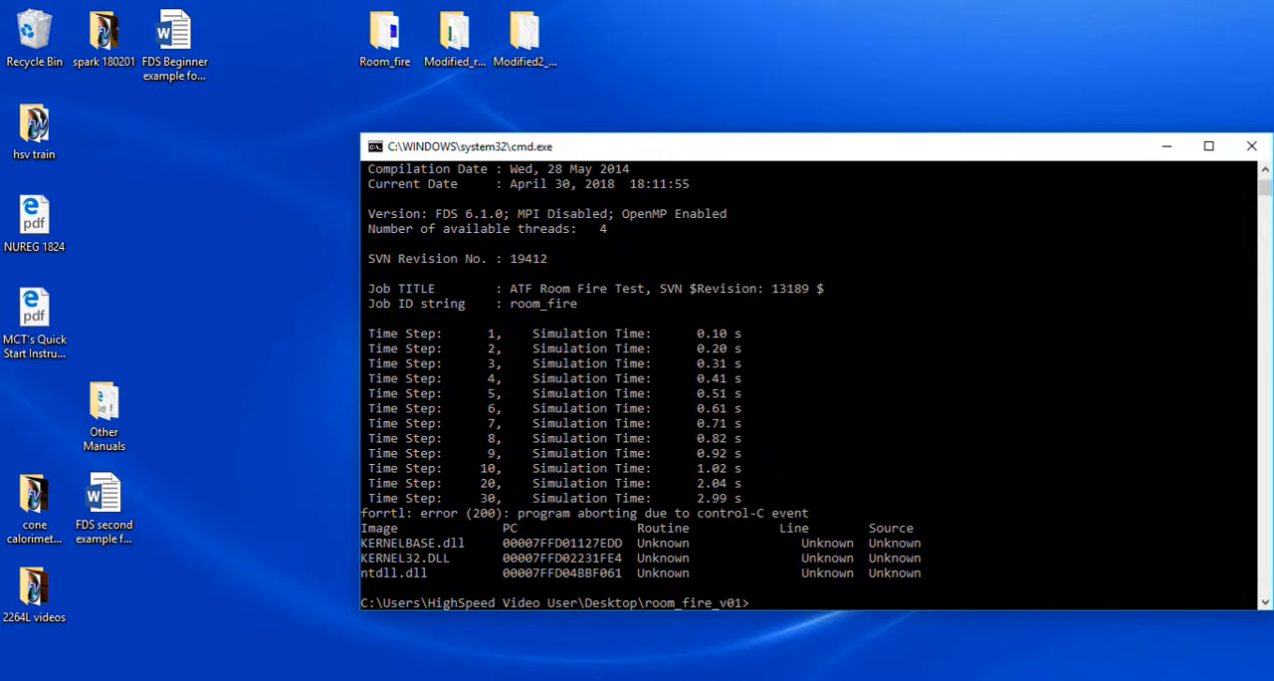
Create a folder named room_fire_USB_v01 on the USB DISK (D:) drive.
key("alt+Tab")
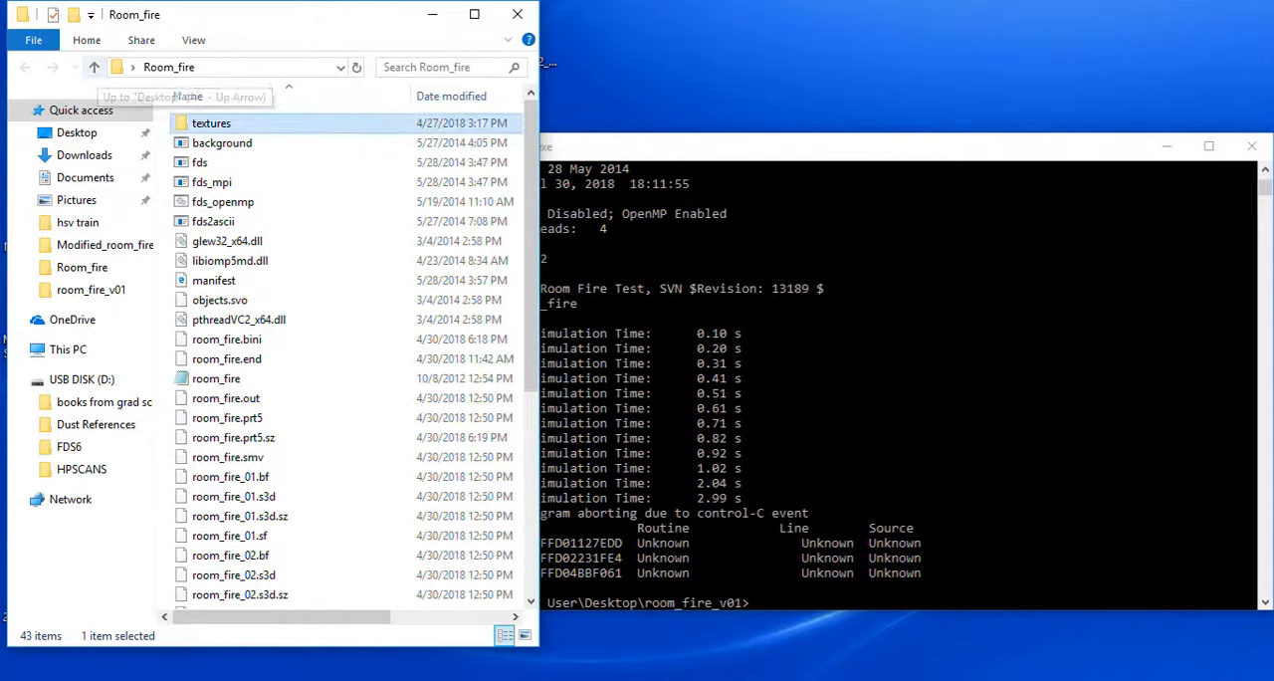
left_click(81, 379)
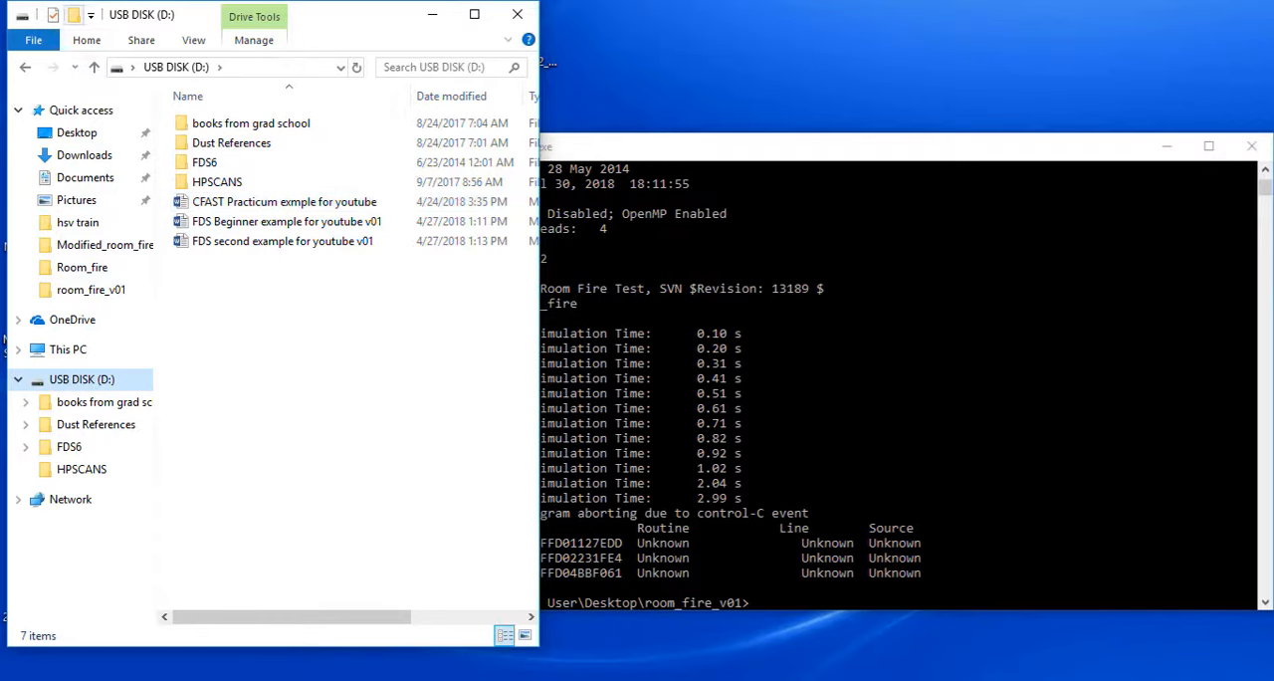
key("ctrl+shift+n")
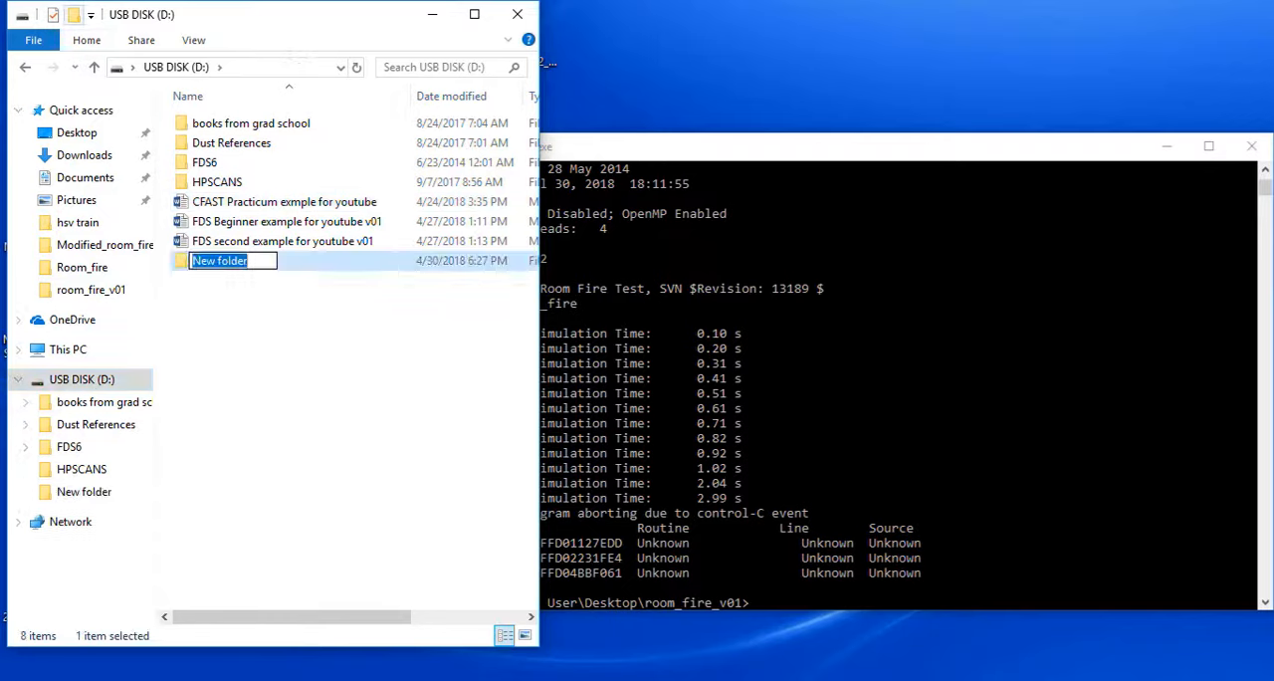
type("room_fire_USB_v01")
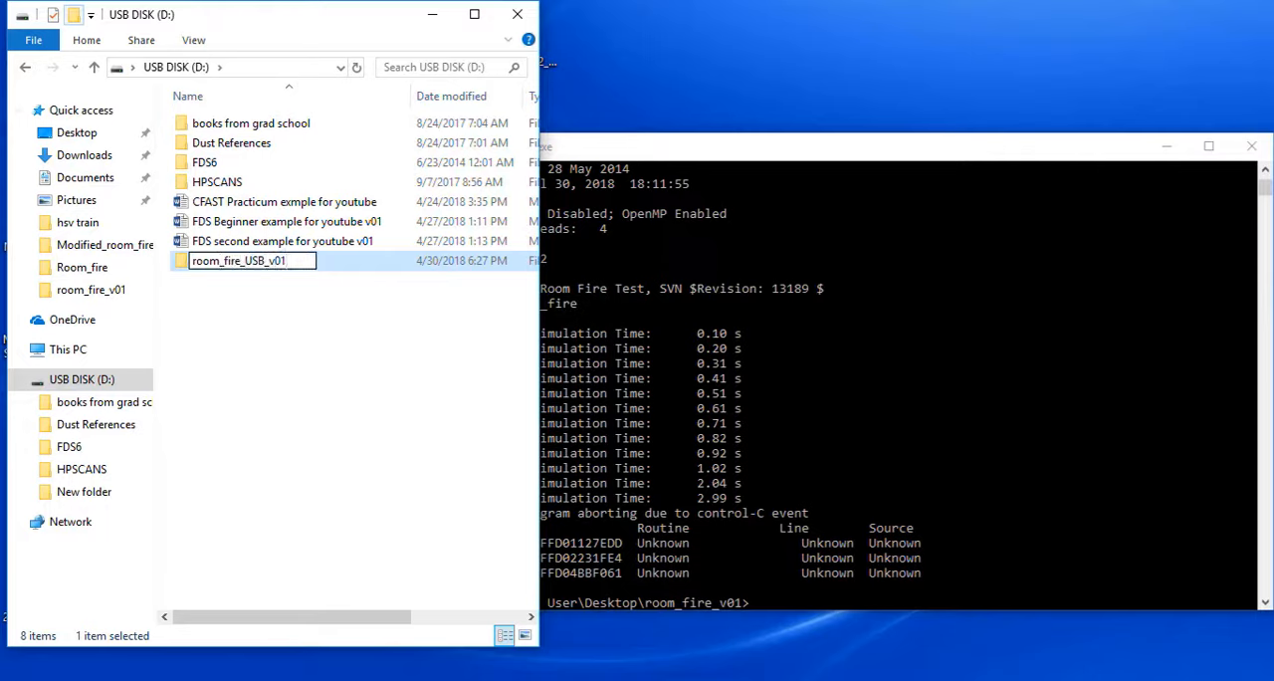
key("Return")
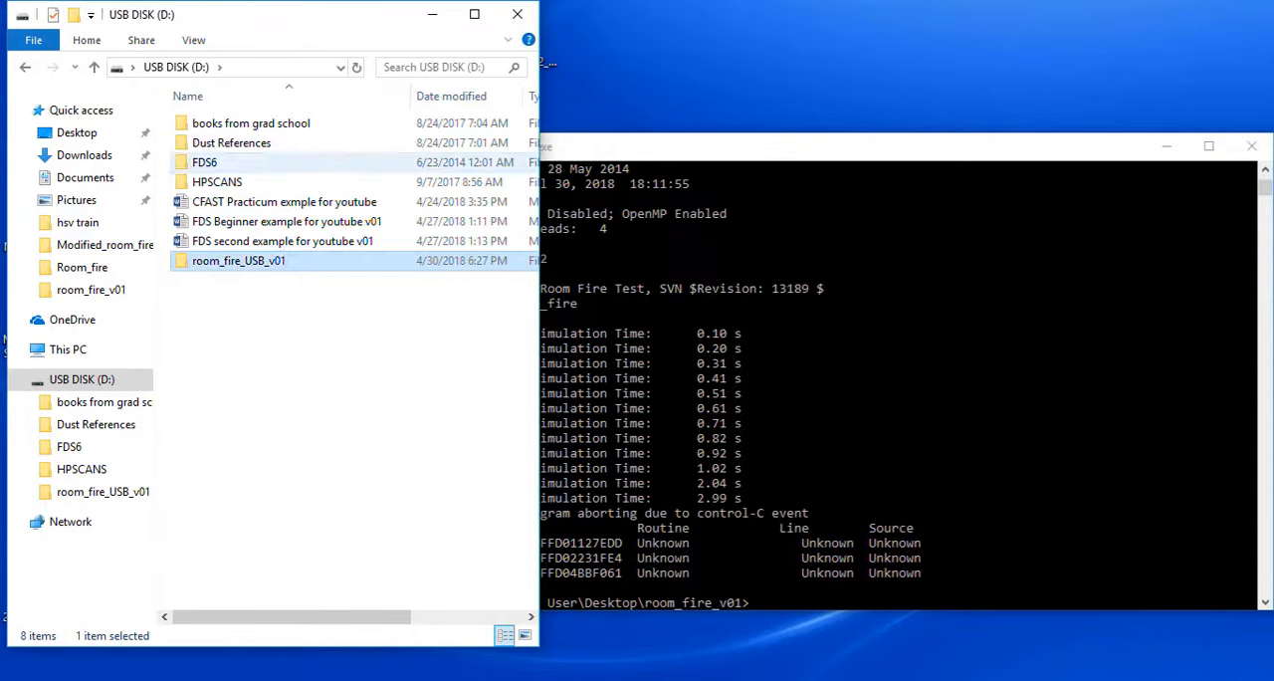
Copy everything in the FDS6 bin folder on the USB disk into the room_fire_USB_v01 folder.
double_click(204, 162)
double_click(199, 123)
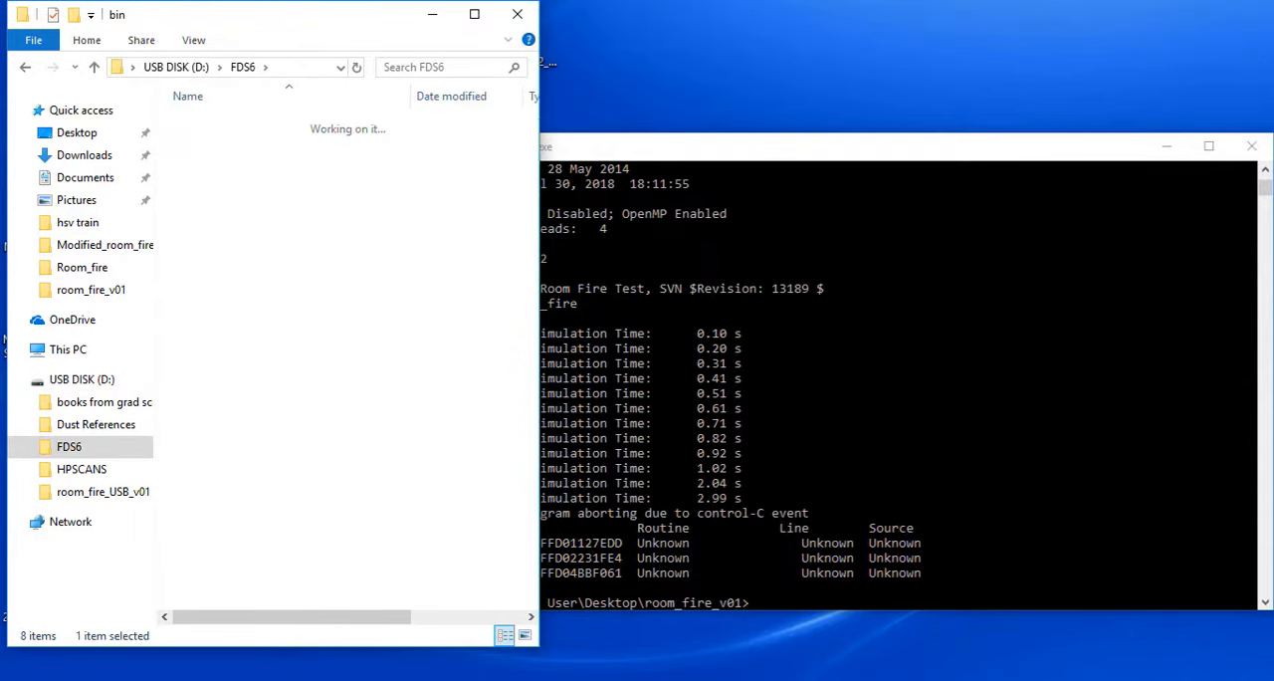
key("ctrl+a")
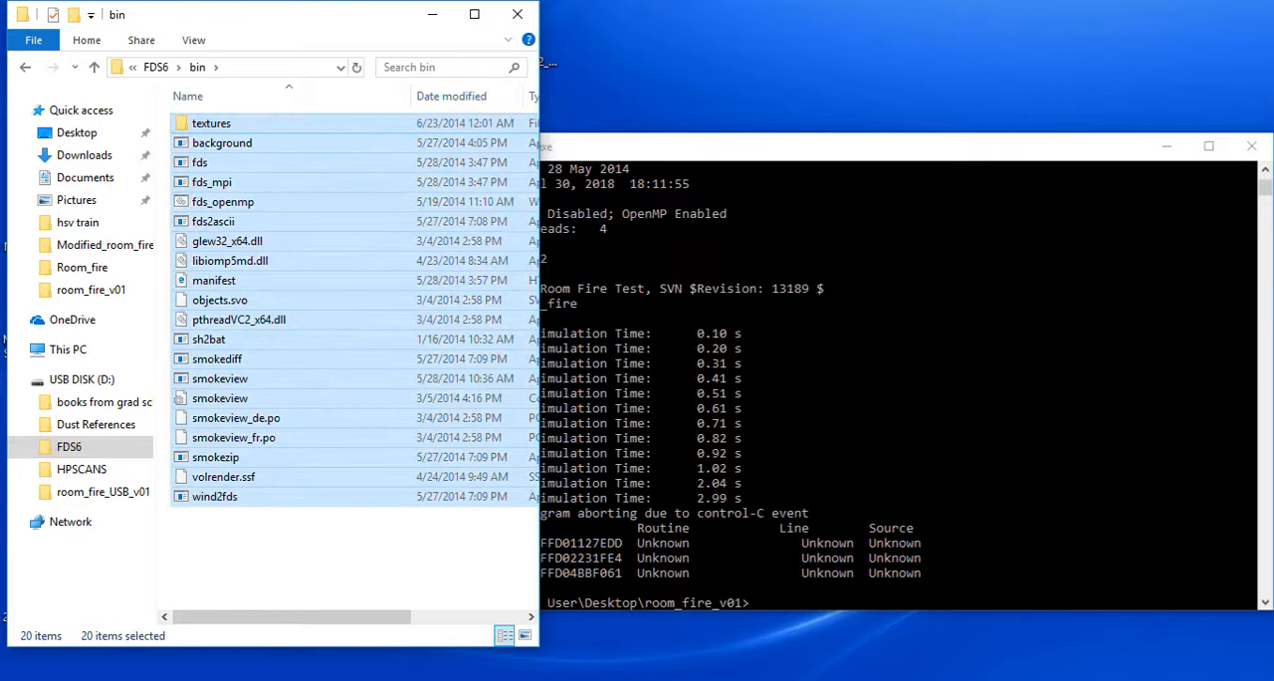
left_click(26, 68)
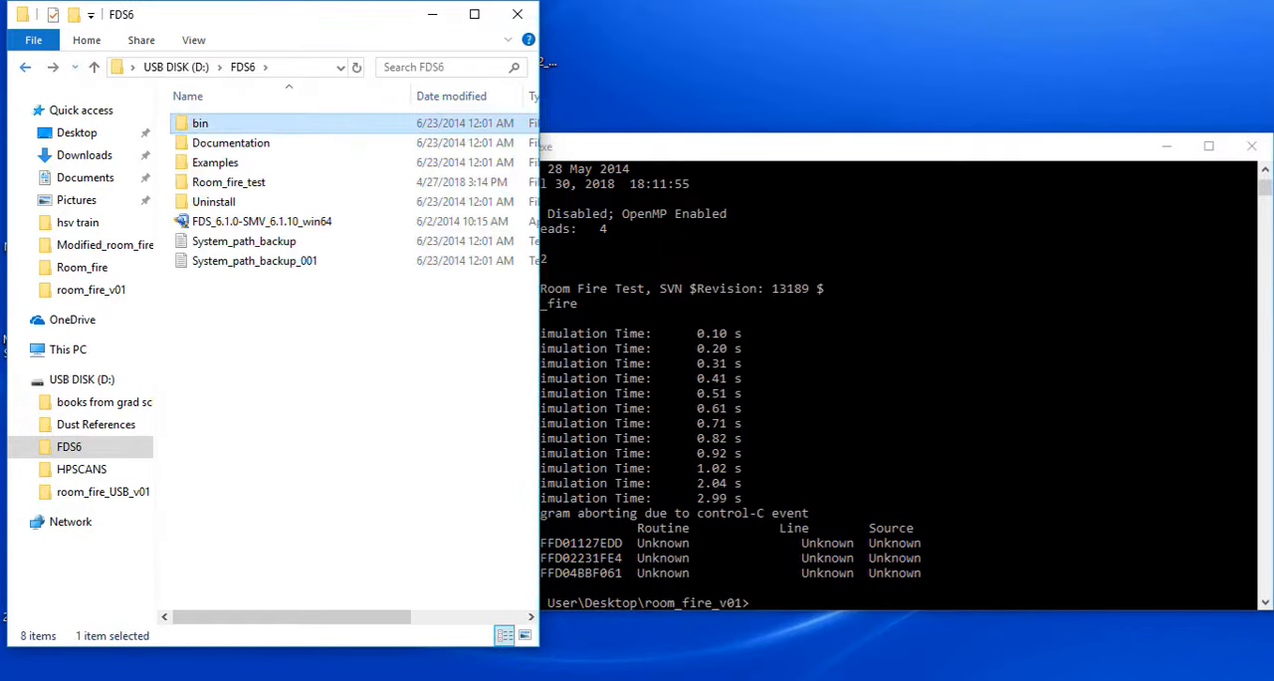
left_click(26, 68)
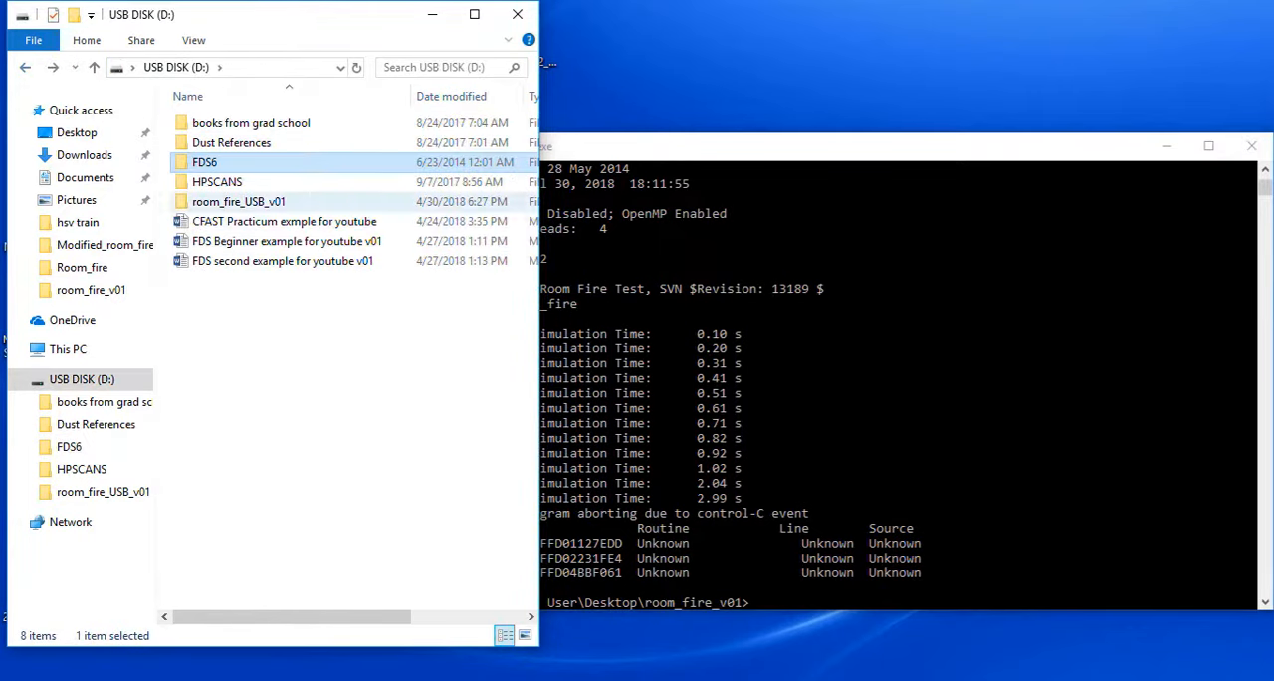
double_click(239, 201)
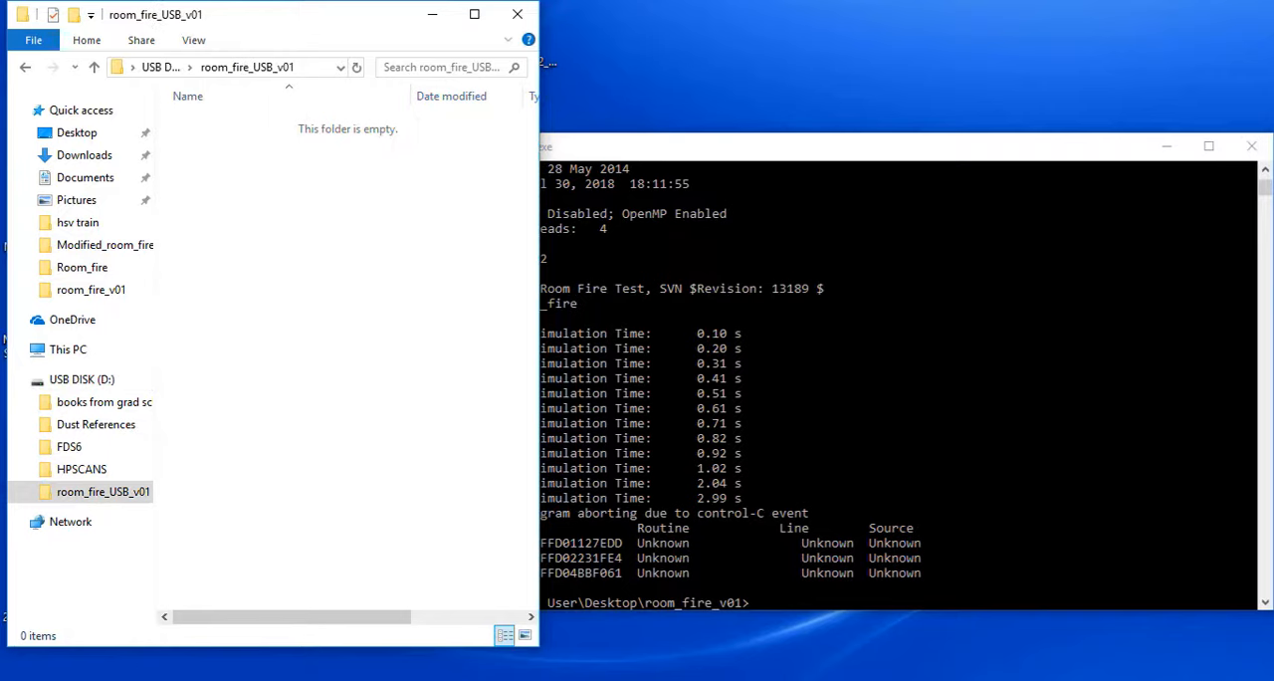
key("ctrl+v")
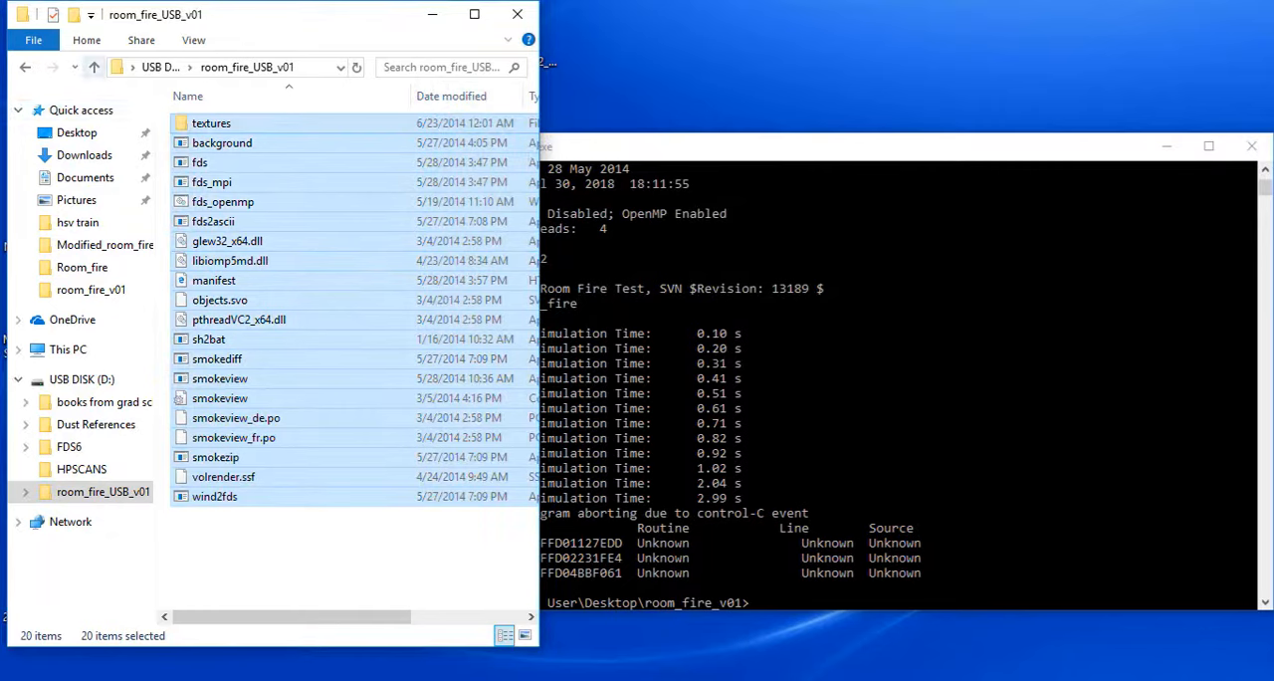
Copy the room_fire FDS file from the FDS6 Examples Fires folder into the room_fire_USB_v01 folder.
left_click(94, 67)
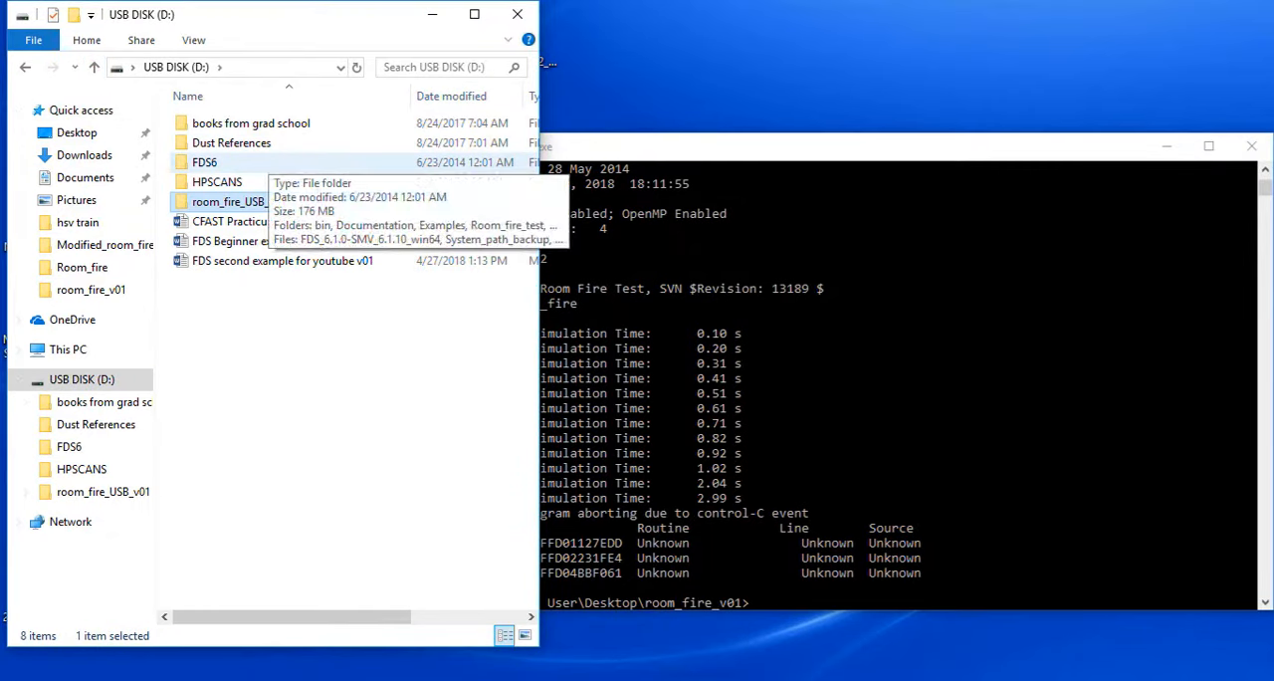
double_click(249, 162)
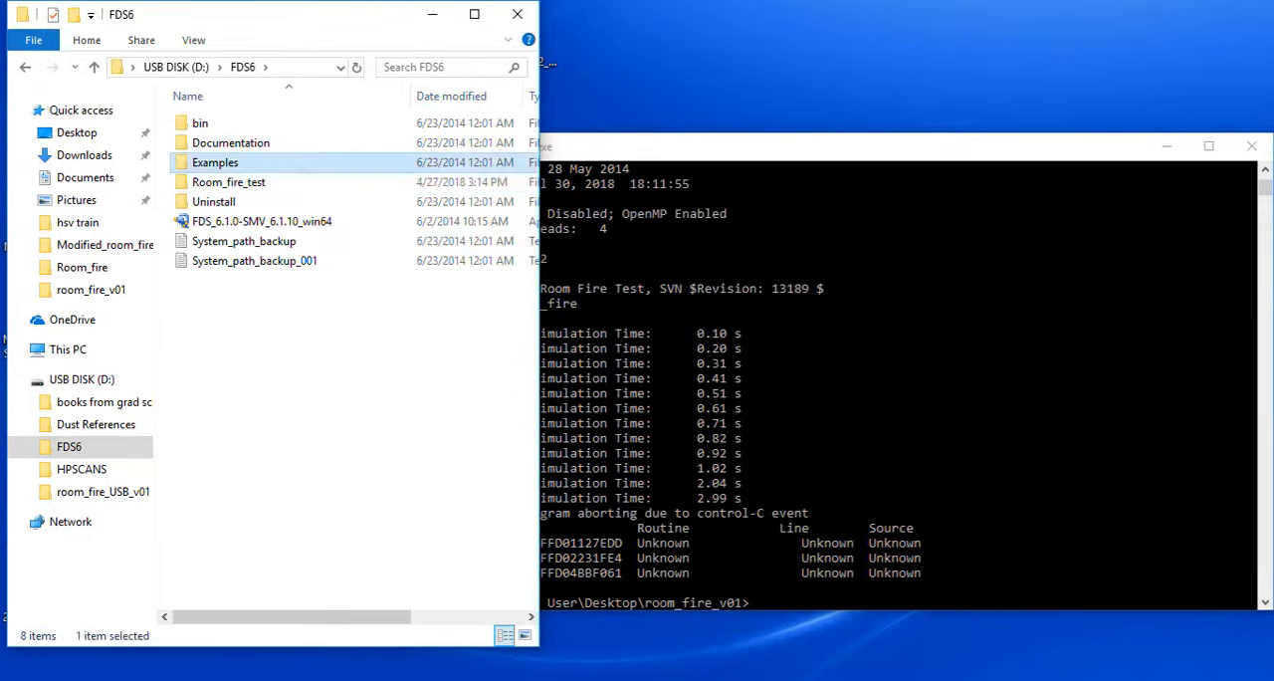
double_click(215, 162)
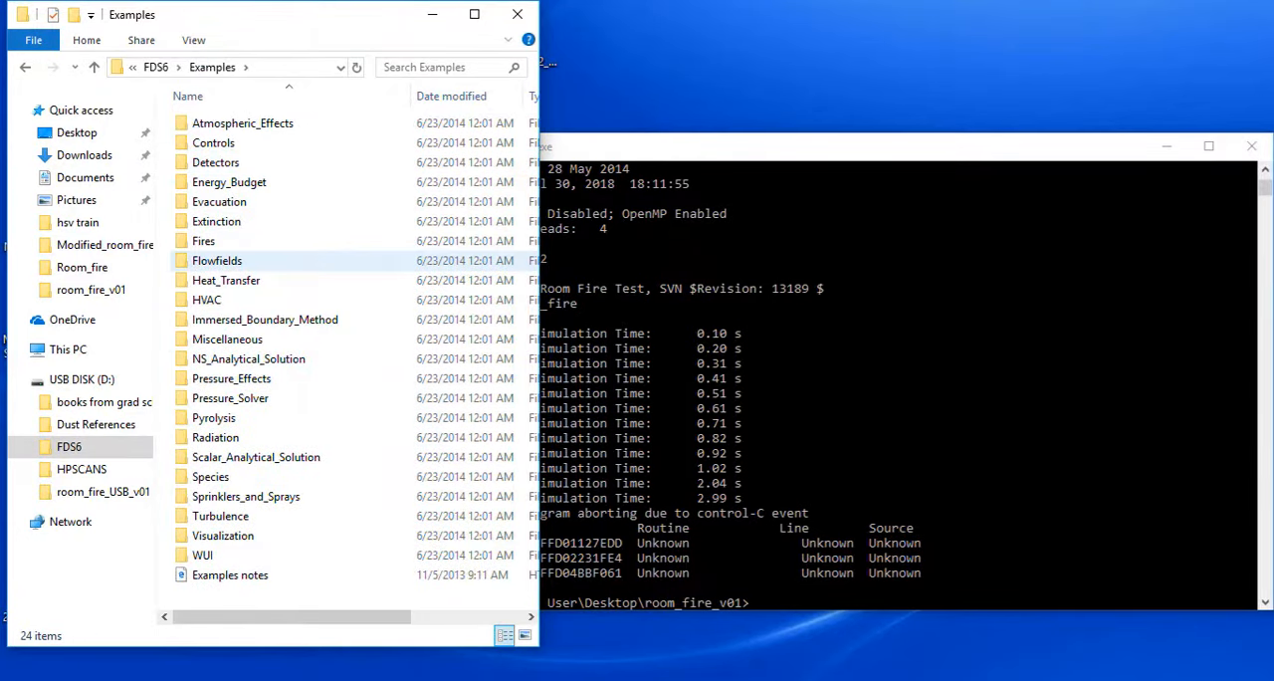
double_click(204, 241)
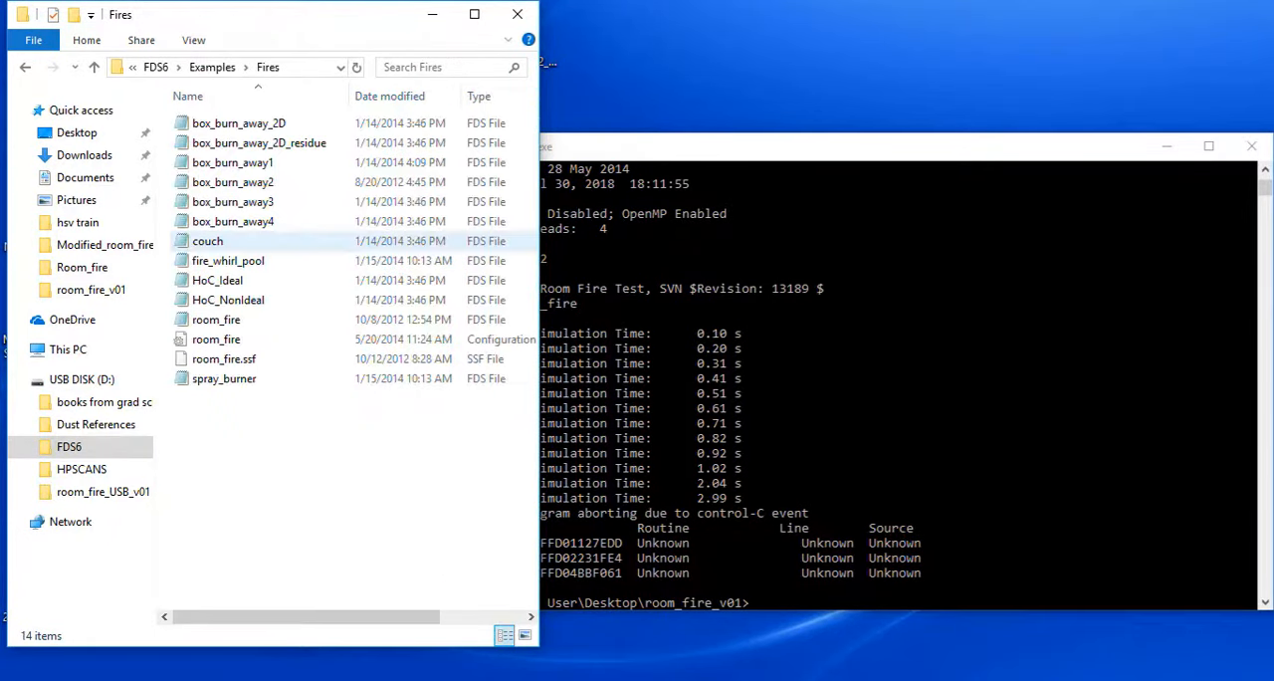
left_click(216, 320)
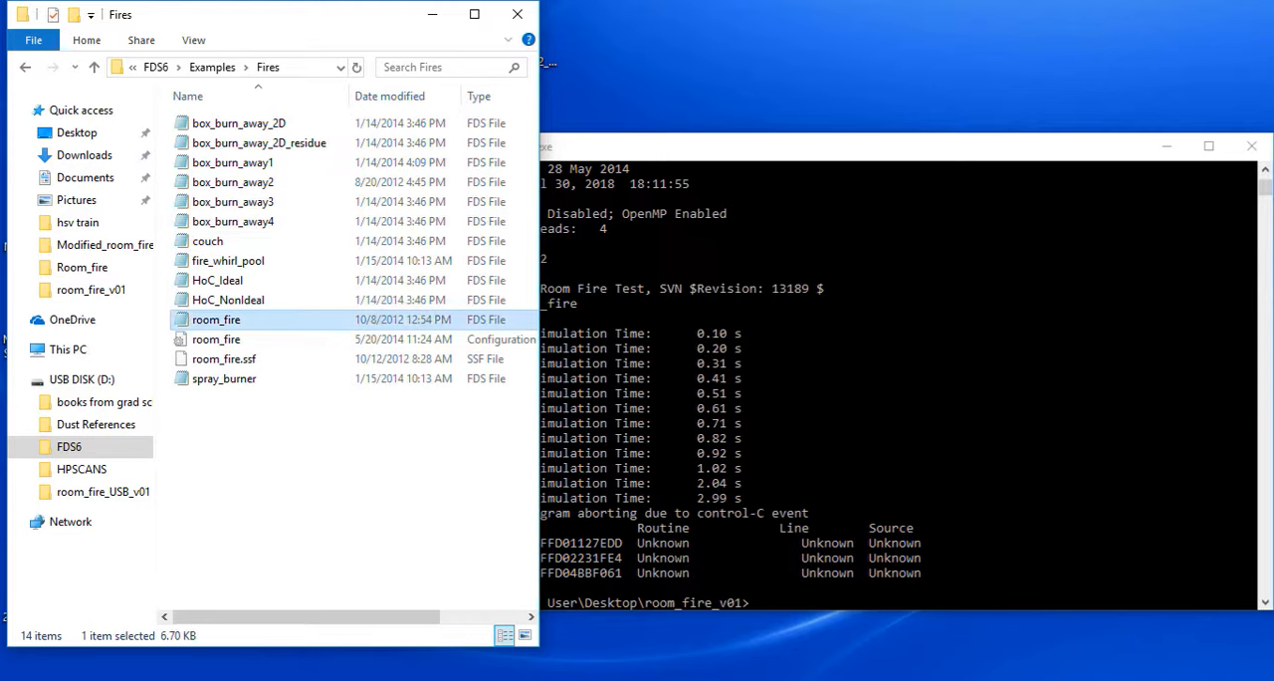
left_click(94, 66)
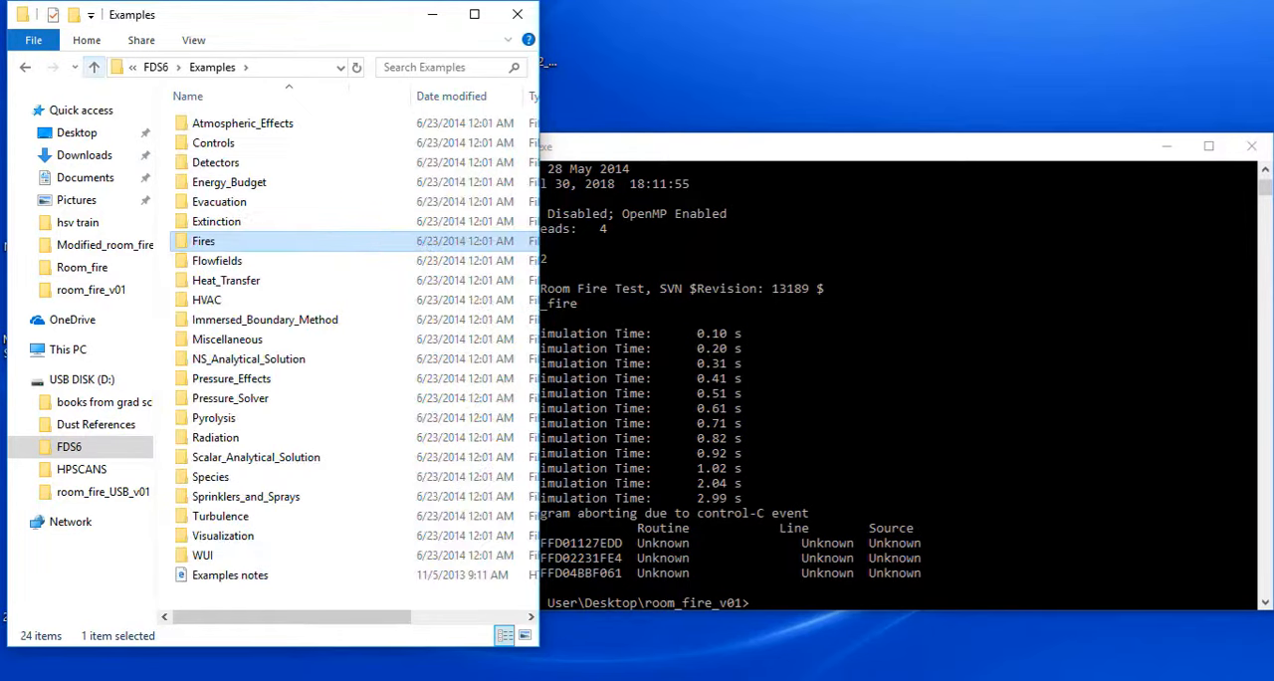
left_click(93, 67)
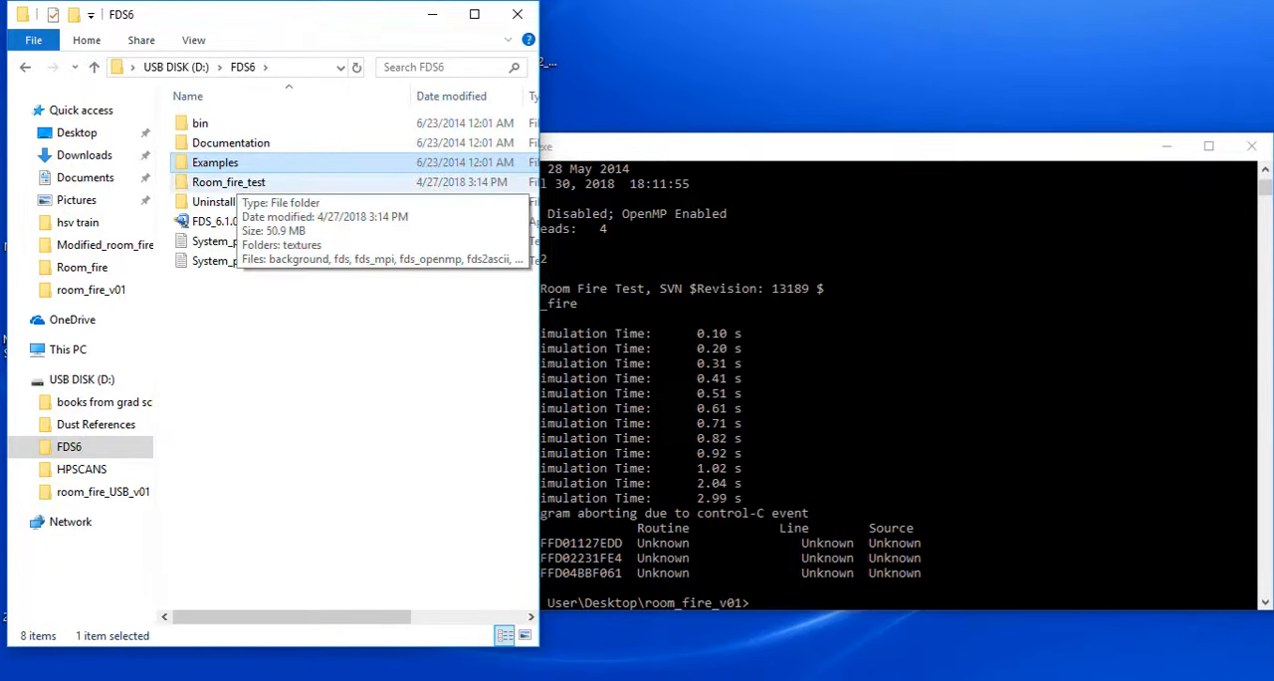
left_click(93, 67)
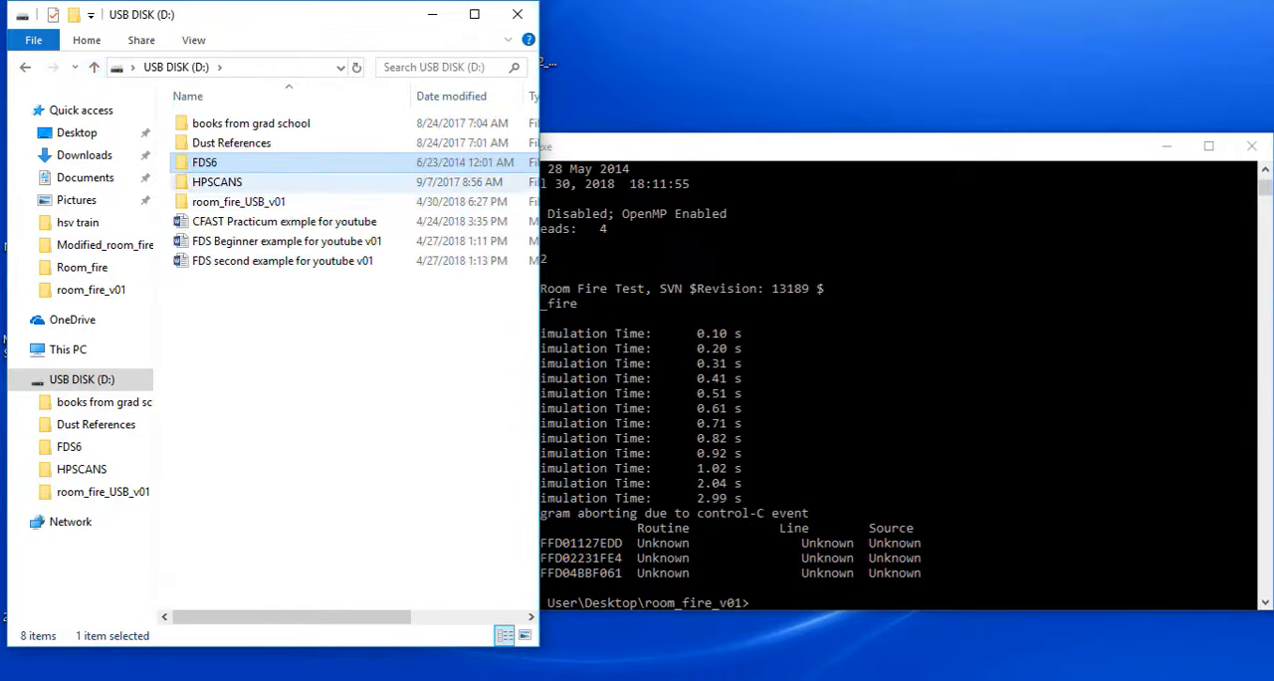
double_click(229, 203)
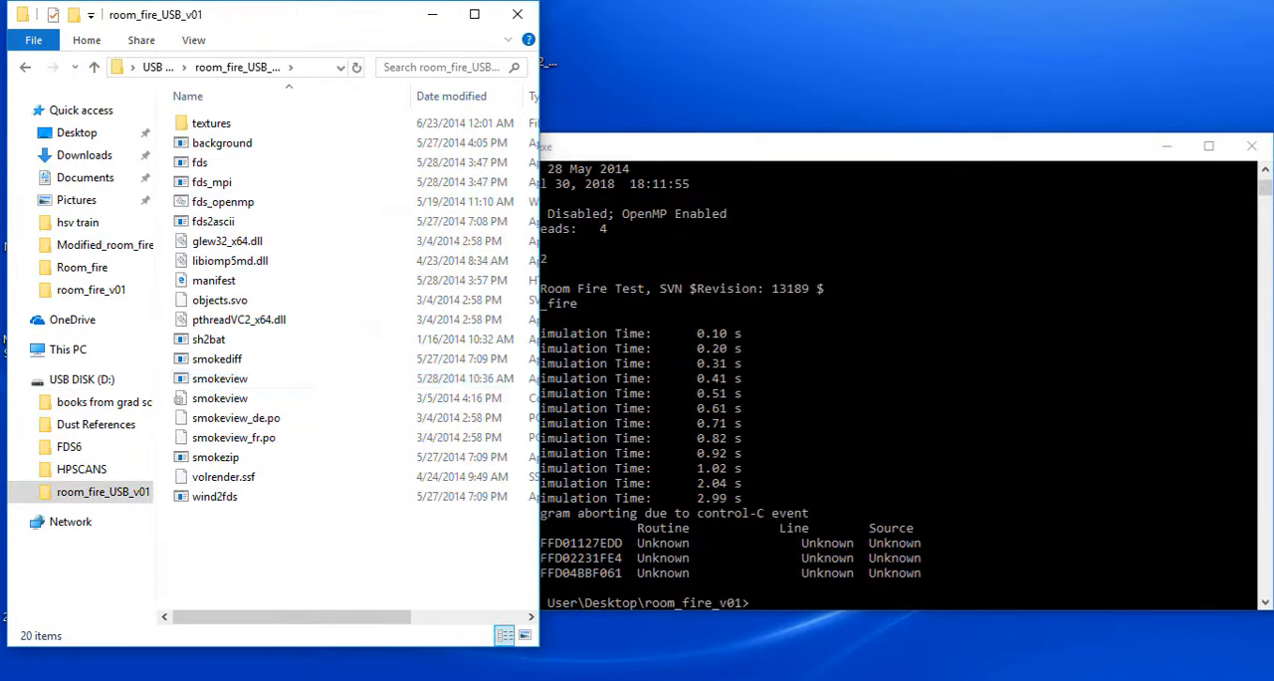
key("ctrl+v")
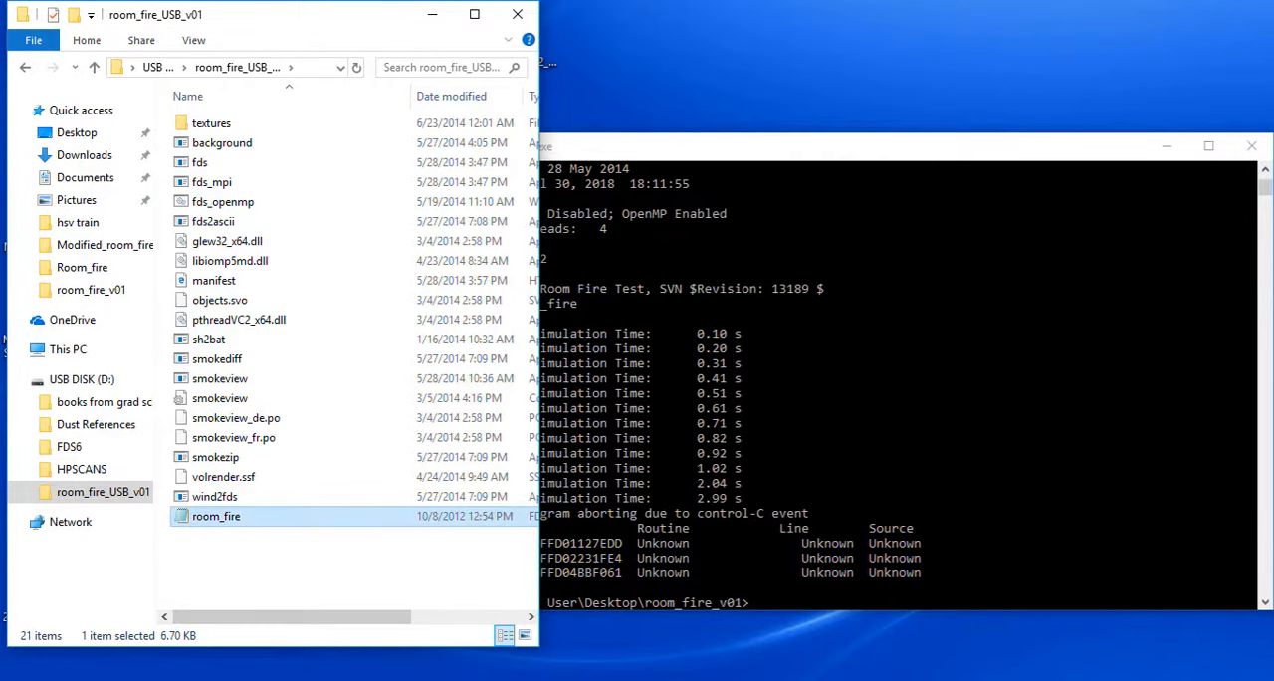
Switch to the Command Prompt window at the Desktop room_fire_v01 folder, change to the D: drive and list its contents.
left_click(847, 680)
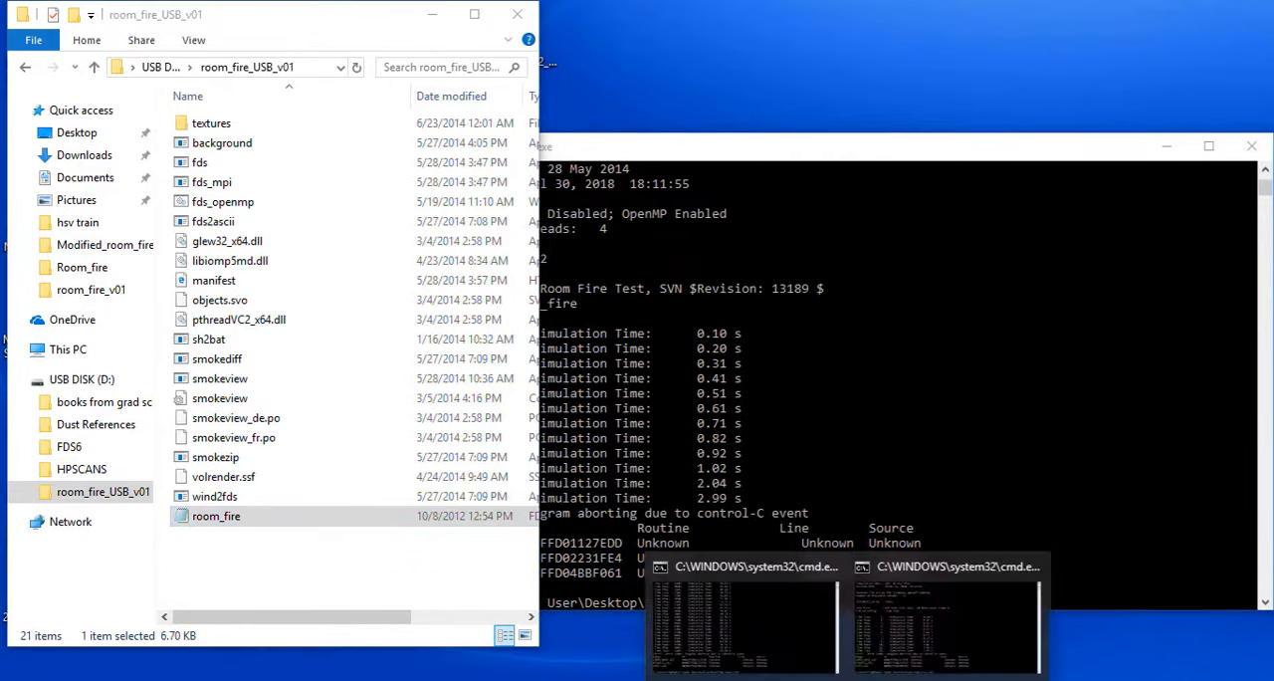
left_click(947, 627)
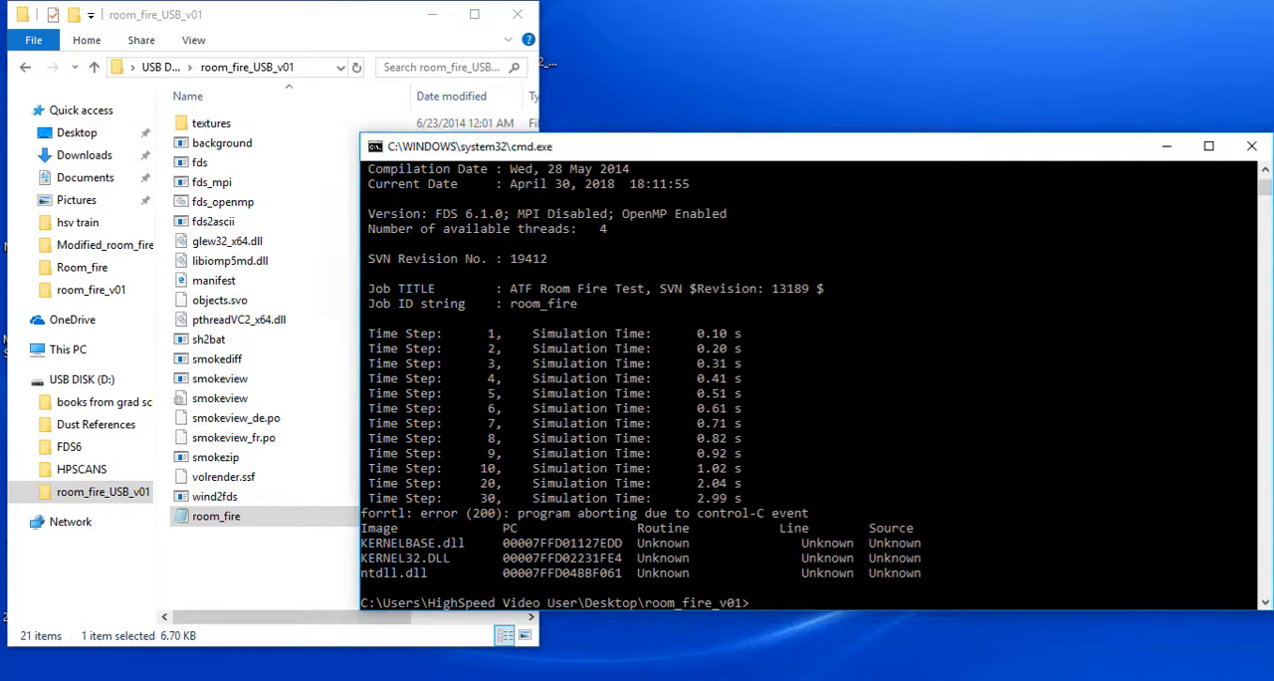
type("C:")
key("Return")
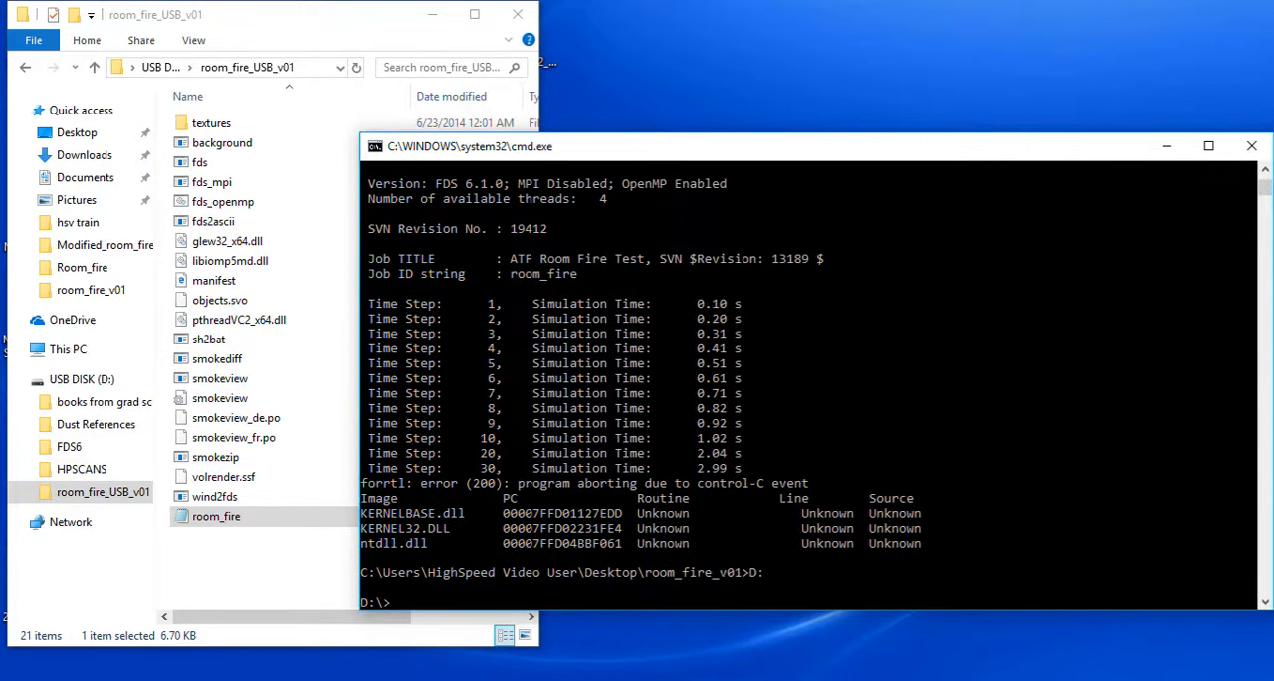
type("dir")
key("Return")
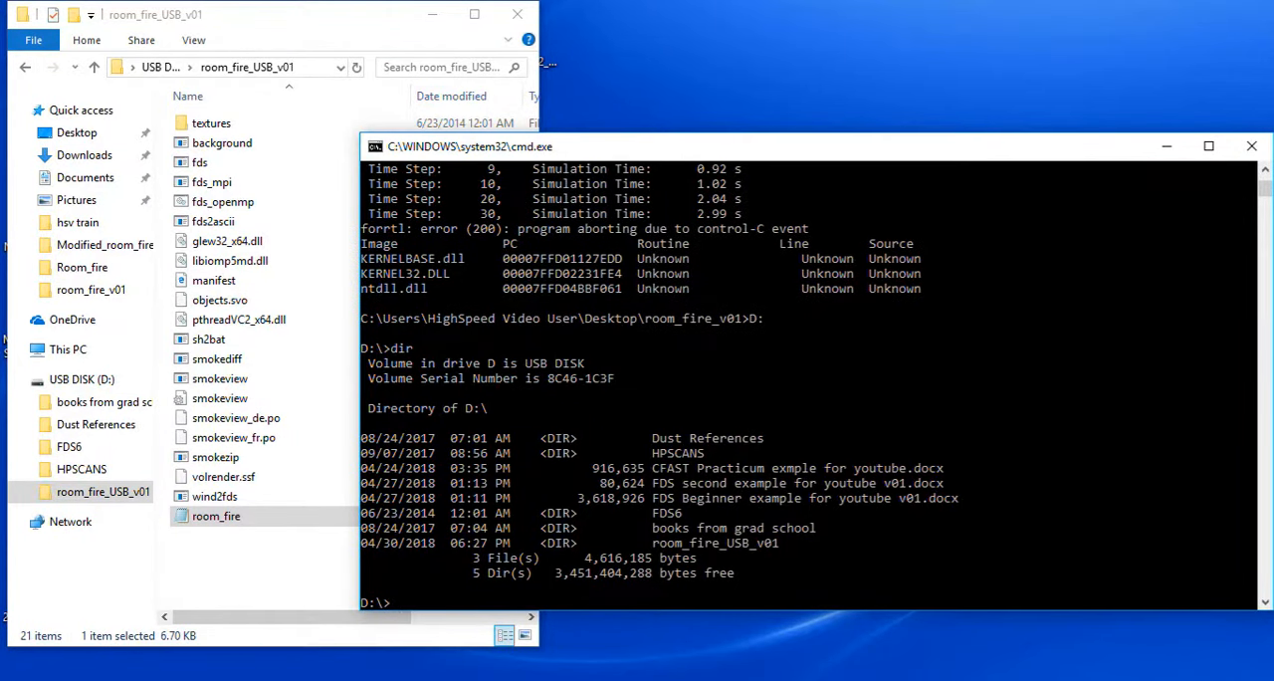
Change the directory to room_fire_USB_v01 and list its files.
type("cd room_fire_USB_v01")
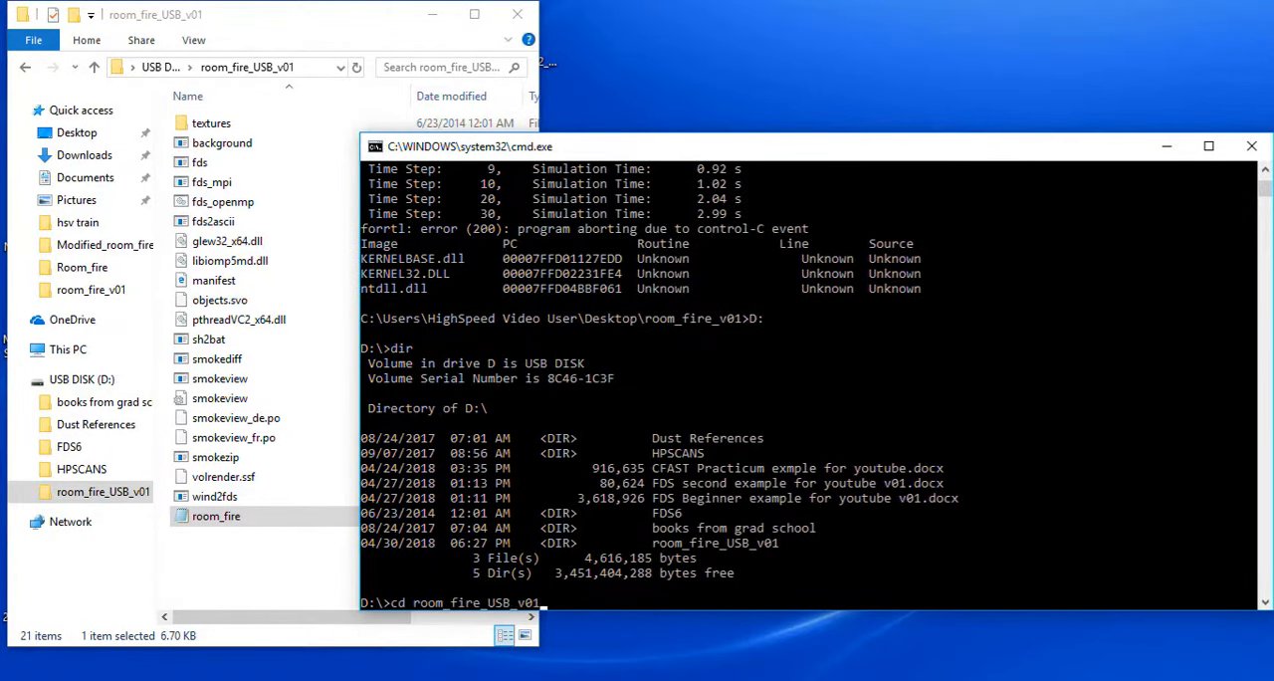
key("Return")
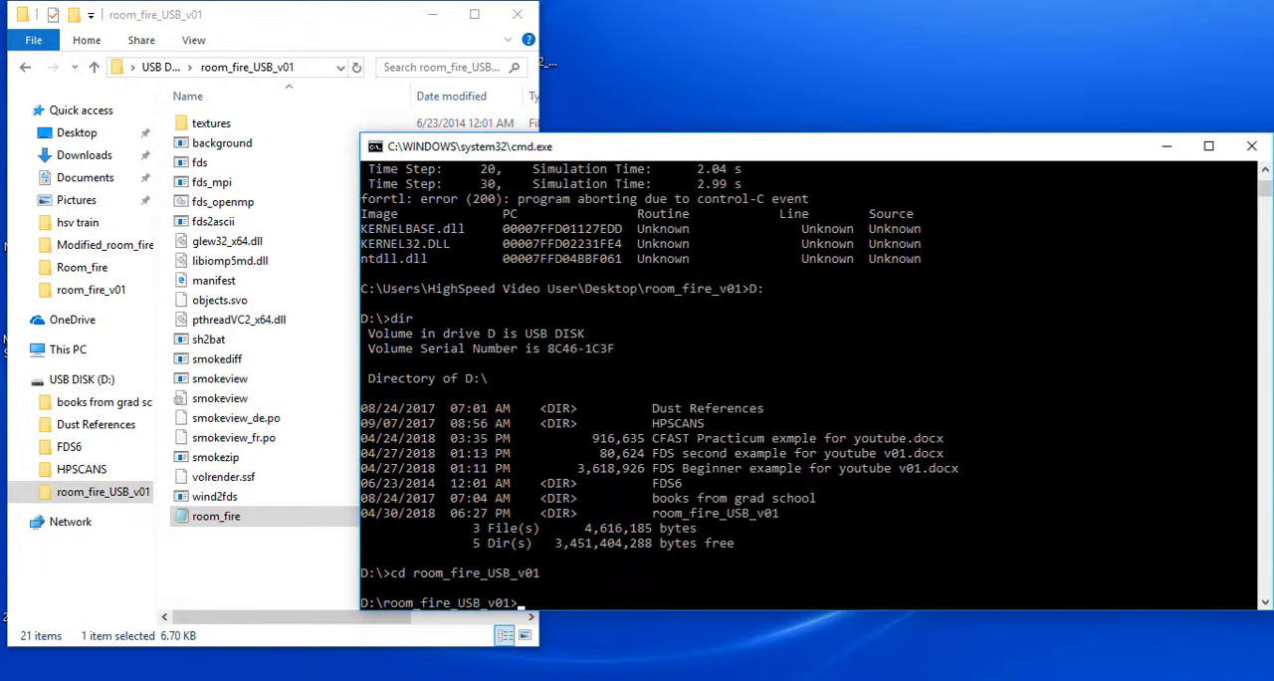
type("dir")
key("Return")
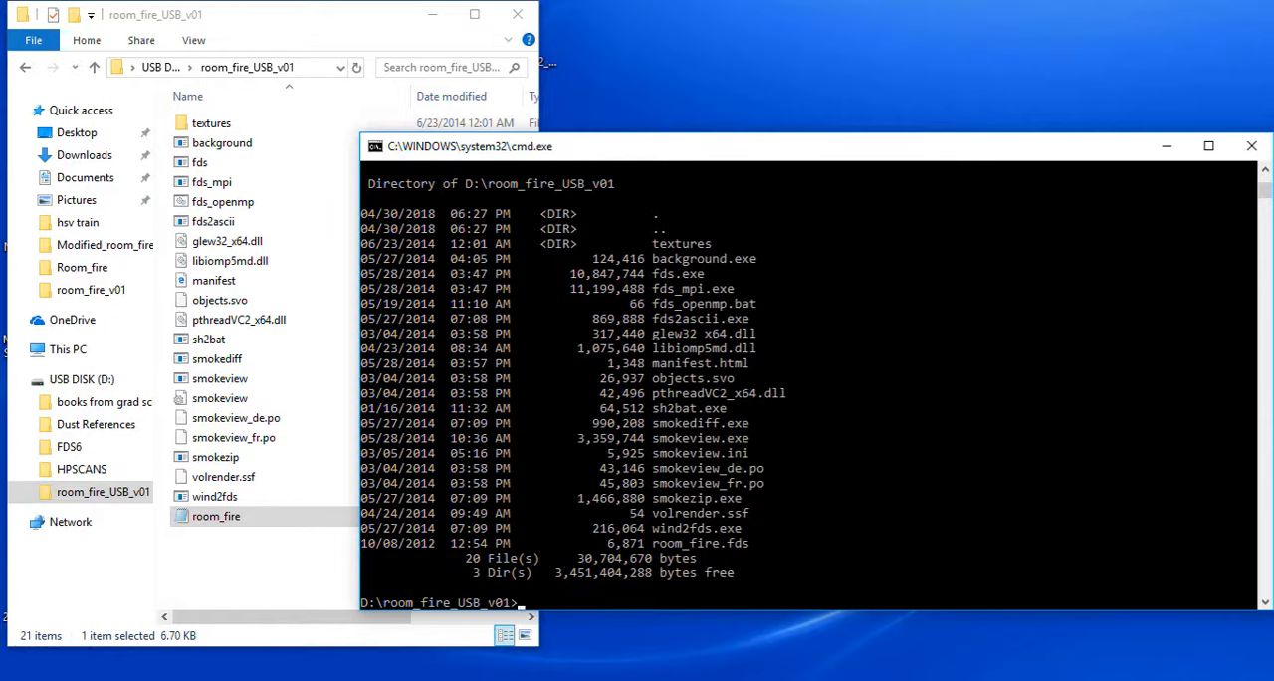
Run the room_fire.fds simulation with FDS from the USB folder and check its CPU load in Task Manager.
type("fds room_fire.fds")
key("Return")
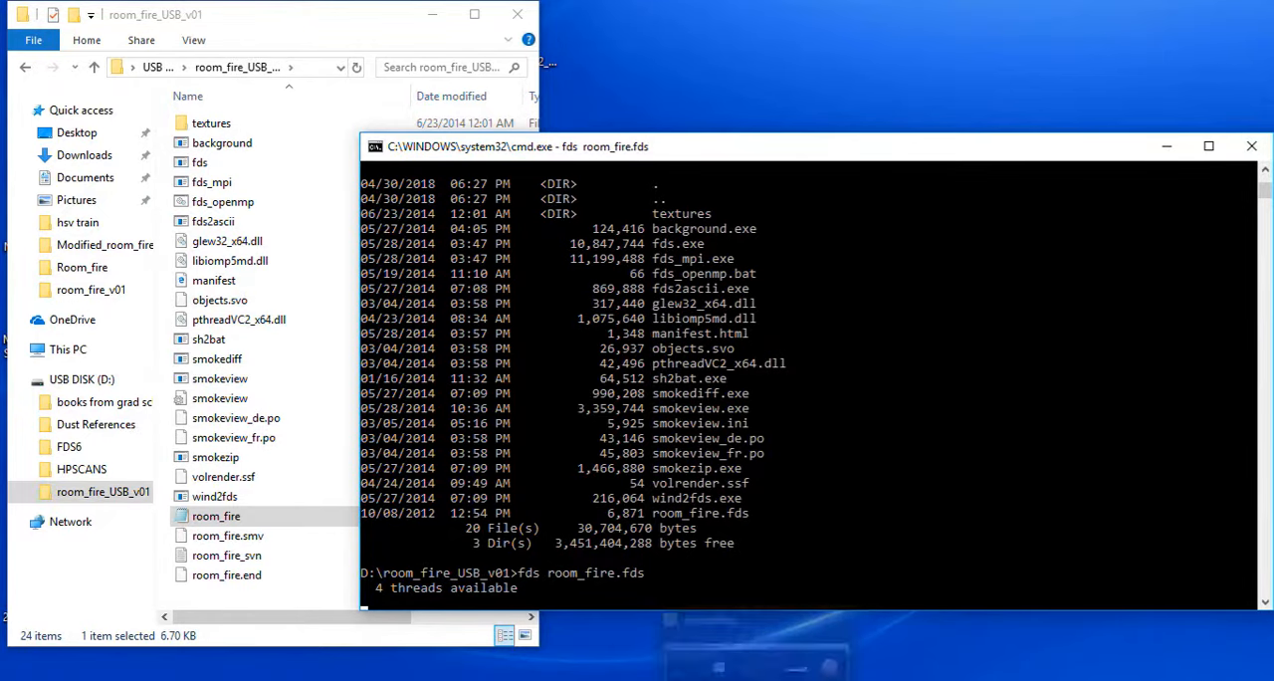
left_click(807, 680)
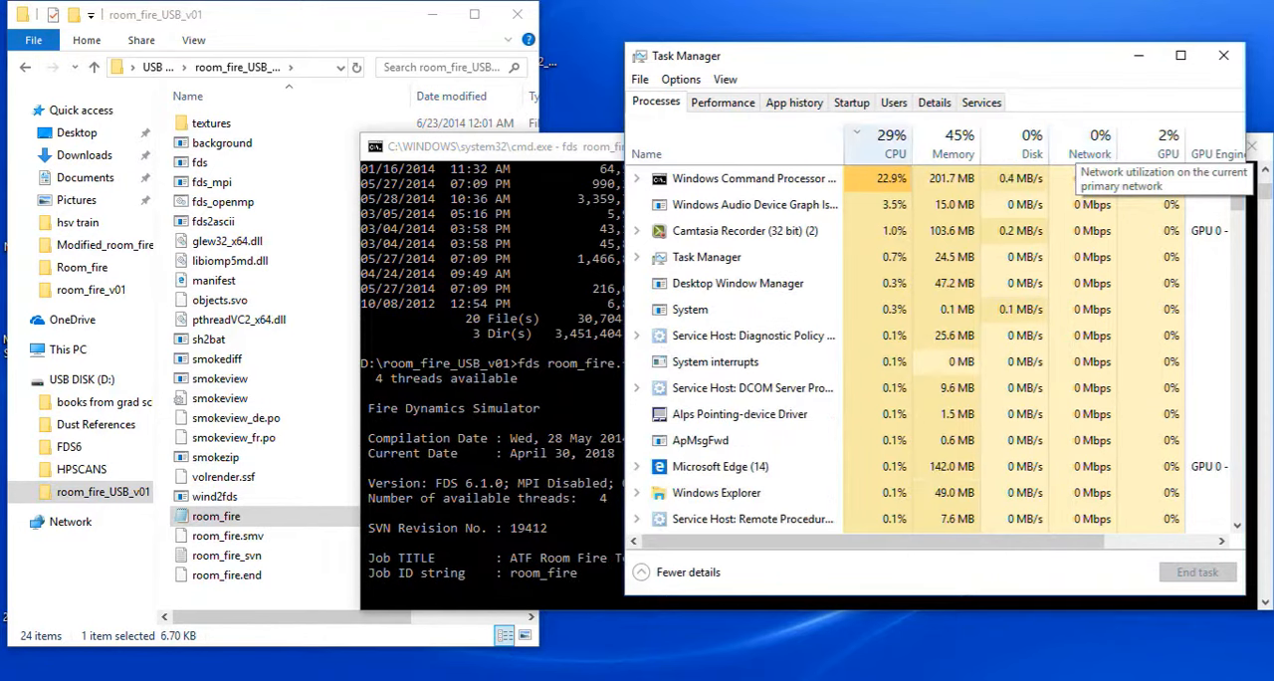
Abort the running FDS simulation, minimize Command Prompt and Task Manager, and return File Explorer to the USB DISK (D:) root.
left_click(538, 146)
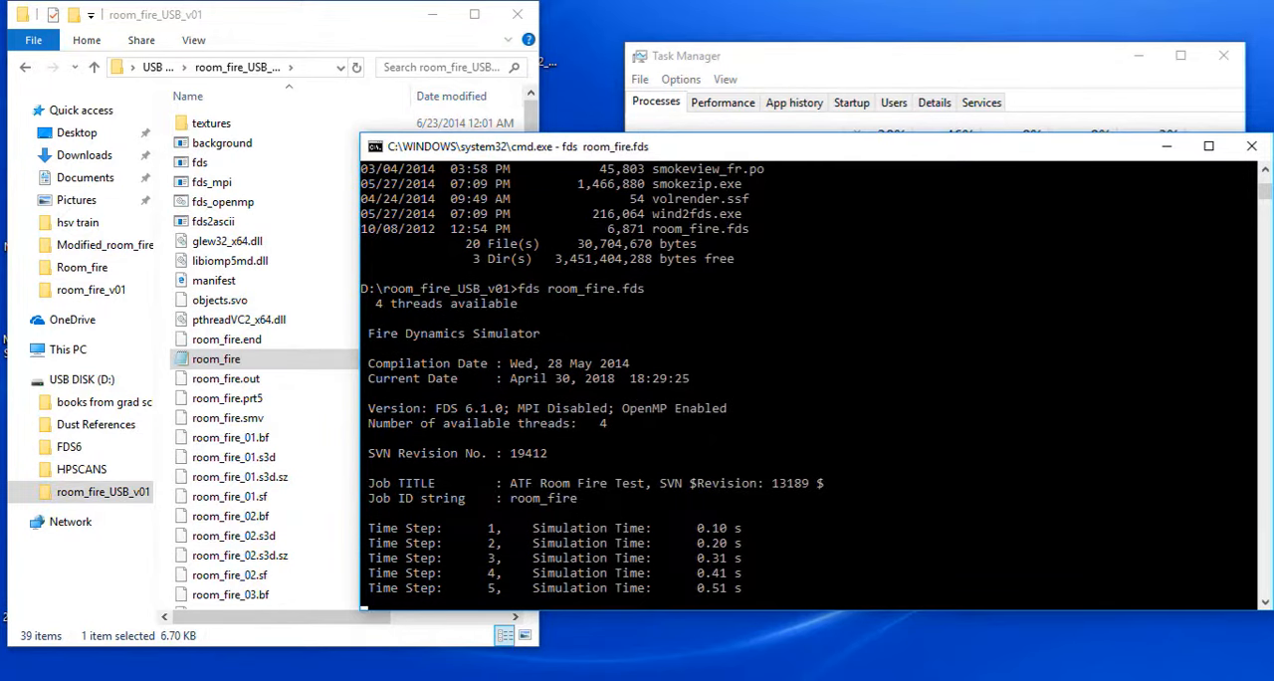
key("ctrl+c")
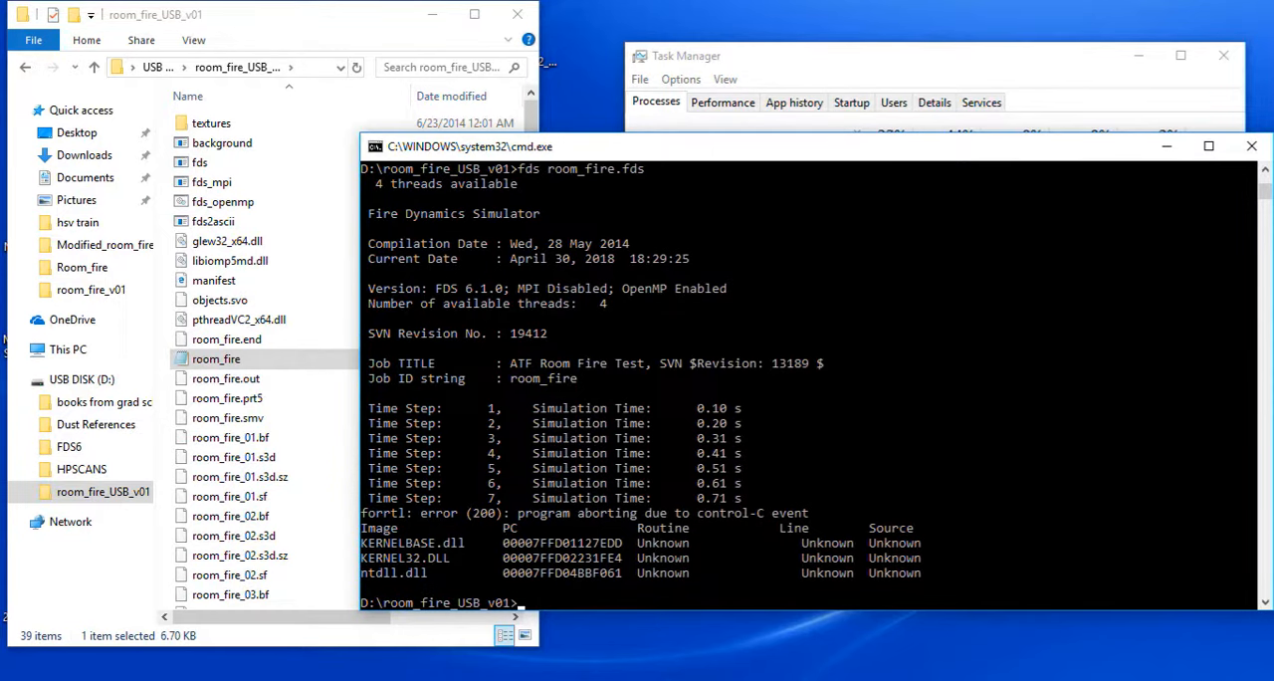
left_click(1167, 147)
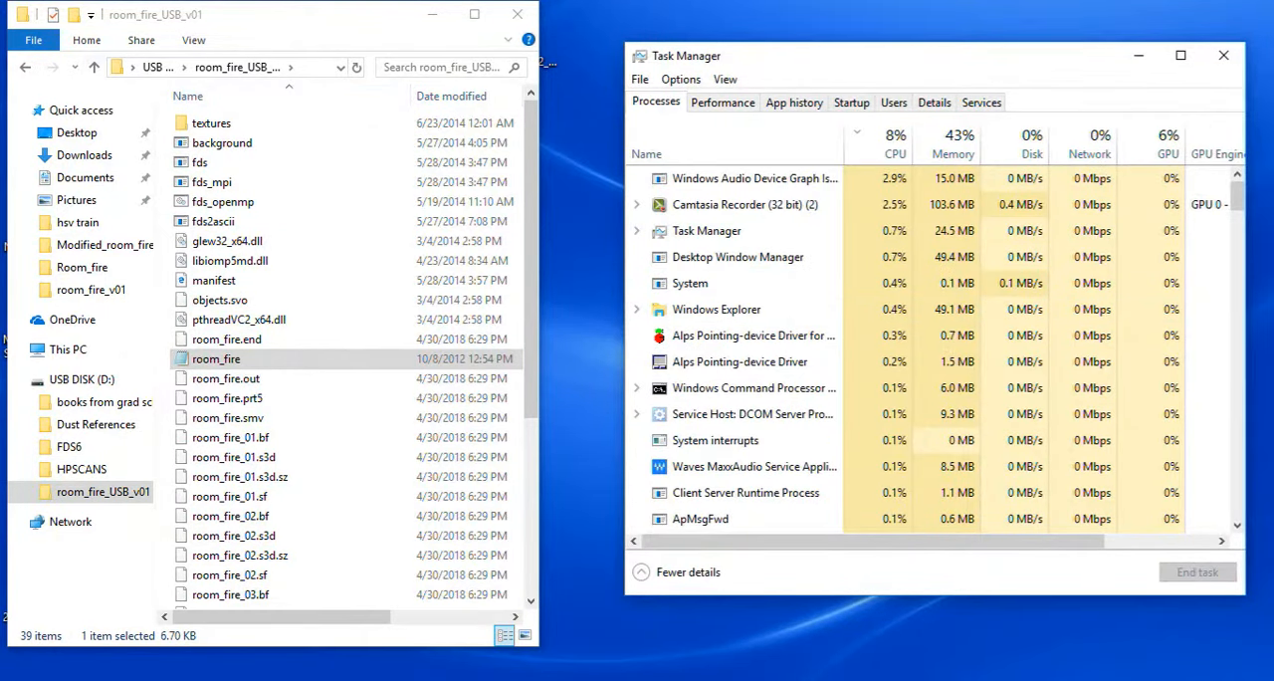
left_click(94, 67)
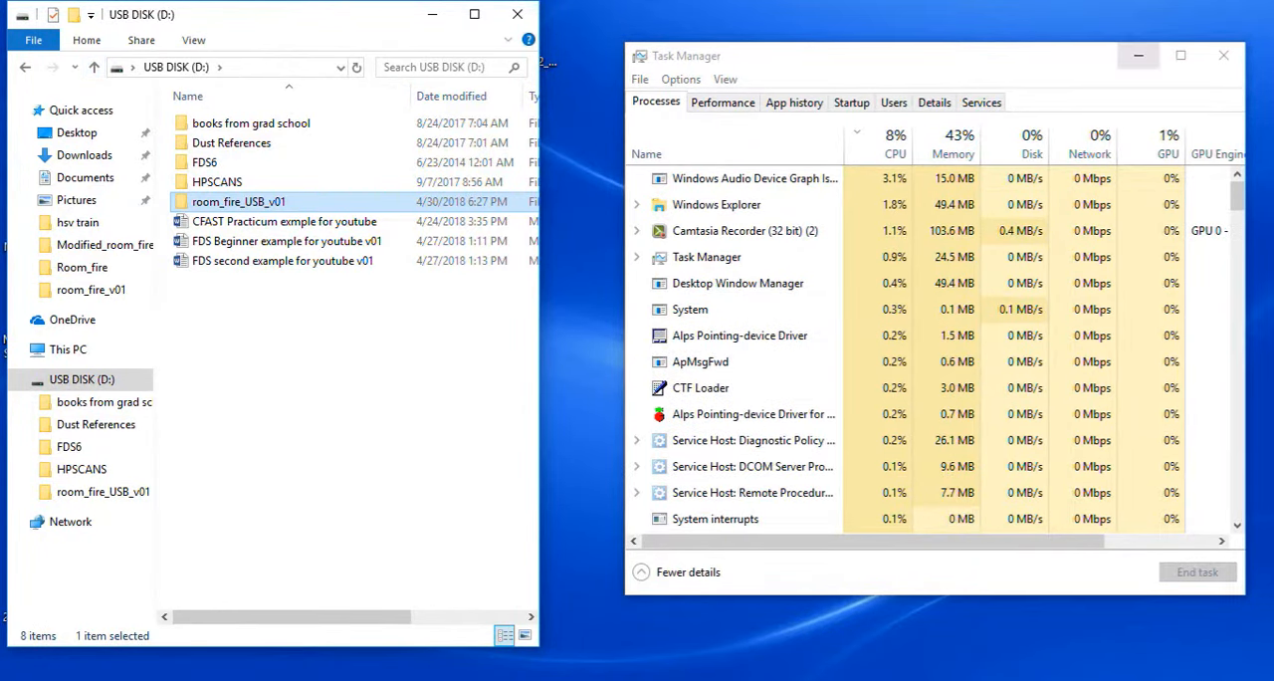
left_click(1138, 55)
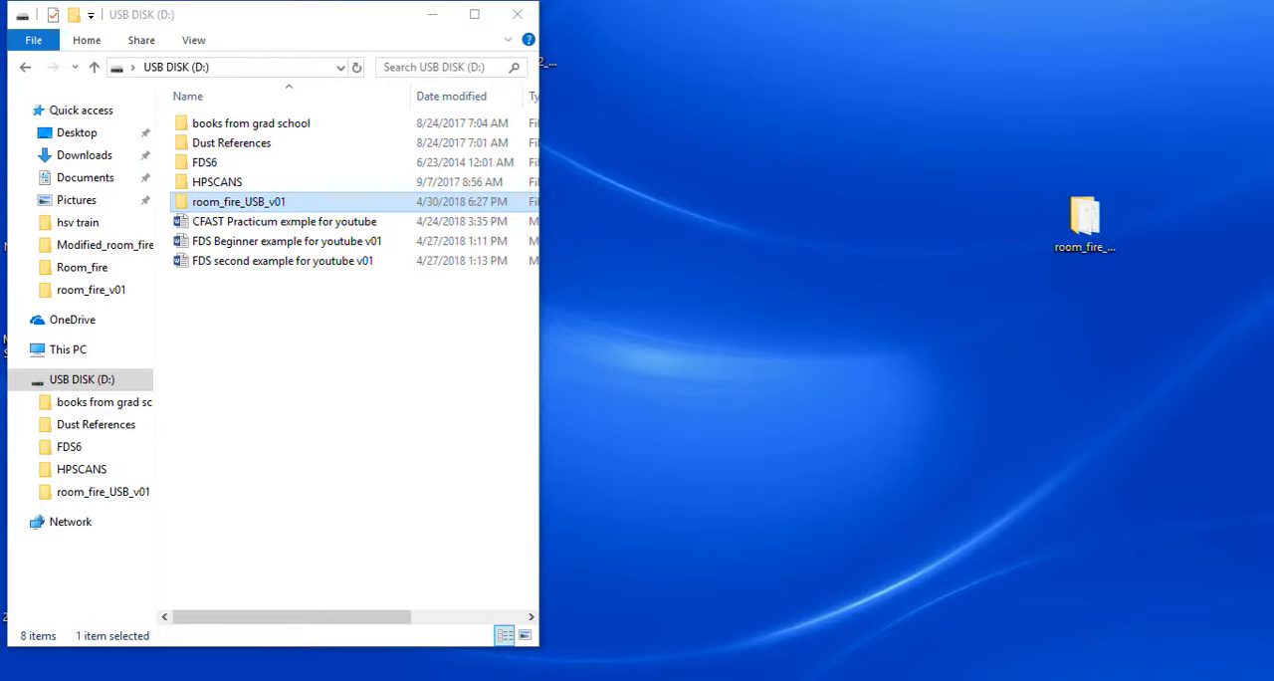
Switch to the FDS Beginner example for youtube v02 document in Word and go back to its beginning.
left_click(852, 679)
left_click_drag(957, 242, 957, 182)
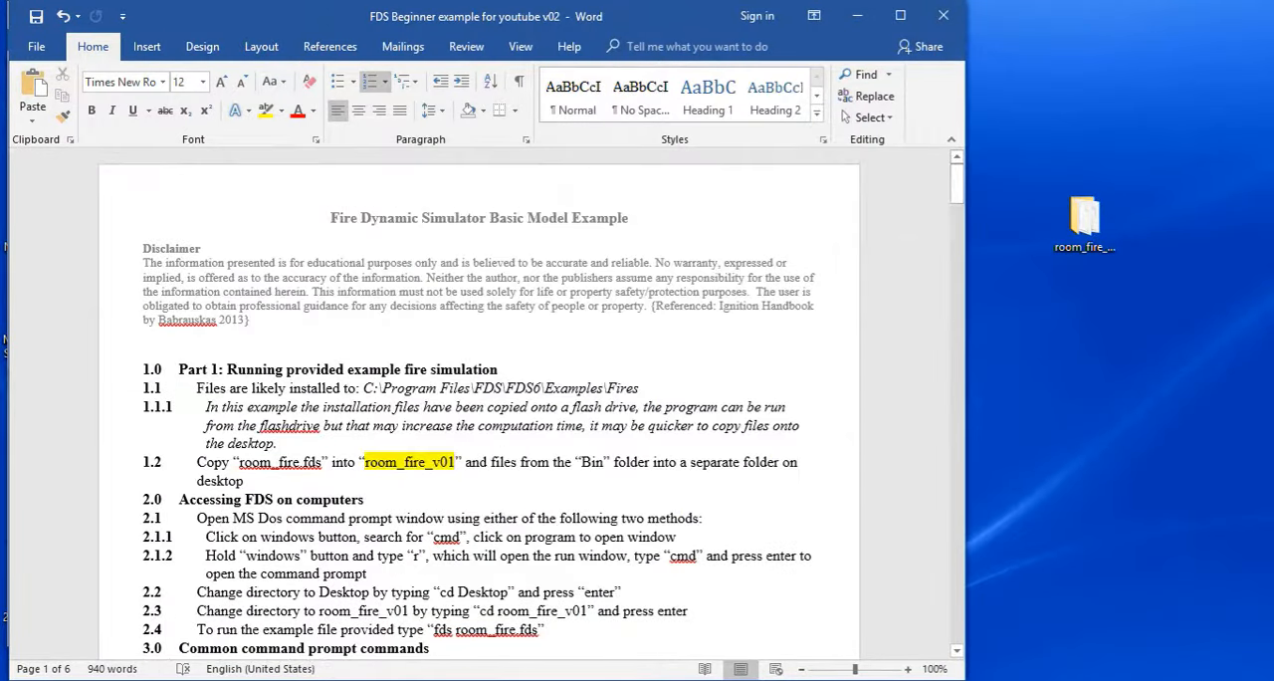